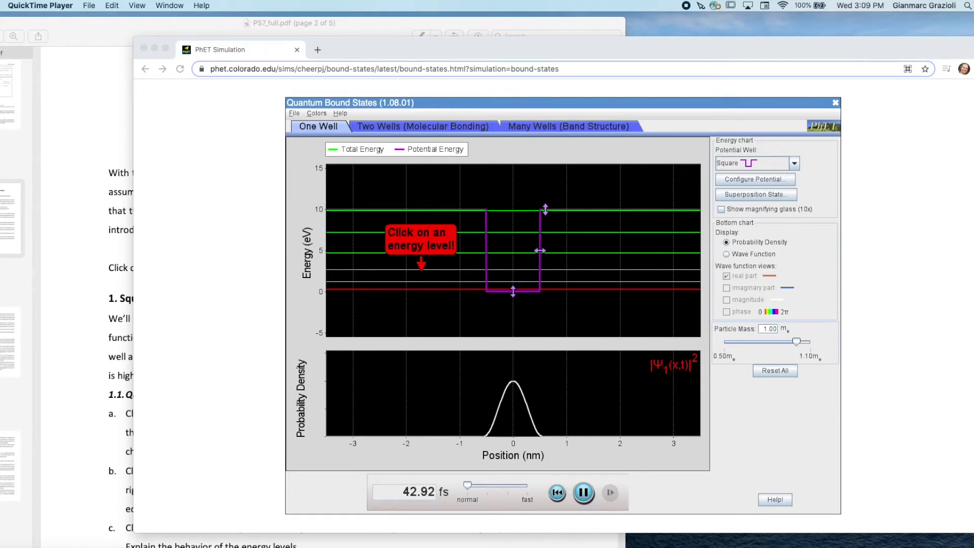
Step: Review problem 5's assigned sections in PS7_full.pdf and the introduction of the Quantum Bound States tutorial
{"action": "left_click_drag", "start_coordinate": [366, 52], "coordinate": [394, 52]}
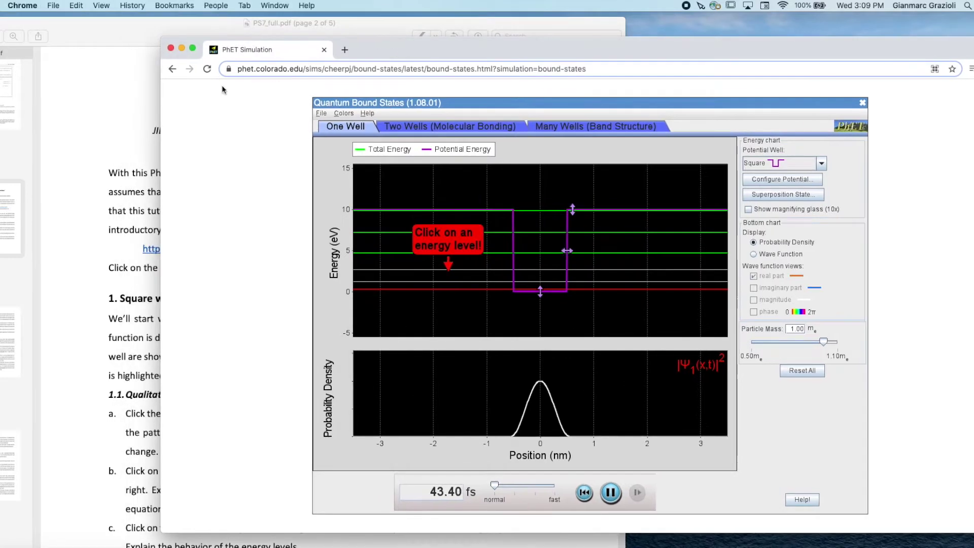
{"action": "left_click", "coordinate": [142, 158]}
{"action": "scroll", "coordinate": [142, 158], "scroll_direction": "down", "scroll_amount": 1}
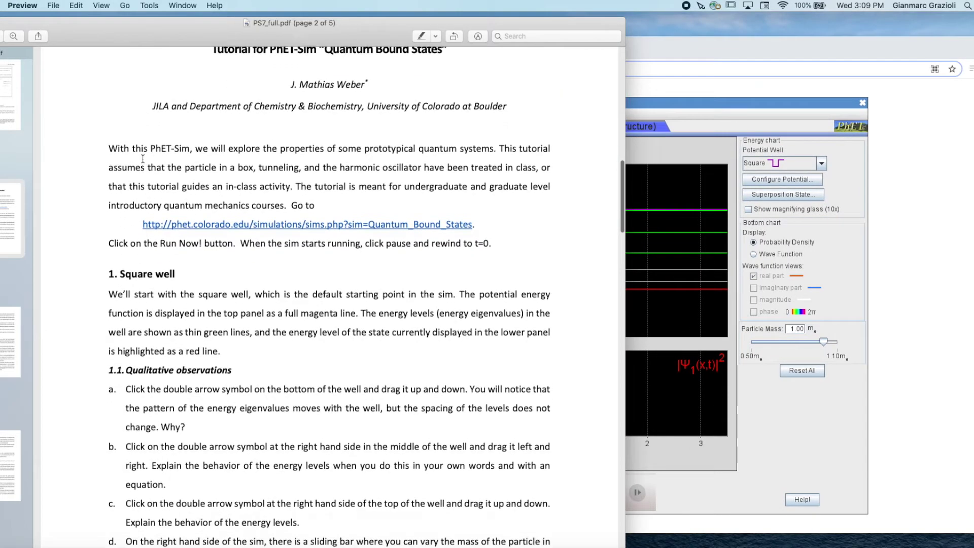
{"action": "scroll", "coordinate": [142, 159], "scroll_direction": "up", "scroll_amount": 2}
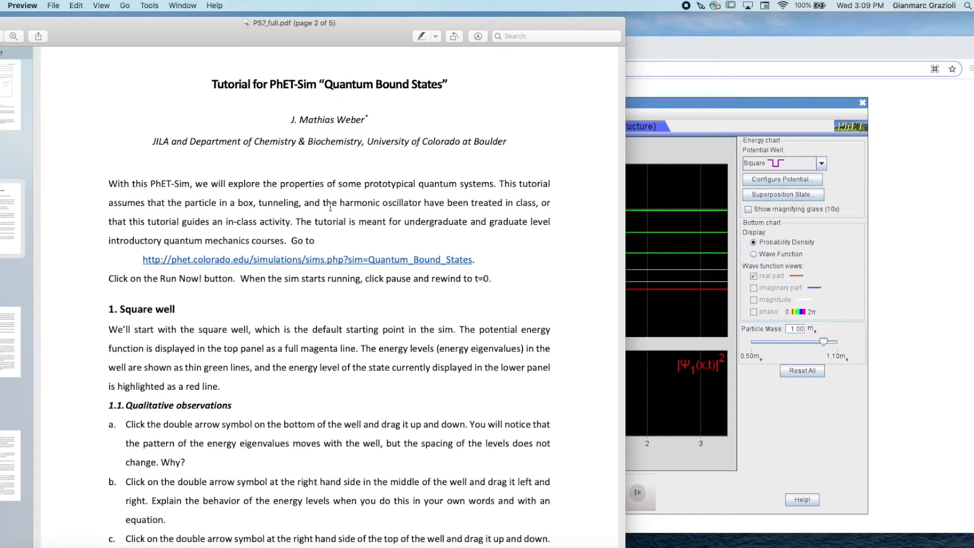
{"action": "scroll", "coordinate": [332, 206], "scroll_direction": "up", "scroll_amount": 1}
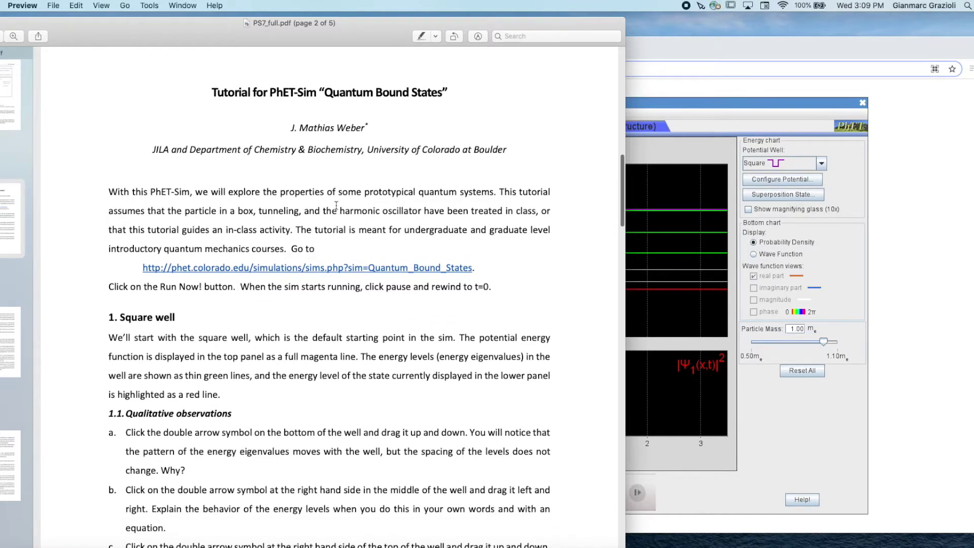
{"action": "scroll", "coordinate": [335, 205], "scroll_direction": "up", "scroll_amount": 10}
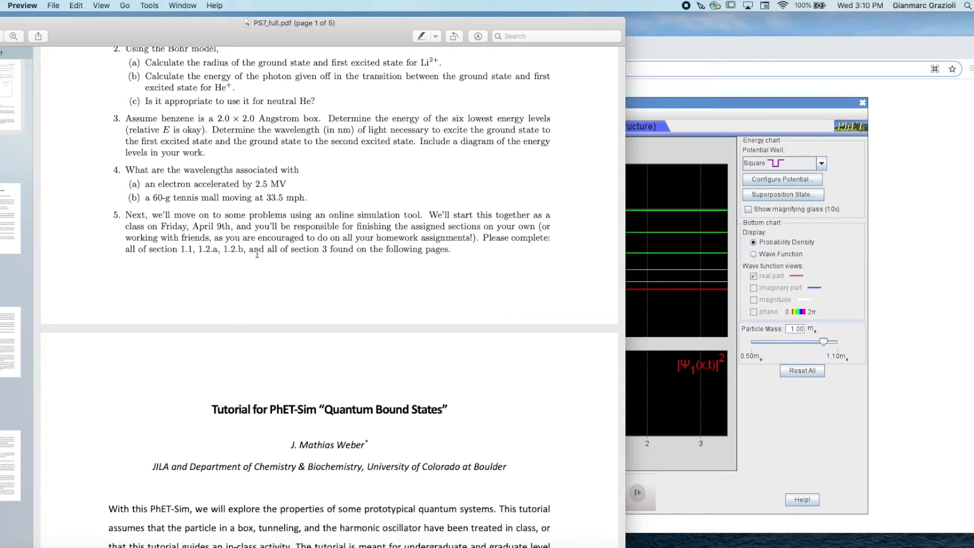
{"action": "left_click_drag", "start_coordinate": [132, 251], "coordinate": [362, 250]}
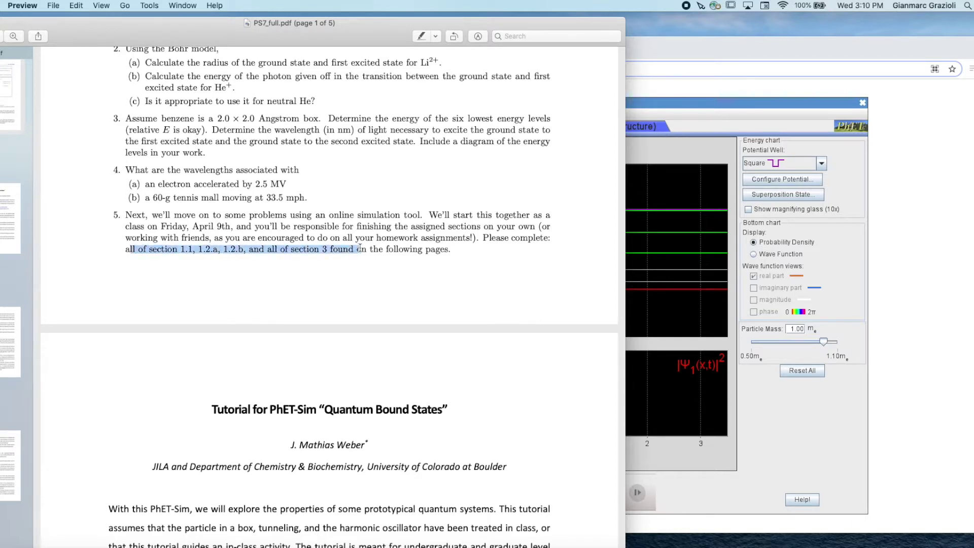
{"action": "left_click", "coordinate": [311, 285]}
{"action": "scroll", "coordinate": [273, 282], "scroll_direction": "down", "scroll_amount": 10}
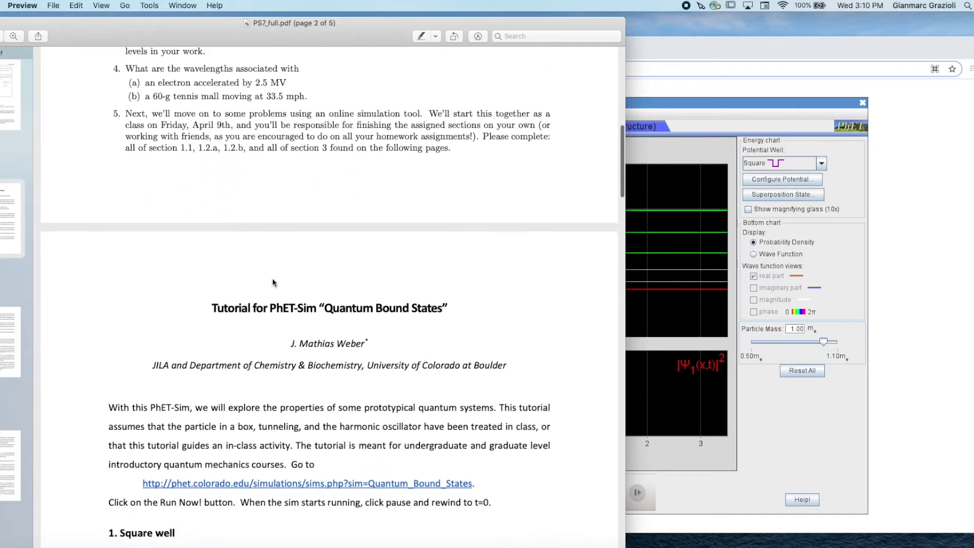
{"action": "scroll", "coordinate": [273, 282], "scroll_direction": "down", "scroll_amount": 4}
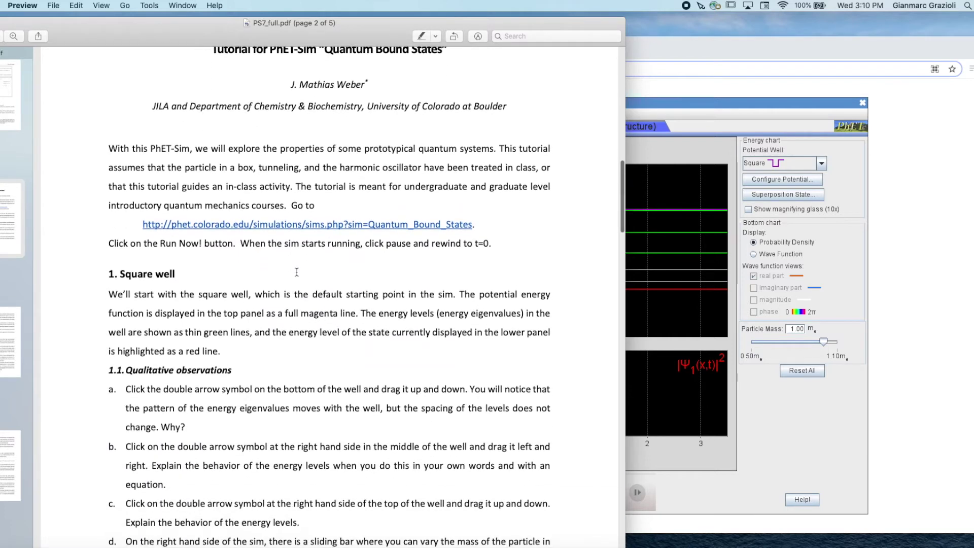
Step: Close the running simulation window and relaunch Quantum Bound States from the tutorial's link in an enlarged browser window
{"action": "left_click_drag", "start_coordinate": [720, 48], "coordinate": [715, 30]}
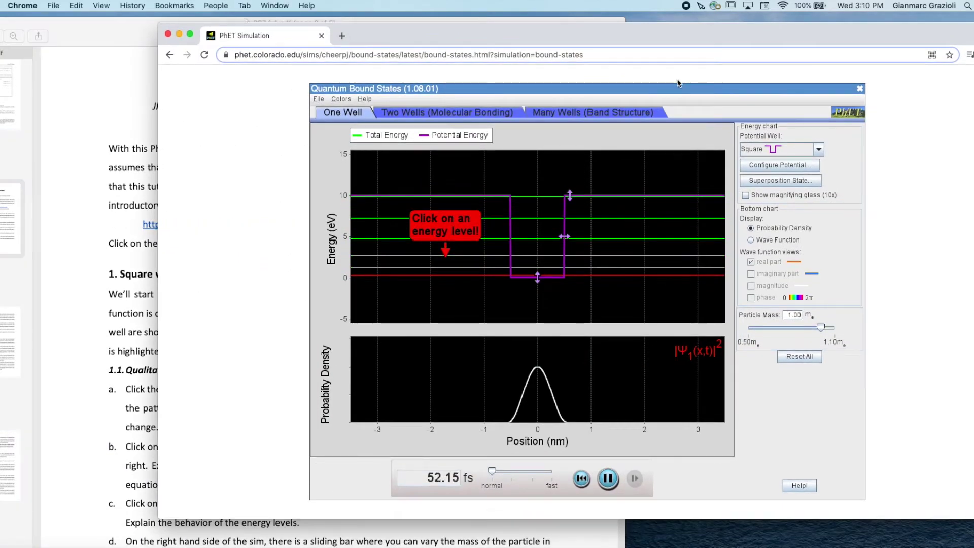
{"action": "left_click", "coordinate": [169, 34]}
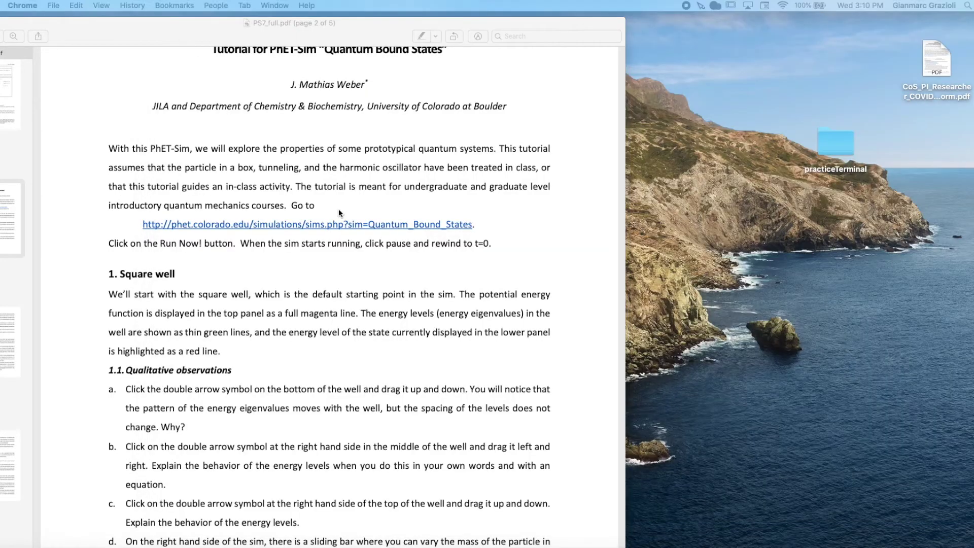
{"action": "left_click", "coordinate": [316, 224]}
{"action": "left_click", "coordinate": [294, 225]}
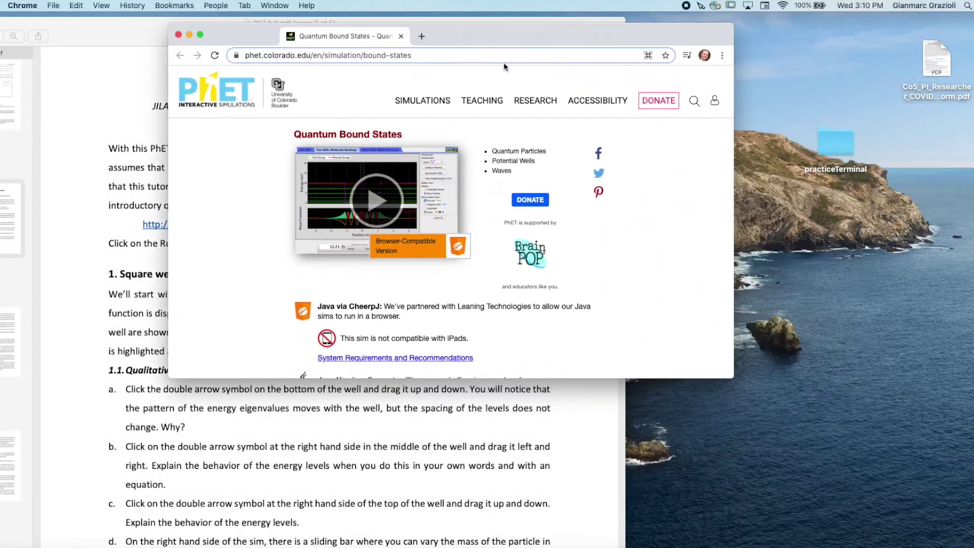
{"action": "left_click_drag", "start_coordinate": [734, 378], "coordinate": [973, 523]}
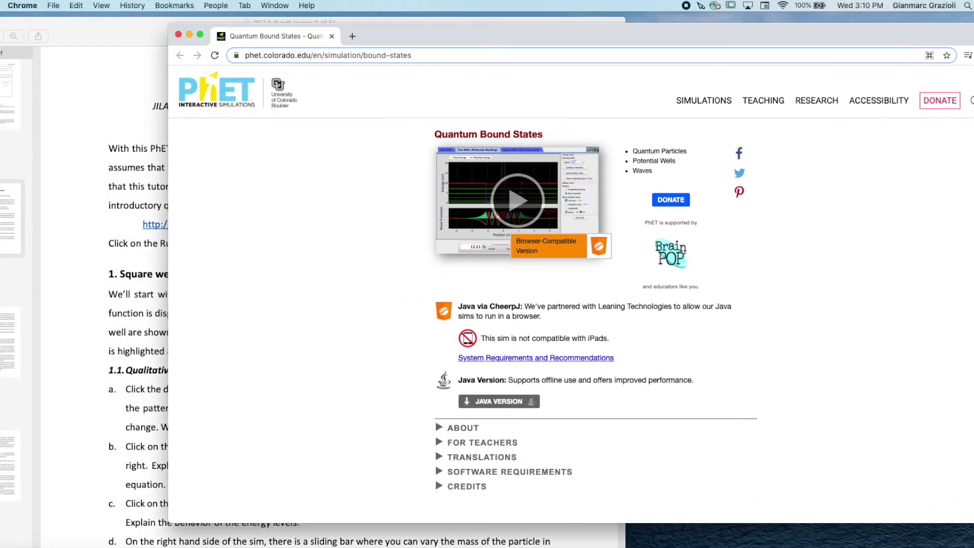
{"action": "left_click", "coordinate": [521, 189]}
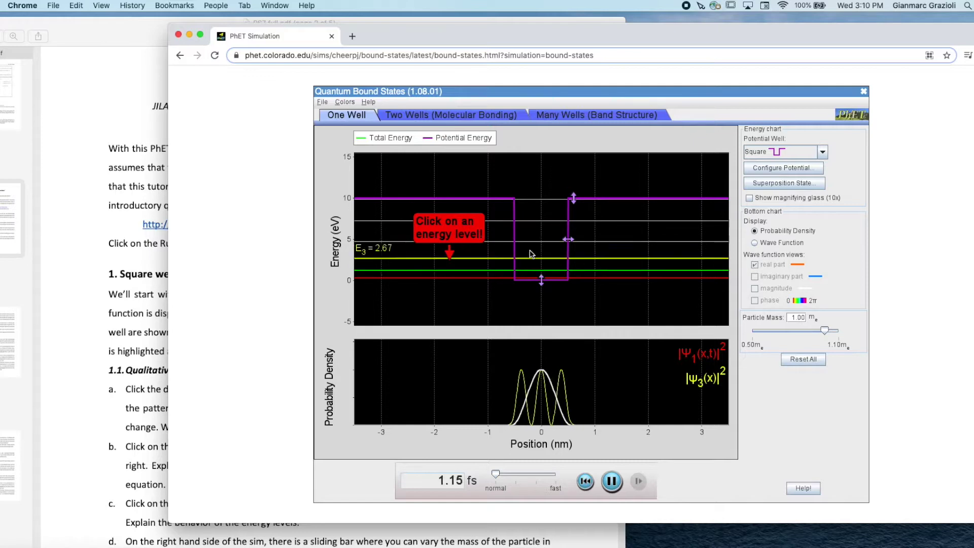
Step: Read the tutorial's Square well introduction and compare the probability densities of the first and second energy levels in the simulation
{"action": "left_click", "coordinate": [64, 246]}
{"action": "scroll", "coordinate": [65, 248], "scroll_direction": "down", "scroll_amount": 5}
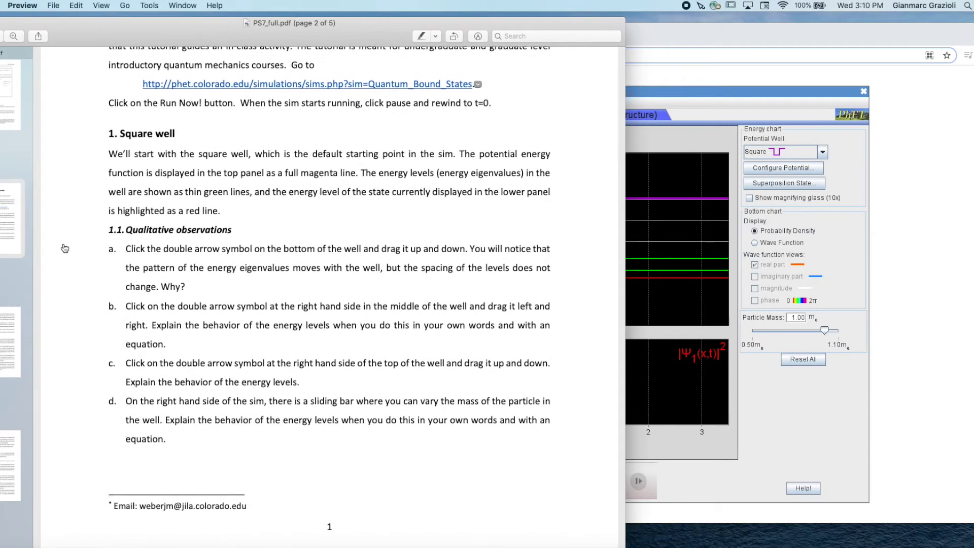
{"action": "left_click_drag", "start_coordinate": [107, 149], "coordinate": [179, 173]}
{"action": "left_click", "coordinate": [244, 205]}
{"action": "left_click", "coordinate": [643, 291]}
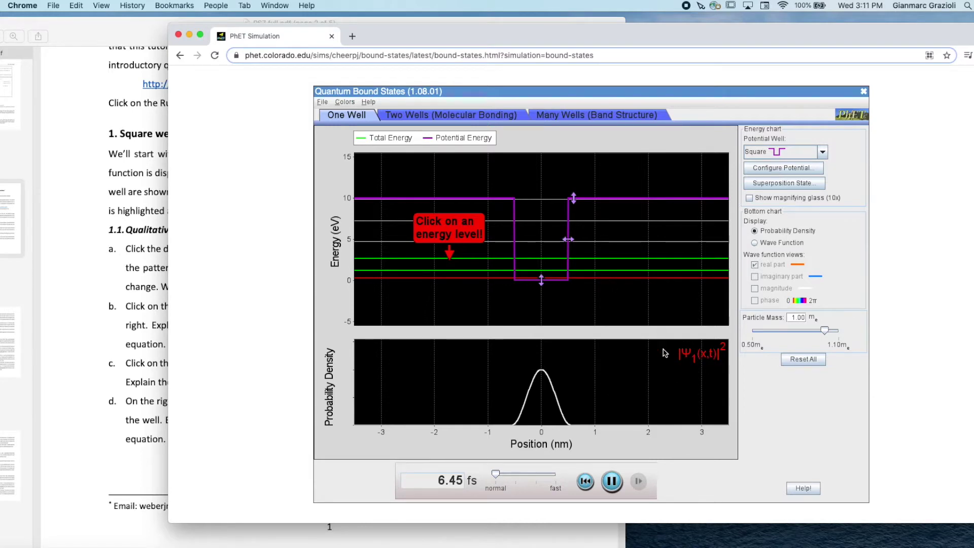
{"action": "left_click", "coordinate": [609, 282]}
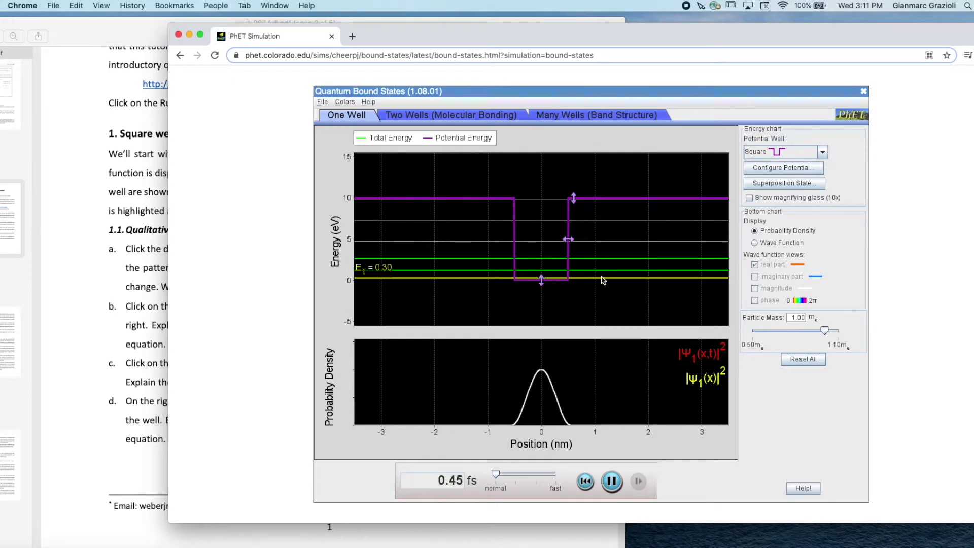
{"action": "left_click", "coordinate": [603, 272]}
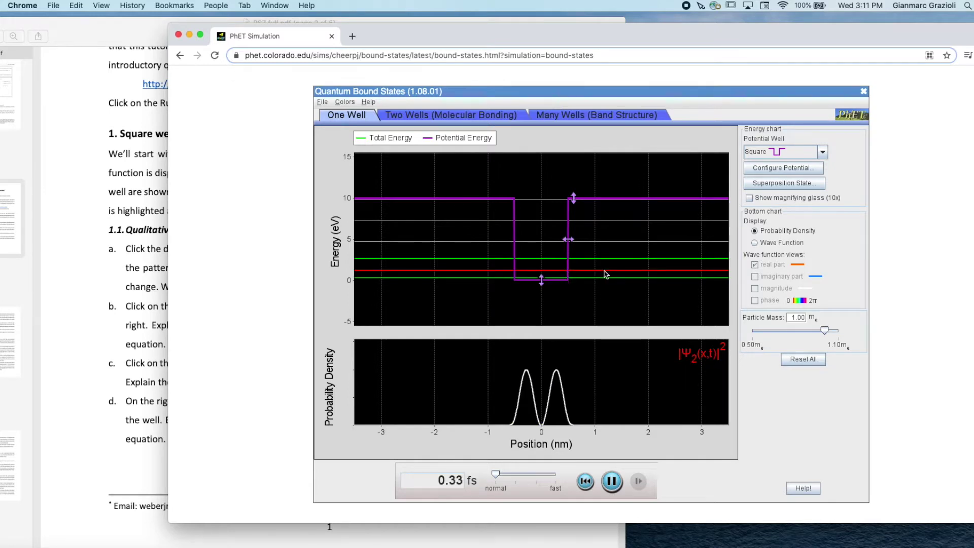
{"action": "left_click", "coordinate": [606, 279]}
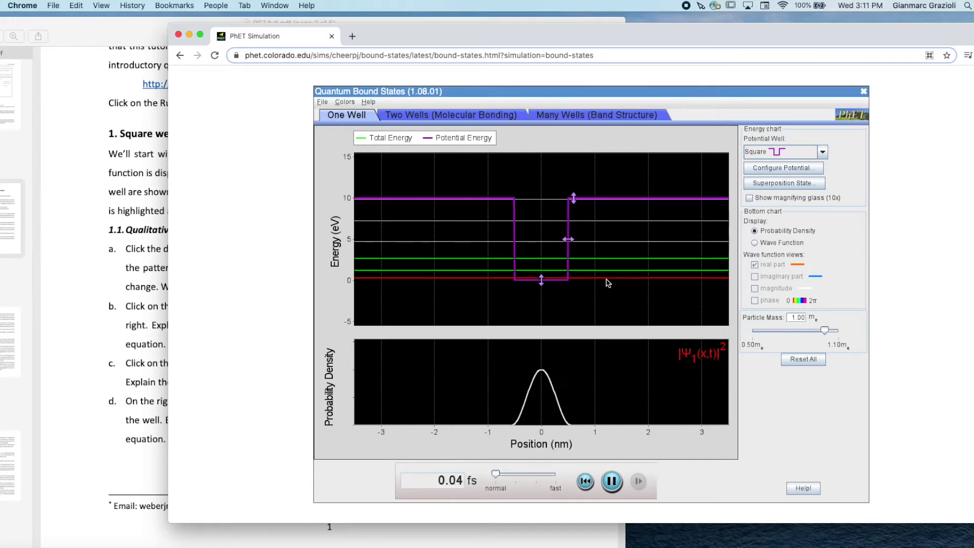
Step: Switch the simulation's bottom chart to the wave function and back to probability density
{"action": "left_click", "coordinate": [146, 268]}
{"action": "left_click", "coordinate": [673, 359]}
{"action": "left_click", "coordinate": [754, 244]}
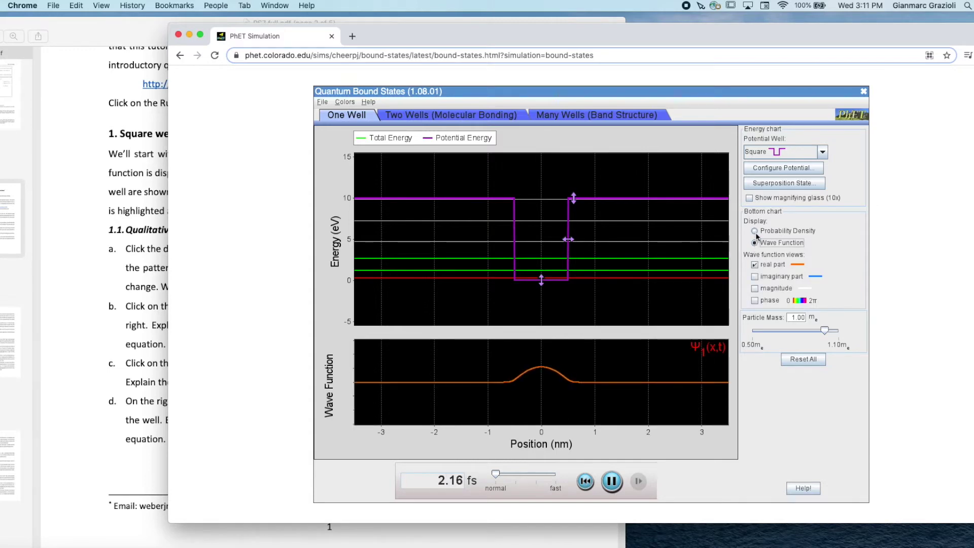
{"action": "left_click", "coordinate": [756, 233]}
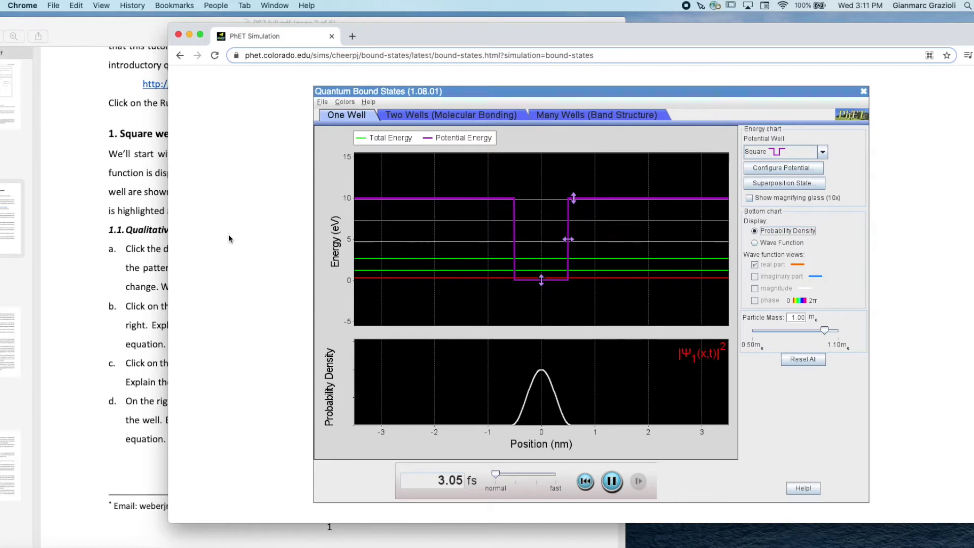
Step: Following observation 1.1.a, shift the square well's bottom up to about 1 eV, down to about -2.5 eV and back to just below 0 eV
{"action": "left_click", "coordinate": [138, 249]}
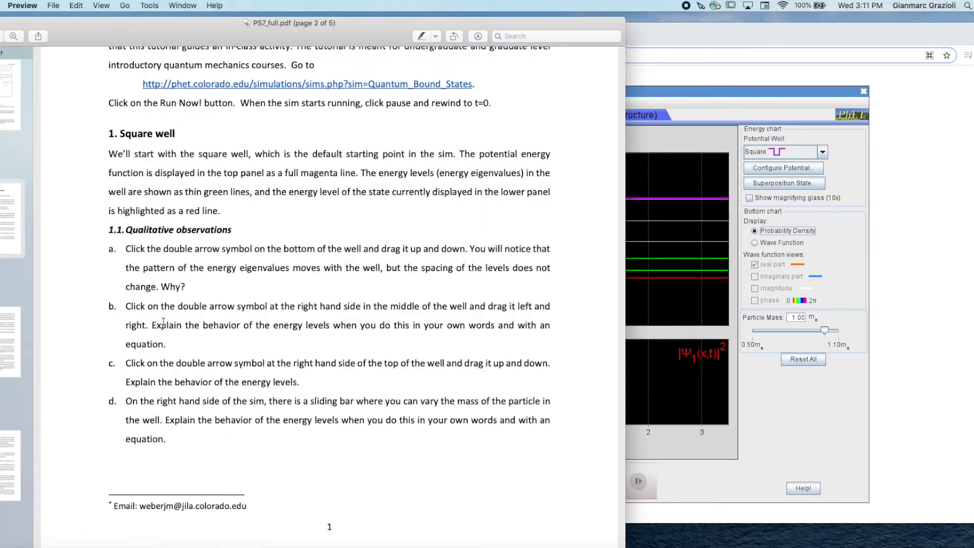
{"action": "scroll", "coordinate": [163, 323], "scroll_direction": "down", "scroll_amount": 3}
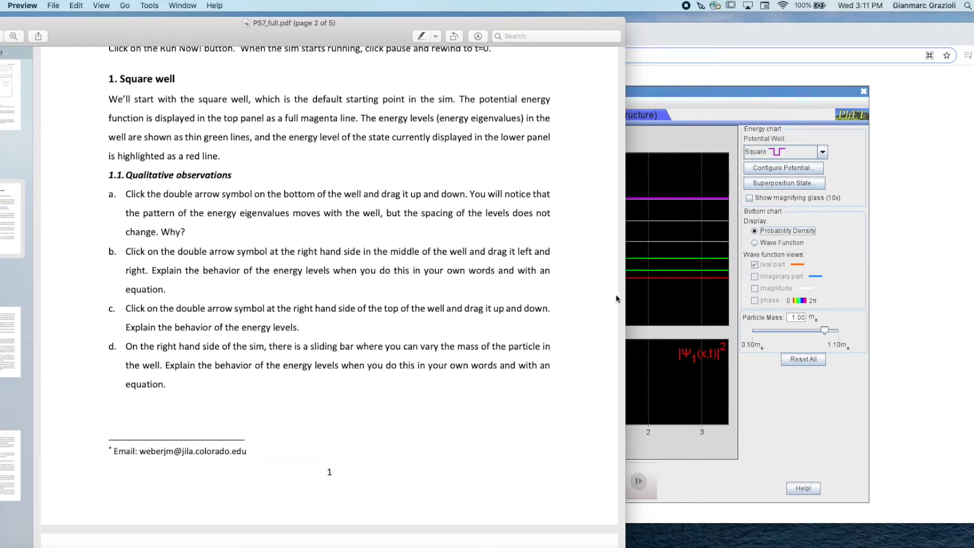
{"action": "left_click", "coordinate": [637, 301]}
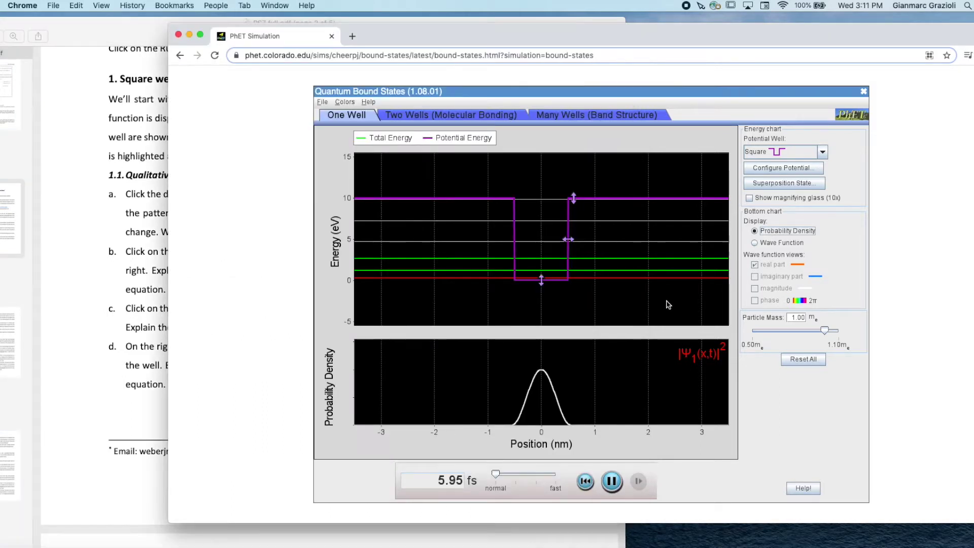
{"action": "mouse_move", "coordinate": [542, 284]}
{"action": "mouse_move", "coordinate": [541, 283]}
{"action": "left_mouse_down"}
{"action": "mouse_move", "coordinate": [546, 302]}
{"action": "mouse_move", "coordinate": [544, 252]}
{"action": "mouse_move", "coordinate": [544, 291]}
{"action": "mouse_move", "coordinate": [545, 277]}
{"action": "left_mouse_up"}
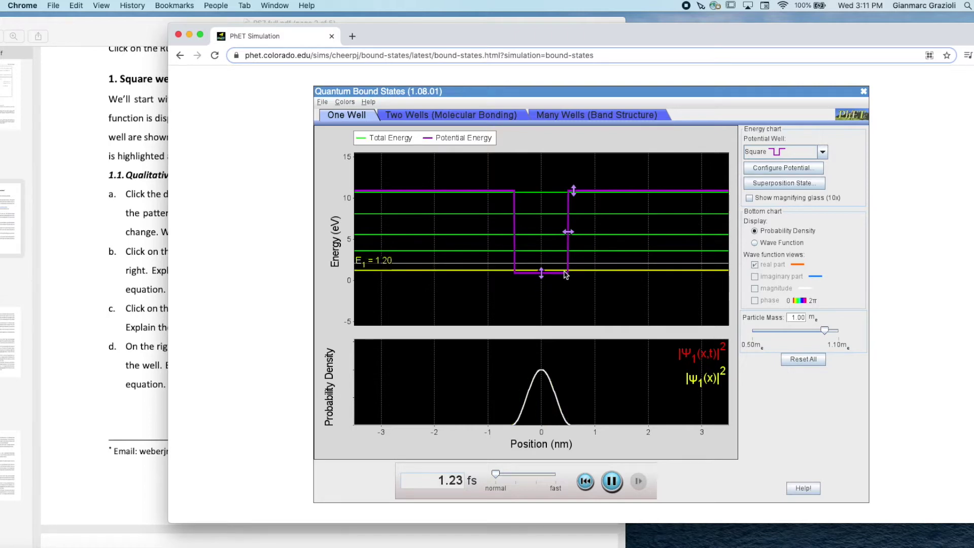
{"action": "left_click_drag", "start_coordinate": [541, 275], "coordinate": [543, 286]}
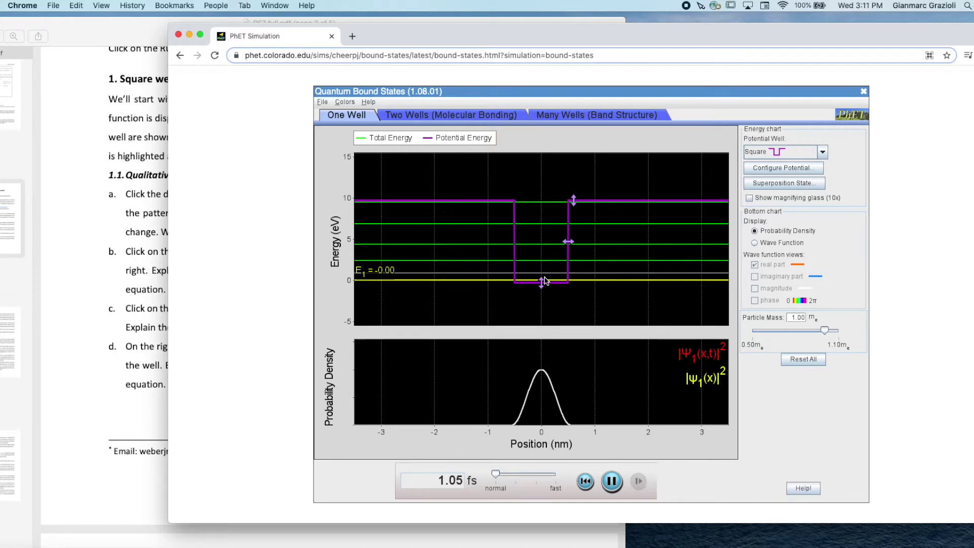
{"action": "left_click_drag", "start_coordinate": [544, 281], "coordinate": [542, 306]}
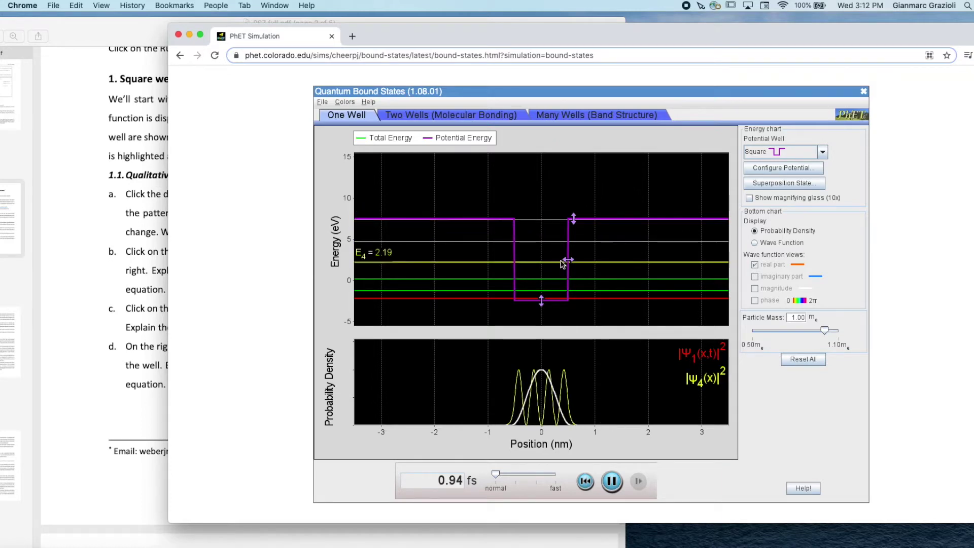
{"action": "mouse_move", "coordinate": [541, 305]}
{"action": "left_click_drag", "start_coordinate": [542, 305], "coordinate": [543, 291]}
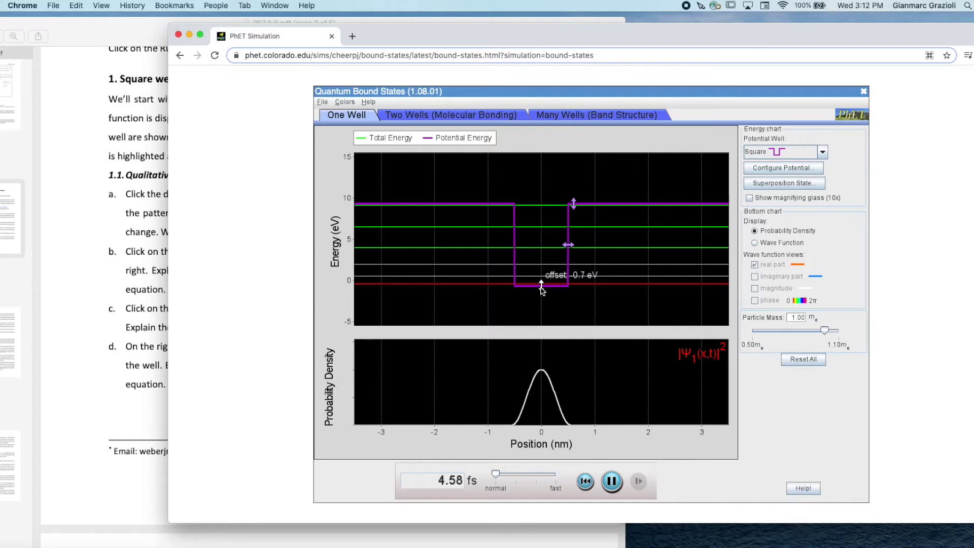
{"action": "left_click_drag", "start_coordinate": [542, 287], "coordinate": [542, 287]}
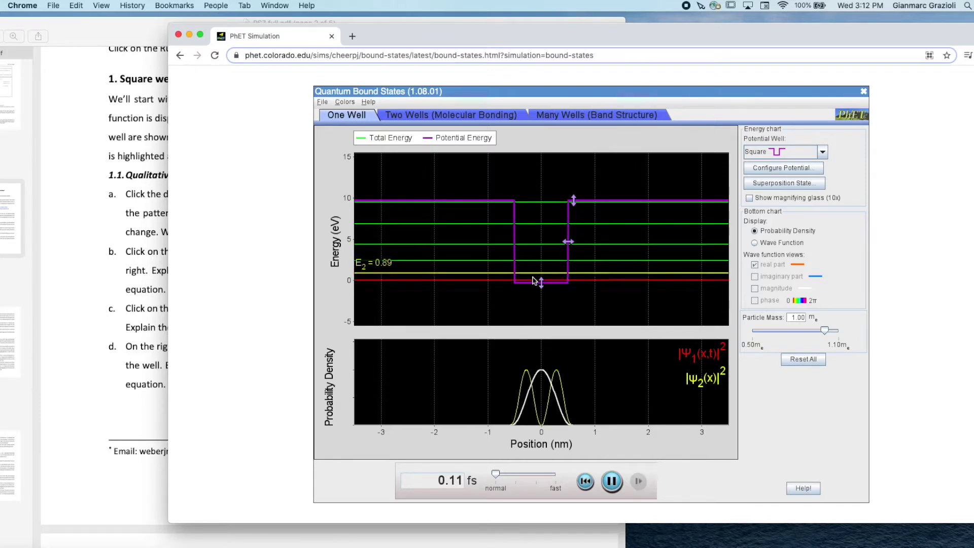
{"action": "mouse_move", "coordinate": [542, 286]}
{"action": "left_mouse_down"}
{"action": "mouse_move", "coordinate": [541, 261]}
{"action": "mouse_move", "coordinate": [544, 284]}
{"action": "left_mouse_up"}
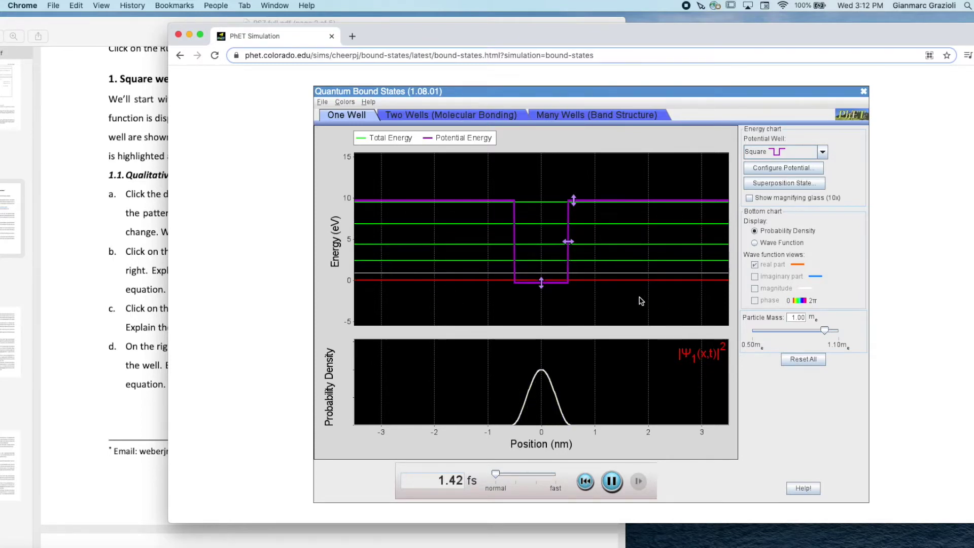
Step: Following observation 1.1.b, widen the square well to about 6 nm and select energy level 28
{"action": "left_click", "coordinate": [93, 253]}
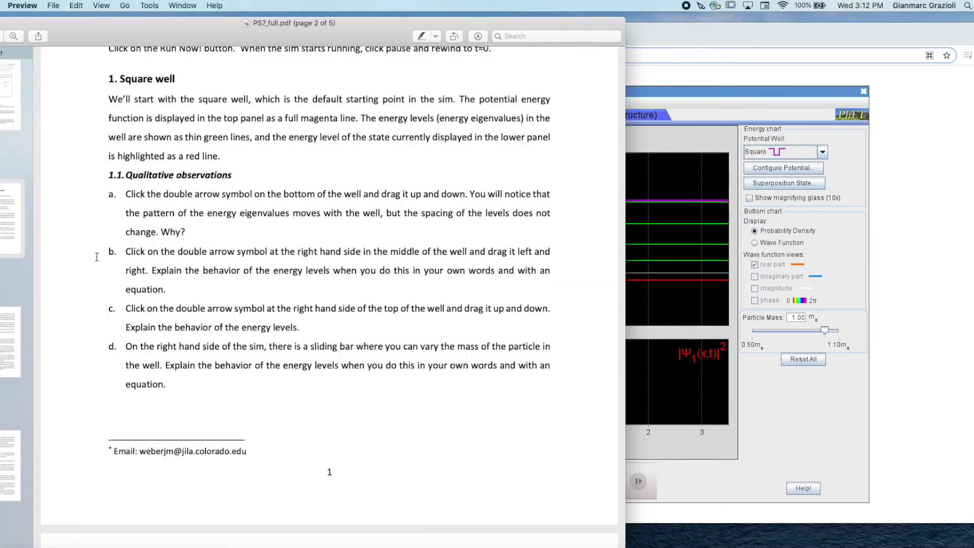
{"action": "scroll", "coordinate": [107, 283], "scroll_direction": "down", "scroll_amount": 3}
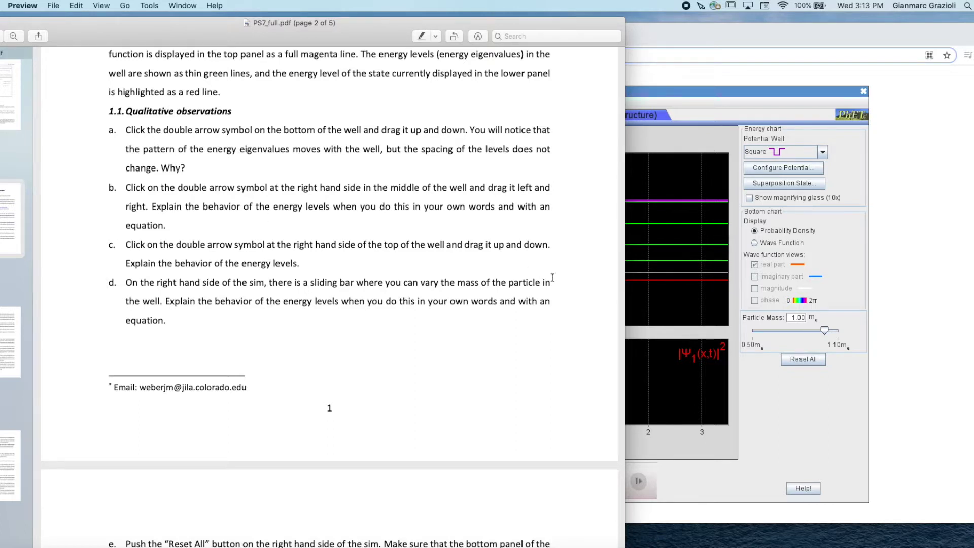
{"action": "left_click", "coordinate": [648, 309]}
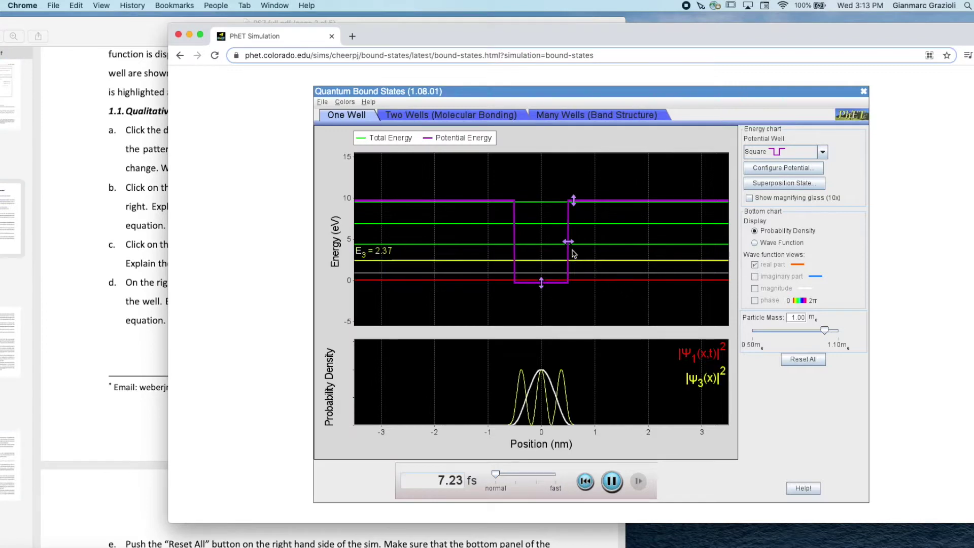
{"action": "mouse_move", "coordinate": [568, 242]}
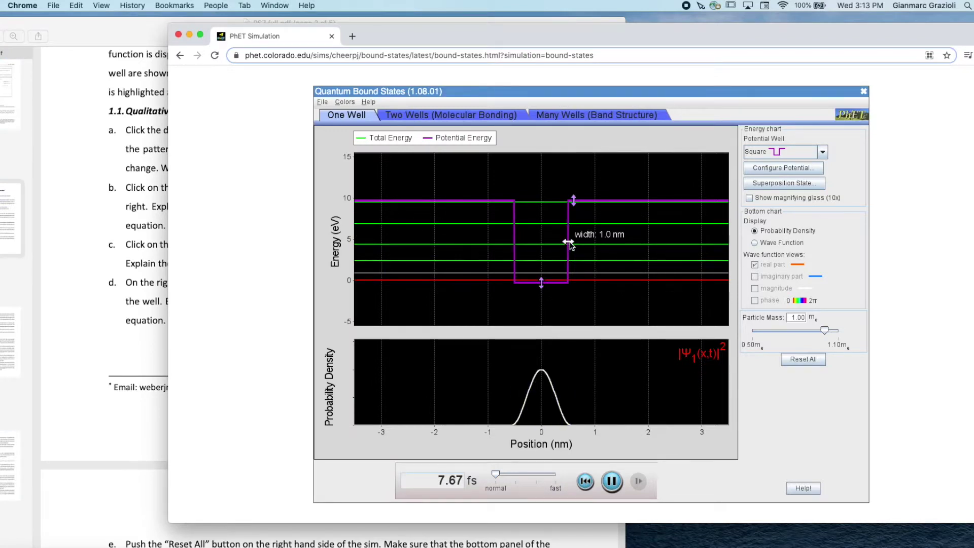
{"action": "left_click_drag", "start_coordinate": [569, 242], "coordinate": [712, 256]}
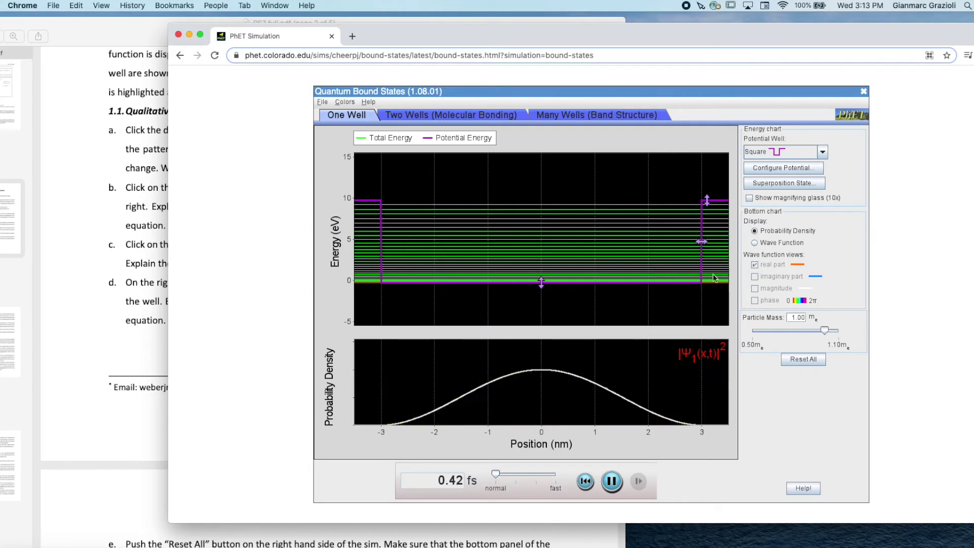
{"action": "left_click", "coordinate": [601, 219]}
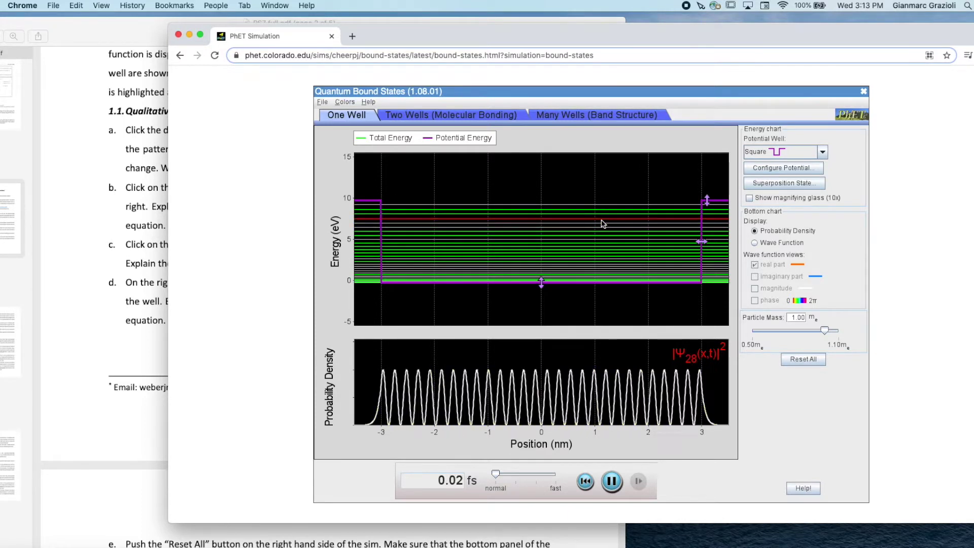
Step: Alternate the bottom chart between wave function and probability density, show the wave function's imaginary part, and return to probability density
{"action": "left_click", "coordinate": [754, 241]}
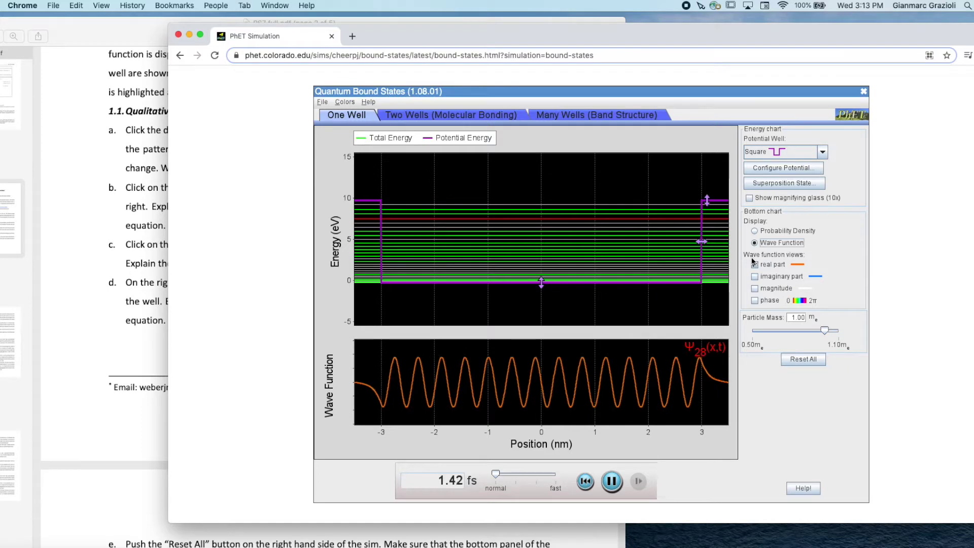
{"action": "left_click", "coordinate": [755, 230]}
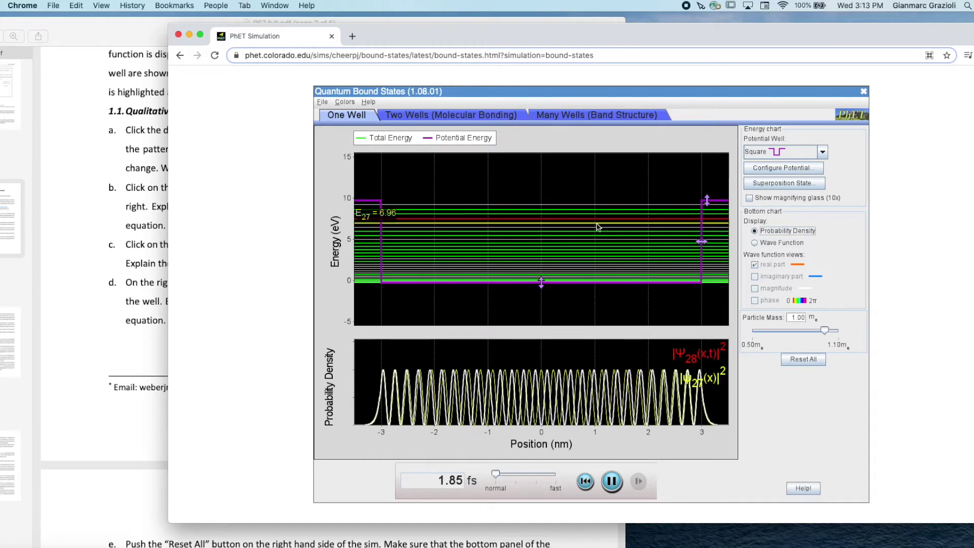
{"action": "left_click", "coordinate": [754, 243]}
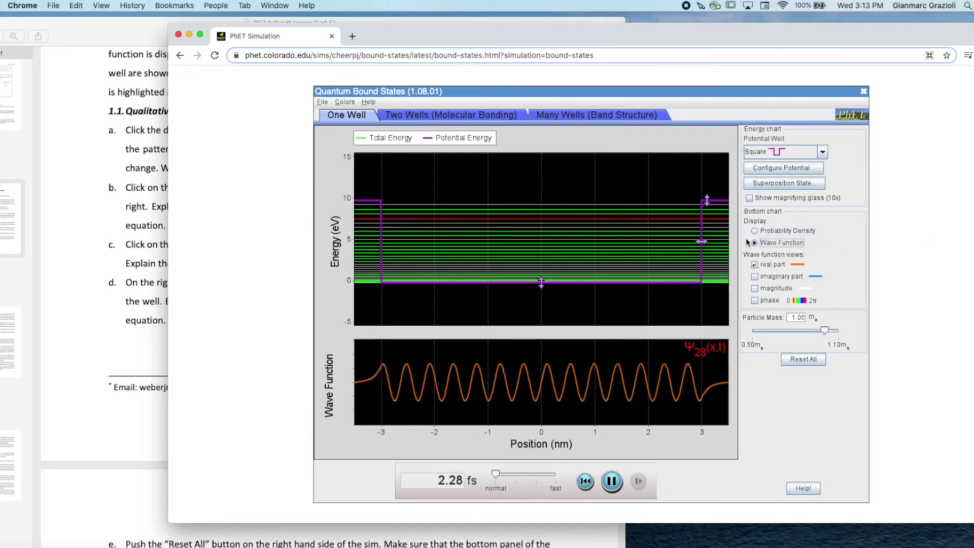
{"action": "left_click", "coordinate": [755, 277]}
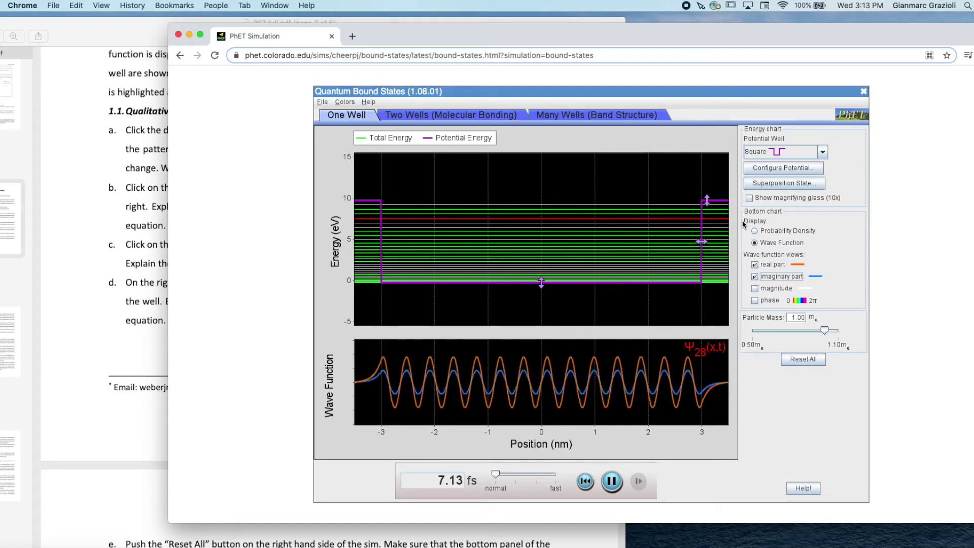
{"action": "left_click", "coordinate": [755, 231]}
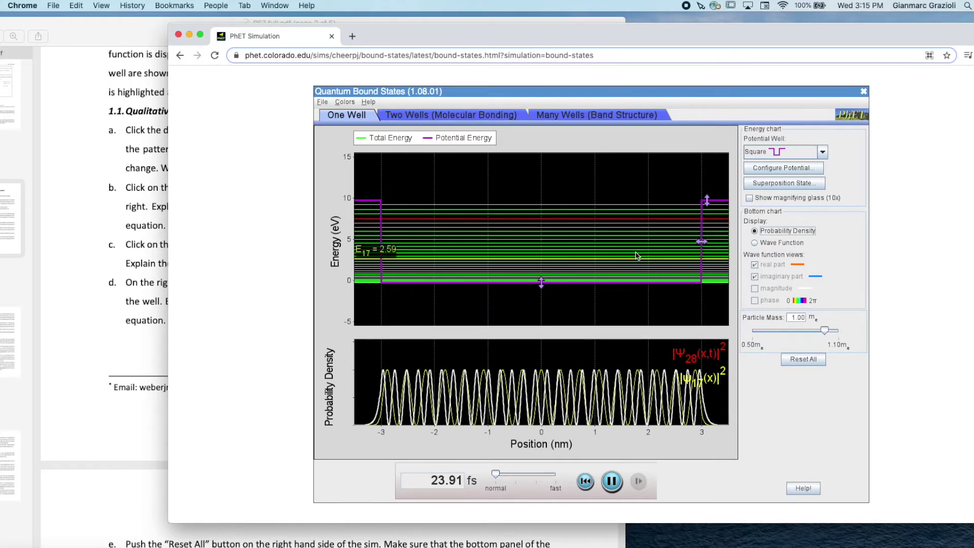
Step: Reread observation 1.1.b, narrow the square well to 1.1 nm, widen it to about 5.7 nm, narrow it to about 0.5 nm and widen it again
{"action": "left_click", "coordinate": [136, 212]}
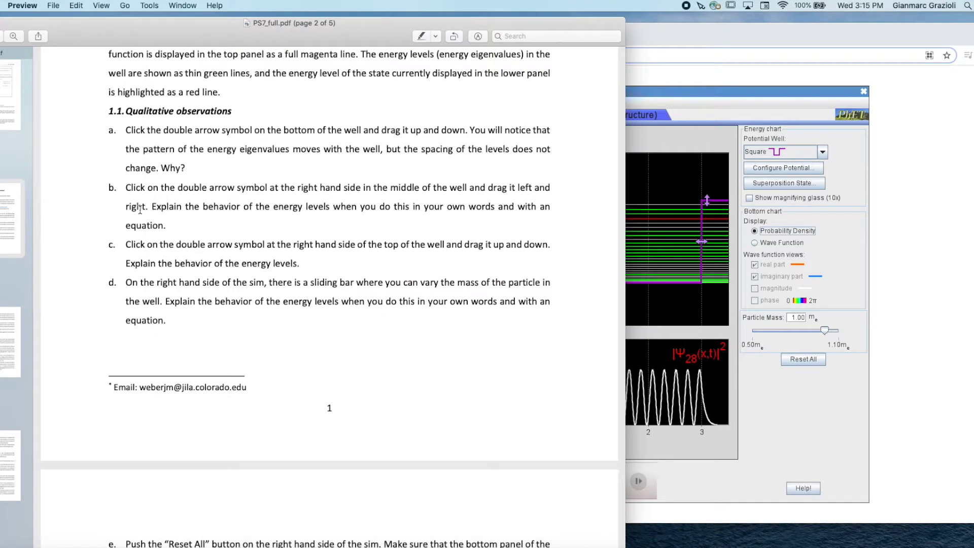
{"action": "left_click", "coordinate": [709, 186]}
{"action": "left_click_drag", "start_coordinate": [702, 242], "coordinate": [575, 244]}
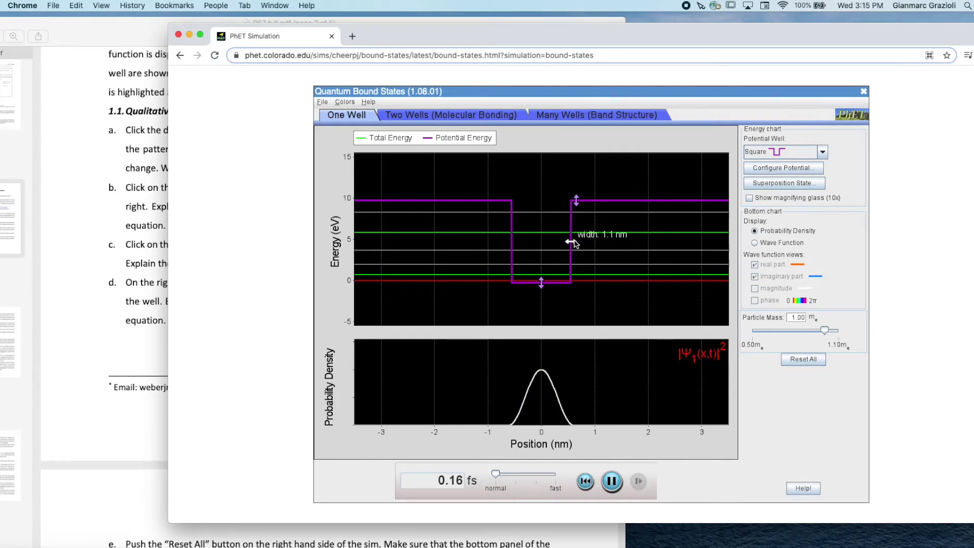
{"action": "left_click_drag", "start_coordinate": [570, 243], "coordinate": [679, 244]}
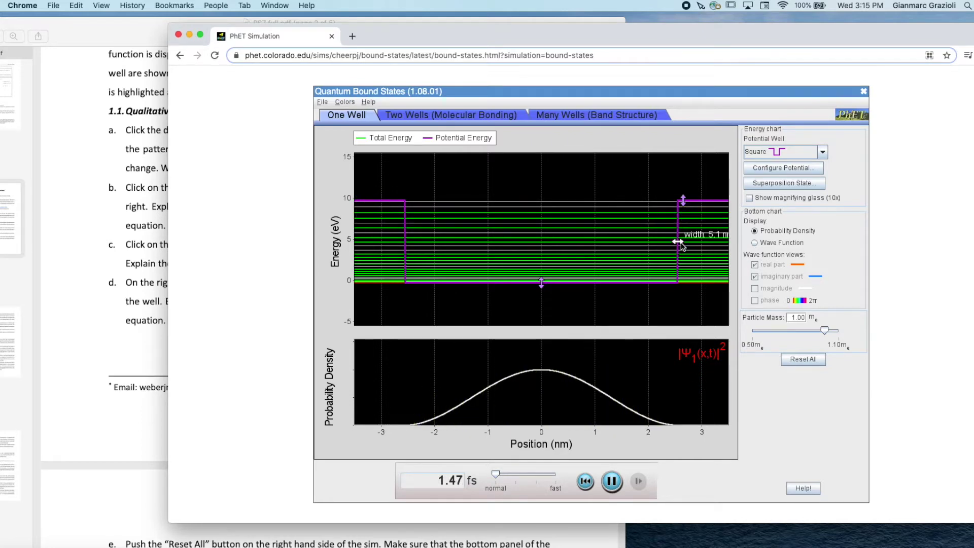
{"action": "left_click_drag", "start_coordinate": [681, 244], "coordinate": [694, 243]}
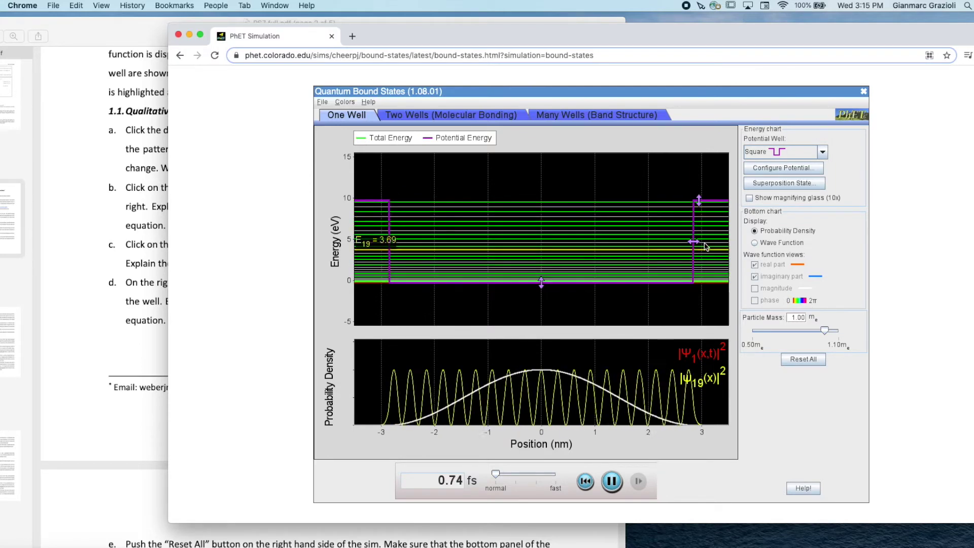
{"action": "left_click_drag", "start_coordinate": [694, 243], "coordinate": [559, 243]}
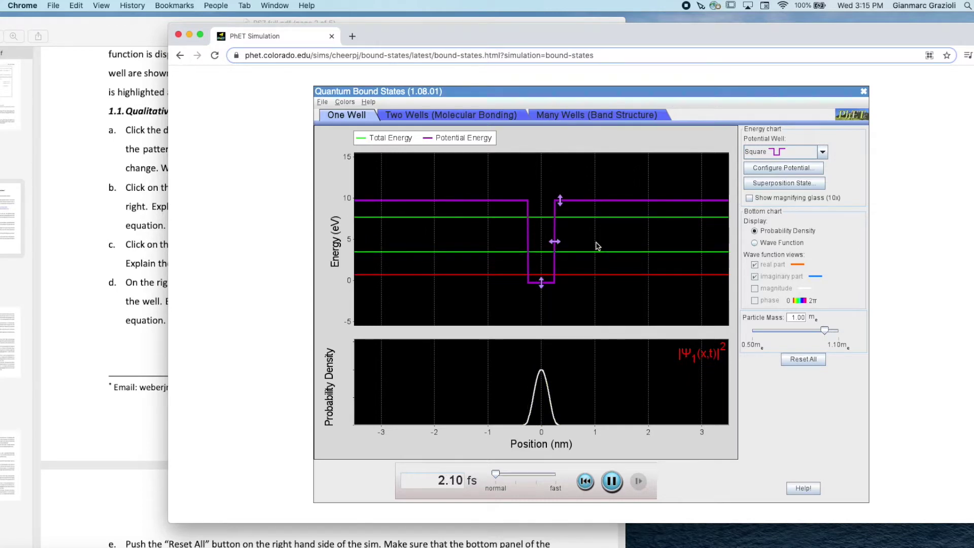
{"action": "left_click_drag", "start_coordinate": [563, 247], "coordinate": [721, 244]}
{"action": "mouse_move", "coordinate": [530, 212]}
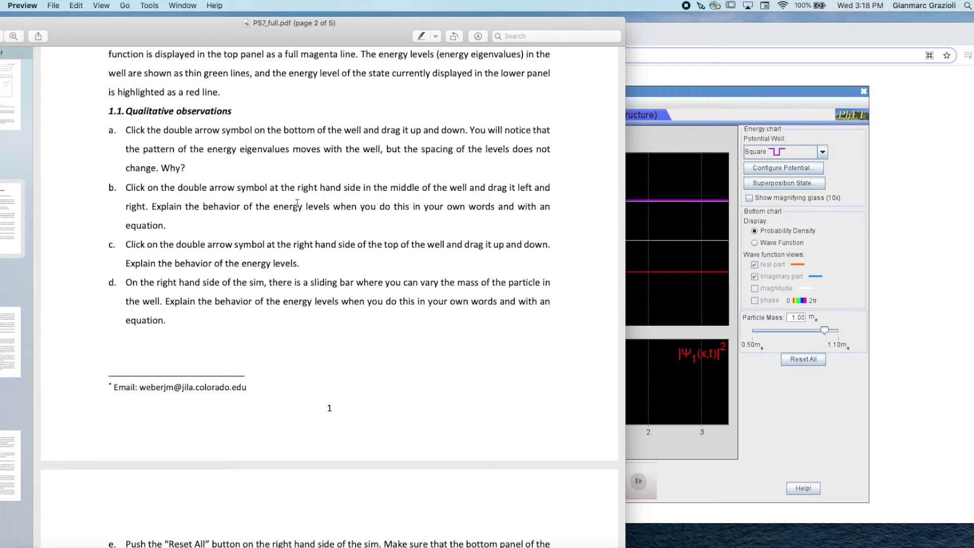
Step: Return to the simulation, widen the square well to about 6 nm and raise its top to about 10 eV
{"action": "left_click", "coordinate": [699, 48]}
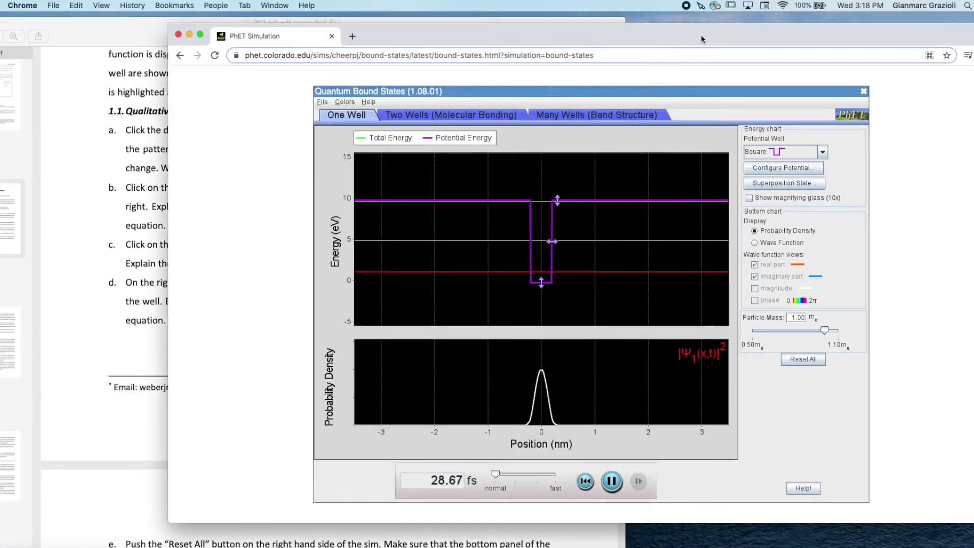
{"action": "left_click_drag", "start_coordinate": [699, 48], "coordinate": [696, 38]}
{"action": "left_click_drag", "start_coordinate": [554, 233], "coordinate": [706, 236]}
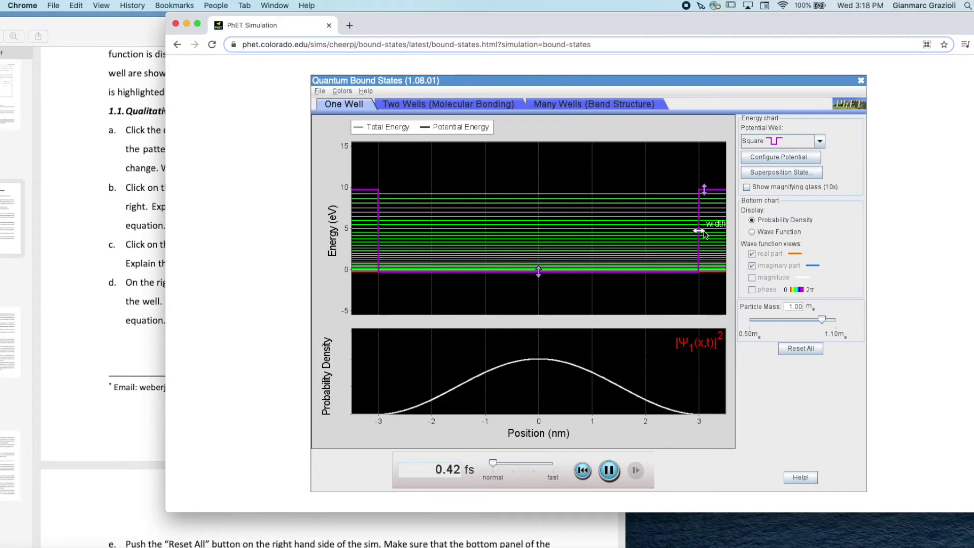
{"action": "left_click_drag", "start_coordinate": [699, 231], "coordinate": [721, 232]}
{"action": "left_click_drag", "start_coordinate": [705, 191], "coordinate": [706, 191]}
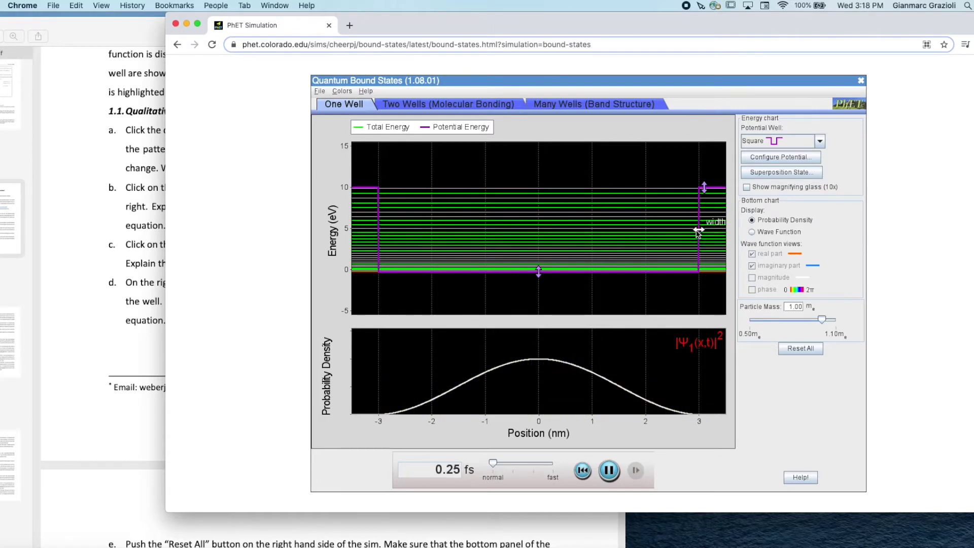
Step: Examine the wide well's upper energy levels, such as 32 and 27, and compare their probability densities with the ground state
{"action": "mouse_move", "coordinate": [489, 191]}
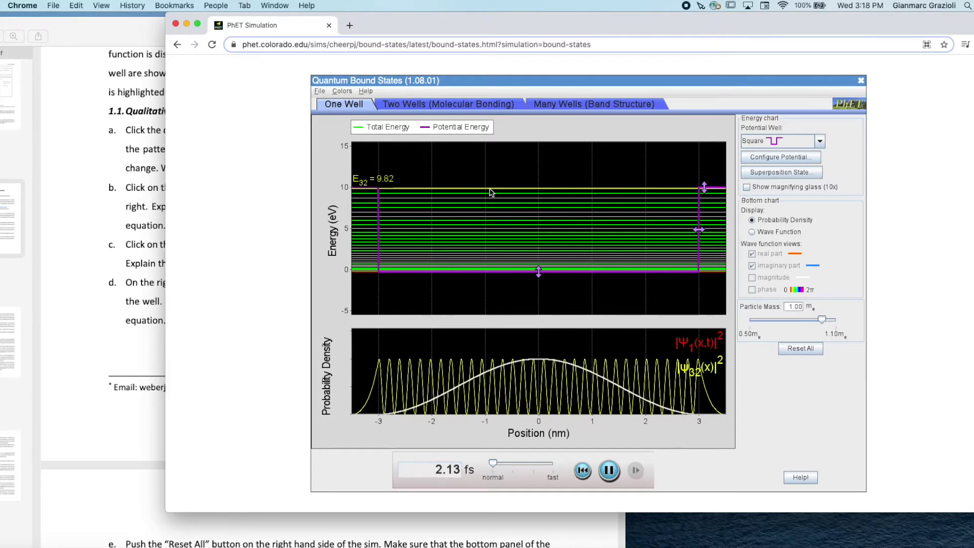
{"action": "mouse_move", "coordinate": [449, 215]}
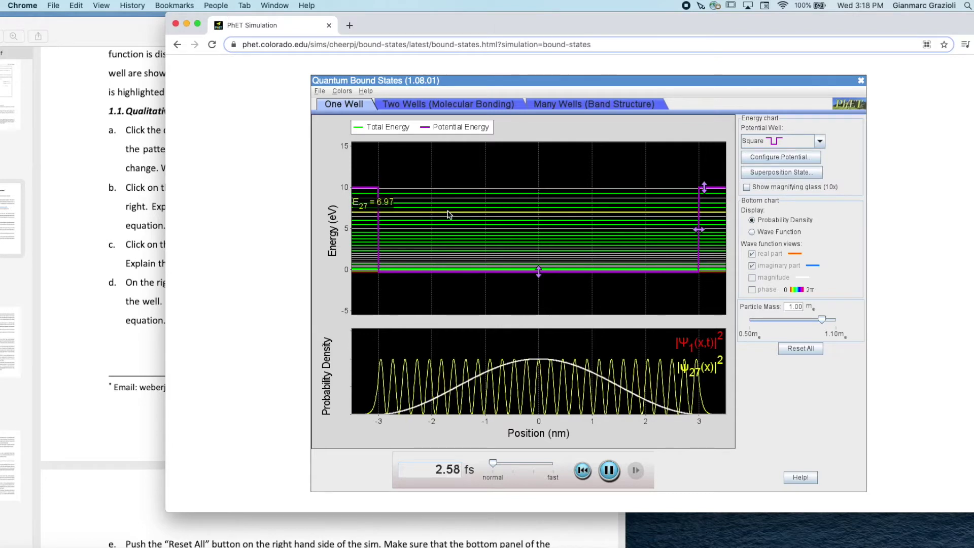
{"action": "mouse_move", "coordinate": [591, 234]}
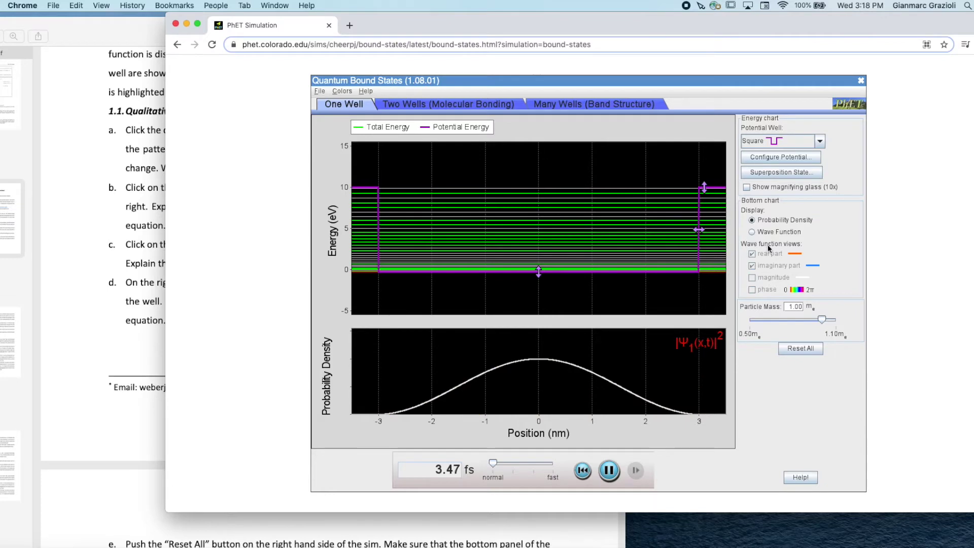
{"action": "mouse_move", "coordinate": [716, 245]}
{"action": "mouse_move", "coordinate": [409, 192]}
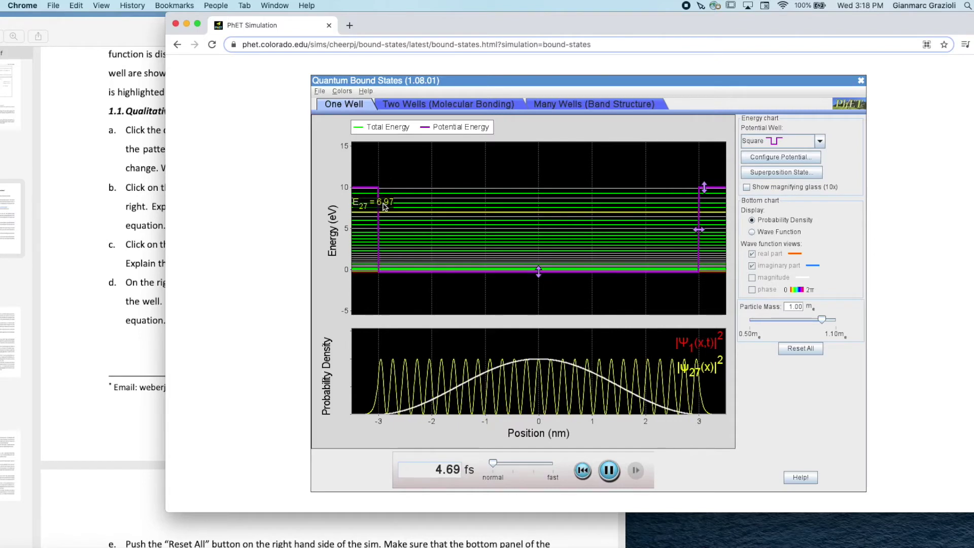
{"action": "mouse_move", "coordinate": [558, 275]}
Step: Narrow the square well to 2.4 nm and further to about 0.5 nm, and widen it back to about 6 nm
{"action": "left_click_drag", "start_coordinate": [699, 229], "coordinate": [608, 232]}
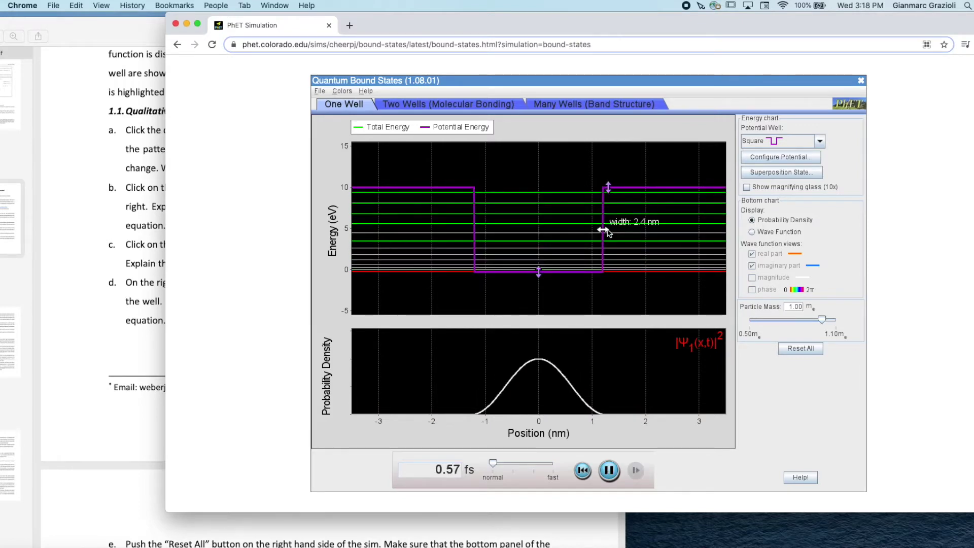
{"action": "left_click_drag", "start_coordinate": [609, 233], "coordinate": [556, 236]}
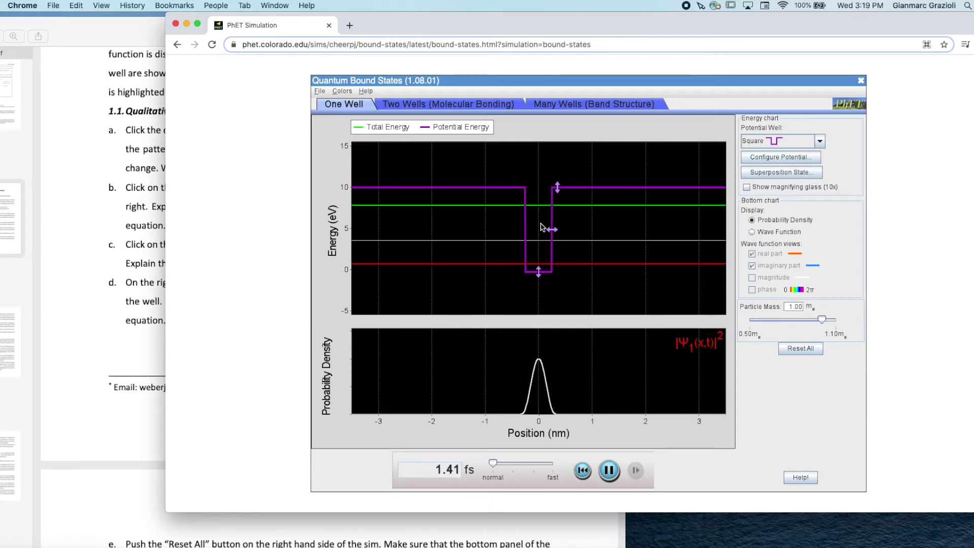
{"action": "left_click_drag", "start_coordinate": [553, 228], "coordinate": [699, 230]}
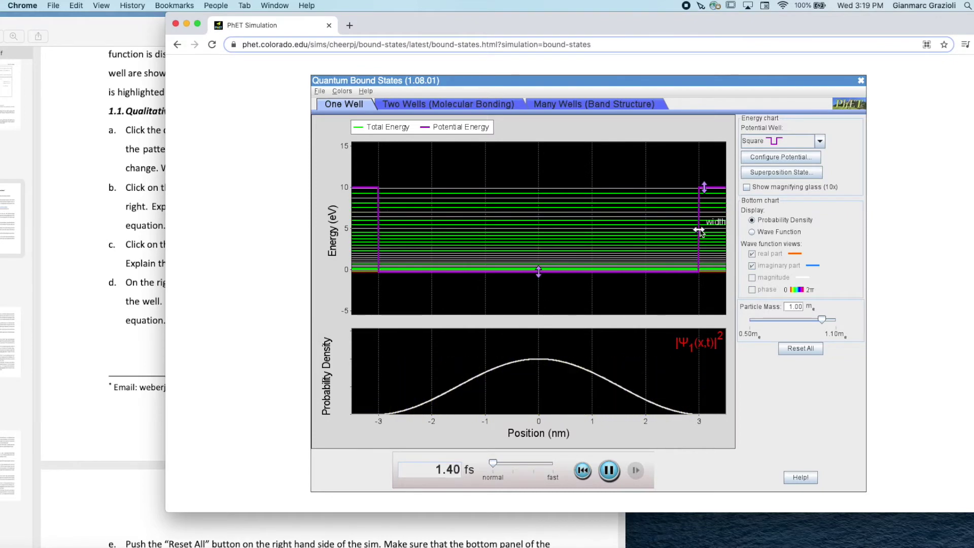
Step: Narrow the square well to about 1.4 nm and on to 0.4 nm, and inspect its first and second energy levels
{"action": "left_click_drag", "start_coordinate": [700, 231], "coordinate": [578, 231]}
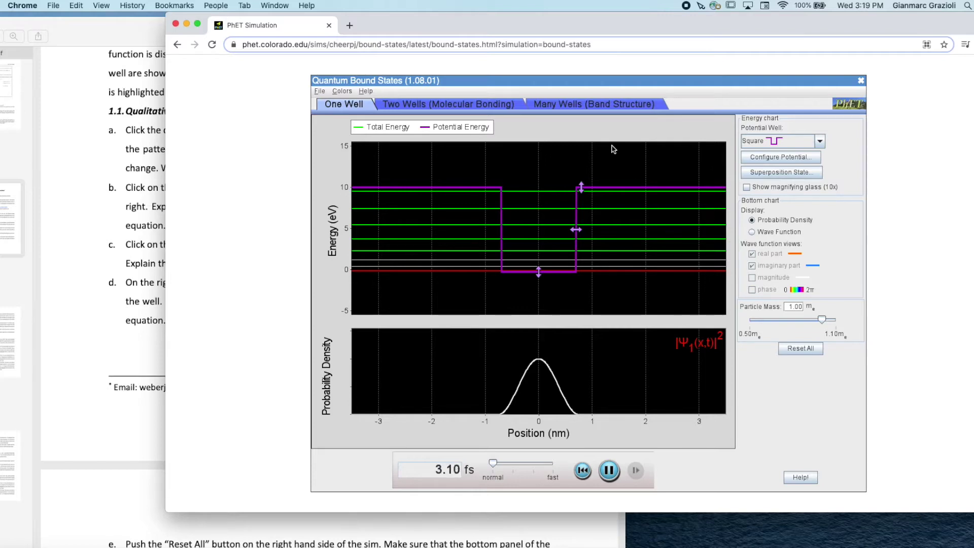
{"action": "mouse_move", "coordinate": [579, 232]}
{"action": "left_click_drag", "start_coordinate": [579, 232], "coordinate": [553, 234]}
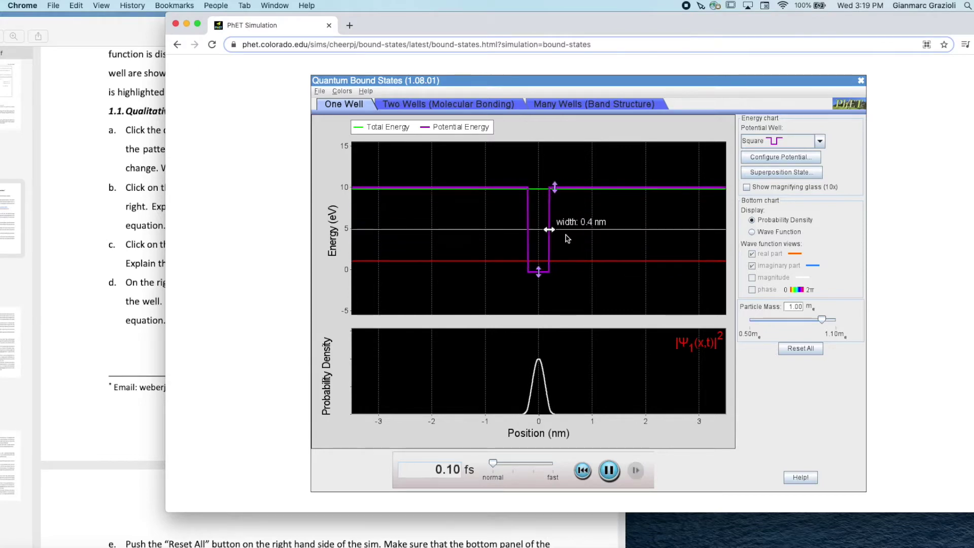
{"action": "mouse_move", "coordinate": [552, 233]}
{"action": "mouse_move", "coordinate": [465, 259]}
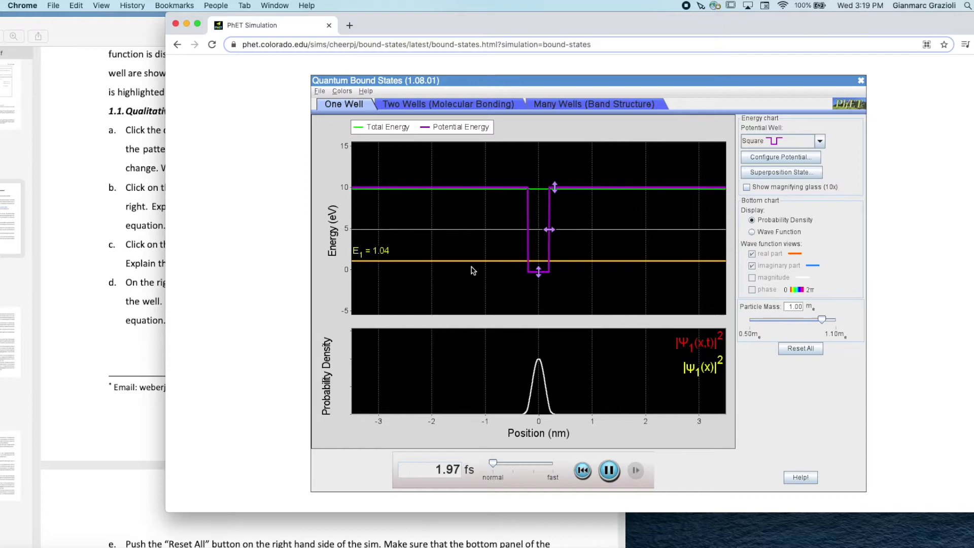
{"action": "mouse_move", "coordinate": [479, 237]}
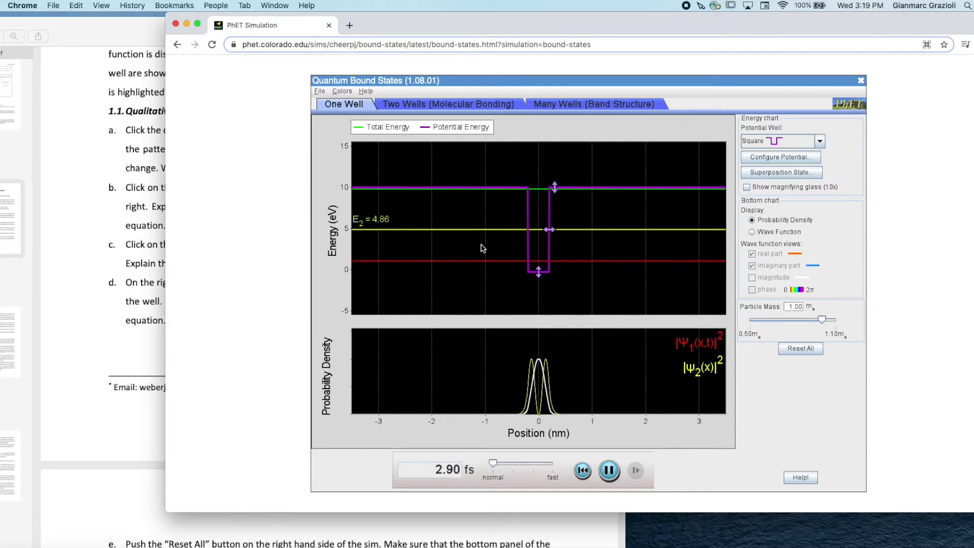
{"action": "mouse_move", "coordinate": [521, 232]}
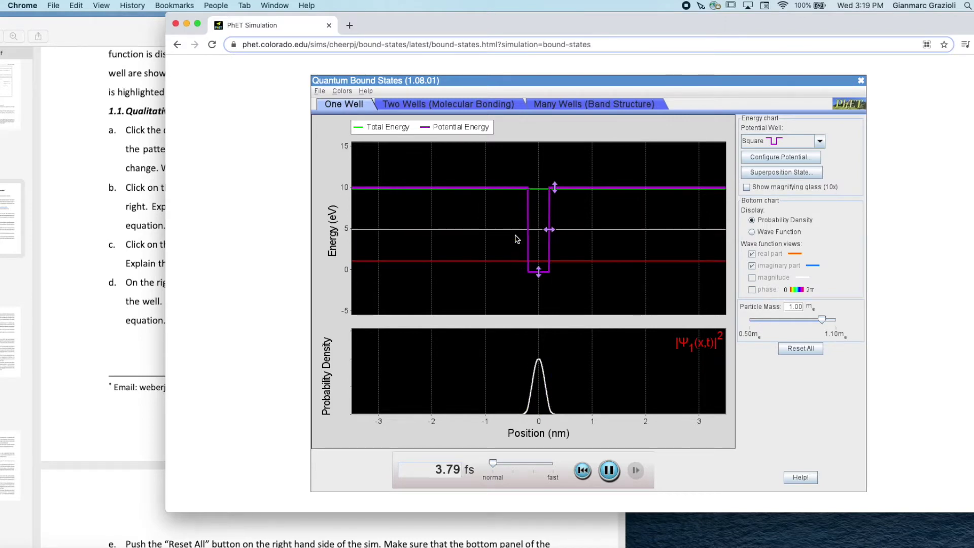
{"action": "mouse_move", "coordinate": [663, 260]}
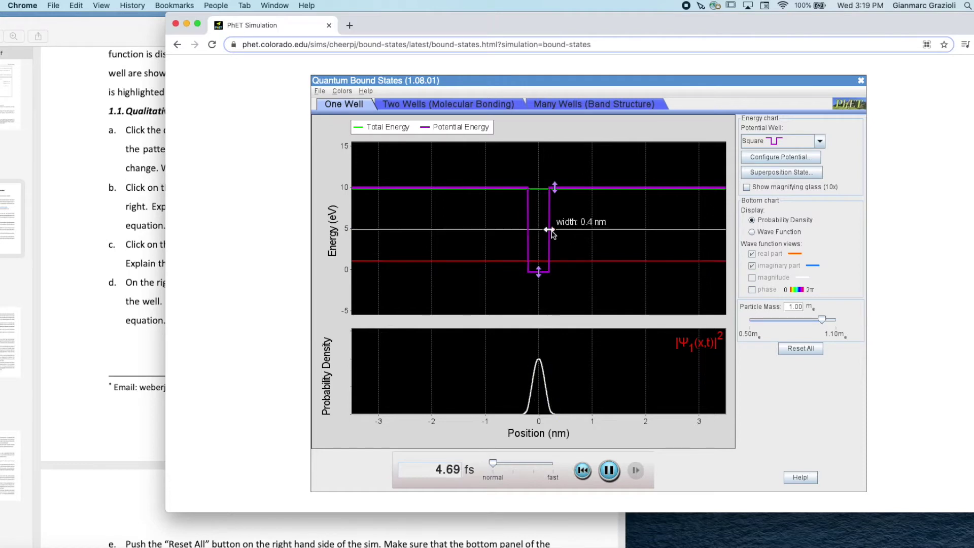
Step: Widen the square well to about 6 nm, inspect its low energy levels, and narrow it to about 0.5 nm and on to about 0.2 nm
{"action": "left_click_drag", "start_coordinate": [558, 232], "coordinate": [730, 232]}
{"action": "mouse_move", "coordinate": [533, 264]}
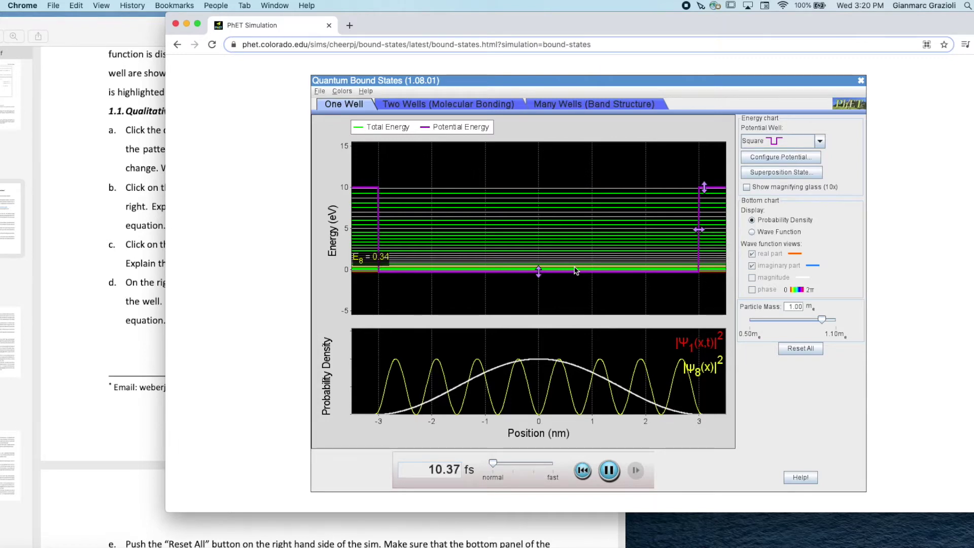
{"action": "left_click_drag", "start_coordinate": [700, 230], "coordinate": [552, 230]}
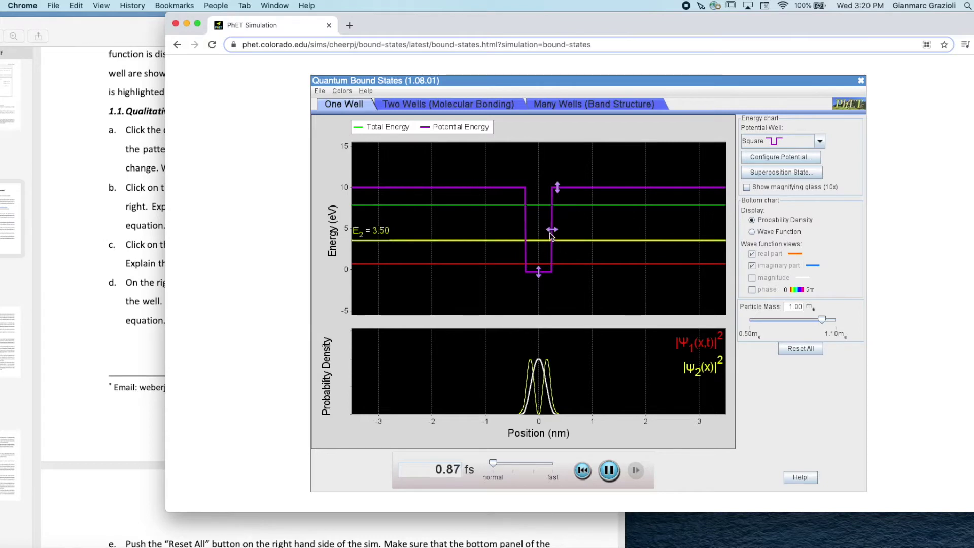
{"action": "left_click_drag", "start_coordinate": [551, 234], "coordinate": [543, 233]}
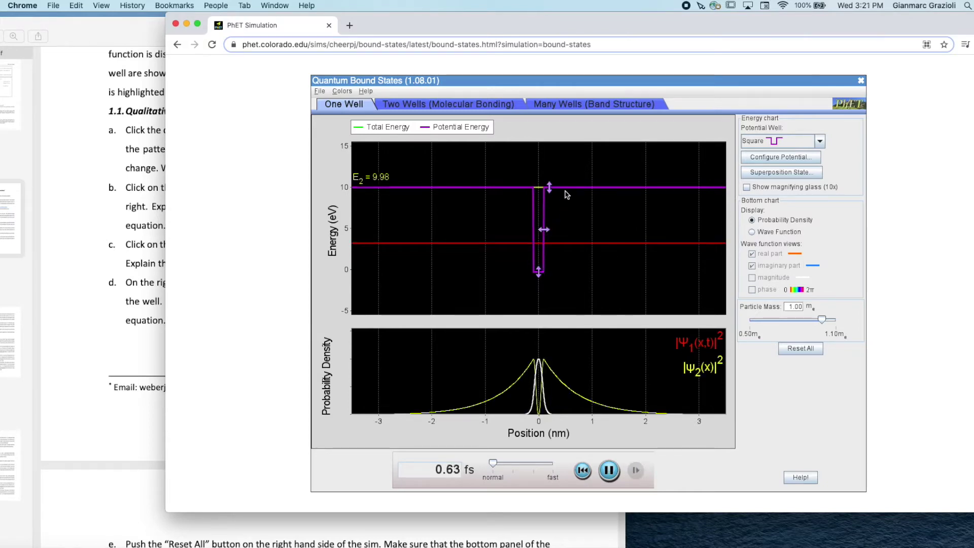
Step: Set the square well's width to 0.6 nm, reduce it to 0.5 nm, and stretch it back to about 6 nm
{"action": "left_click_drag", "start_coordinate": [544, 230], "coordinate": [555, 230]}
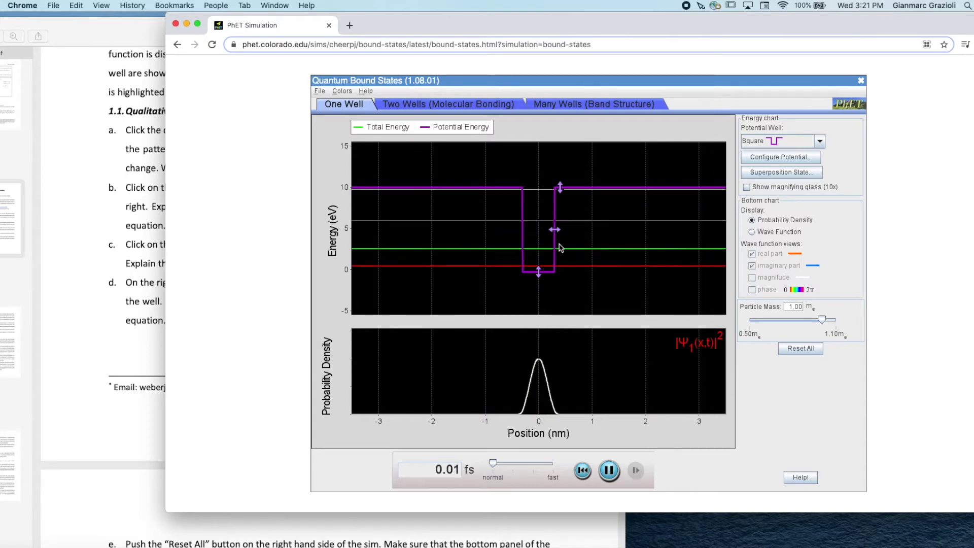
{"action": "mouse_move", "coordinate": [559, 233]}
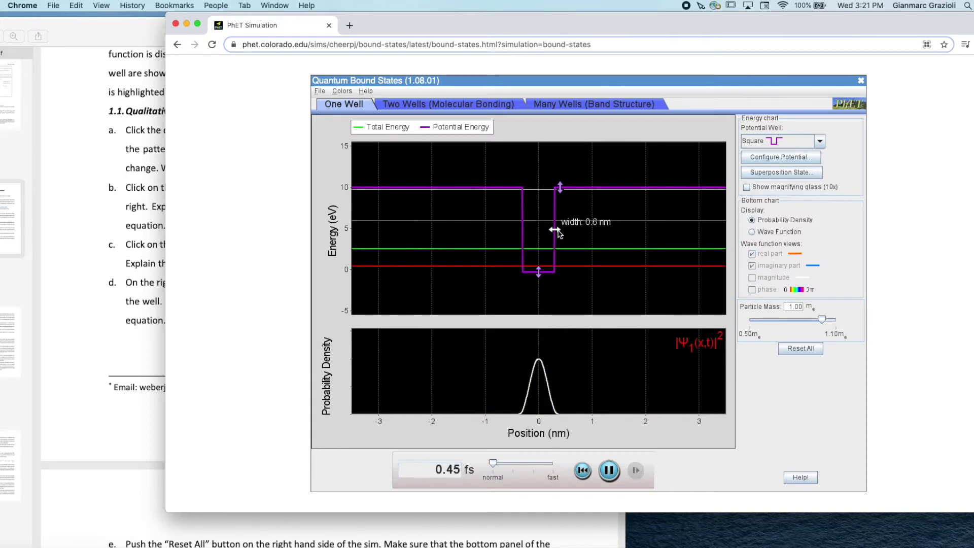
{"action": "left_click_drag", "start_coordinate": [559, 234], "coordinate": [556, 234]}
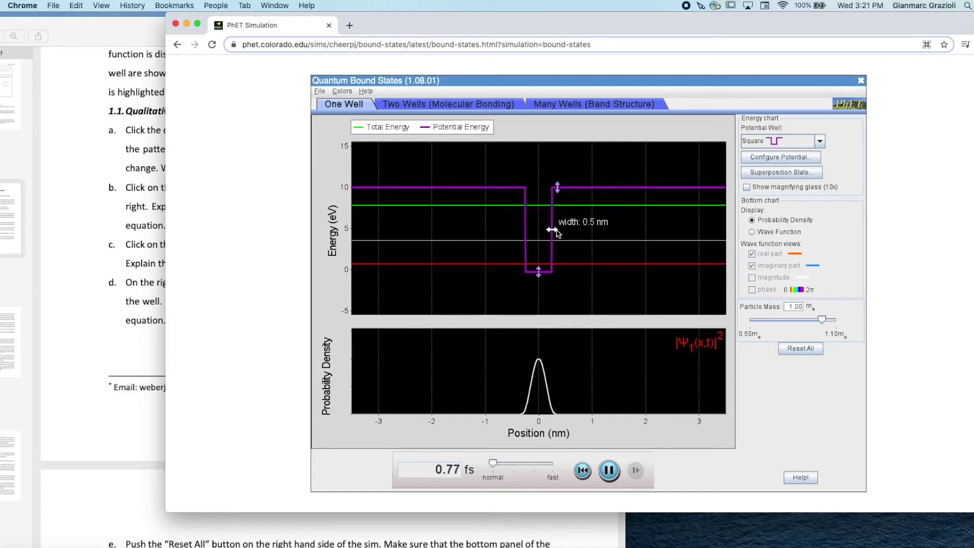
{"action": "mouse_move", "coordinate": [563, 239]}
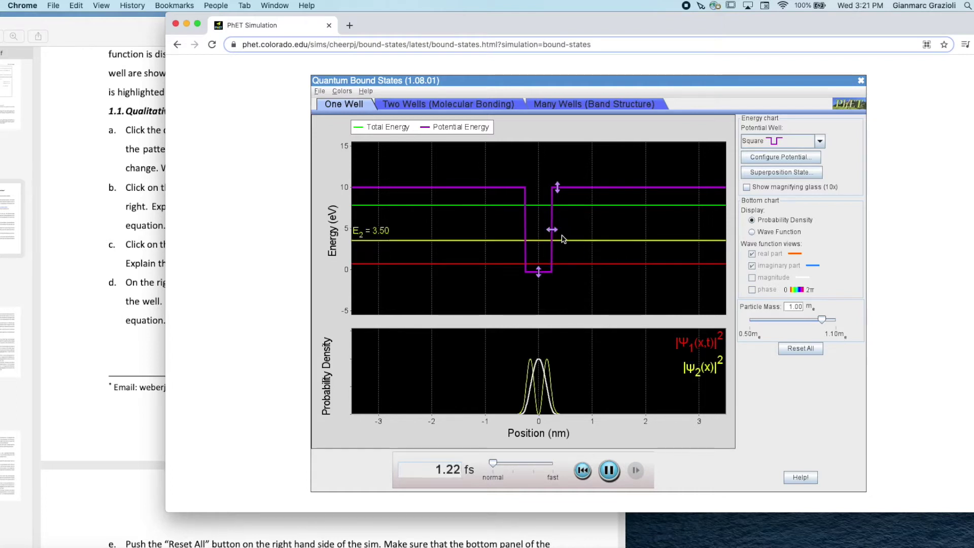
{"action": "left_click_drag", "start_coordinate": [552, 230], "coordinate": [699, 229]}
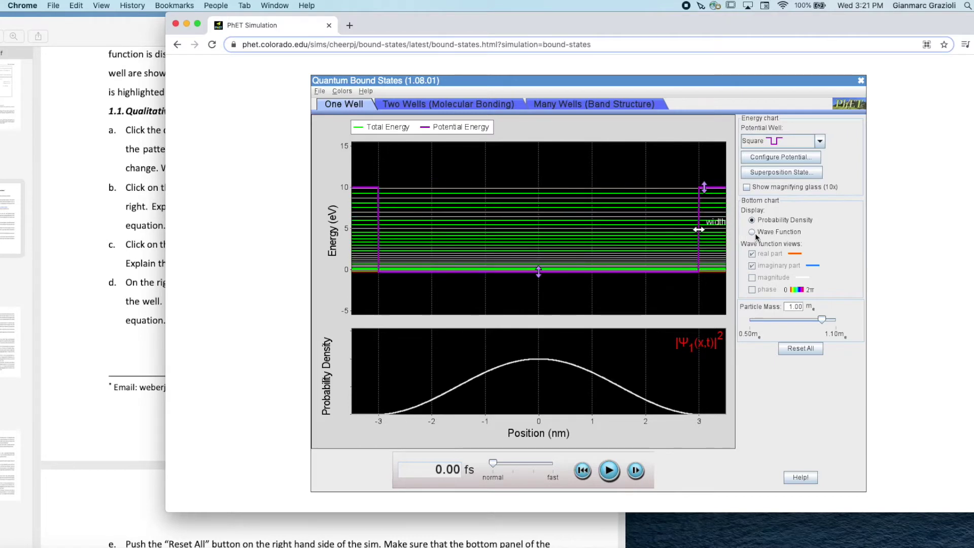
Step: Inspect the square well's low energy levels, narrow the well to about 5.6 nm, and switch to question c in PS7_full.pdf
{"action": "mouse_move", "coordinate": [591, 274]}
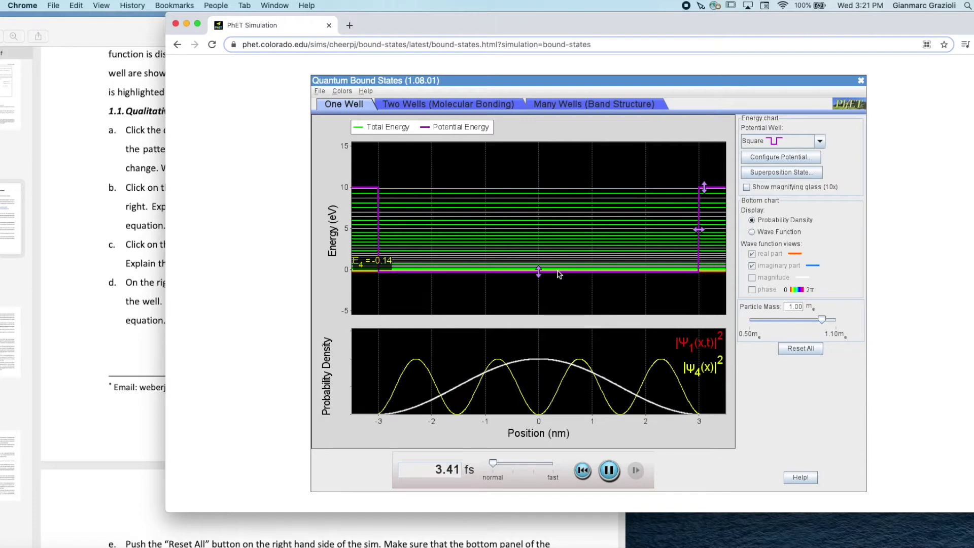
{"action": "left_click_drag", "start_coordinate": [597, 230], "coordinate": [689, 230]}
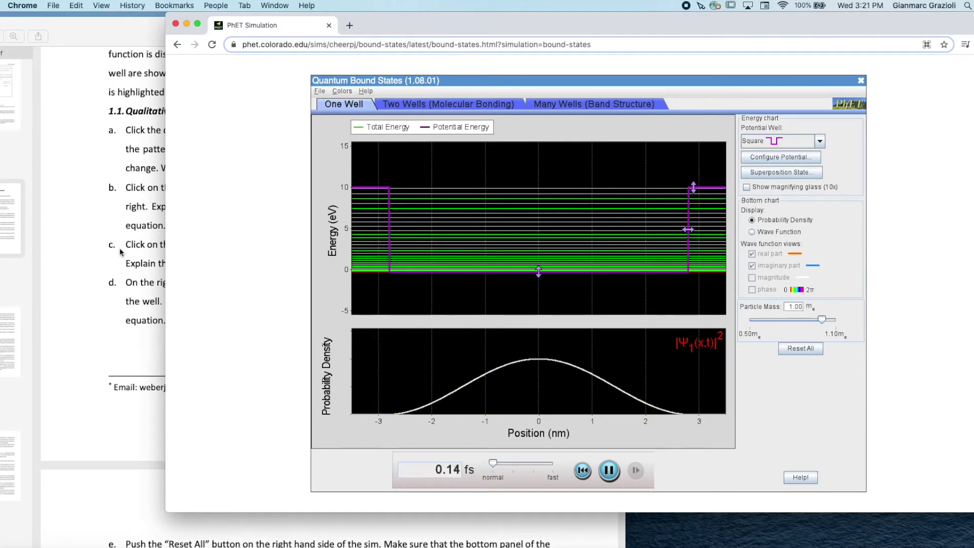
{"action": "left_click", "coordinate": [120, 248]}
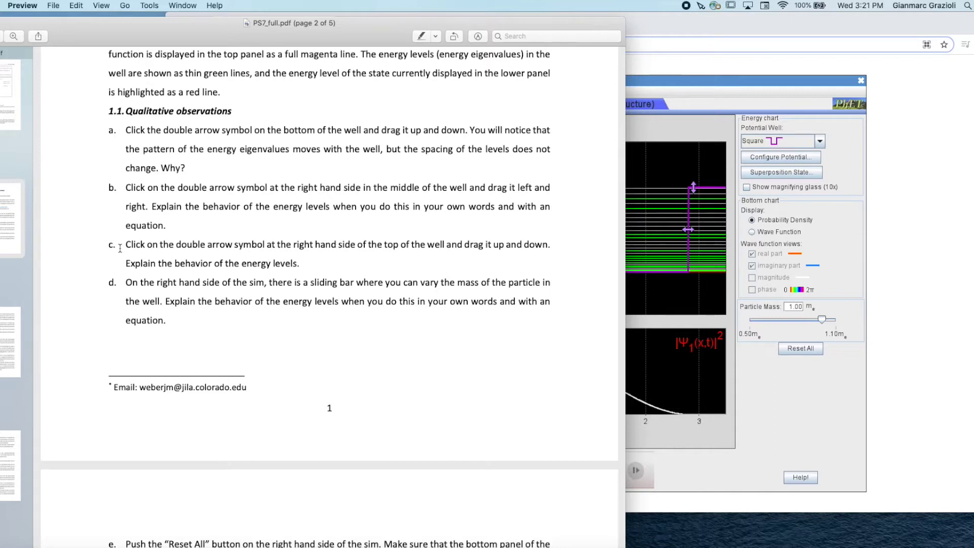
Step: Switch back to the simulation, raise the square well's top to about 10.4 eV, and narrow the well to about 2.4 nm
{"action": "left_click", "coordinate": [686, 157]}
{"action": "mouse_move", "coordinate": [696, 191]}
{"action": "left_mouse_down"}
{"action": "mouse_move", "coordinate": [695, 165]}
{"action": "mouse_move", "coordinate": [691, 241]}
{"action": "mouse_move", "coordinate": [697, 148]}
{"action": "mouse_move", "coordinate": [693, 195]}
{"action": "left_mouse_up"}
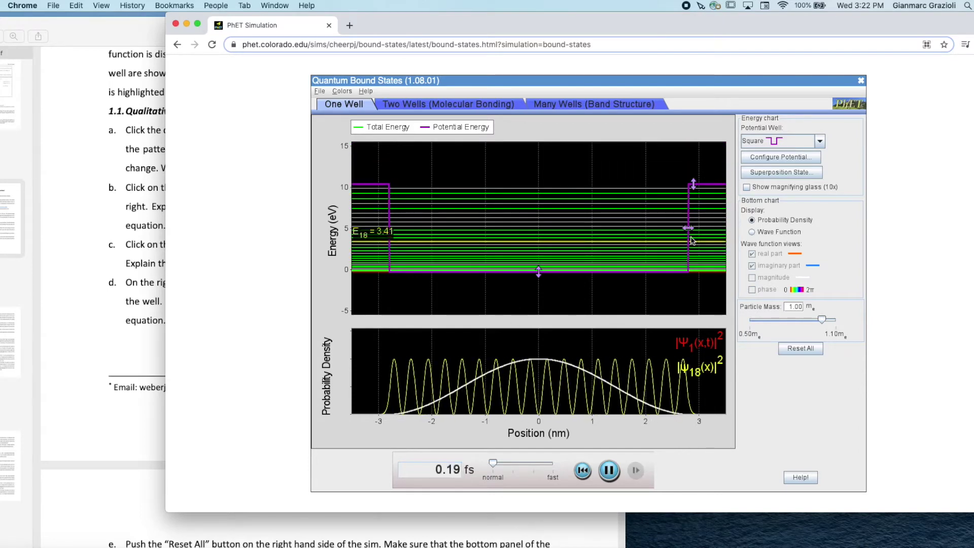
{"action": "left_click_drag", "start_coordinate": [688, 228], "coordinate": [603, 231]}
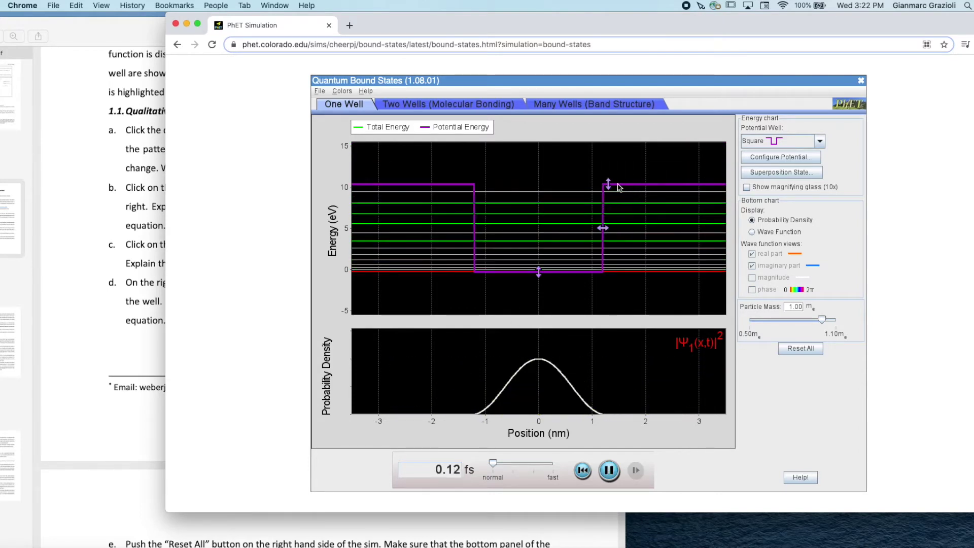
Step: Raise the top of the square well to about 15 eV and lower it to about 9.3 eV
{"action": "mouse_move", "coordinate": [608, 185]}
{"action": "left_click_drag", "start_coordinate": [608, 186], "coordinate": [608, 149]}
{"action": "mouse_move", "coordinate": [599, 185]}
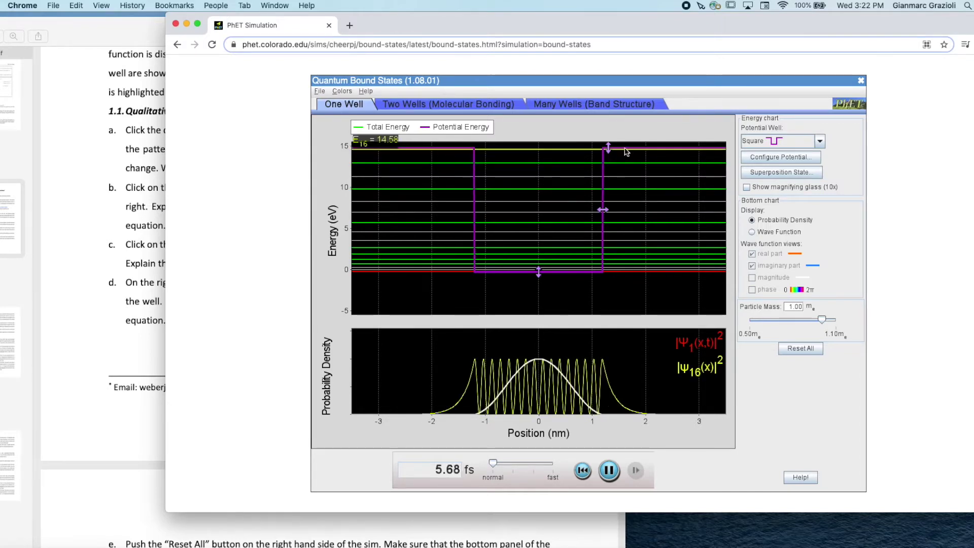
{"action": "left_click_drag", "start_coordinate": [608, 148], "coordinate": [608, 192]}
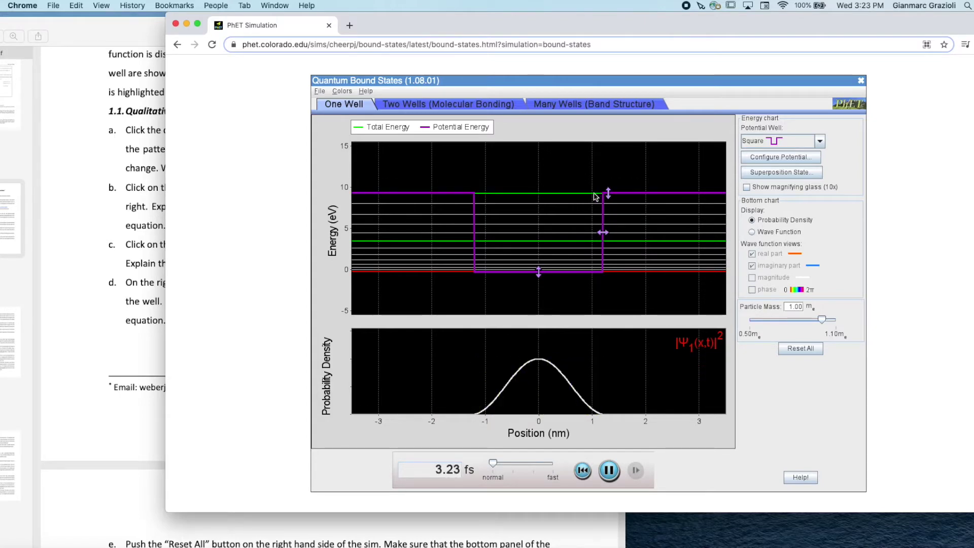
Step: Select the thirteenth energy level, just below the well's top, and examine its probability density around the well edges
{"action": "left_click", "coordinate": [595, 198]}
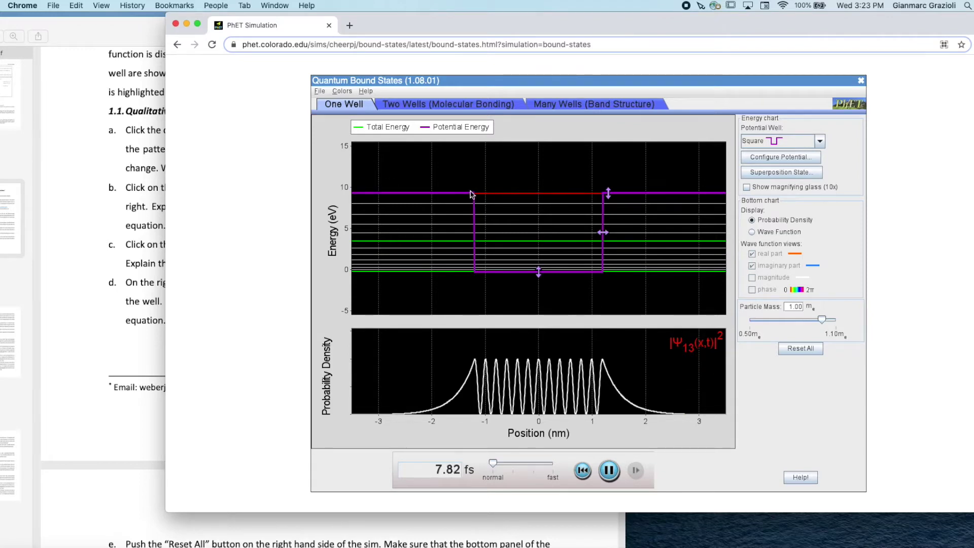
{"action": "mouse_move", "coordinate": [608, 194]}
{"action": "mouse_move", "coordinate": [555, 197]}
{"action": "mouse_move", "coordinate": [504, 196]}
Step: Check the questions in PS7_full.pdf, return to the simulation, and raise the well's top to about 10 eV and on to about 14 eV
{"action": "left_click", "coordinate": [116, 270]}
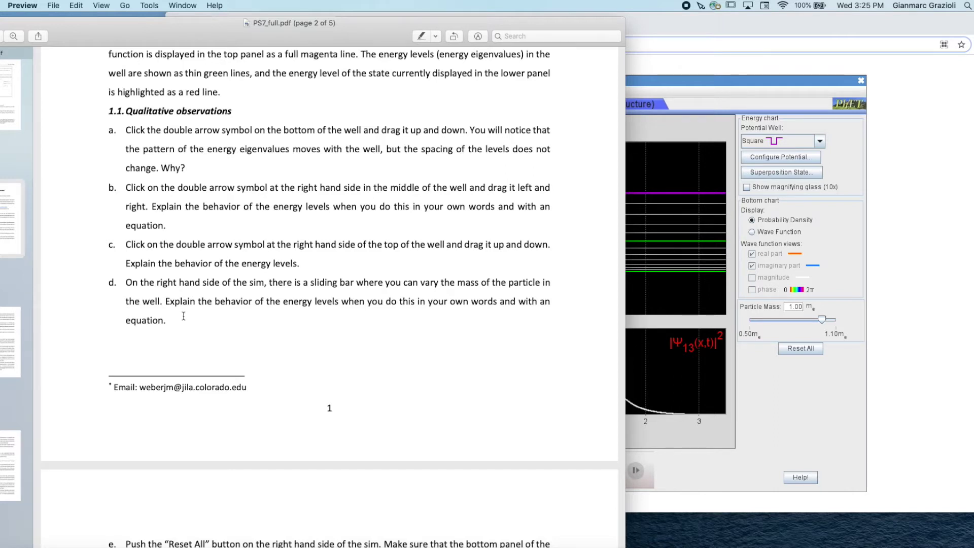
{"action": "scroll", "coordinate": [184, 316], "scroll_direction": "down", "scroll_amount": 2}
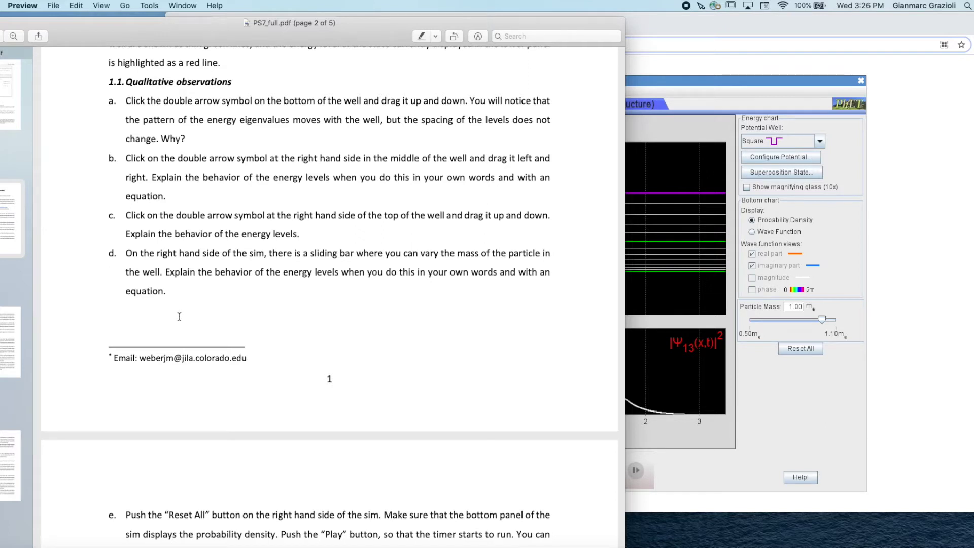
{"action": "left_click", "coordinate": [629, 152]}
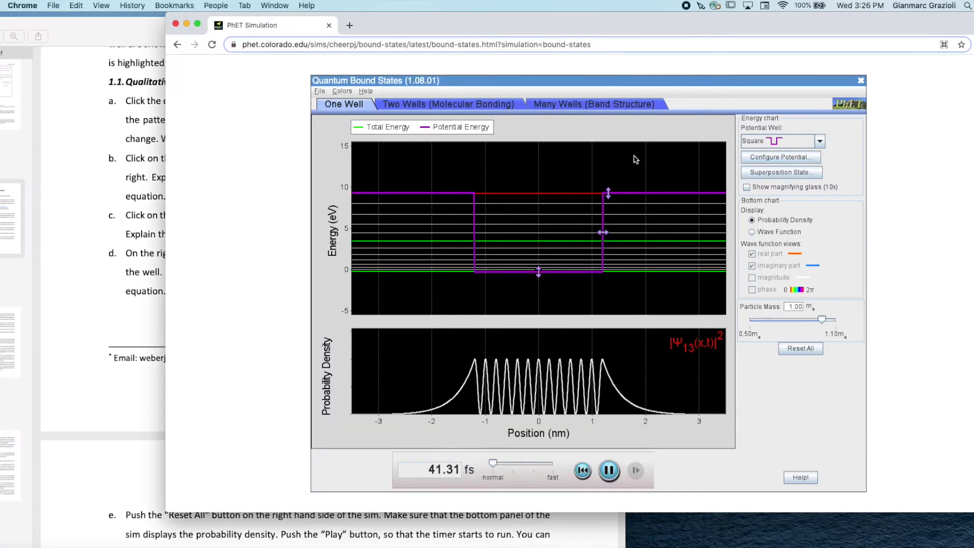
{"action": "mouse_move", "coordinate": [609, 193]}
{"action": "left_mouse_down"}
{"action": "mouse_move", "coordinate": [608, 177]}
{"action": "mouse_move", "coordinate": [608, 207]}
{"action": "mouse_move", "coordinate": [608, 155]}
{"action": "mouse_move", "coordinate": [609, 205]}
{"action": "mouse_move", "coordinate": [608, 187]}
{"action": "left_mouse_up"}
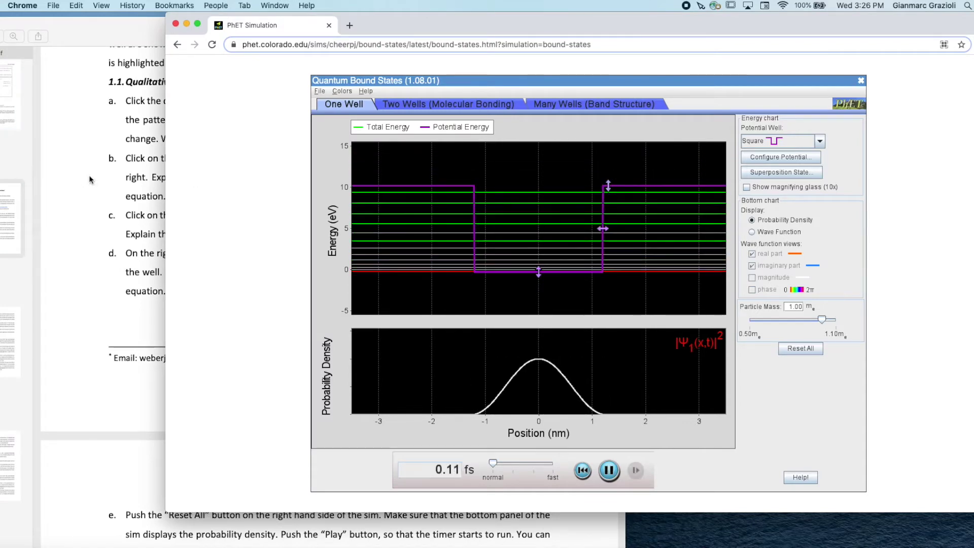
{"action": "left_click_drag", "start_coordinate": [609, 188], "coordinate": [600, 154]}
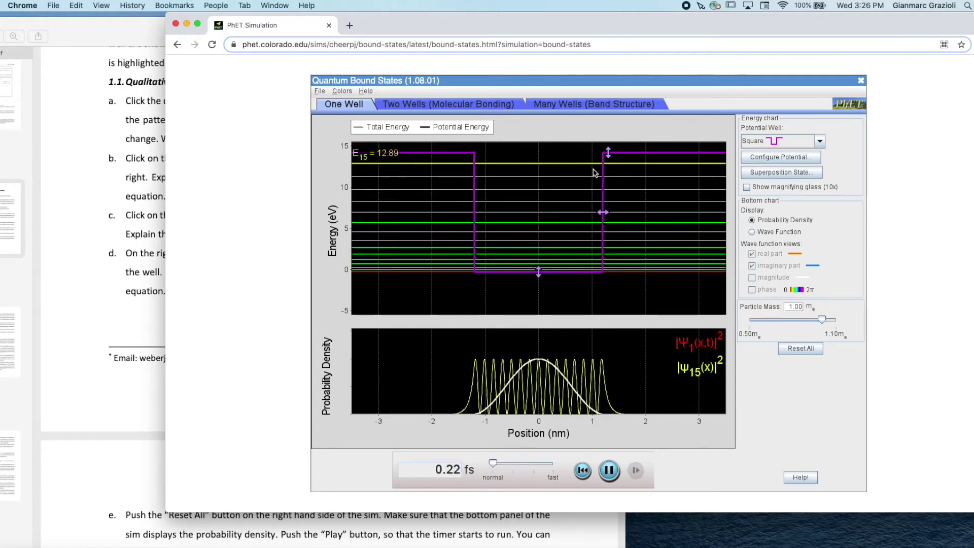
Step: Switch to PS7_full.pdf and read question d about varying the particle mass
{"action": "left_click", "coordinate": [82, 247]}
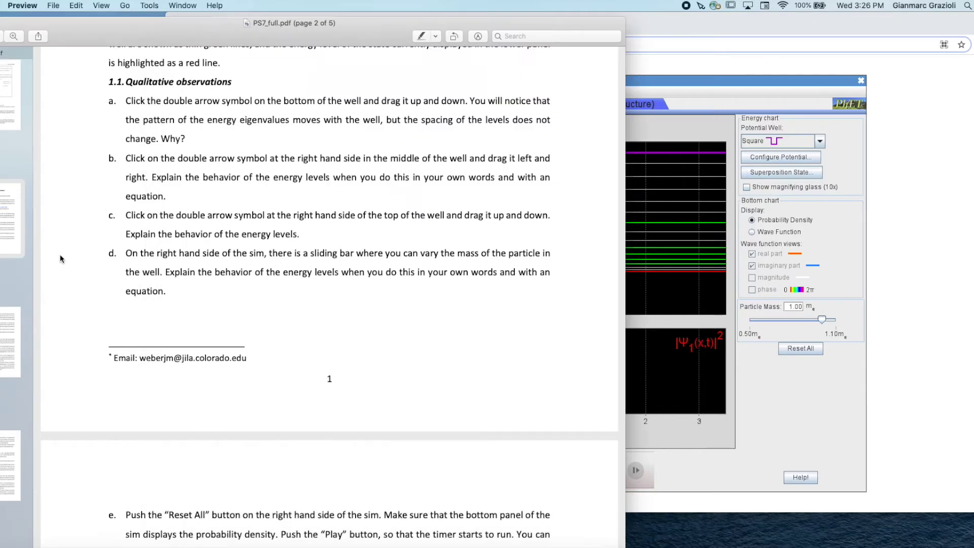
{"action": "scroll", "coordinate": [68, 260], "scroll_direction": "down", "scroll_amount": 3}
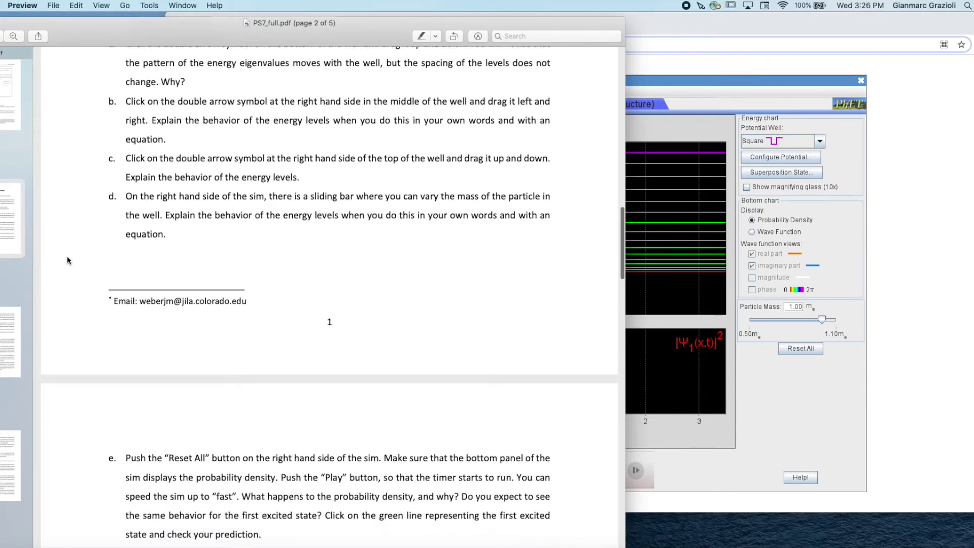
{"action": "left_click_drag", "start_coordinate": [125, 197], "coordinate": [290, 275]}
{"action": "left_click", "coordinate": [291, 275]}
Step: Switch back to the simulation and vary the particle mass to 0.92, 1.03 and 0.99 electron masses
{"action": "left_click", "coordinate": [861, 248]}
{"action": "mouse_move", "coordinate": [823, 322]}
{"action": "left_mouse_down"}
{"action": "mouse_move", "coordinate": [790, 323]}
{"action": "mouse_move", "coordinate": [818, 321]}
{"action": "left_mouse_up"}
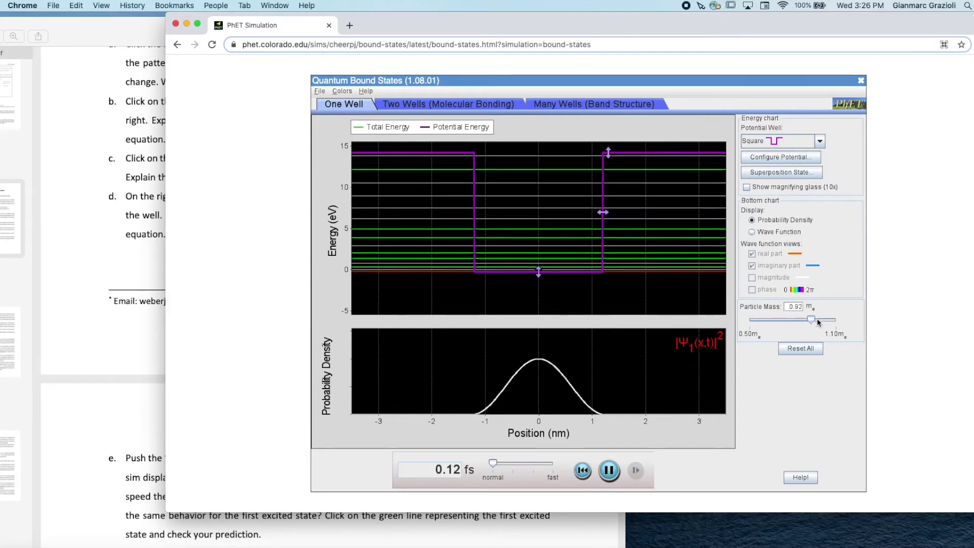
{"action": "mouse_move", "coordinate": [813, 323]}
{"action": "left_mouse_down"}
{"action": "mouse_move", "coordinate": [854, 320]}
{"action": "mouse_move", "coordinate": [789, 321]}
{"action": "mouse_move", "coordinate": [822, 321]}
{"action": "left_mouse_up"}
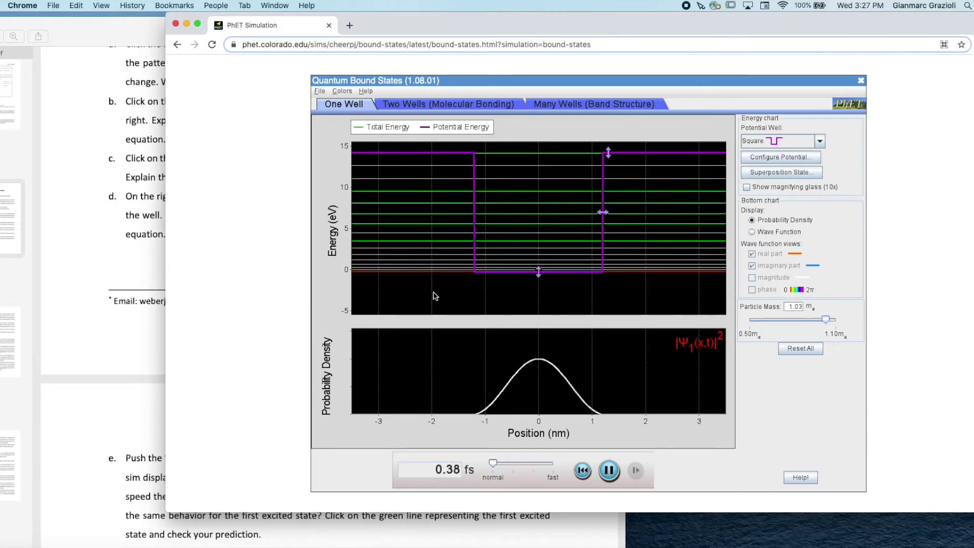
{"action": "mouse_move", "coordinate": [824, 321]}
{"action": "left_mouse_down"}
{"action": "mouse_move", "coordinate": [793, 321]}
{"action": "mouse_move", "coordinate": [820, 320]}
{"action": "left_mouse_up"}
Step: Reread question d in PS7_full.pdf, including its request to explain the energy levels with an equation
{"action": "left_click", "coordinate": [146, 216]}
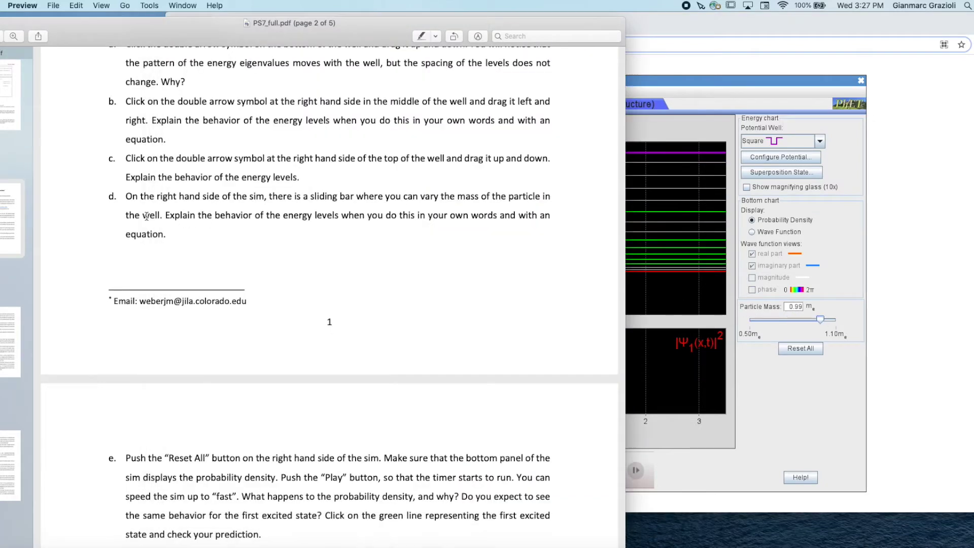
{"action": "scroll", "coordinate": [156, 235], "scroll_direction": "down", "scroll_amount": 1}
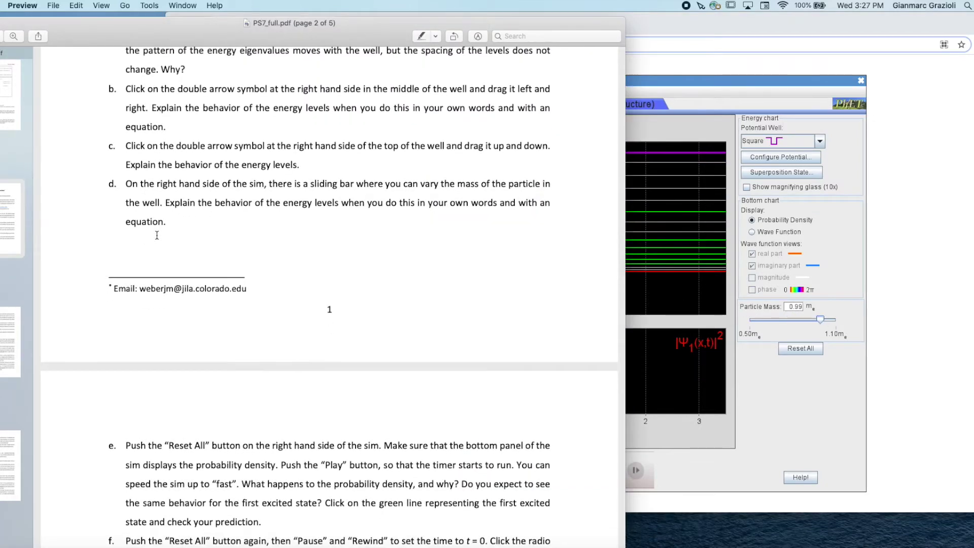
{"action": "left_click_drag", "start_coordinate": [198, 190], "coordinate": [236, 228]}
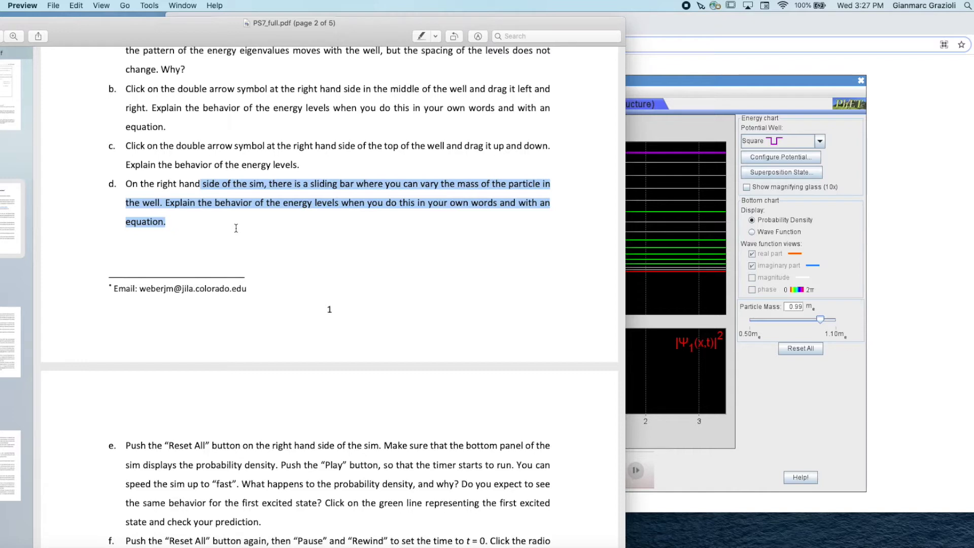
{"action": "left_click", "coordinate": [236, 229]}
Step: Lower the simulation's particle mass to 0.53, select the fourth energy level, reduce the mass to 0.50, and raise it to 0.75
{"action": "left_click", "coordinate": [690, 126]}
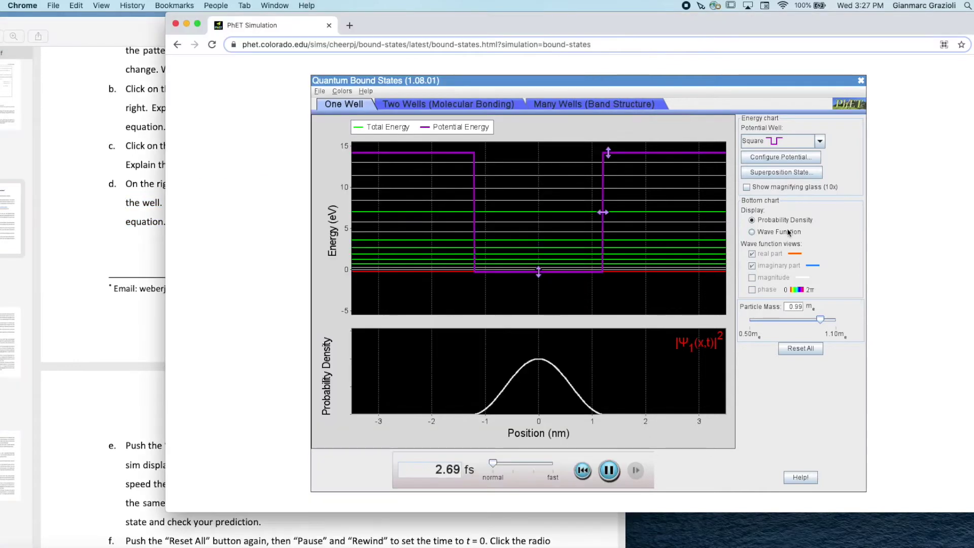
{"action": "left_click_drag", "start_coordinate": [821, 319], "coordinate": [755, 321]}
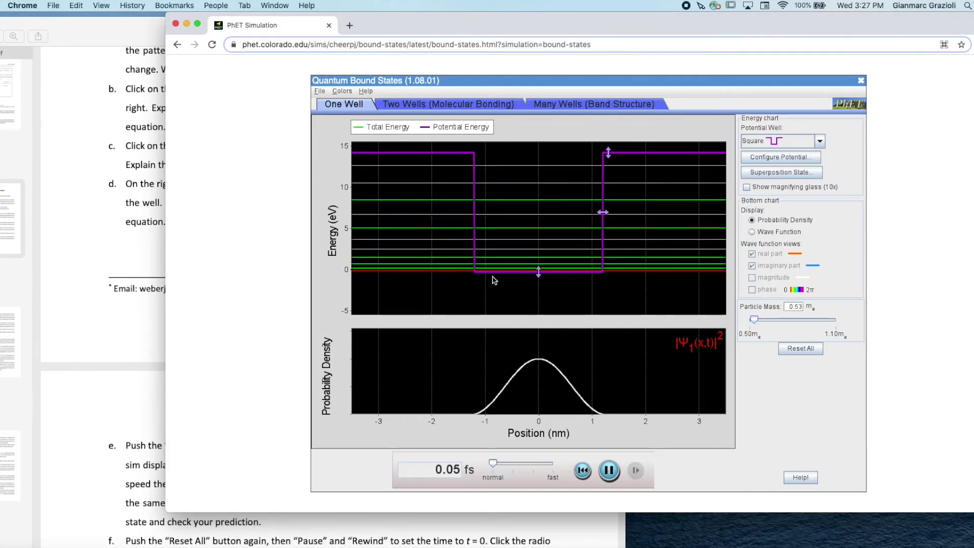
{"action": "left_click", "coordinate": [574, 259]}
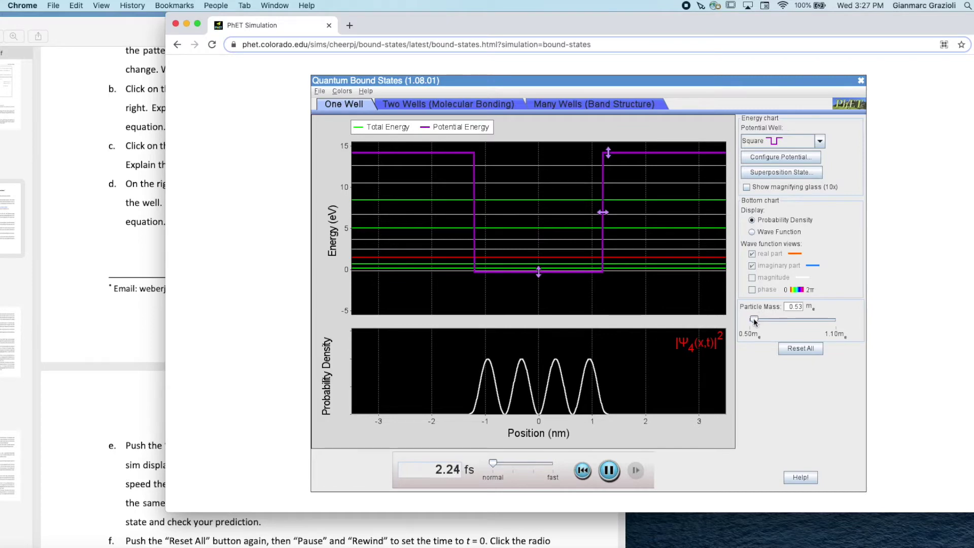
{"action": "mouse_move", "coordinate": [758, 320]}
{"action": "left_mouse_down"}
{"action": "mouse_move", "coordinate": [861, 321]}
{"action": "mouse_move", "coordinate": [746, 319]}
{"action": "left_mouse_up"}
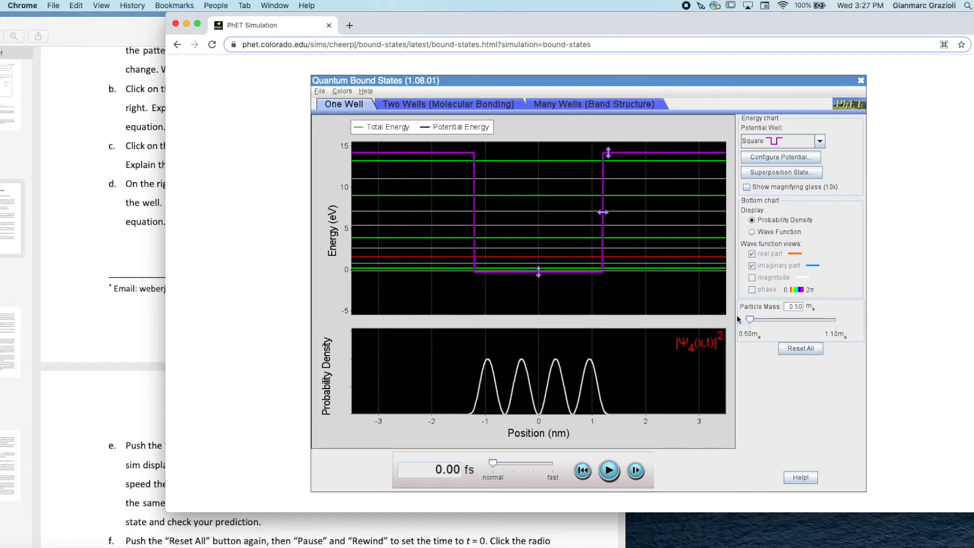
{"action": "left_click_drag", "start_coordinate": [750, 318], "coordinate": [810, 320]}
Step: Return to PS7_full.pdf and review question d on how the particle mass affects the energy levels
{"action": "left_click", "coordinate": [134, 230]}
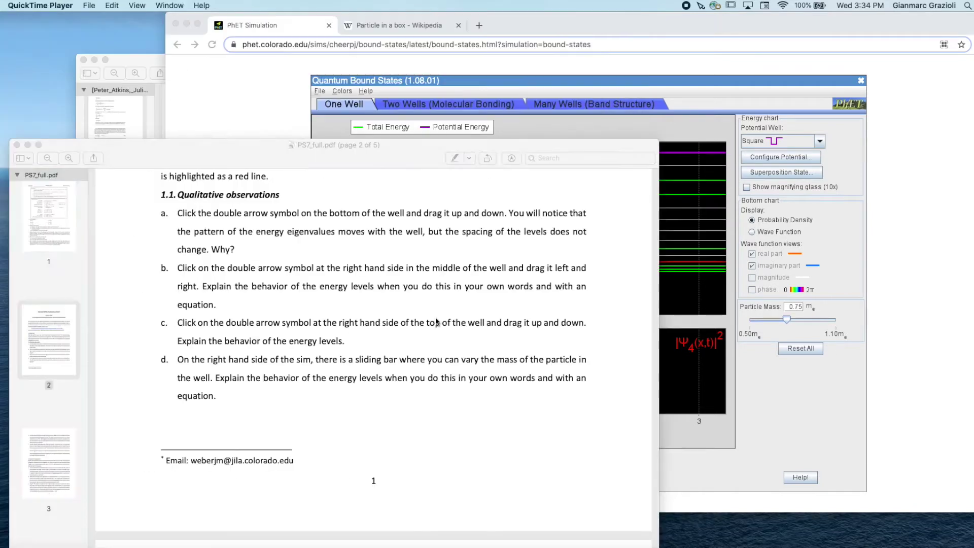
{"action": "left_click", "coordinate": [436, 318]}
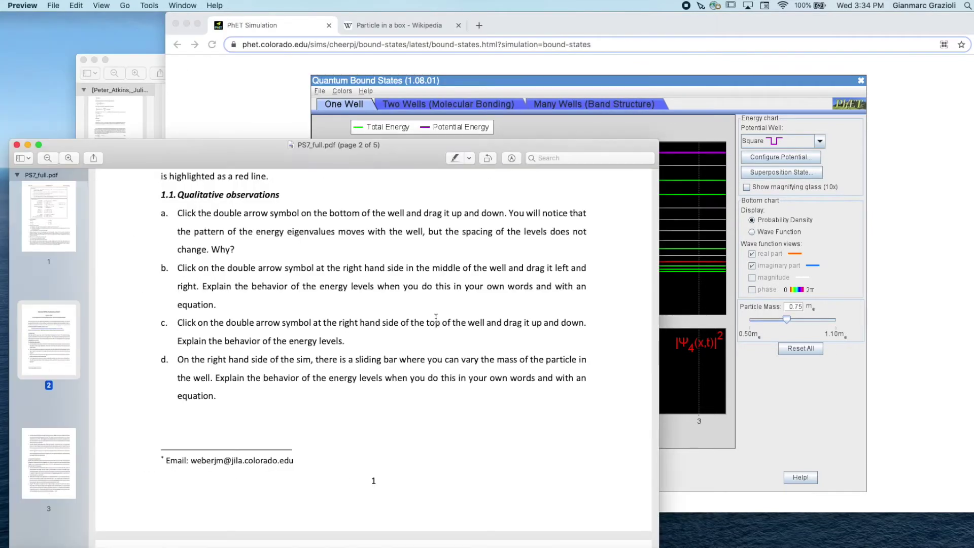
{"action": "scroll", "coordinate": [435, 318], "scroll_direction": "up", "scroll_amount": 1}
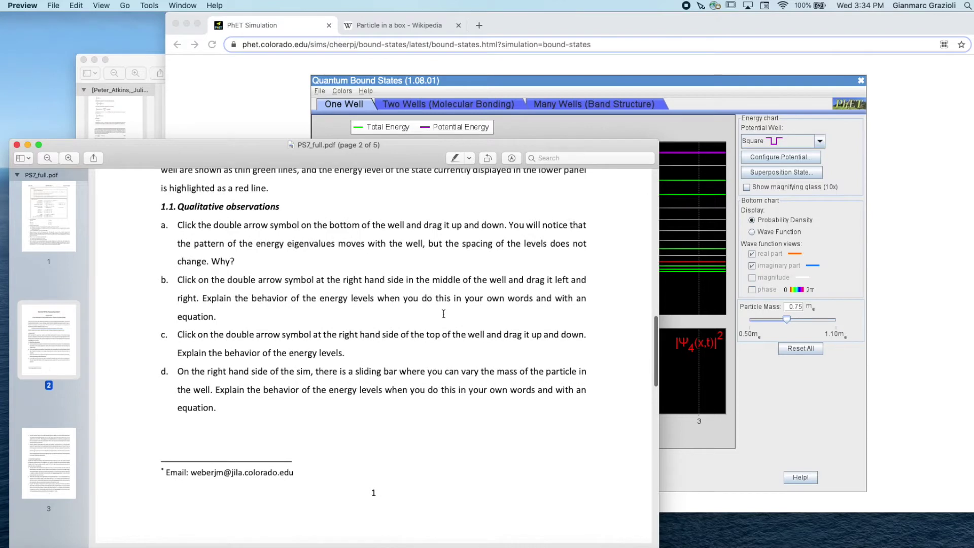
{"action": "triple_click", "coordinate": [180, 374]}
{"action": "left_click", "coordinate": [264, 411]}
{"action": "scroll", "coordinate": [264, 410], "scroll_direction": "down", "scroll_amount": 3}
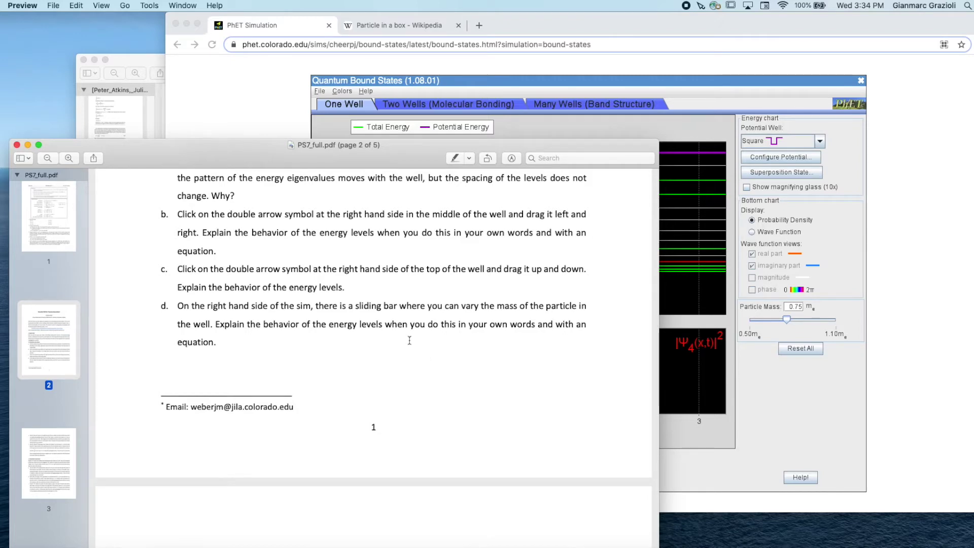
{"action": "left_click", "coordinate": [256, 83]}
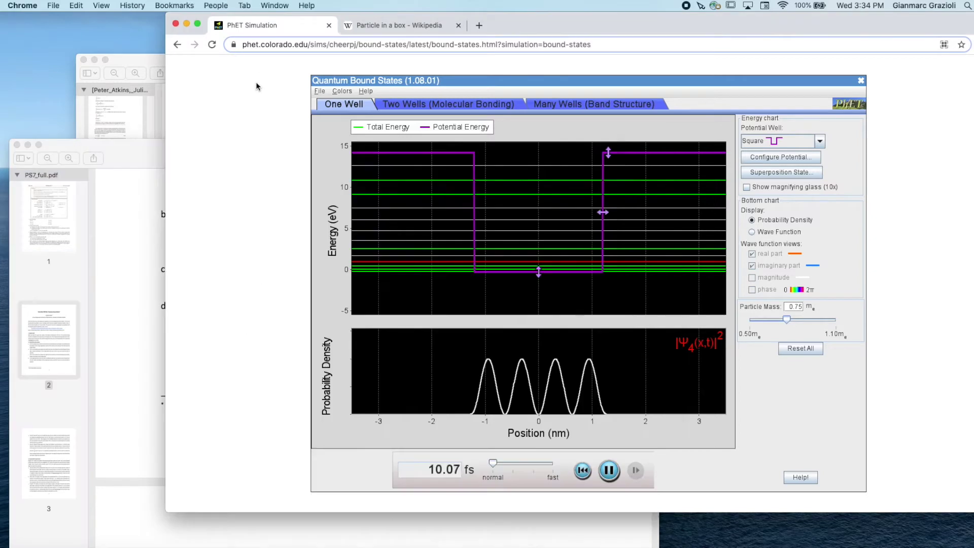
{"action": "key", "text": "super+Tab"}
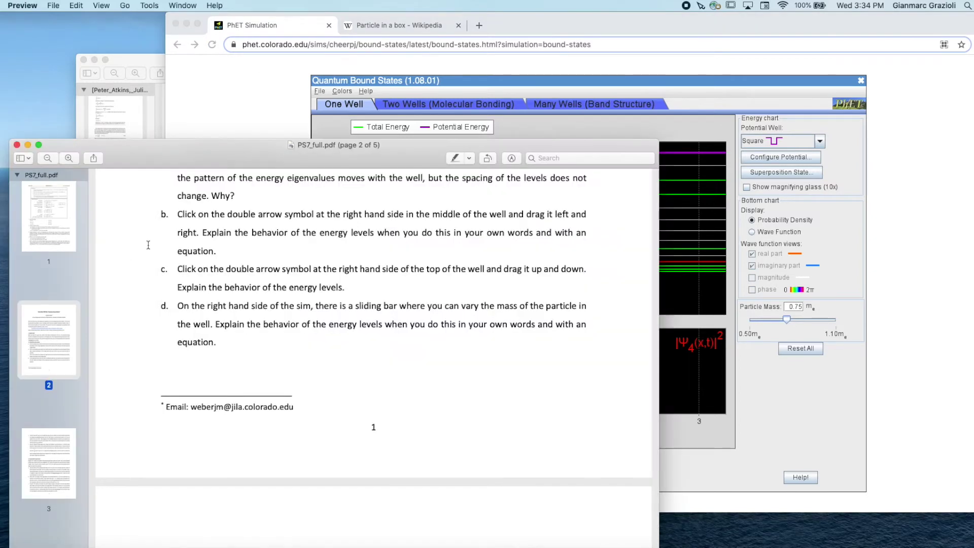
Step: Switch to the simulation, sweep the particle mass to 1.01, 0.50 and 1.10 electron masses, and set it to 0.85
{"action": "left_click", "coordinate": [830, 441]}
{"action": "left_click_drag", "start_coordinate": [790, 324], "coordinate": [823, 320]}
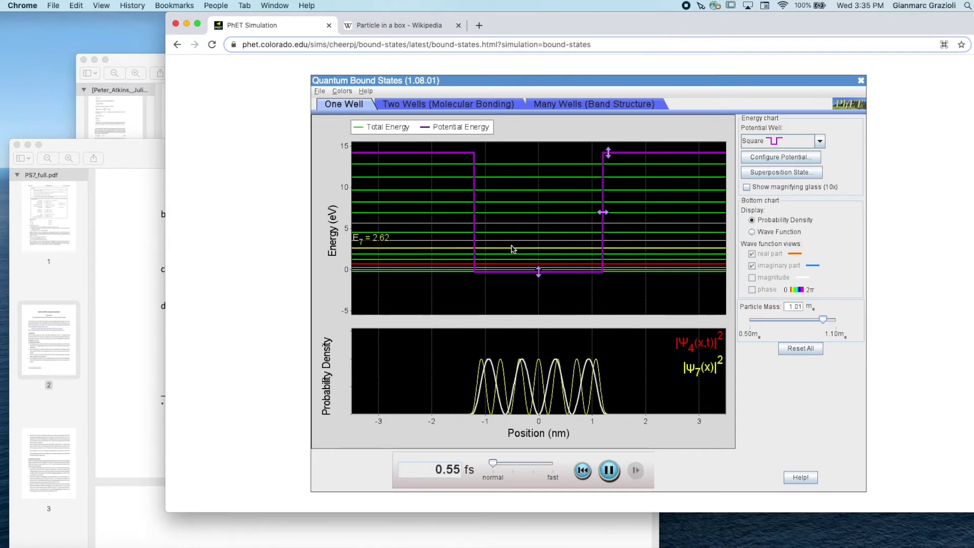
{"action": "left_click", "coordinate": [528, 267]}
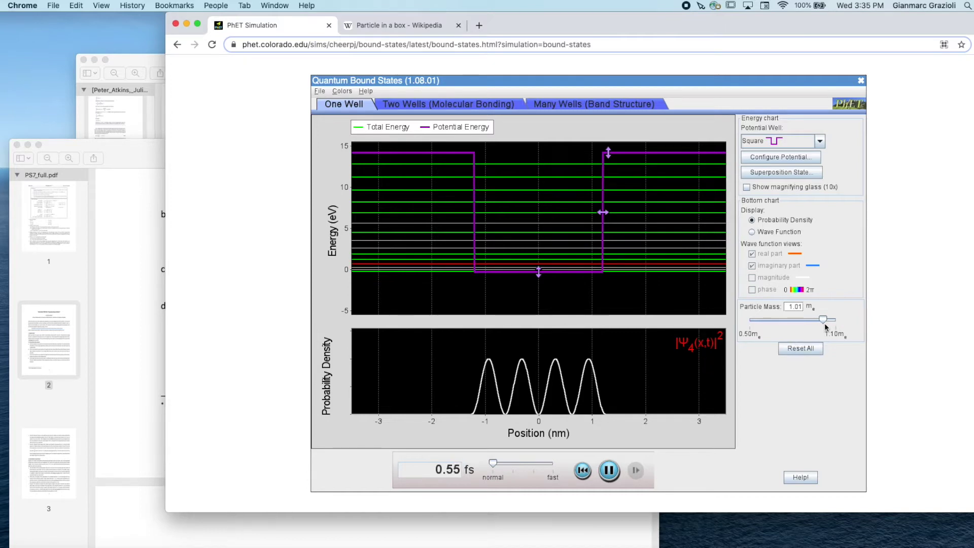
{"action": "left_click_drag", "start_coordinate": [824, 320], "coordinate": [662, 316]}
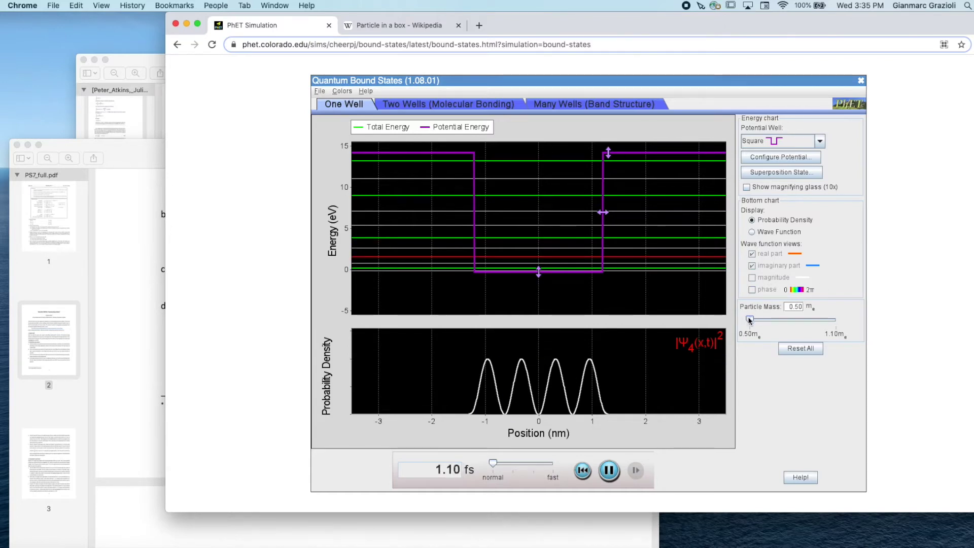
{"action": "left_click_drag", "start_coordinate": [749, 320], "coordinate": [836, 320]}
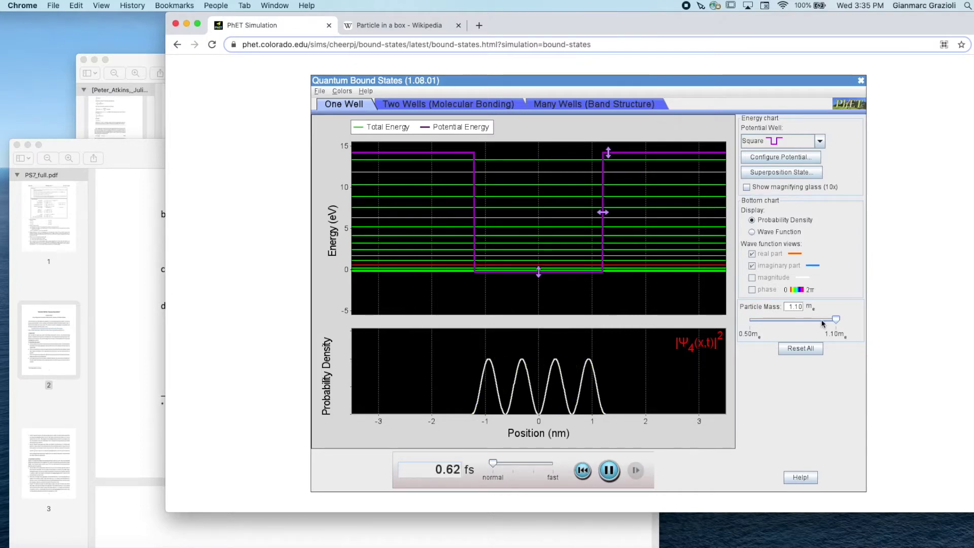
{"action": "left_click_drag", "start_coordinate": [836, 320], "coordinate": [801, 332]}
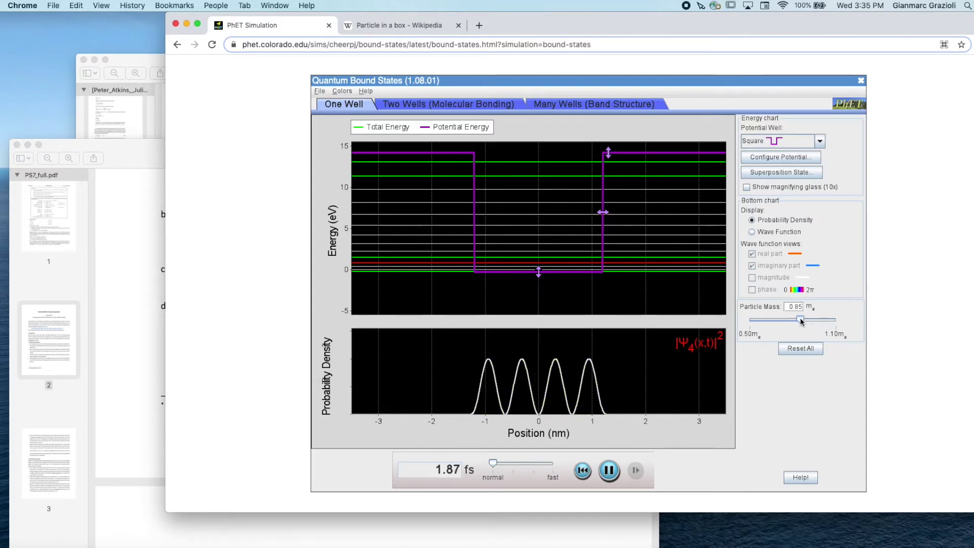
Step: Set the particle mass to 0.86, 0.66 and 1.10 electron masses, and inspect the lowest energy level
{"action": "mouse_move", "coordinate": [800, 319]}
{"action": "left_mouse_down"}
{"action": "mouse_move", "coordinate": [767, 324]}
{"action": "mouse_move", "coordinate": [866, 320]}
{"action": "mouse_move", "coordinate": [802, 324]}
{"action": "left_mouse_up"}
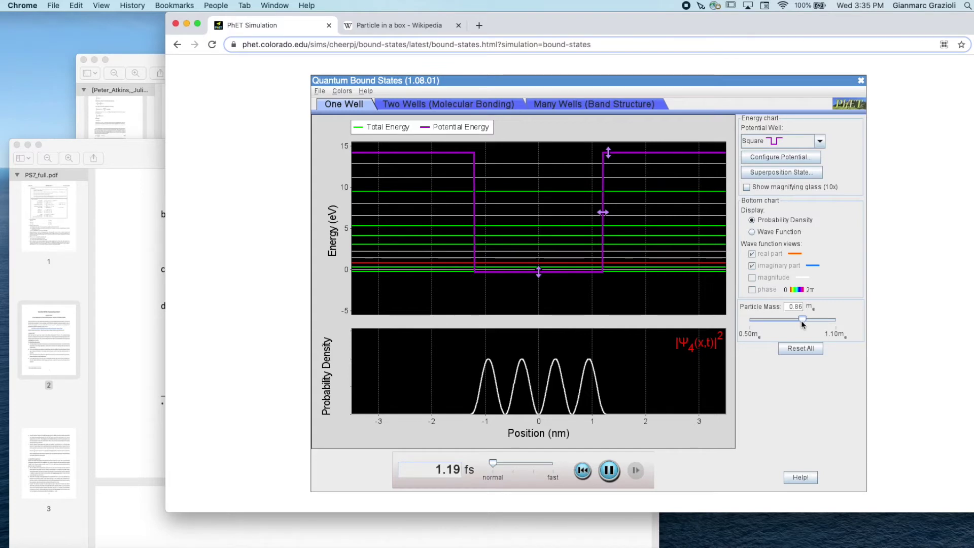
{"action": "left_click_drag", "start_coordinate": [802, 323], "coordinate": [772, 320]}
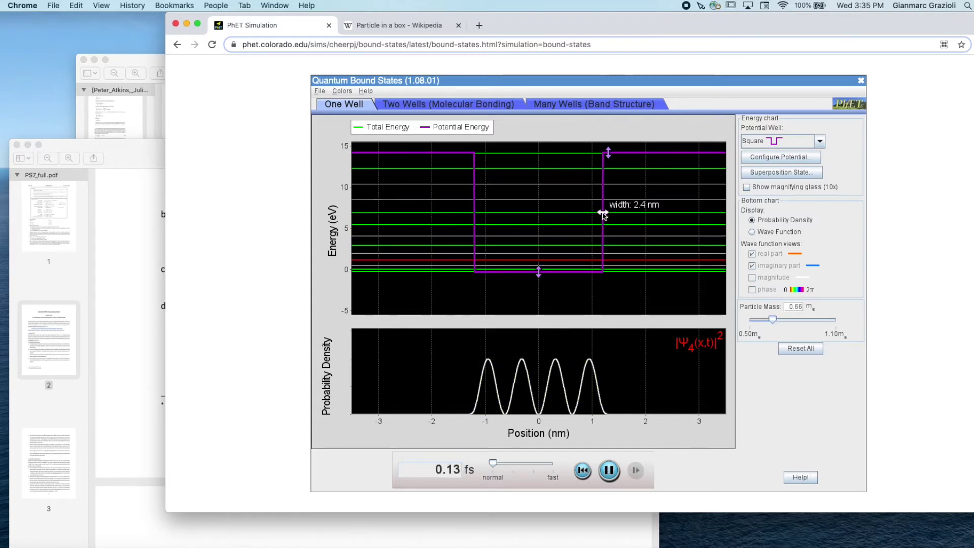
{"action": "left_click_drag", "start_coordinate": [773, 321], "coordinate": [865, 312]}
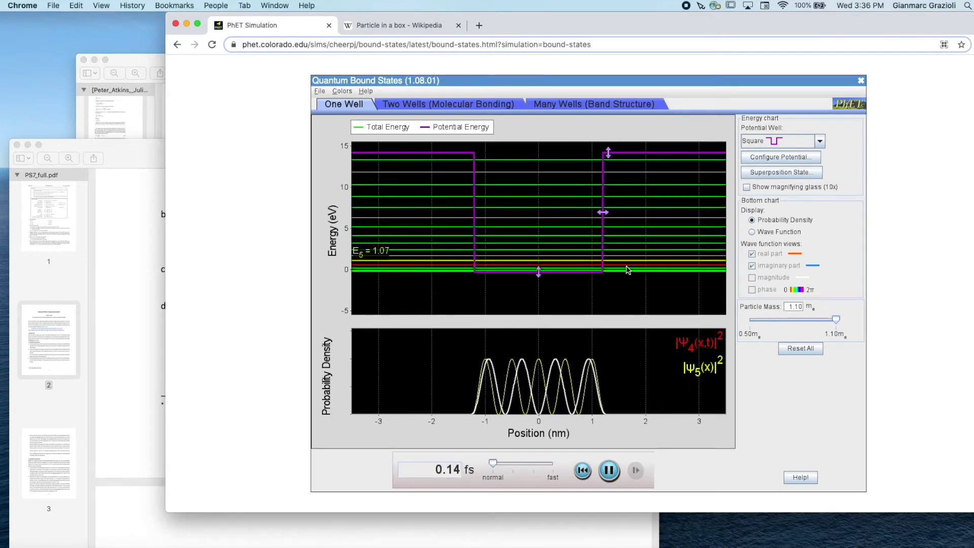
{"action": "mouse_move", "coordinate": [628, 272]}
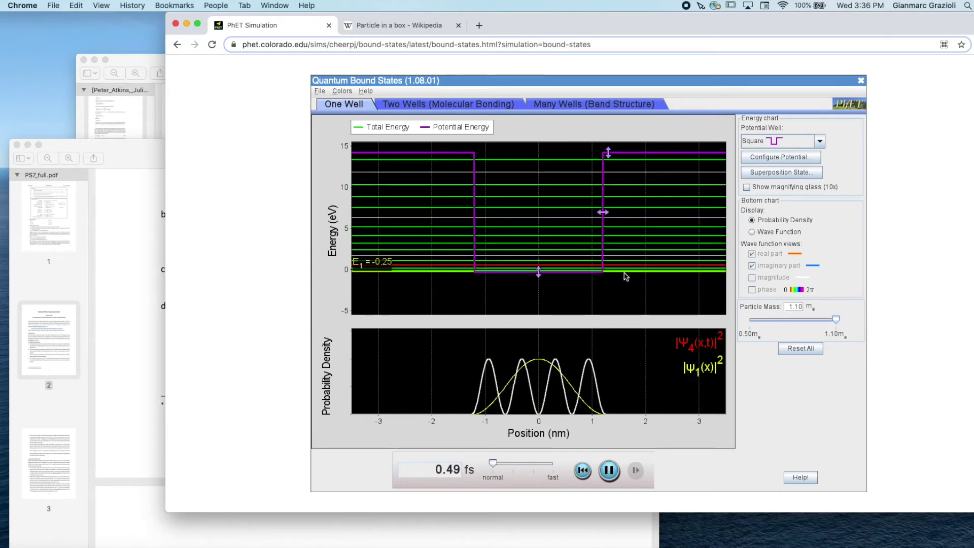
Step: Widen the square well to about 6 nm, lower the particle mass, and narrow the well to 2.7 nm
{"action": "left_click_drag", "start_coordinate": [603, 212], "coordinate": [721, 218]}
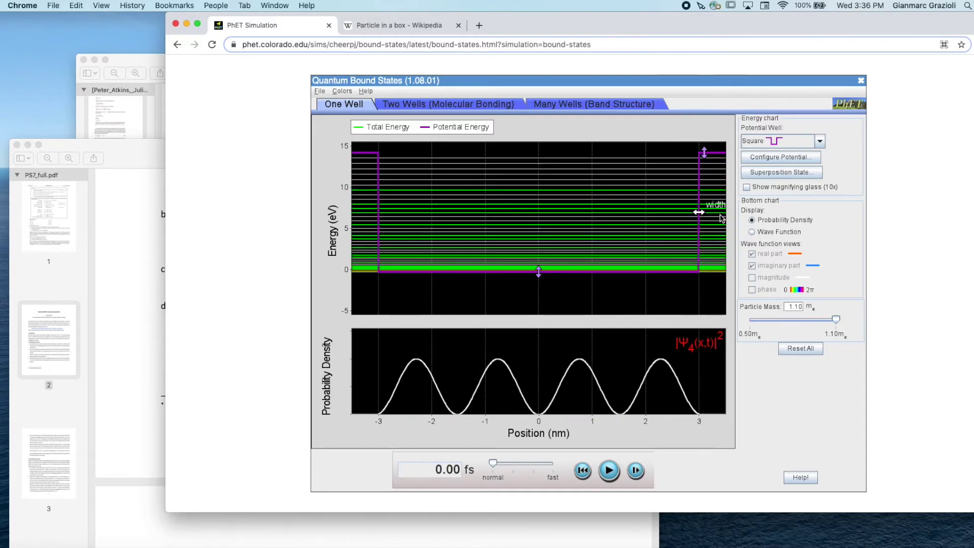
{"action": "left_click", "coordinate": [837, 321]}
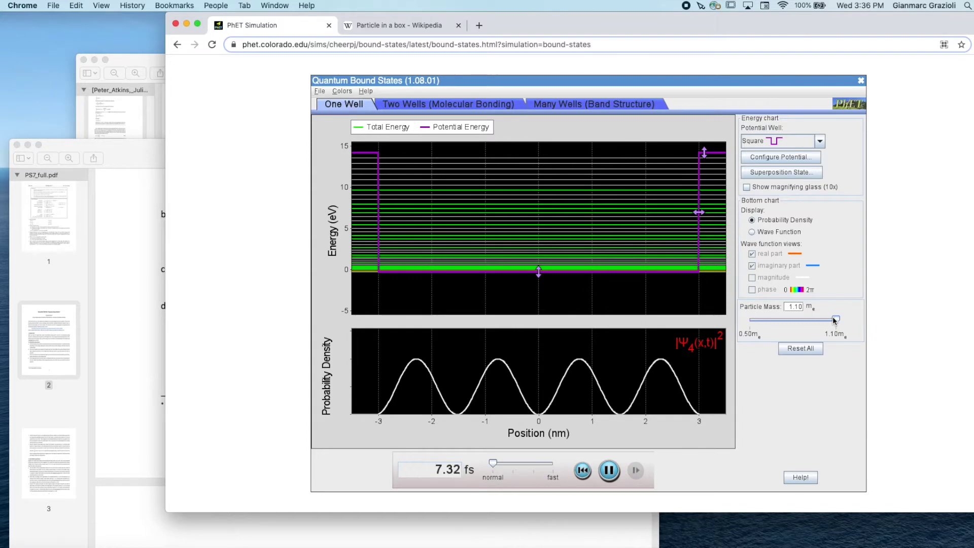
{"action": "left_click_drag", "start_coordinate": [836, 321], "coordinate": [799, 321]}
{"action": "left_click_drag", "start_coordinate": [700, 212], "coordinate": [611, 212]}
Step: Set the particle mass to 0.90, inspect the lowest energy level, and lower the mass to 0.81
{"action": "mouse_move", "coordinate": [800, 320]}
{"action": "left_mouse_down"}
{"action": "mouse_move", "coordinate": [835, 321]}
{"action": "mouse_move", "coordinate": [771, 321]}
{"action": "mouse_move", "coordinate": [837, 321]}
{"action": "mouse_move", "coordinate": [805, 323]}
{"action": "left_mouse_up"}
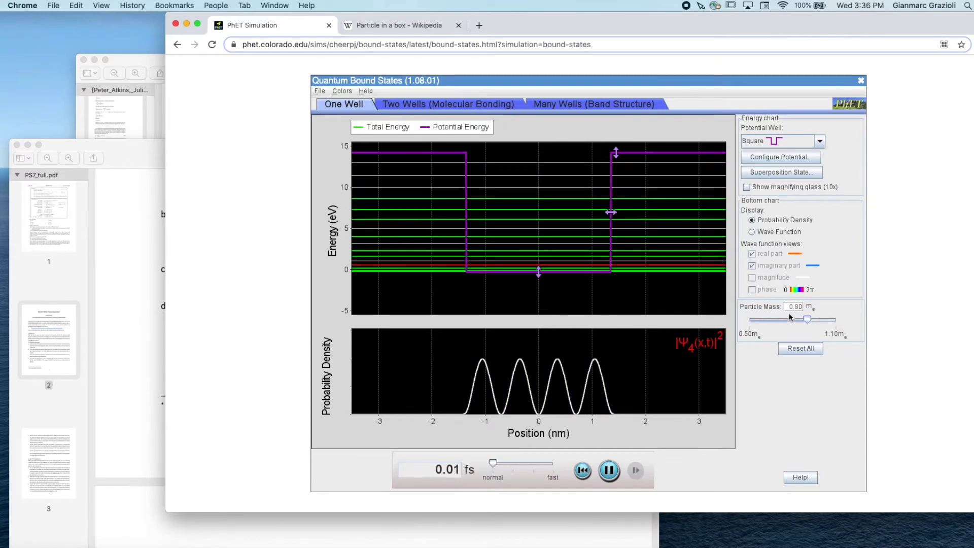
{"action": "mouse_move", "coordinate": [683, 276]}
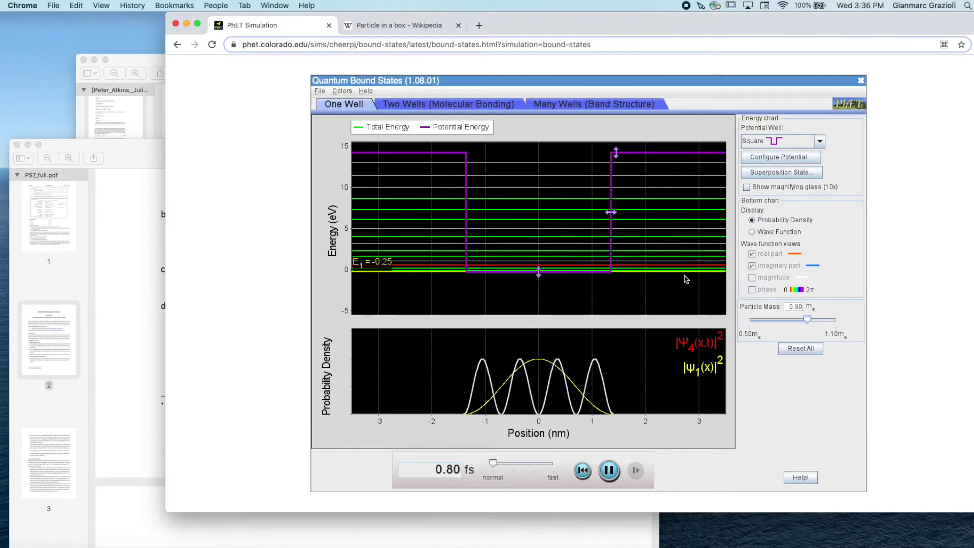
{"action": "left_click_drag", "start_coordinate": [803, 321], "coordinate": [792, 320]}
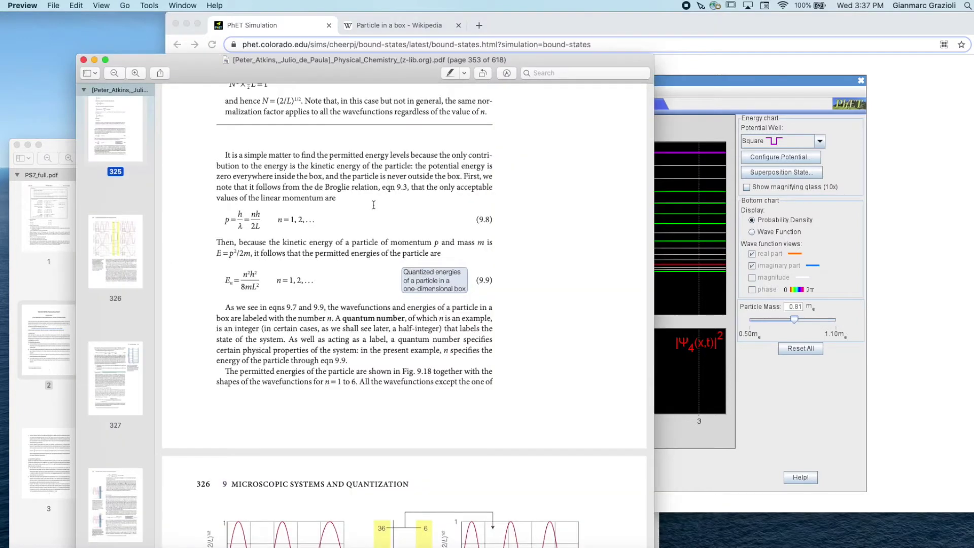
Step: Examine equation 9.9 for the permitted energies in the Physical Chemistry textbook PDF, focusing on the mass in its denominator
{"action": "scroll", "coordinate": [373, 205], "scroll_direction": "down", "scroll_amount": 1}
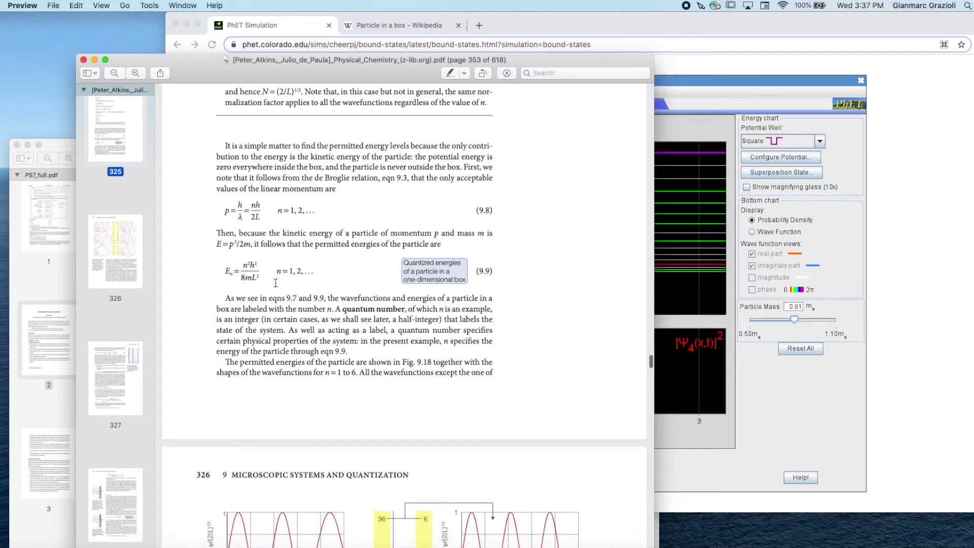
{"action": "scroll", "coordinate": [259, 287], "scroll_direction": "up", "scroll_amount": 1}
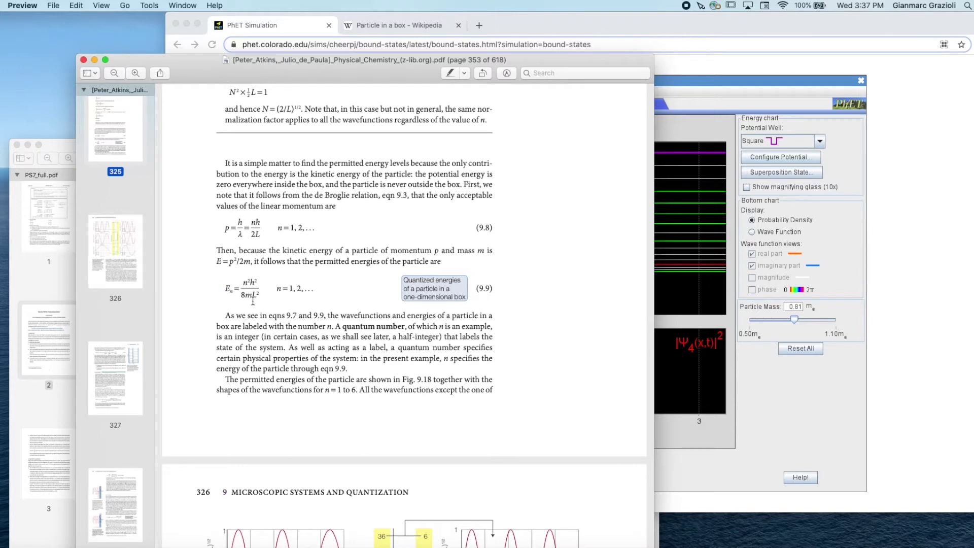
{"action": "left_click_drag", "start_coordinate": [246, 294], "coordinate": [252, 293]}
{"action": "left_click", "coordinate": [252, 302]}
Step: Raise the simulation's particle mass to 0.86, check the textbook equation again, and raise the mass to 1.10 electron masses
{"action": "left_click", "coordinate": [718, 297]}
{"action": "left_click", "coordinate": [809, 320]}
{"action": "left_click", "coordinate": [810, 320]}
{"action": "left_click", "coordinate": [143, 60]}
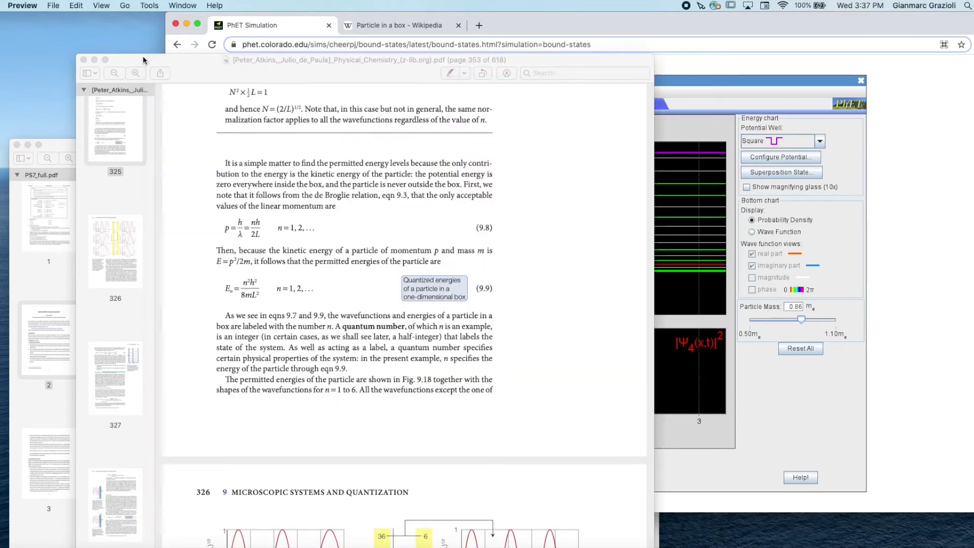
{"action": "left_click", "coordinate": [685, 236]}
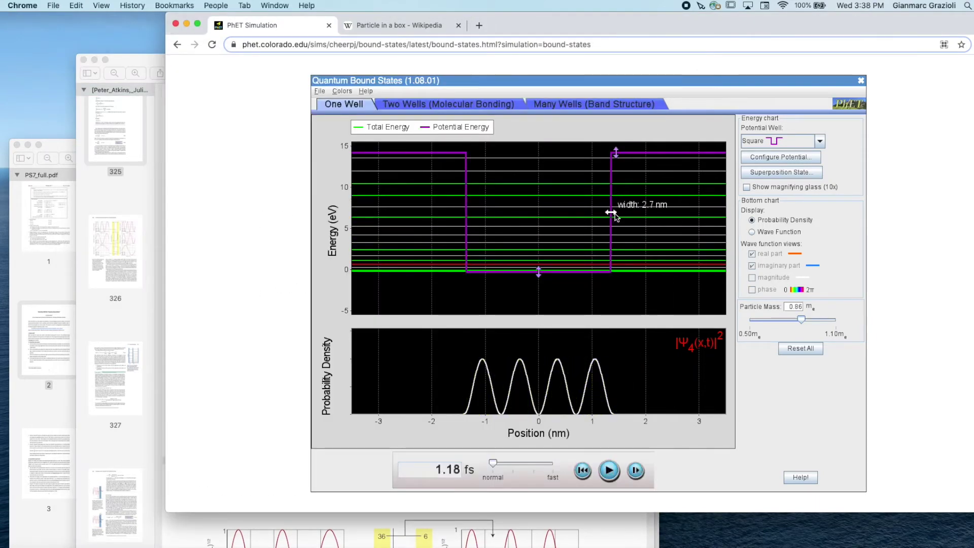
{"action": "left_click_drag", "start_coordinate": [802, 323], "coordinate": [843, 321]}
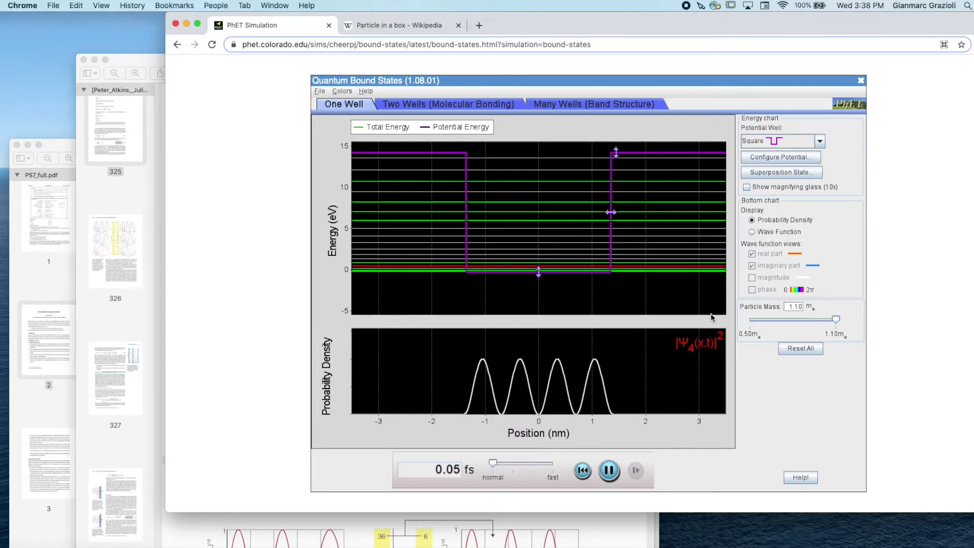
{"action": "mouse_move", "coordinate": [620, 276]}
Step: Switch to PS7_full.pdf and read questions e and f on page 3
{"action": "left_click", "coordinate": [66, 151]}
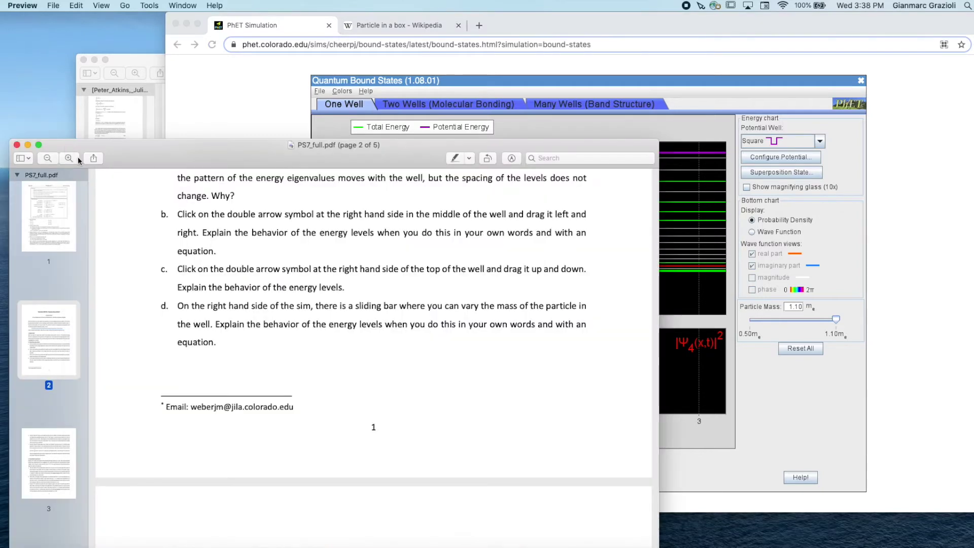
{"action": "scroll", "coordinate": [138, 224], "scroll_direction": "down", "scroll_amount": 10}
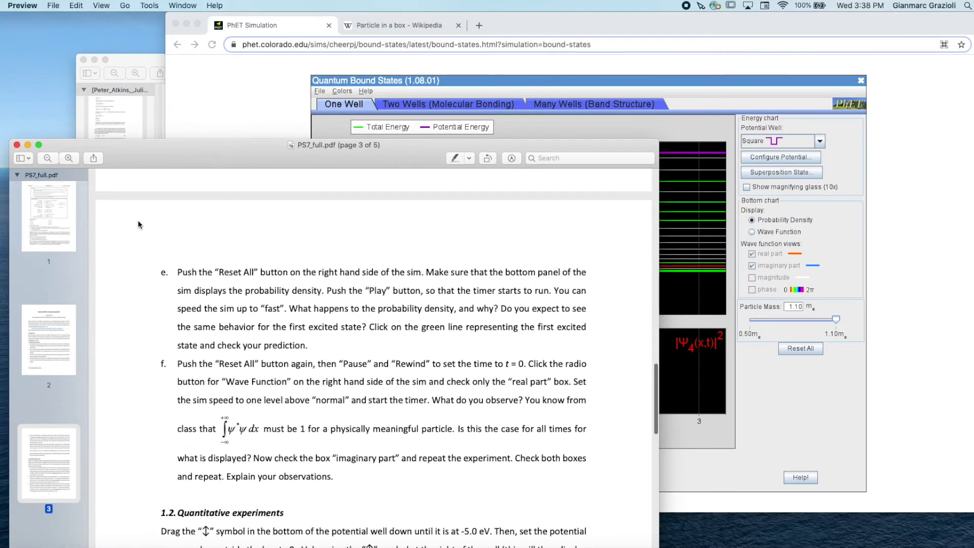
{"action": "scroll", "coordinate": [210, 282], "scroll_direction": "down", "scroll_amount": 1}
Step: Return to the simulation and reset all its settings, confirming the reset
{"action": "left_click", "coordinate": [231, 134]}
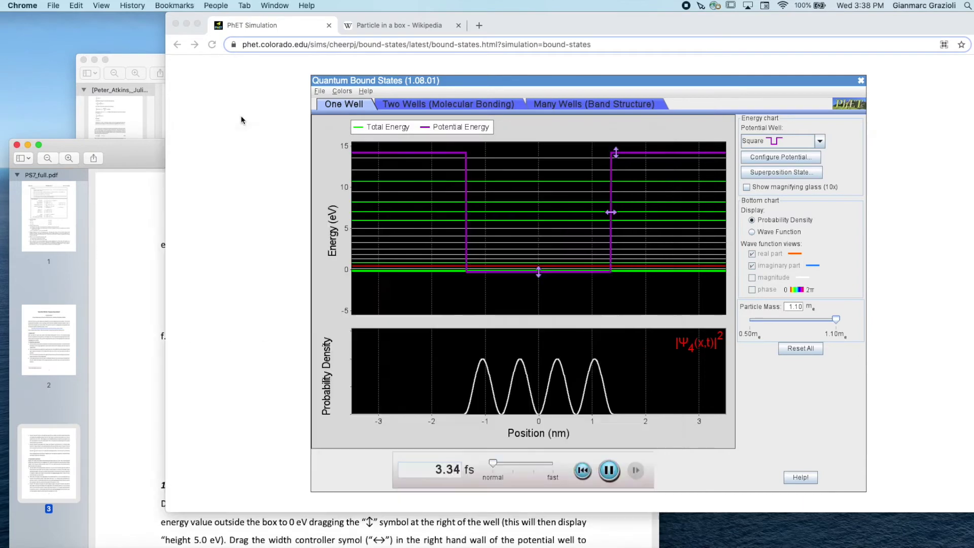
{"action": "left_click", "coordinate": [801, 348]}
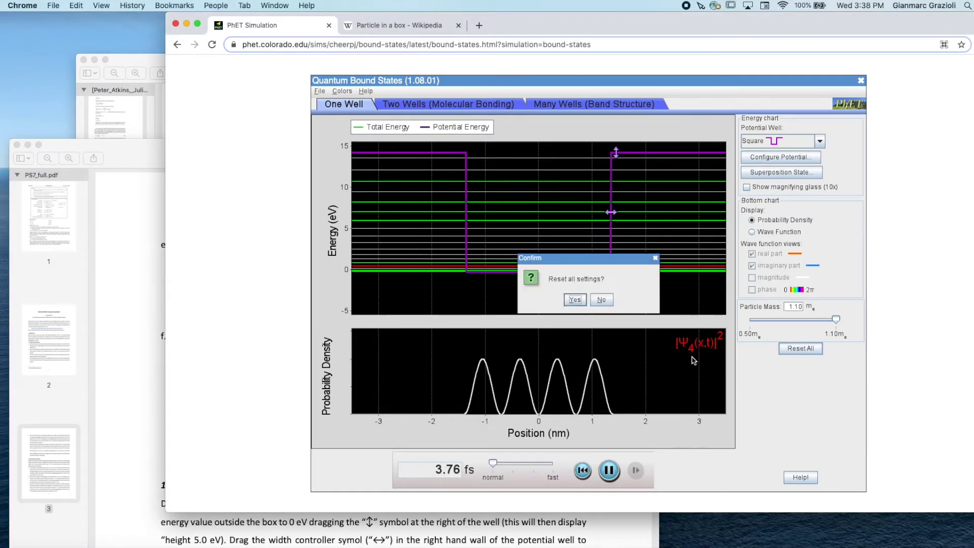
{"action": "left_click", "coordinate": [575, 300]}
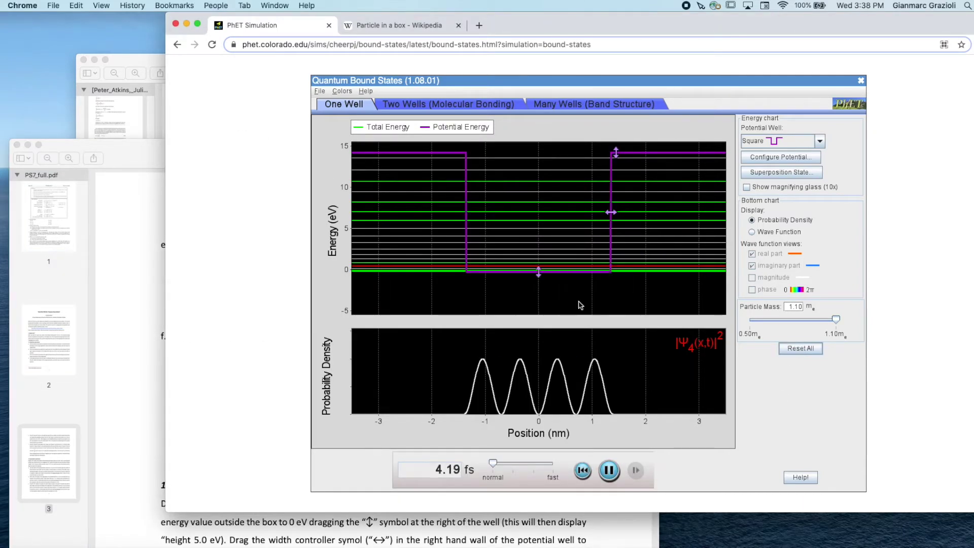
Step: Reread question e in PS7_full.pdf on the running probability density, comparing its instructions with the simulation
{"action": "left_click", "coordinate": [140, 334]}
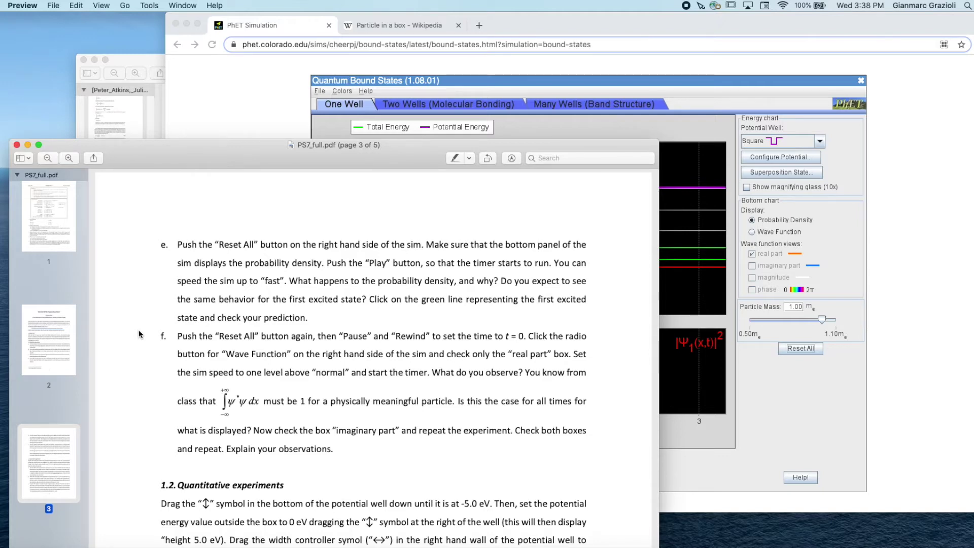
{"action": "left_click", "coordinate": [896, 430]}
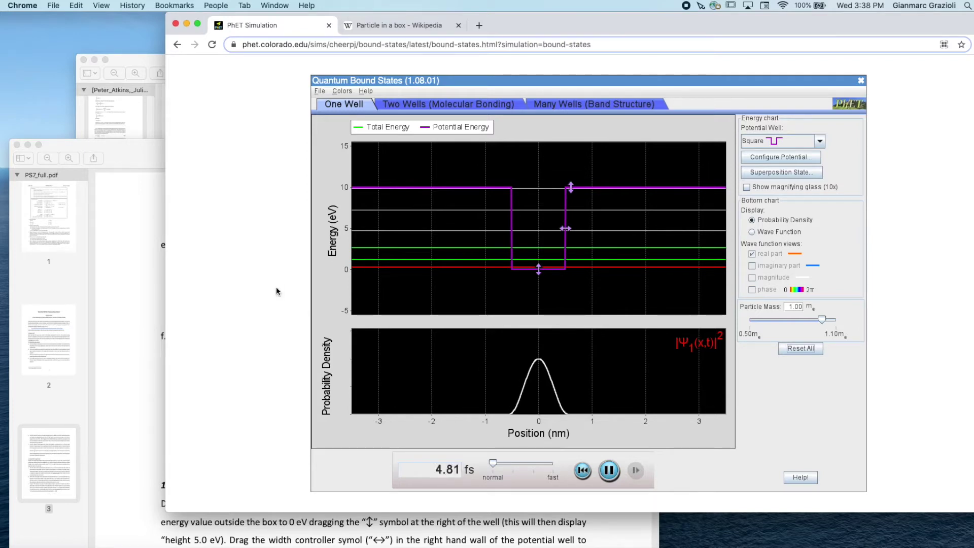
{"action": "left_click", "coordinate": [120, 297]}
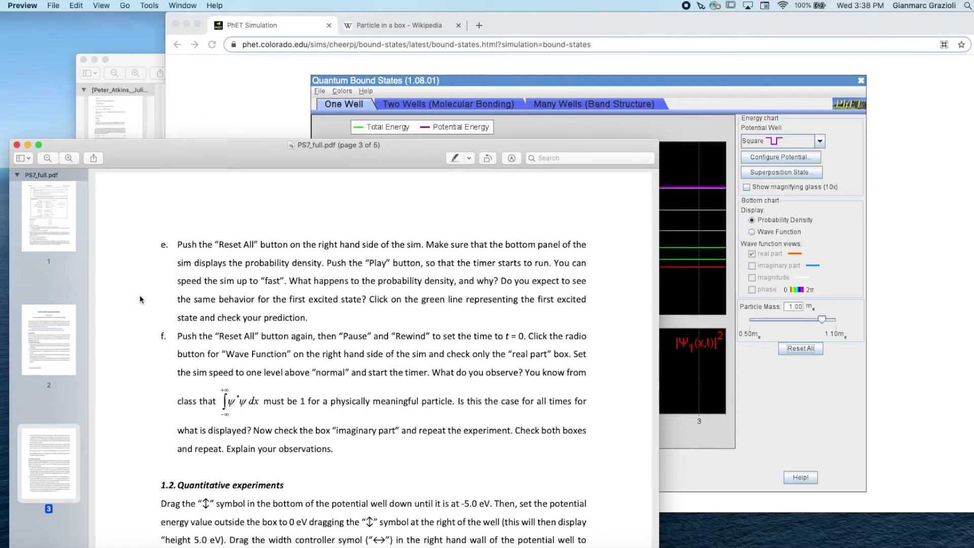
{"action": "left_click", "coordinate": [799, 433]}
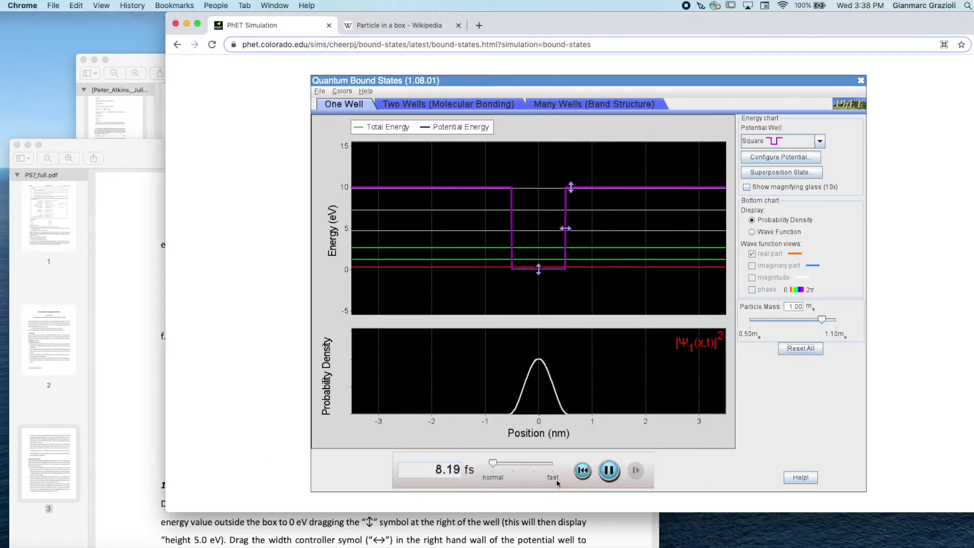
{"action": "mouse_move", "coordinate": [493, 463]}
{"action": "left_mouse_down"}
{"action": "mouse_move", "coordinate": [537, 462]}
{"action": "mouse_move", "coordinate": [493, 463]}
{"action": "left_mouse_up"}
{"action": "left_click", "coordinate": [137, 368]}
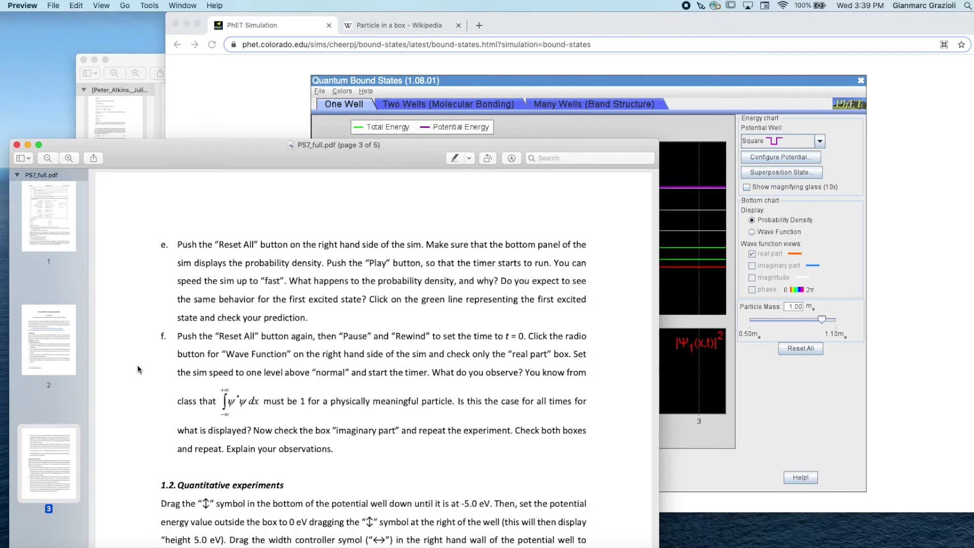
Step: Speed the simulation up to one level below fast and step through the second to fifth energy levels, ending on the fourth
{"action": "key", "text": "super+Tab"}
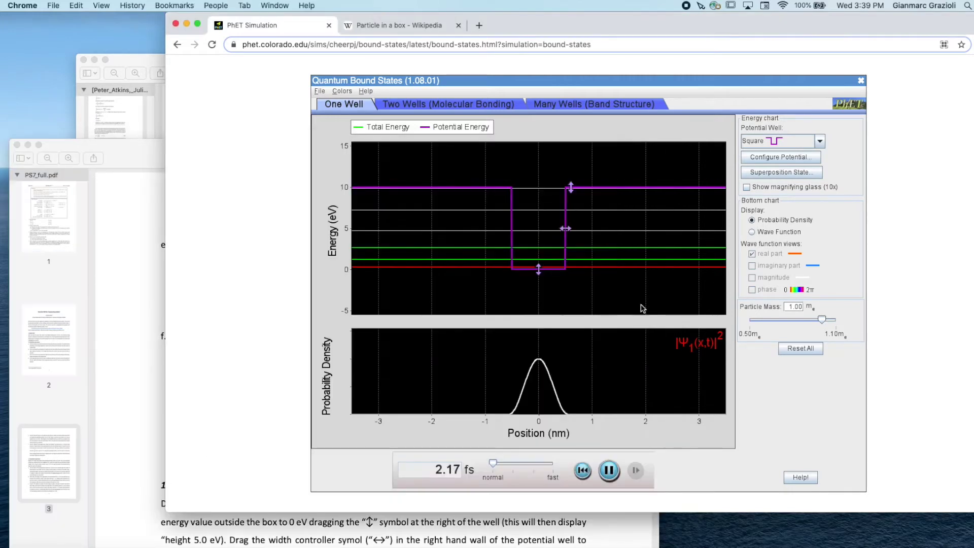
{"action": "left_click_drag", "start_coordinate": [495, 464], "coordinate": [533, 463]}
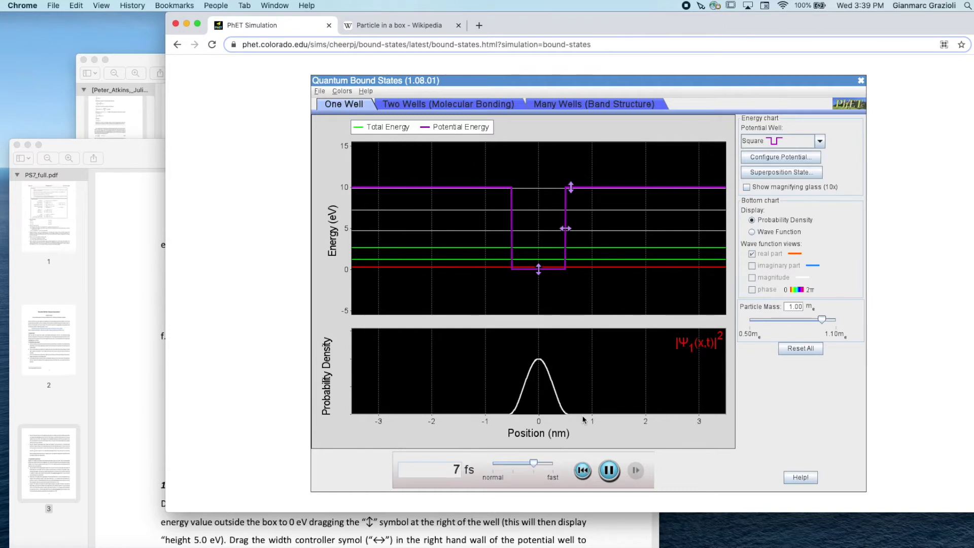
{"action": "left_click", "coordinate": [608, 260]}
{"action": "left_click", "coordinate": [616, 249]}
{"action": "left_click", "coordinate": [623, 231]}
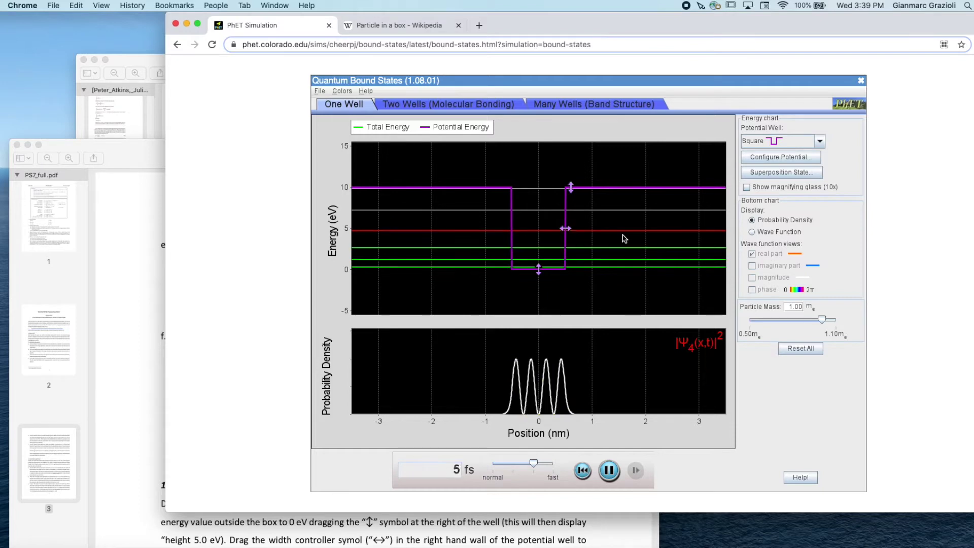
{"action": "left_click", "coordinate": [632, 217]}
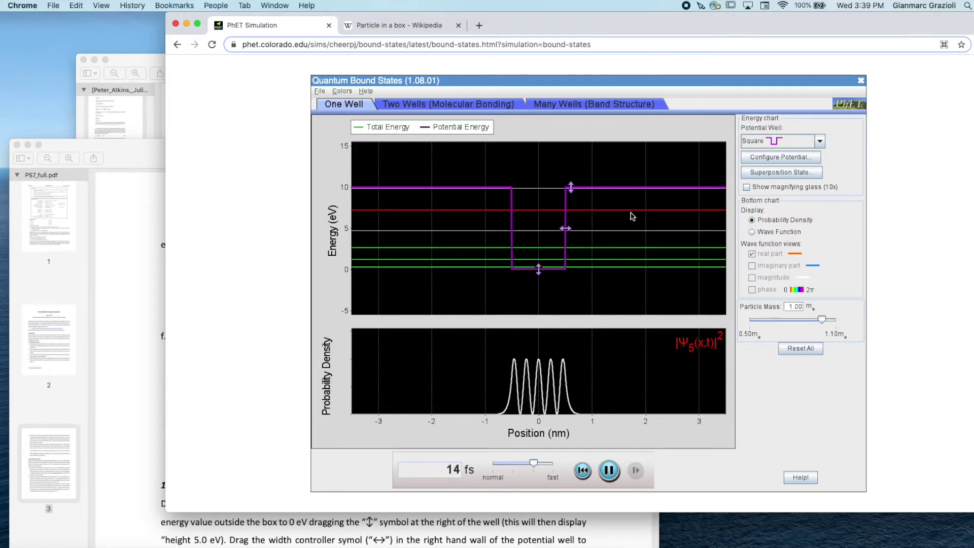
{"action": "left_click", "coordinate": [632, 231]}
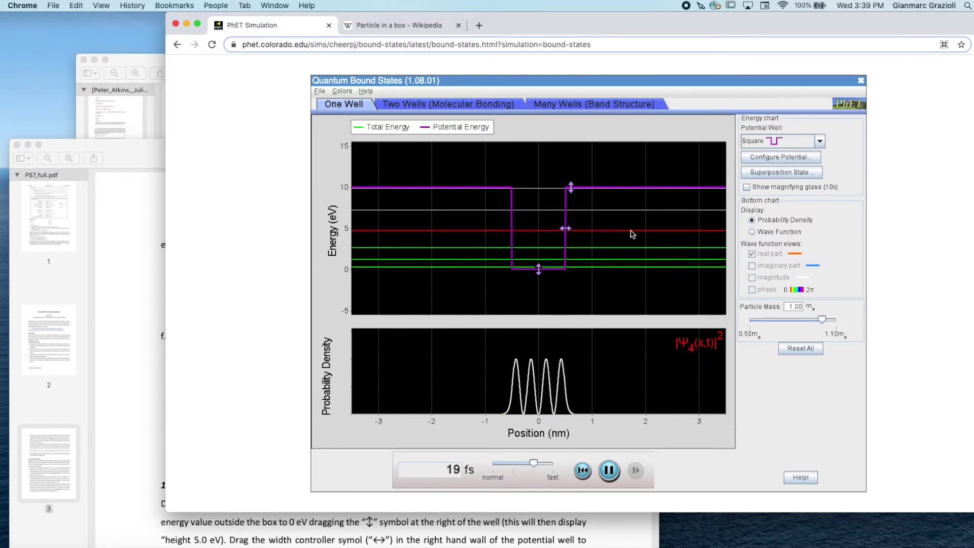
Step: Display the real part of the wave function for the third energy level, briefly comparing it with the probability density
{"action": "left_click", "coordinate": [752, 230]}
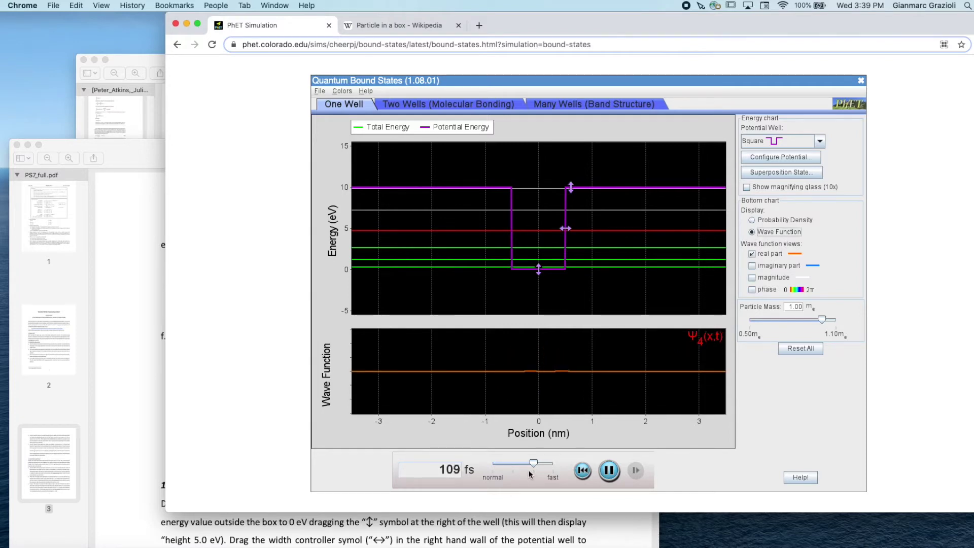
{"action": "left_click", "coordinate": [612, 250]}
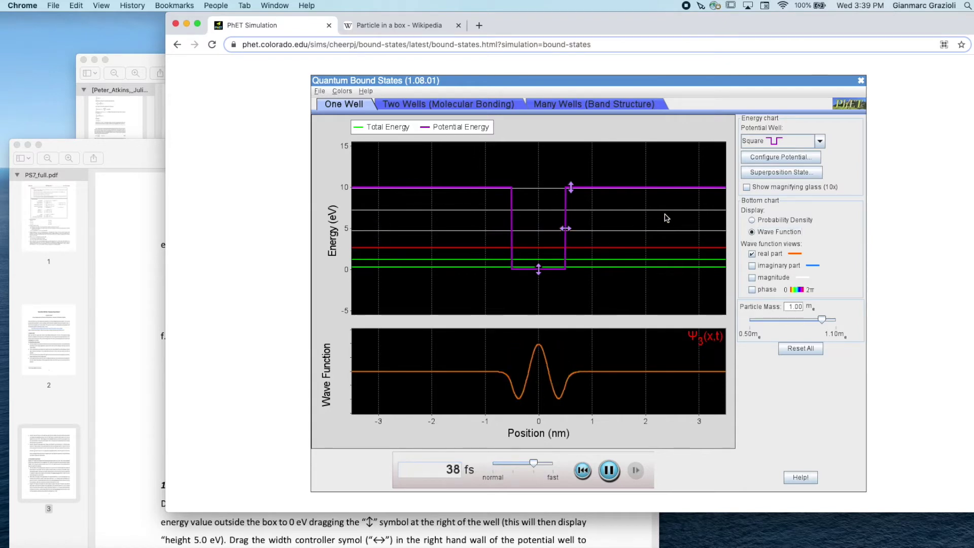
{"action": "left_click", "coordinate": [751, 220]}
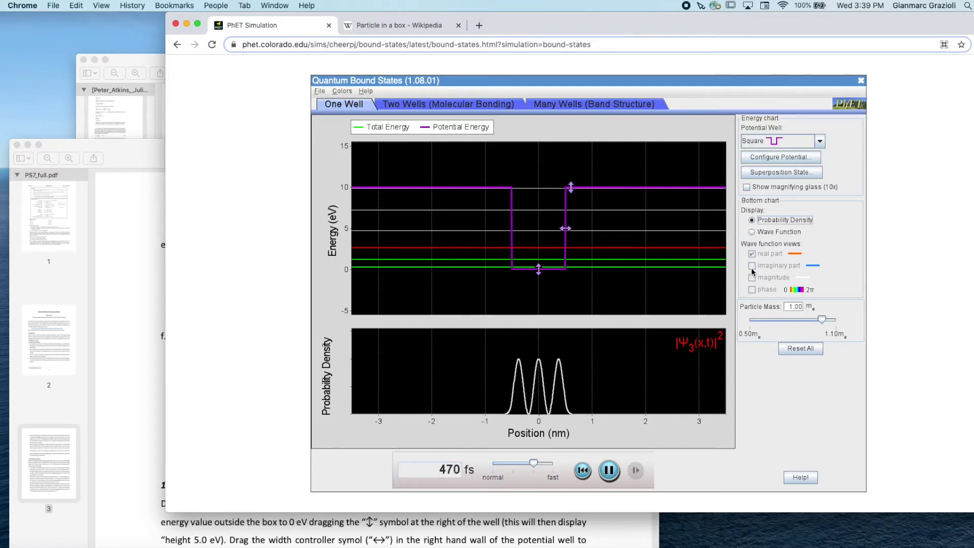
{"action": "left_click", "coordinate": [758, 232]}
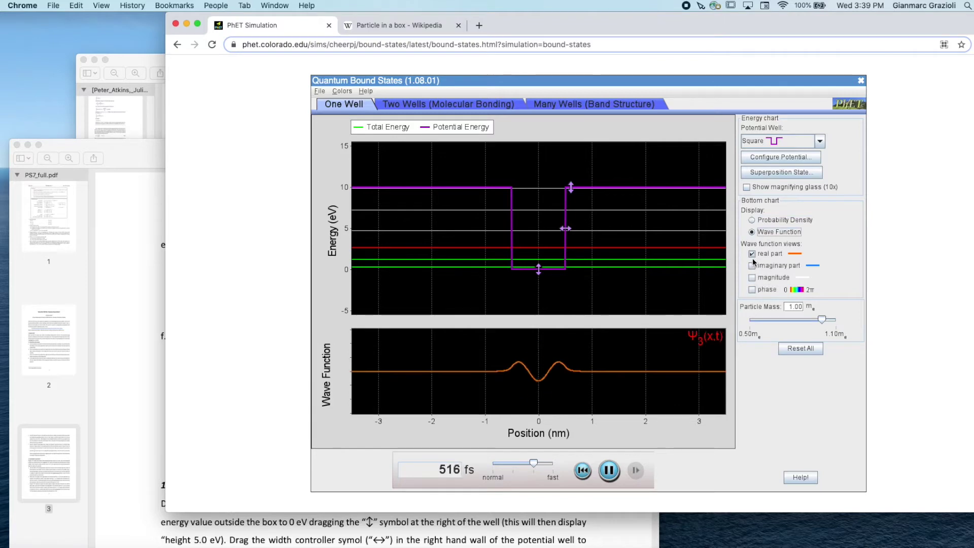
Step: Show the imaginary part alongside the real part, slow the simulation to normal speed, and pause it
{"action": "left_click", "coordinate": [753, 265]}
{"action": "left_click_drag", "start_coordinate": [532, 463], "coordinate": [497, 465]}
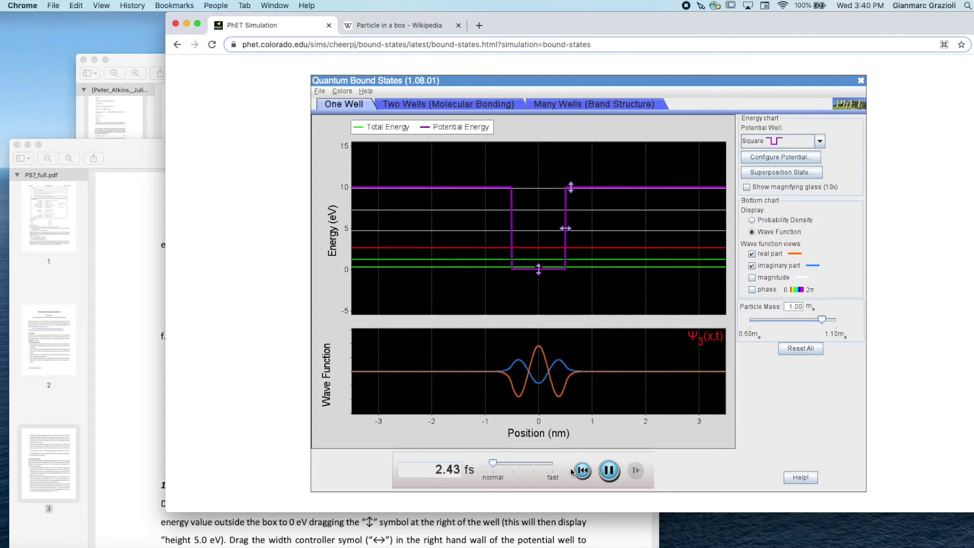
{"action": "left_click", "coordinate": [608, 473]}
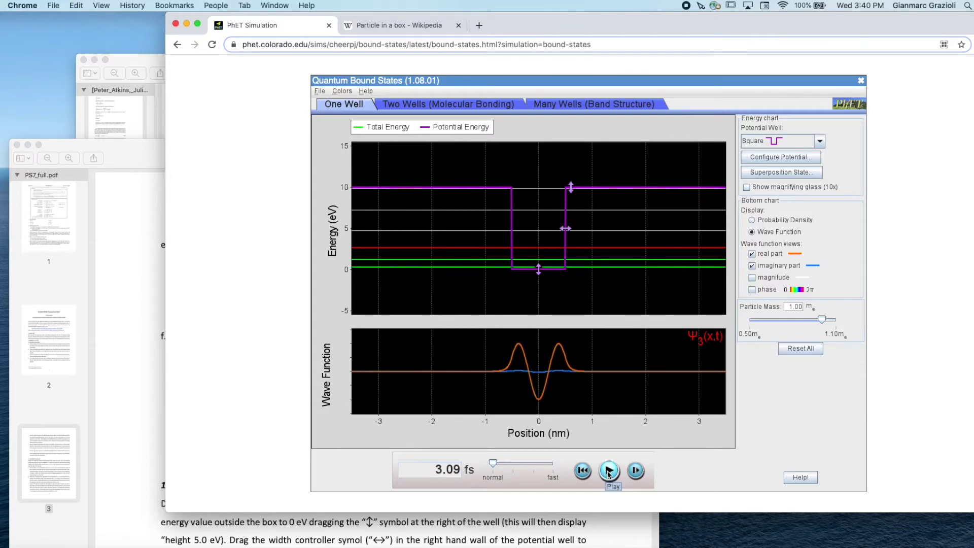
Step: Run the simulation briefly, pause it at 3.50 fs, and compare the third level's wave function with its probability density
{"action": "left_click", "coordinate": [608, 473]}
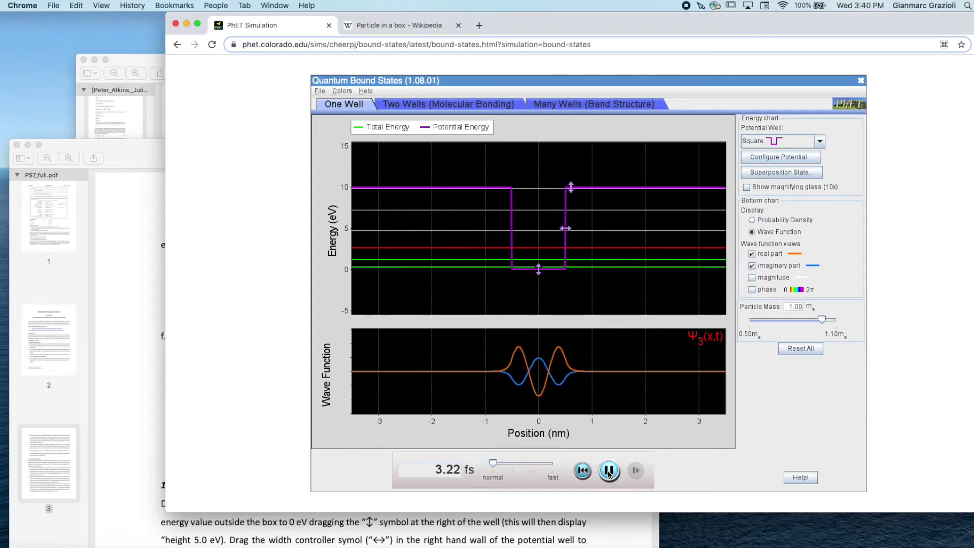
{"action": "left_click", "coordinate": [608, 473]}
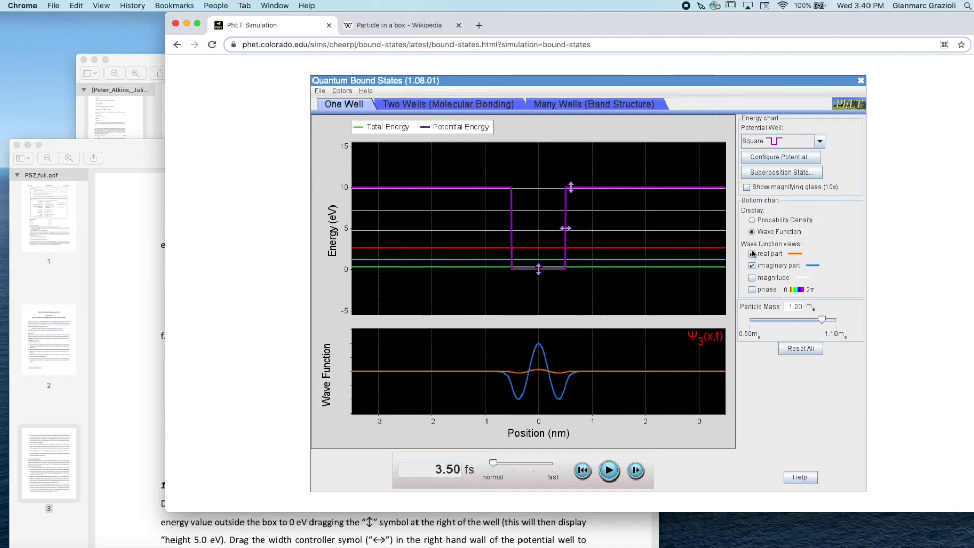
{"action": "left_click", "coordinate": [752, 221]}
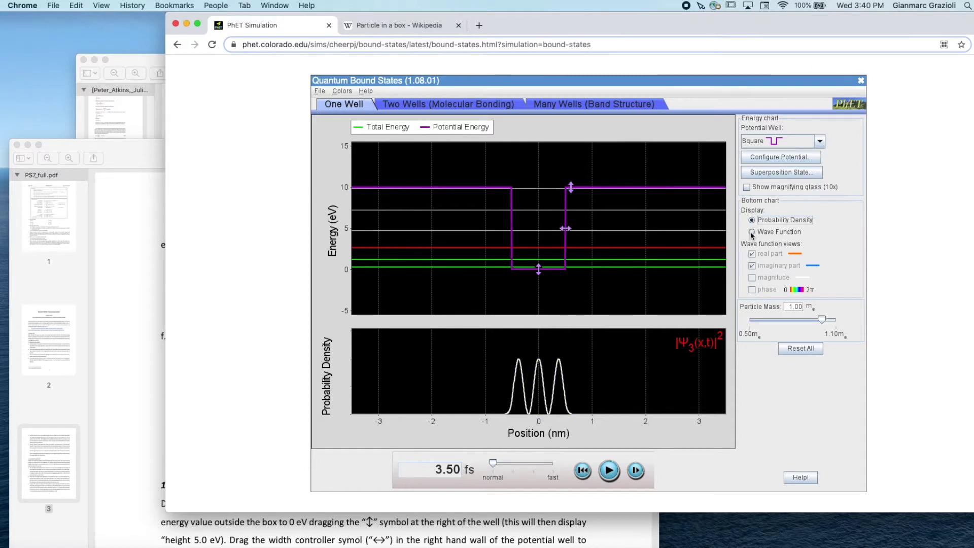
{"action": "left_click", "coordinate": [752, 232]}
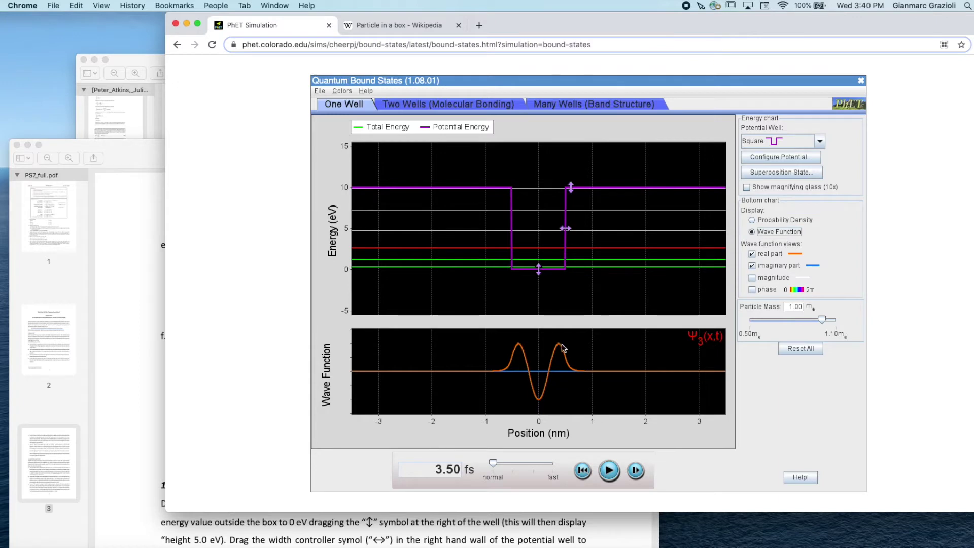
{"action": "left_click", "coordinate": [752, 220]}
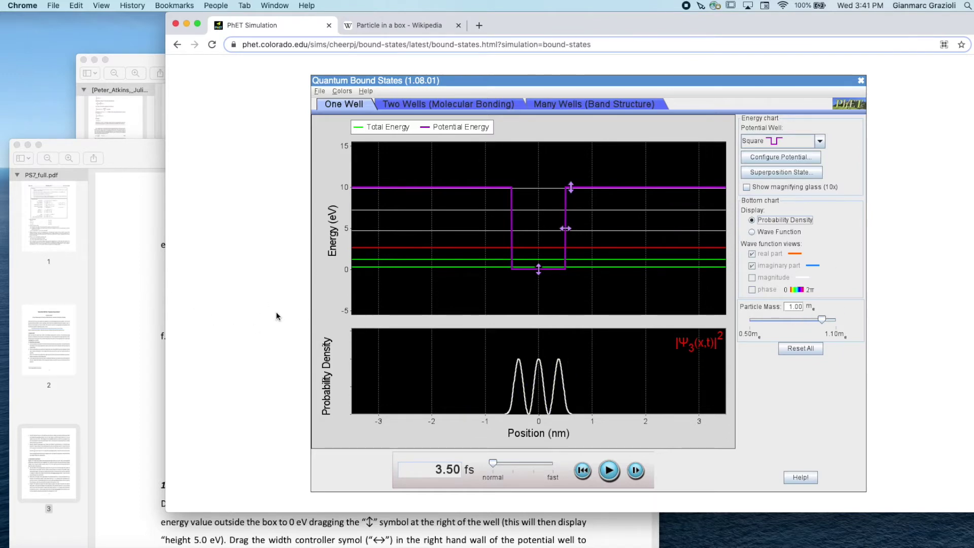
{"action": "mouse_move", "coordinate": [614, 257]}
{"action": "left_click", "coordinate": [753, 233]}
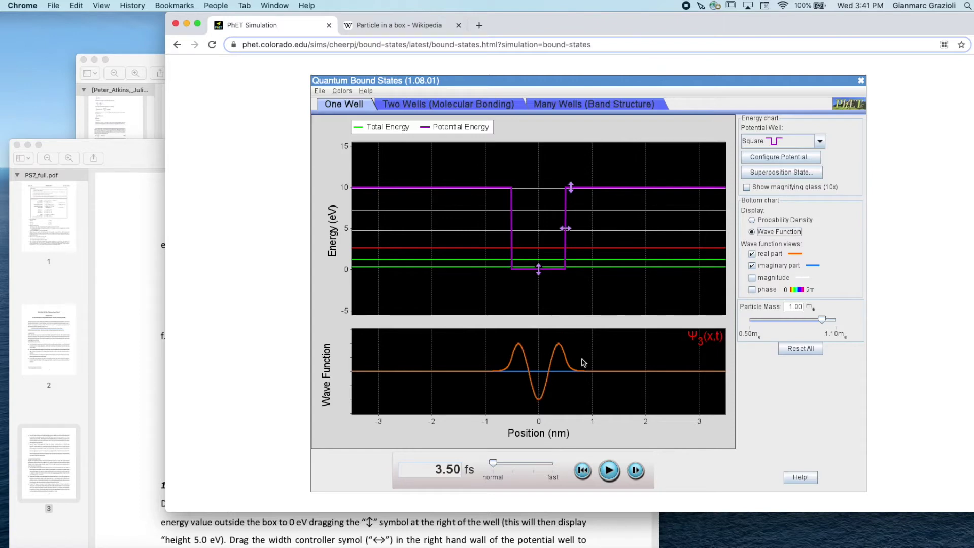
{"action": "left_click", "coordinate": [752, 220]}
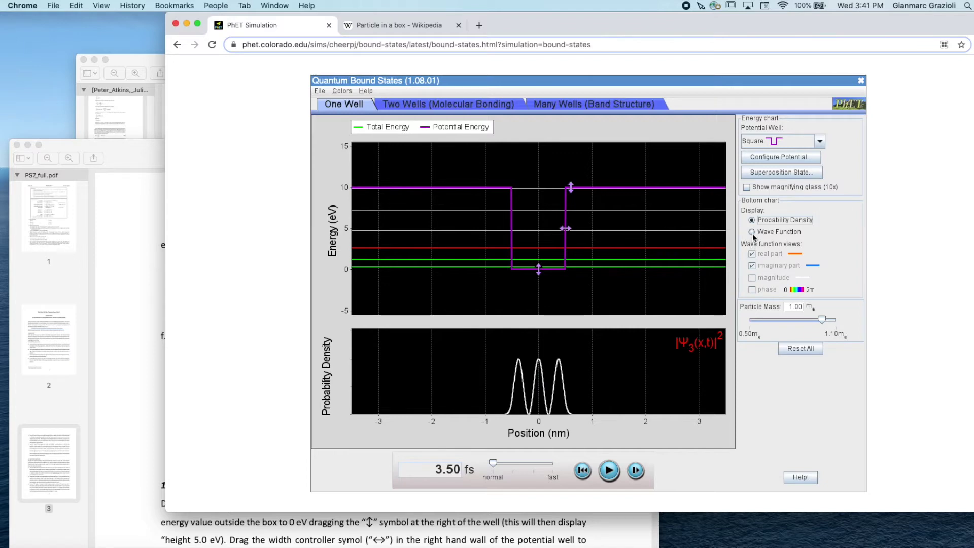
{"action": "left_click", "coordinate": [753, 233]}
{"action": "left_click", "coordinate": [752, 220]}
Step: Consult question f in PS7_full.pdf, then reset the whole simulation and confirm the reset
{"action": "left_click", "coordinate": [154, 297]}
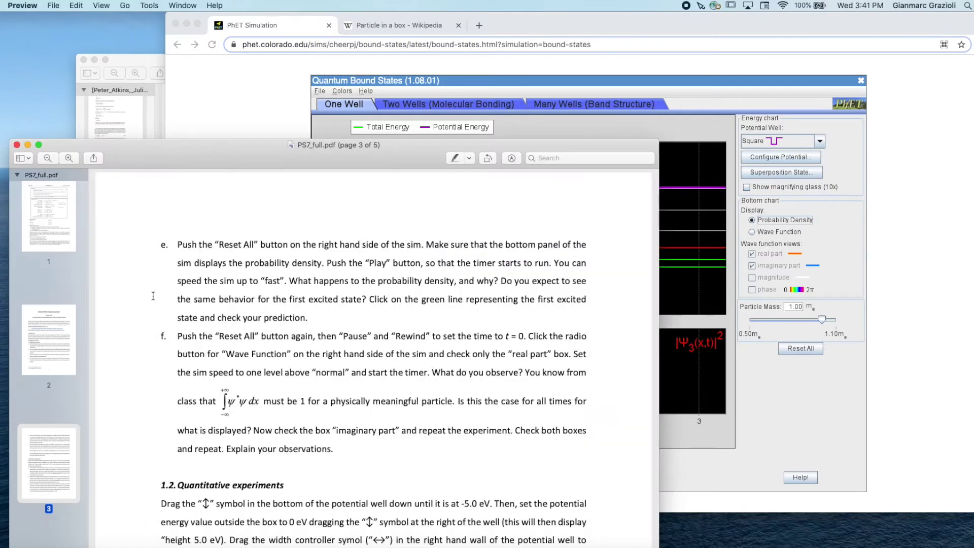
{"action": "scroll", "coordinate": [272, 350], "scroll_direction": "down", "scroll_amount": 5}
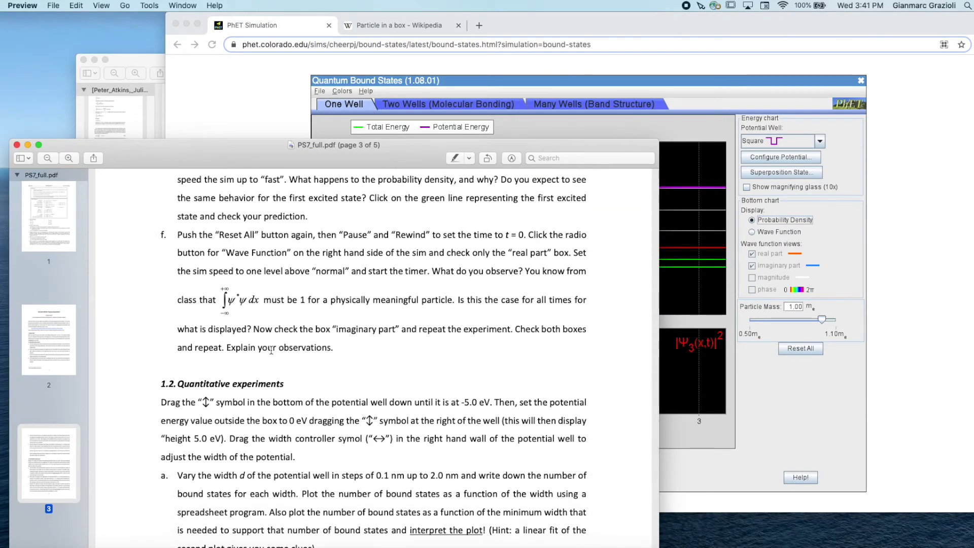
{"action": "scroll", "coordinate": [272, 350], "scroll_direction": "down", "scroll_amount": 1}
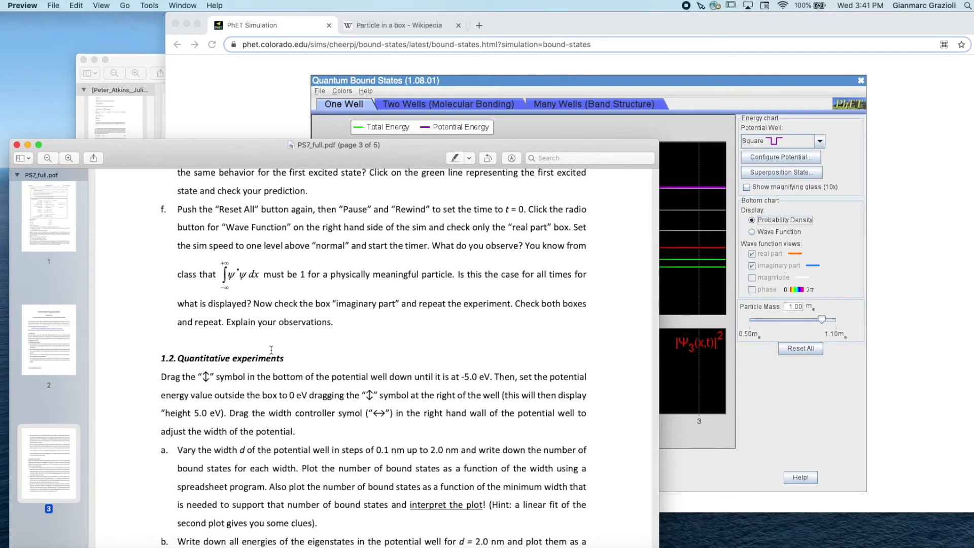
{"action": "left_click", "coordinate": [292, 133]}
{"action": "left_click", "coordinate": [801, 348]}
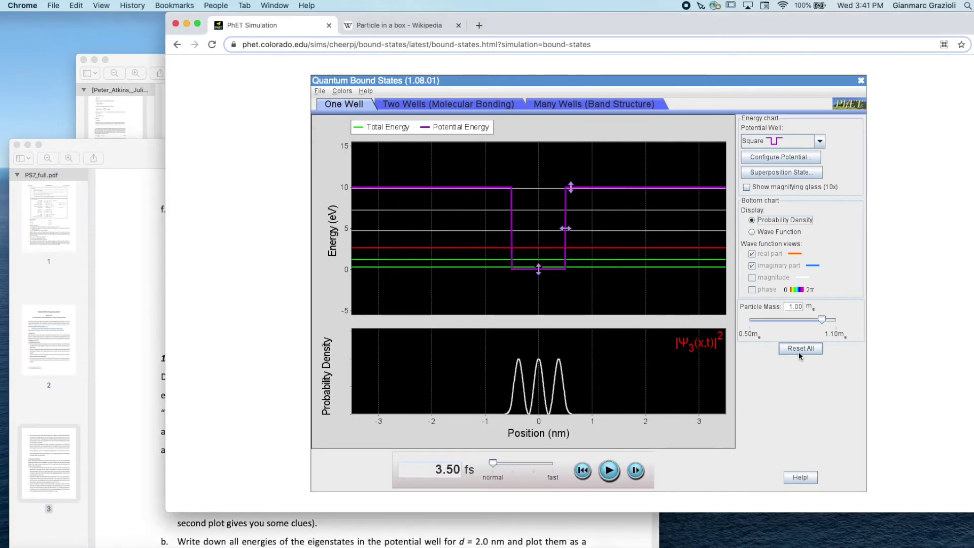
{"action": "left_click", "coordinate": [575, 300]}
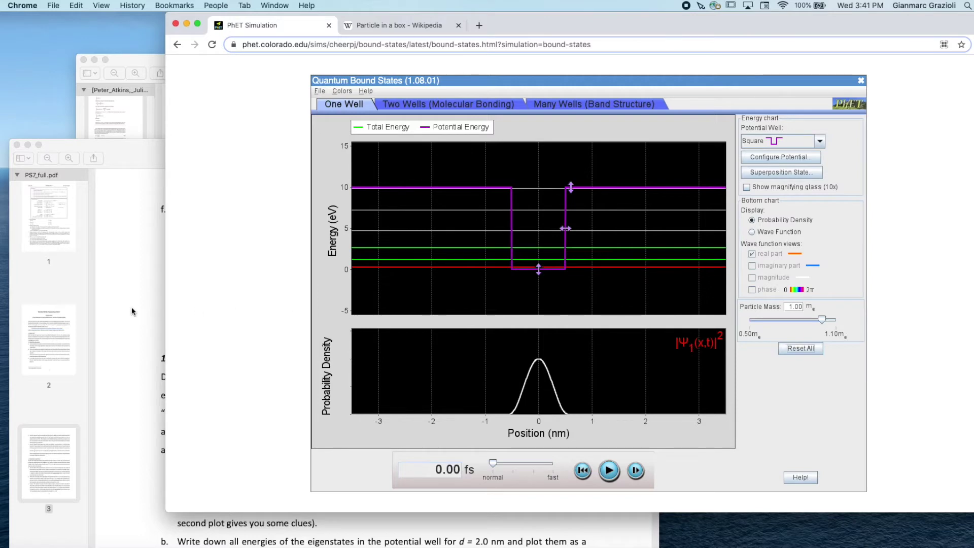
Step: Following question f in PS7_full.pdf, display the wave function for the first energy level with only its real part
{"action": "left_click", "coordinate": [109, 309]}
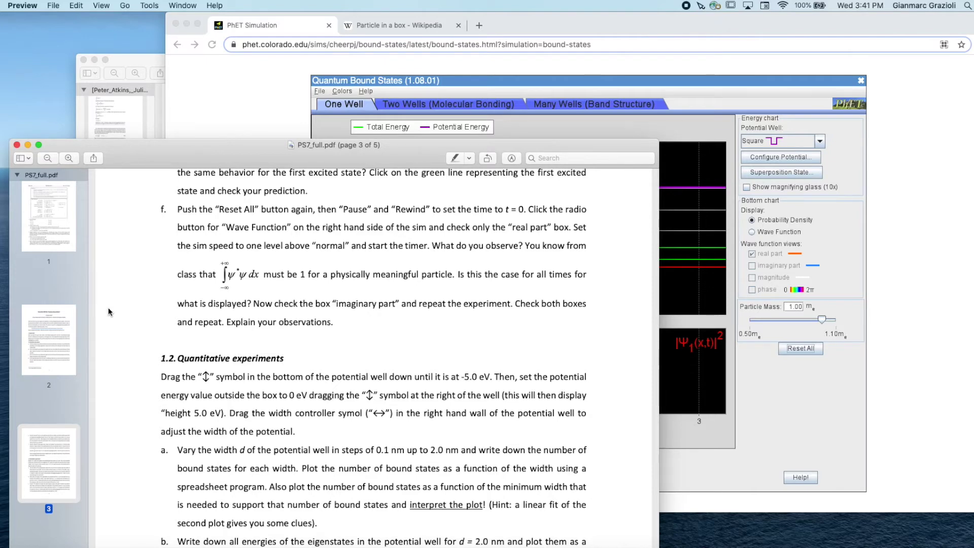
{"action": "left_click", "coordinate": [225, 105]}
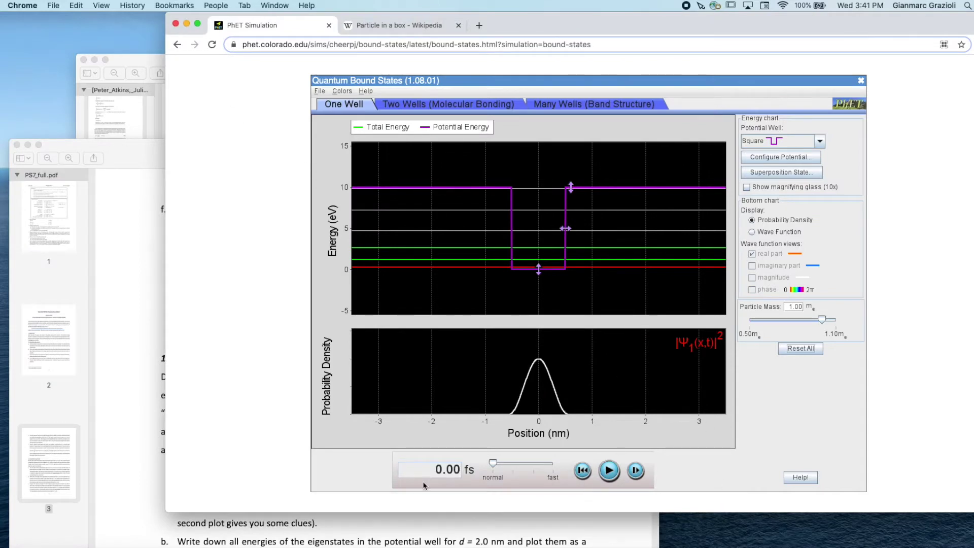
{"action": "left_click", "coordinate": [117, 284]}
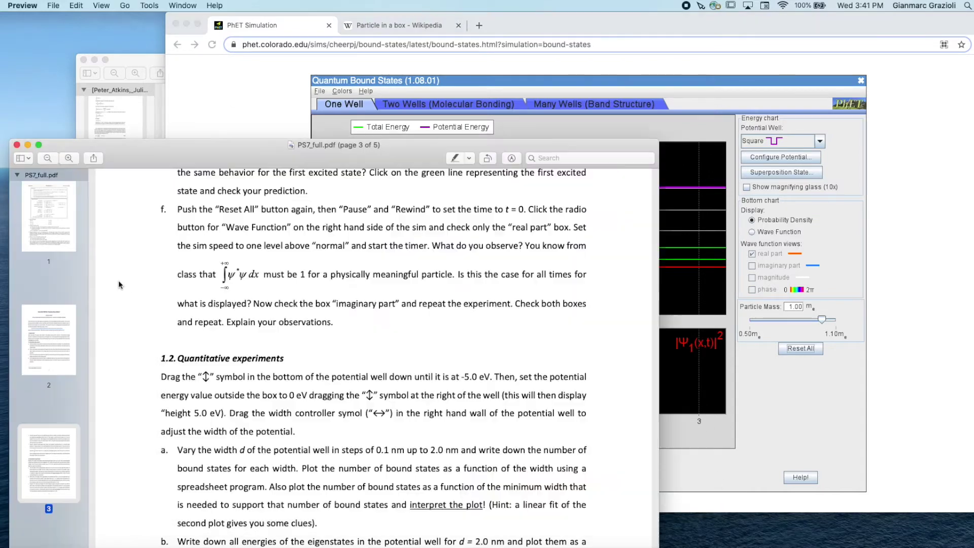
{"action": "scroll", "coordinate": [320, 353], "scroll_direction": "up", "scroll_amount": 1}
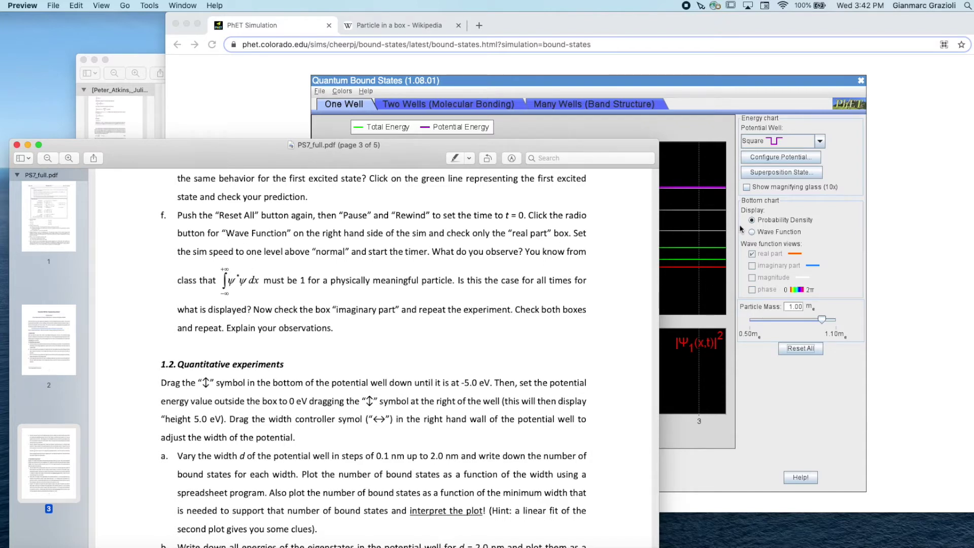
{"action": "left_click", "coordinate": [831, 231]}
{"action": "left_click", "coordinate": [758, 232]}
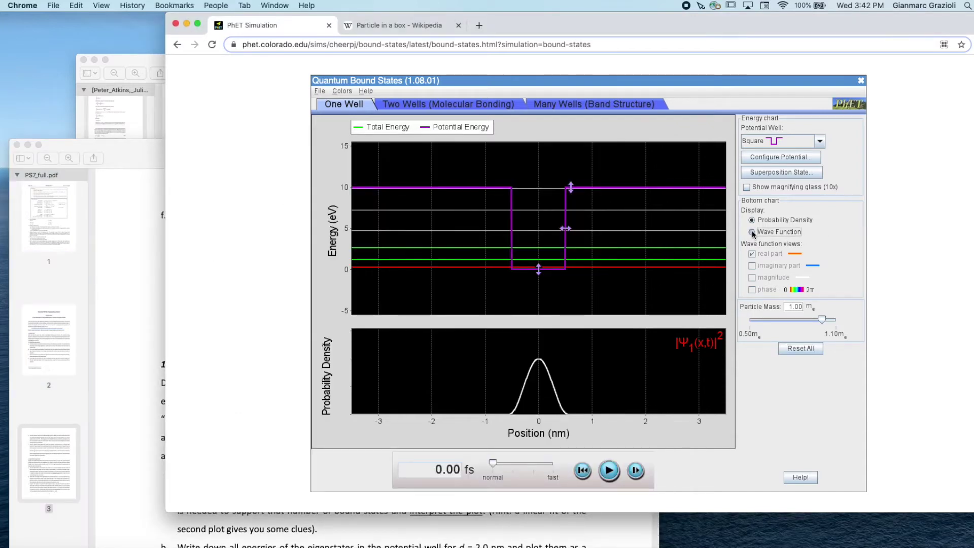
{"action": "left_click", "coordinate": [148, 244]}
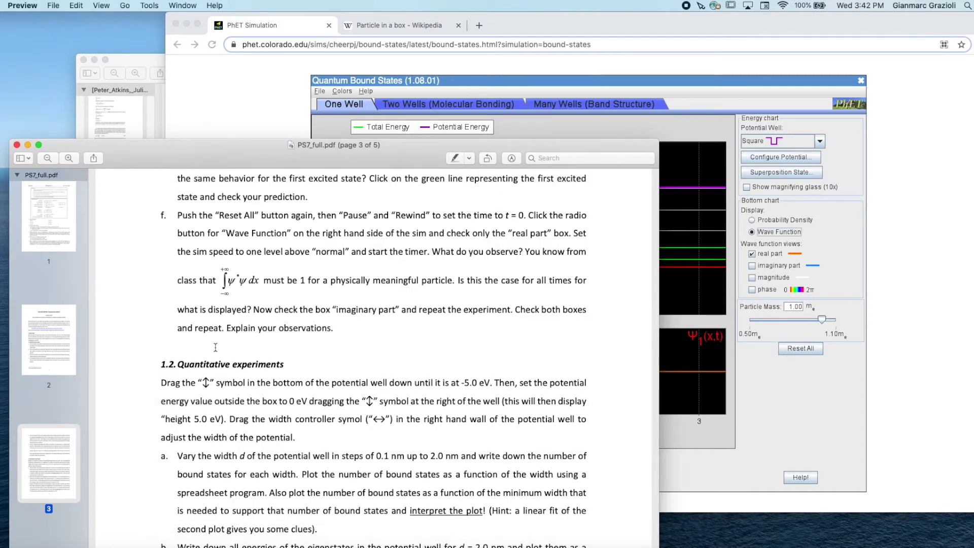
{"action": "scroll", "coordinate": [215, 347], "scroll_direction": "down", "scroll_amount": 1}
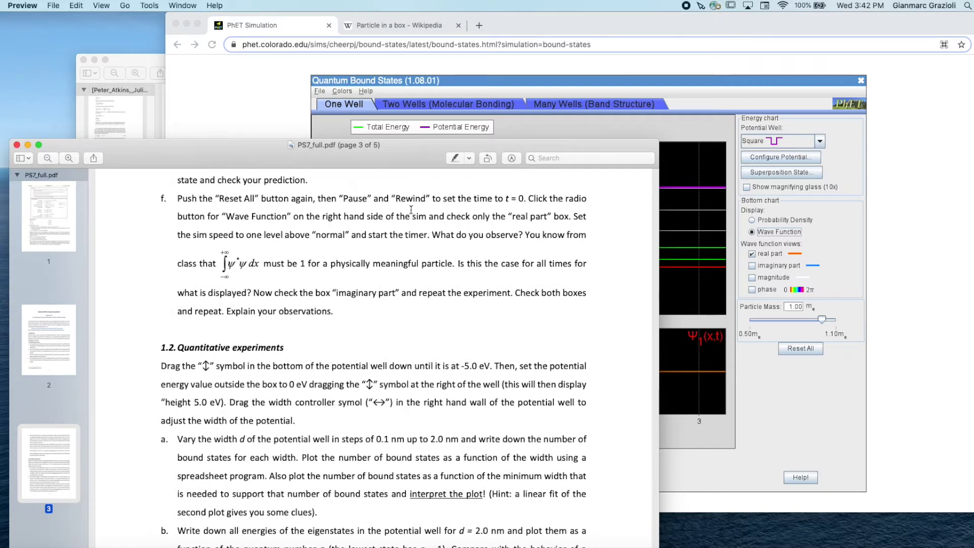
{"action": "left_click_drag", "start_coordinate": [265, 216], "coordinate": [288, 223]}
{"action": "left_click", "coordinate": [447, 234]}
{"action": "left_click_drag", "start_coordinate": [464, 224], "coordinate": [615, 250]}
{"action": "left_click", "coordinate": [782, 255]}
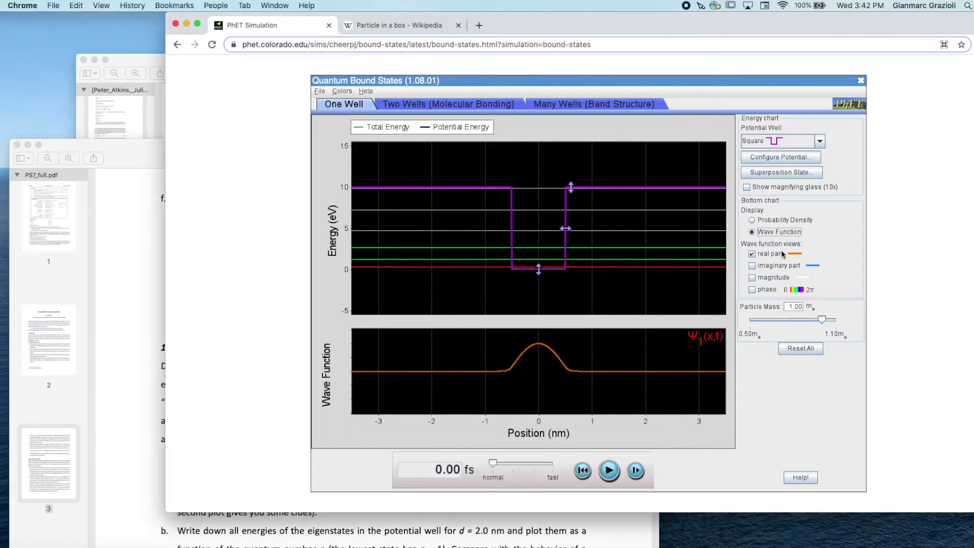
Step: Check question f's speed instruction, set the simulation to one level above normal, and start the timer
{"action": "left_click", "coordinate": [147, 274]}
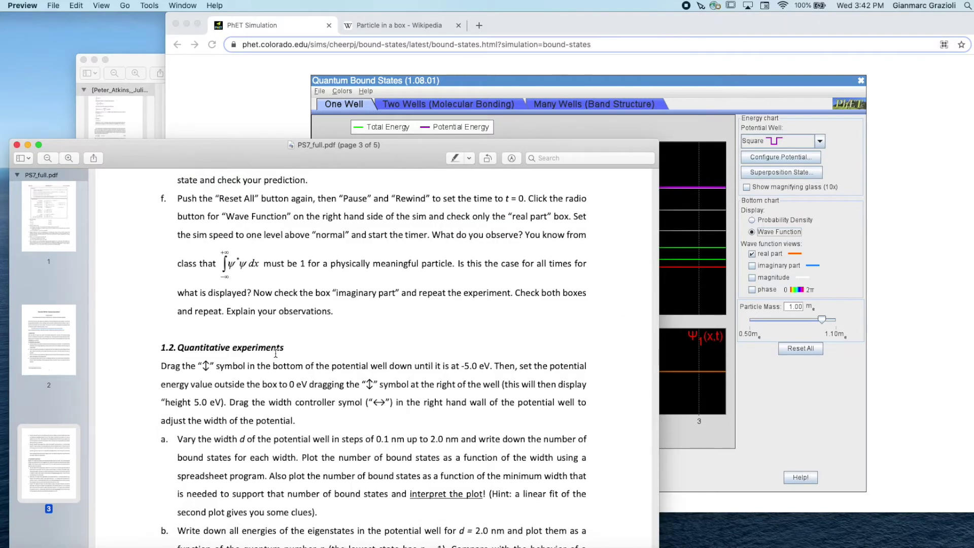
{"action": "scroll", "coordinate": [275, 354], "scroll_direction": "down", "scroll_amount": 1}
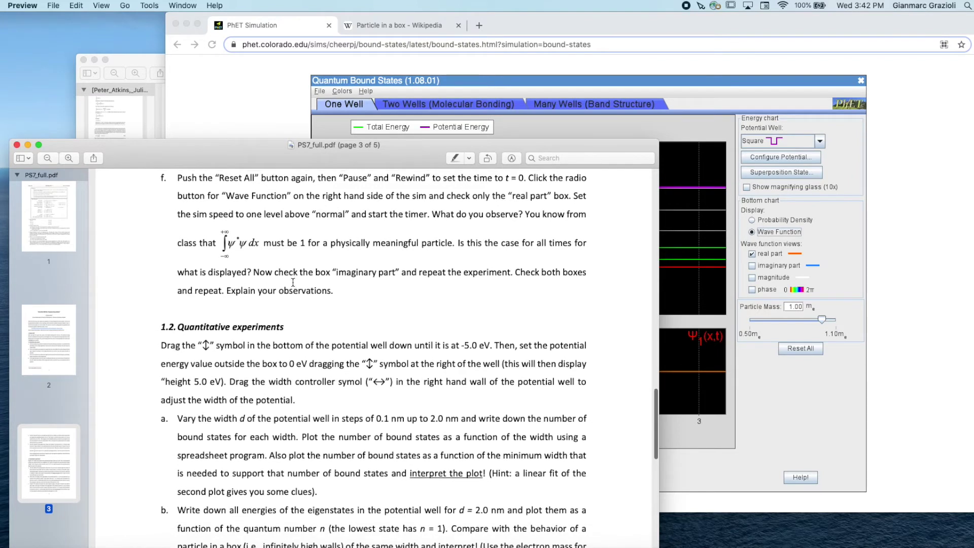
{"action": "scroll", "coordinate": [324, 215], "scroll_direction": "up", "scroll_amount": 1}
{"action": "left_click_drag", "start_coordinate": [200, 230], "coordinate": [294, 226]}
{"action": "left_click", "coordinate": [390, 271]}
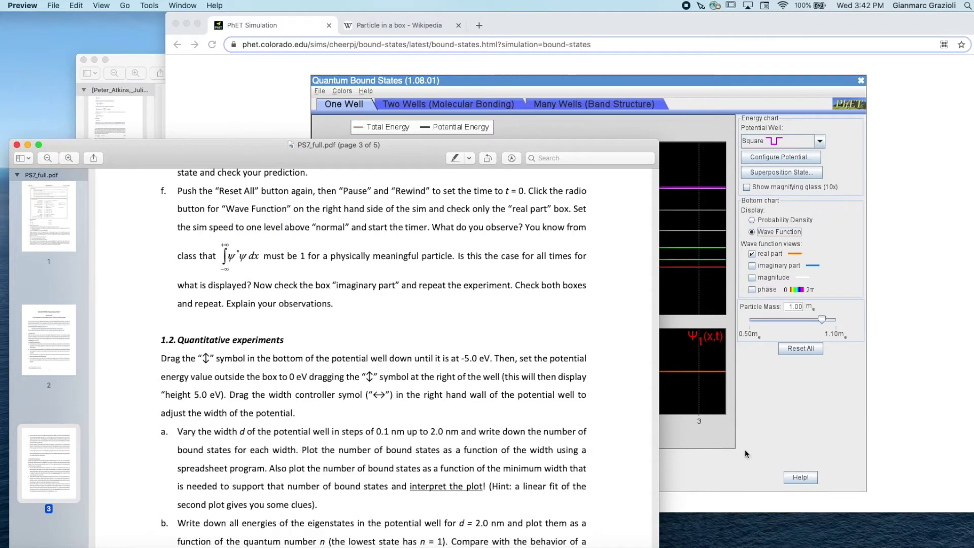
{"action": "left_click", "coordinate": [745, 453]}
{"action": "left_click_drag", "start_coordinate": [494, 464], "coordinate": [516, 466]}
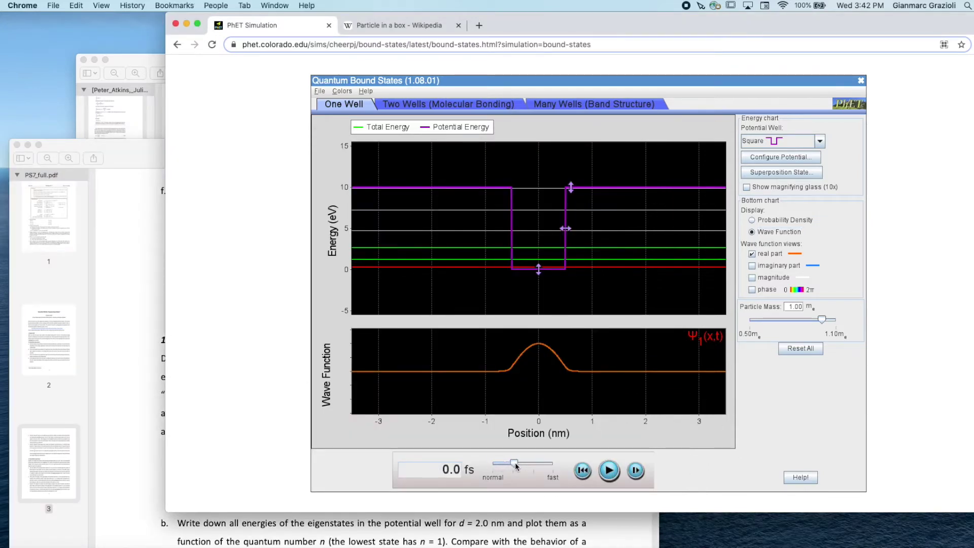
{"action": "left_click", "coordinate": [609, 471]}
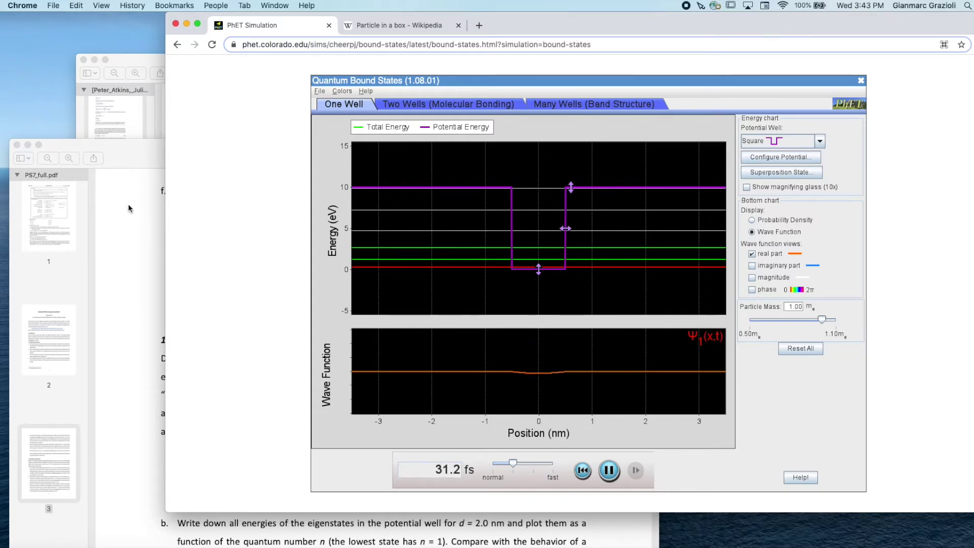
Step: Examine question f's normalization condition in PS7_full.pdf, focusing on the ψ*ψ integral, its required value of 1, and the follow-up instructions
{"action": "left_click", "coordinate": [135, 266]}
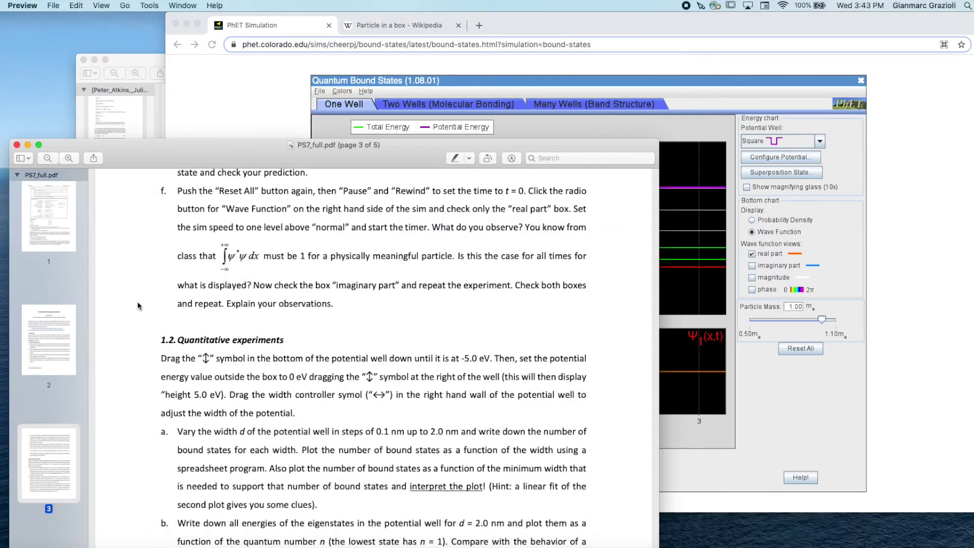
{"action": "scroll", "coordinate": [137, 306], "scroll_direction": "up", "scroll_amount": 2}
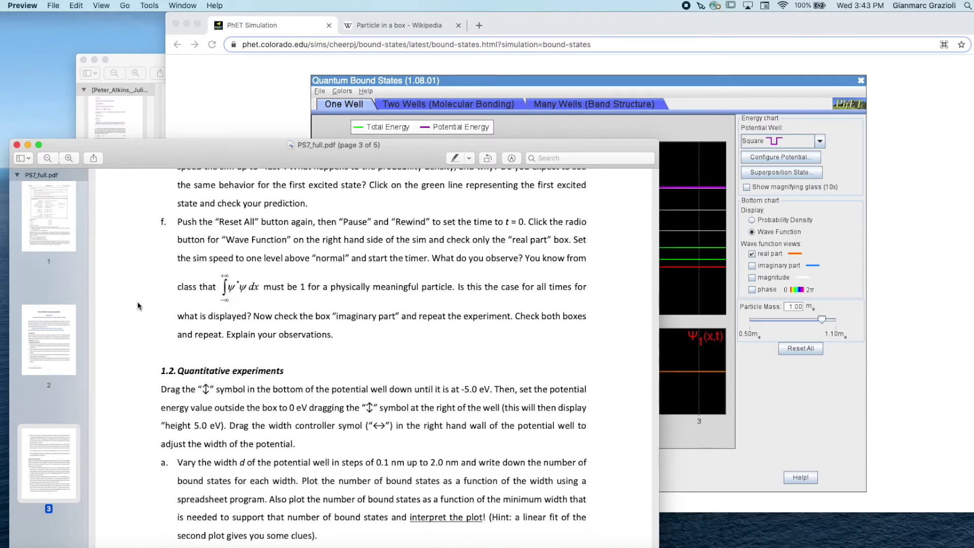
{"action": "scroll", "coordinate": [138, 307], "scroll_direction": "down", "scroll_amount": 2}
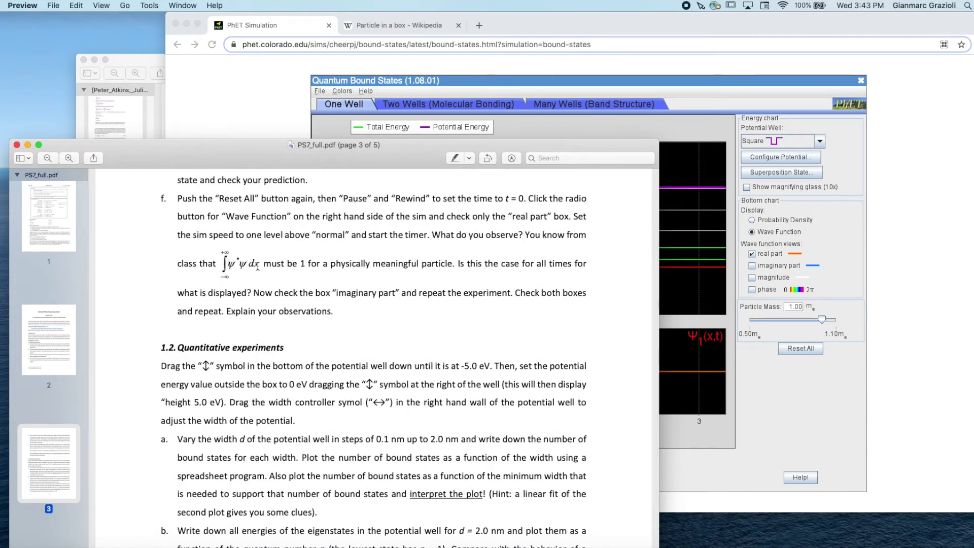
{"action": "left_click_drag", "start_coordinate": [460, 265], "coordinate": [184, 267]}
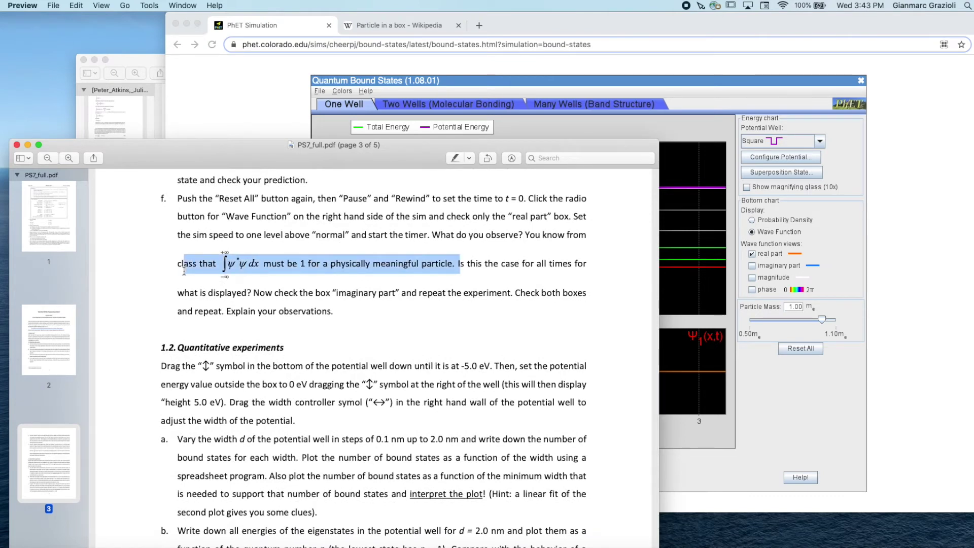
{"action": "left_click", "coordinate": [312, 320]}
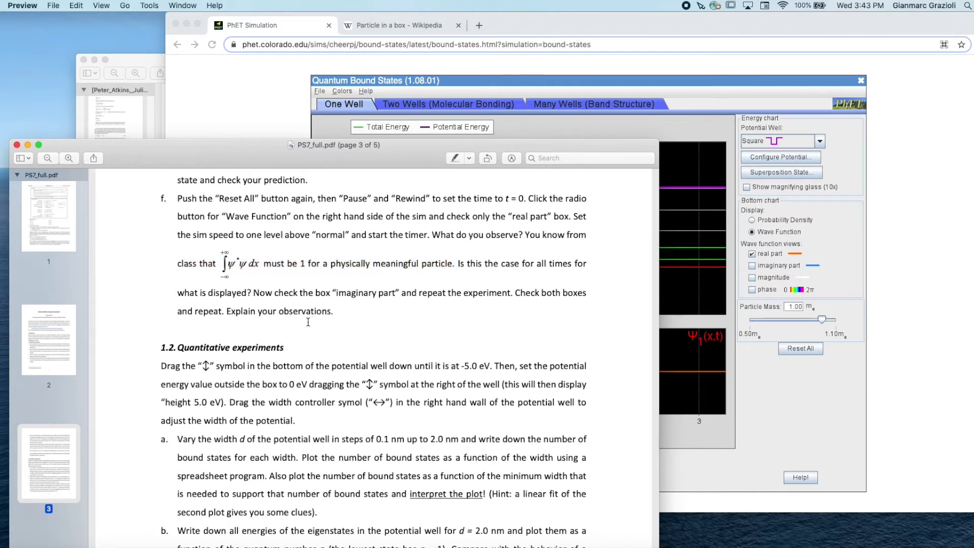
{"action": "left_click_drag", "start_coordinate": [276, 264], "coordinate": [321, 264]}
{"action": "left_click", "coordinate": [375, 267]}
{"action": "scroll", "coordinate": [333, 289], "scroll_direction": "up", "scroll_amount": 1}
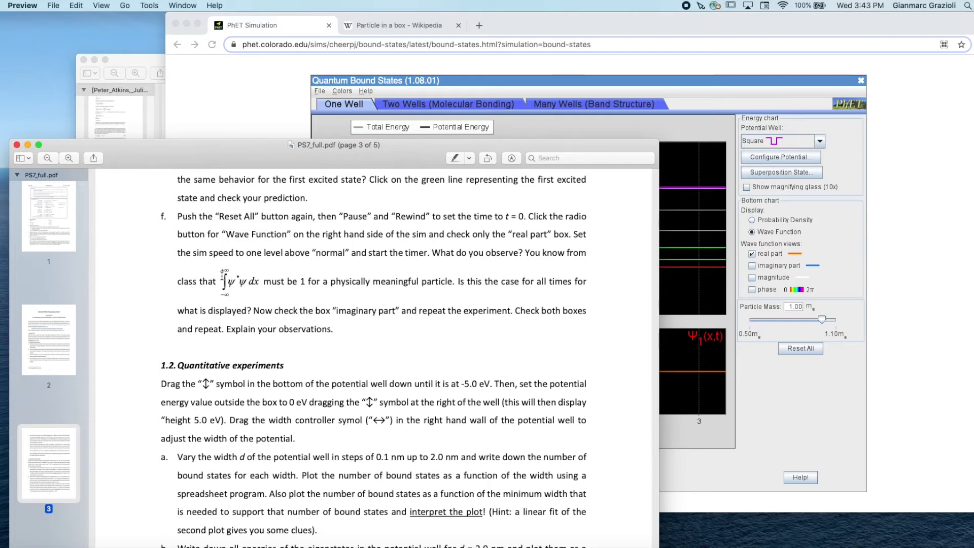
{"action": "left_click_drag", "start_coordinate": [294, 281], "coordinate": [321, 282]}
{"action": "left_click", "coordinate": [360, 291]}
{"action": "left_click_drag", "start_coordinate": [226, 282], "coordinate": [244, 283]}
{"action": "left_click", "coordinate": [261, 305]}
{"action": "left_click_drag", "start_coordinate": [225, 282], "coordinate": [237, 281]}
{"action": "left_click", "coordinate": [243, 285]}
{"action": "mouse_move", "coordinate": [229, 281]}
{"action": "left_mouse_down"}
{"action": "mouse_move", "coordinate": [243, 283]}
{"action": "mouse_move", "coordinate": [239, 293]}
{"action": "left_mouse_up"}
{"action": "left_click", "coordinate": [247, 288]}
{"action": "left_click_drag", "start_coordinate": [206, 281], "coordinate": [305, 282]}
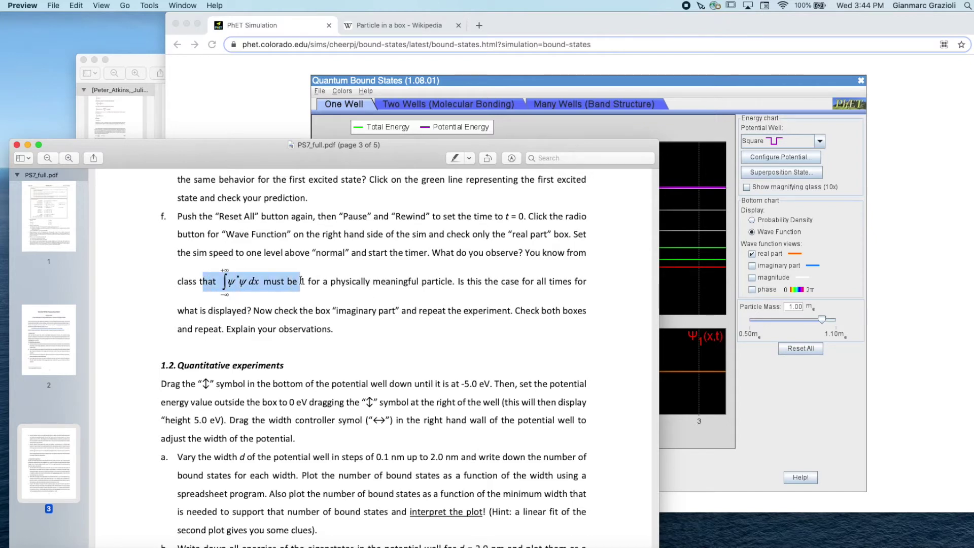
{"action": "left_click", "coordinate": [279, 304]}
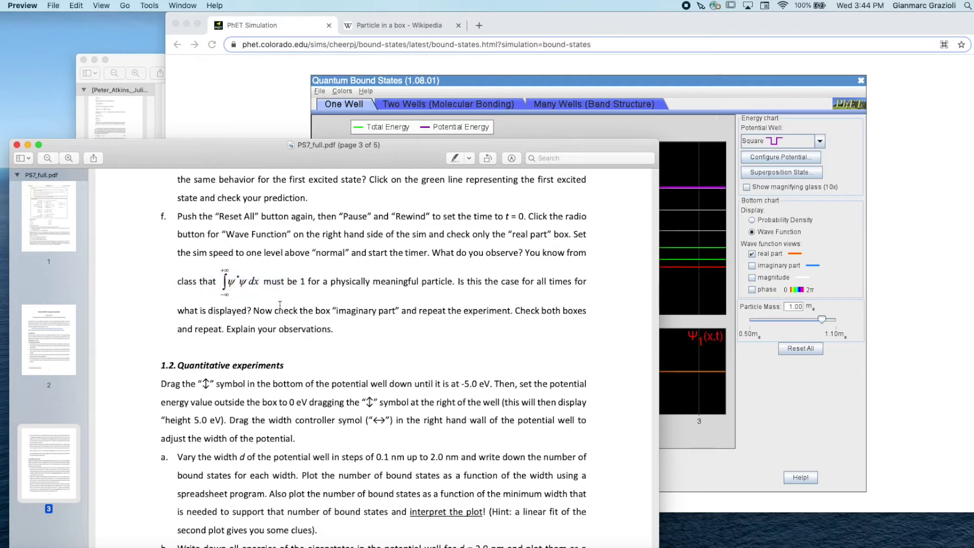
{"action": "left_click_drag", "start_coordinate": [284, 281], "coordinate": [322, 282]}
{"action": "left_click", "coordinate": [341, 281]}
{"action": "left_click_drag", "start_coordinate": [241, 285], "coordinate": [250, 287]}
{"action": "left_click", "coordinate": [260, 309]}
{"action": "scroll", "coordinate": [445, 314], "scroll_direction": "down", "scroll_amount": 2}
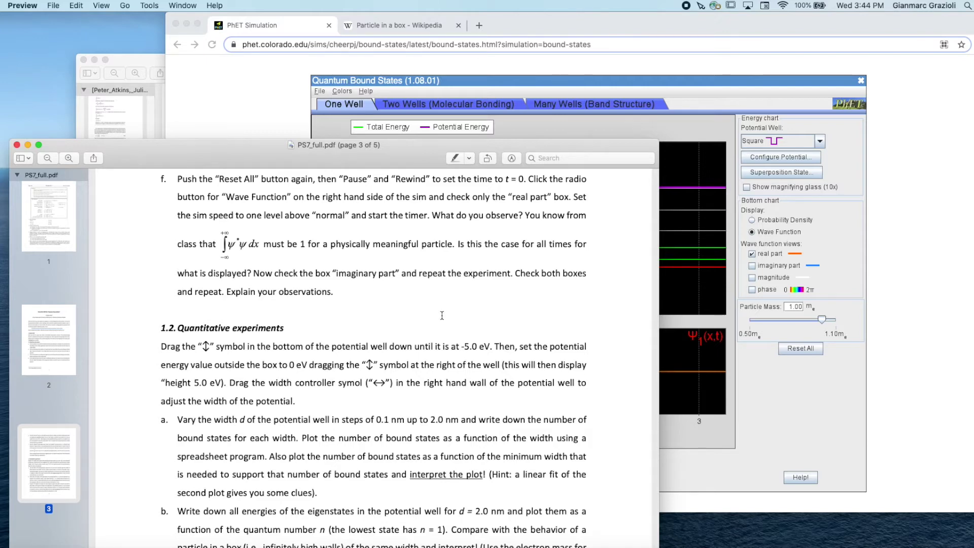
{"action": "scroll", "coordinate": [442, 316], "scroll_direction": "up", "scroll_amount": 2}
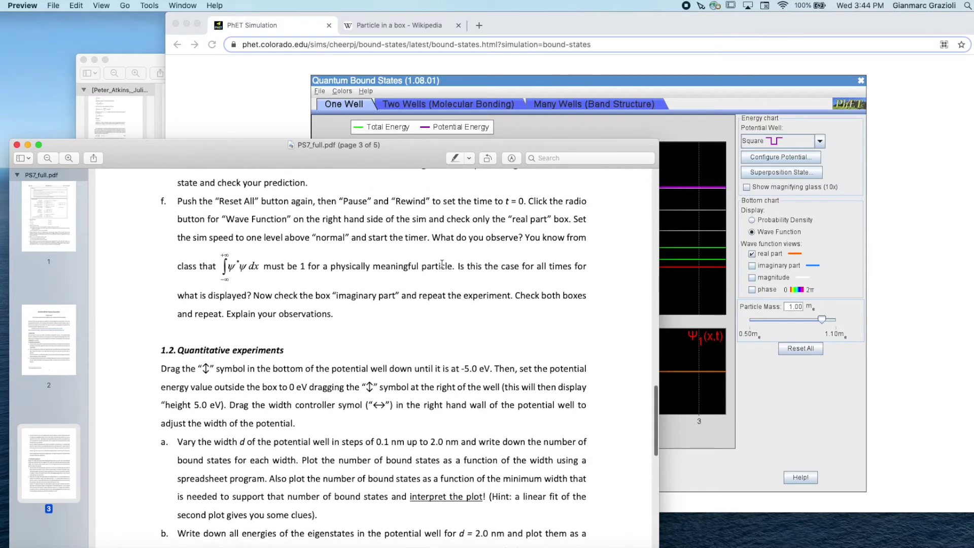
Step: Read question f's query about normalization at all times, then pause and resume the simulation to inspect the real part at different moments
{"action": "left_click_drag", "start_coordinate": [447, 265], "coordinate": [251, 297]}
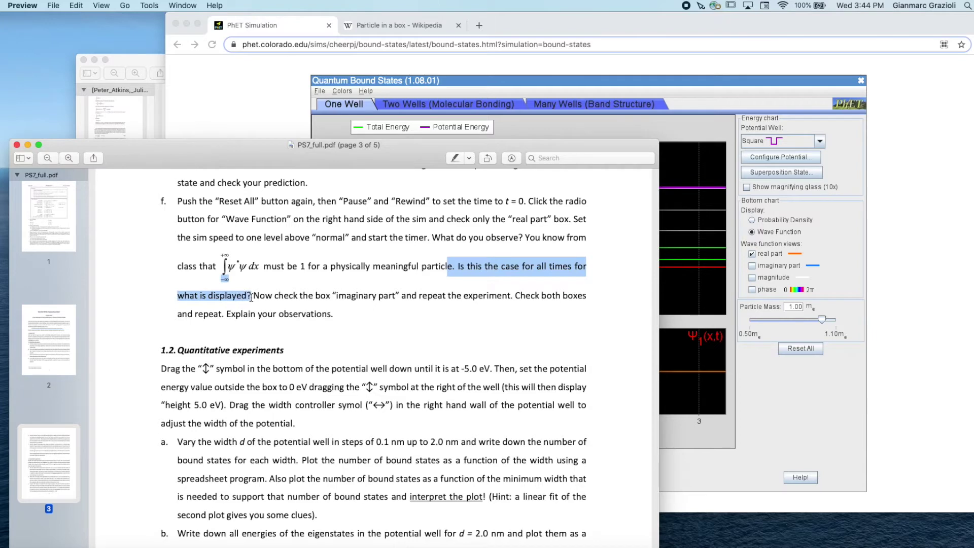
{"action": "left_click", "coordinate": [300, 298]}
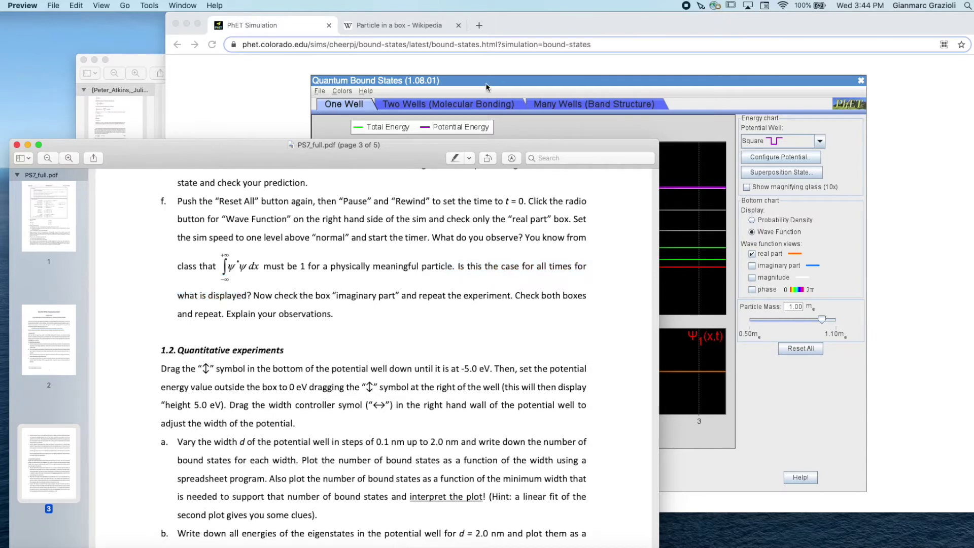
{"action": "left_click", "coordinate": [275, 92]}
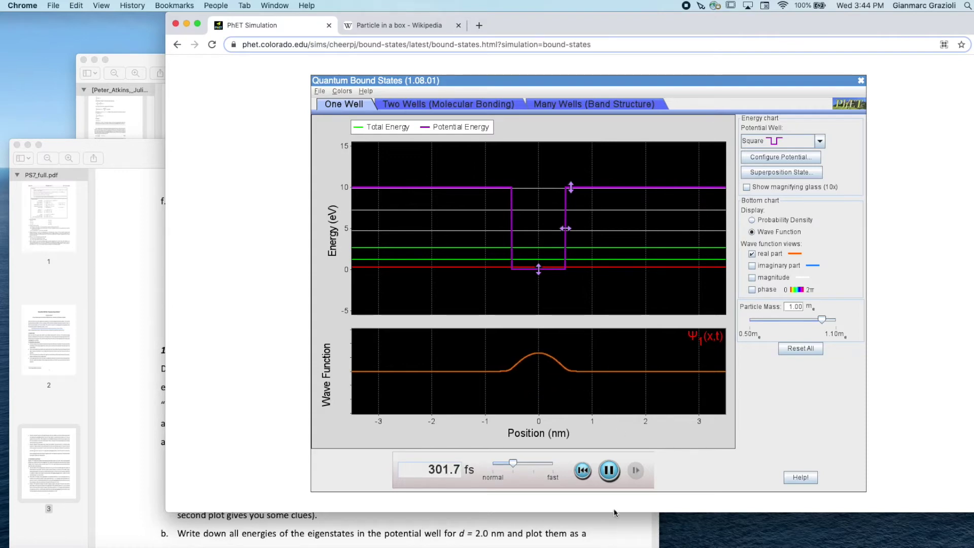
{"action": "left_click", "coordinate": [614, 477]}
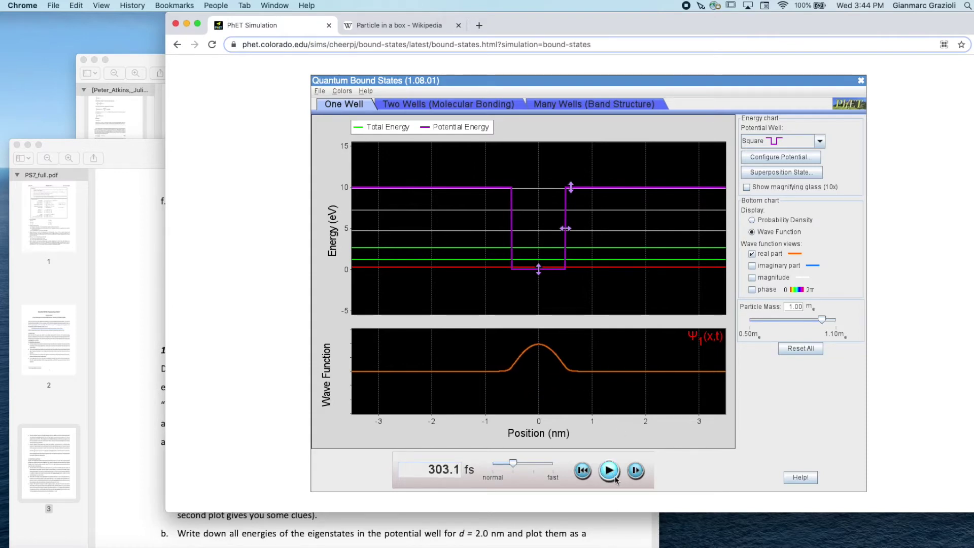
{"action": "left_click", "coordinate": [612, 473]}
{"action": "left_click", "coordinate": [612, 474]}
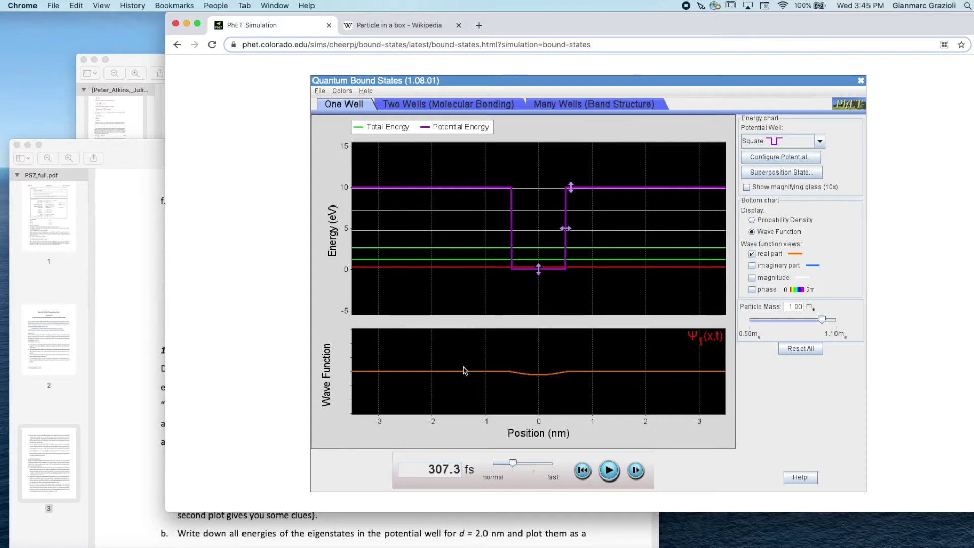
{"action": "left_click", "coordinate": [614, 474]}
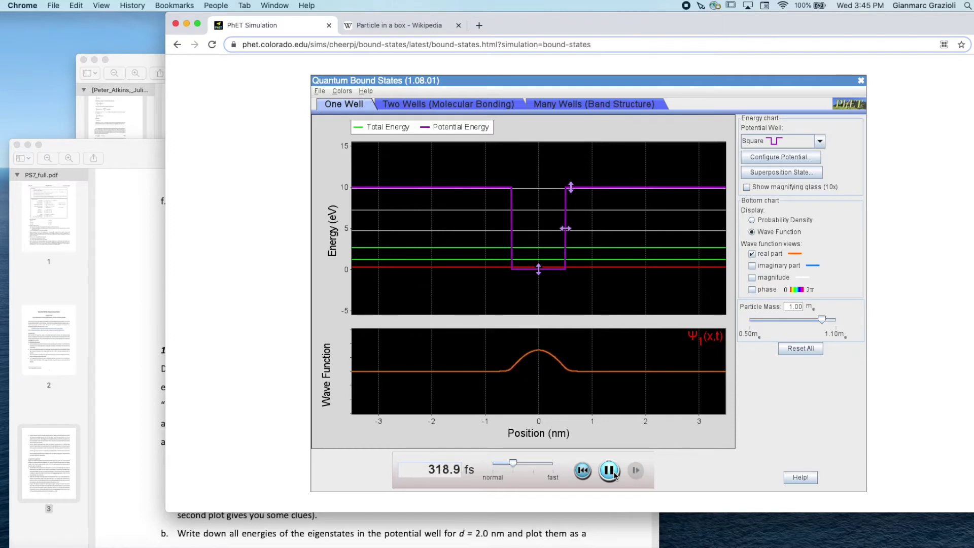
Step: Following question f in PS7_full.pdf, add the imaginary part to the wave function display and run the simulation
{"action": "left_click", "coordinate": [158, 341]}
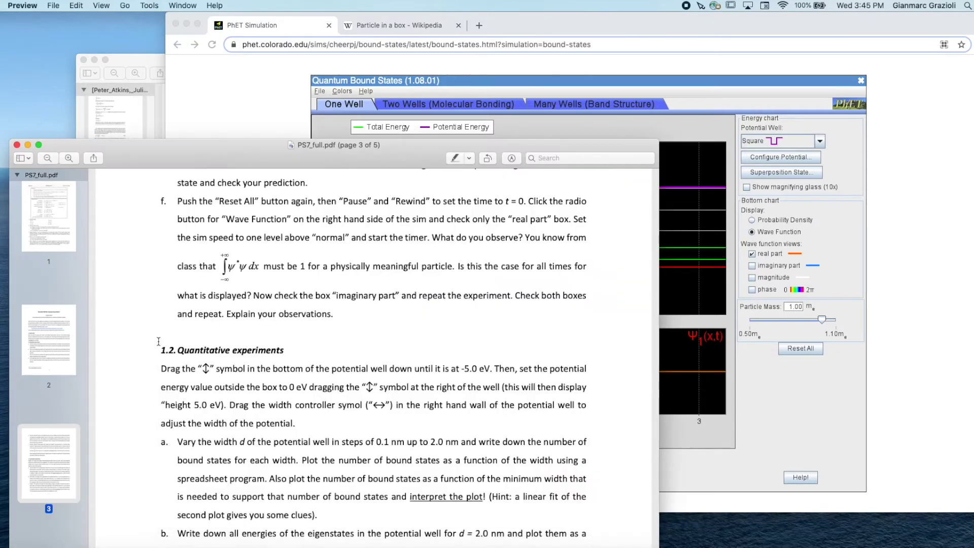
{"action": "scroll", "coordinate": [155, 344], "scroll_direction": "down", "scroll_amount": 1}
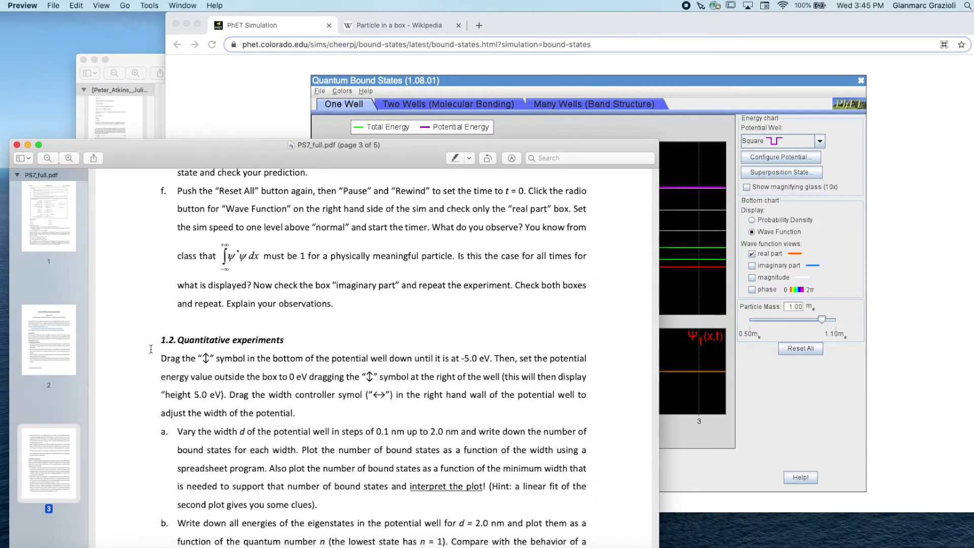
{"action": "left_click_drag", "start_coordinate": [274, 285], "coordinate": [408, 286]}
{"action": "left_click", "coordinate": [429, 312]}
{"action": "left_click", "coordinate": [909, 317]}
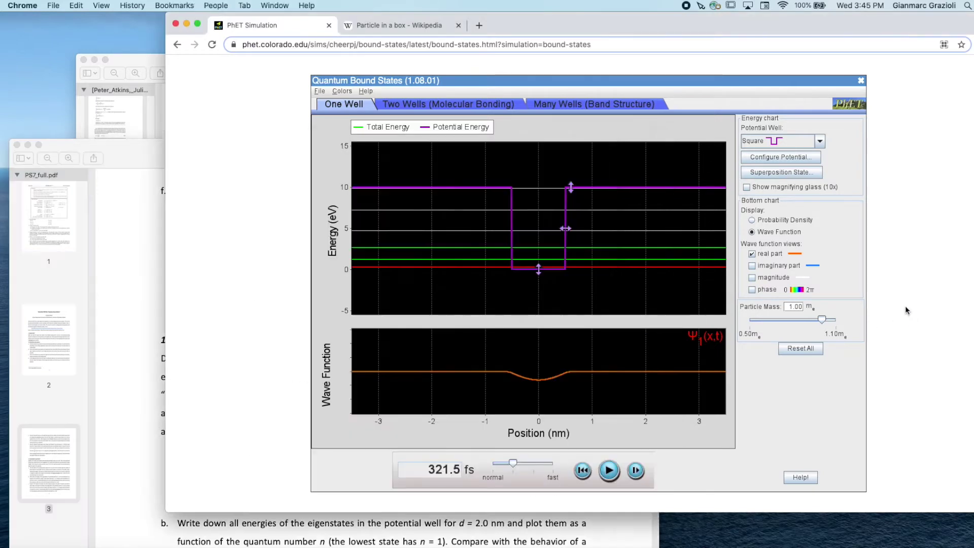
{"action": "left_click", "coordinate": [754, 267]}
{"action": "left_click", "coordinate": [610, 471]}
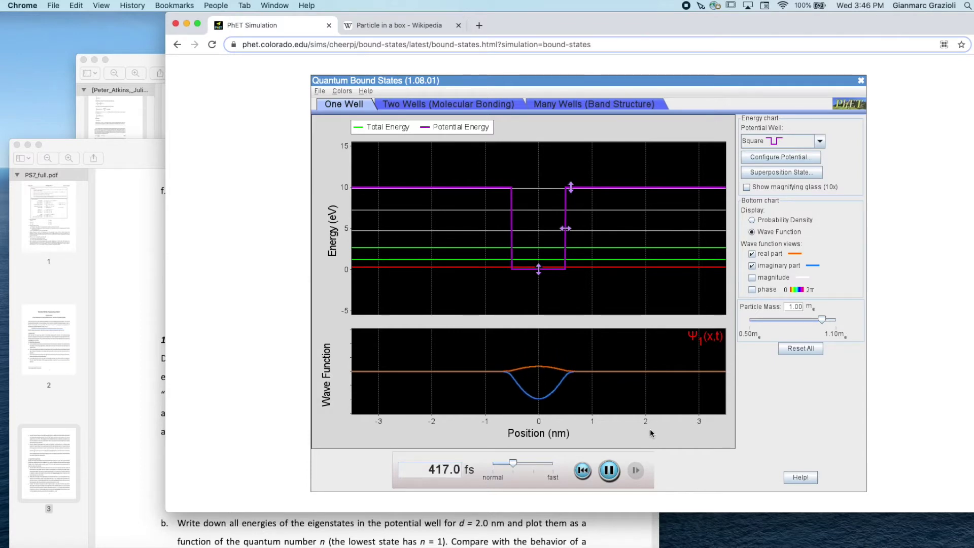
Step: Review question f's ψ*ψ normalization condition, then compare the running wave function with the imaginary part hidden and shown
{"action": "left_click", "coordinate": [132, 260]}
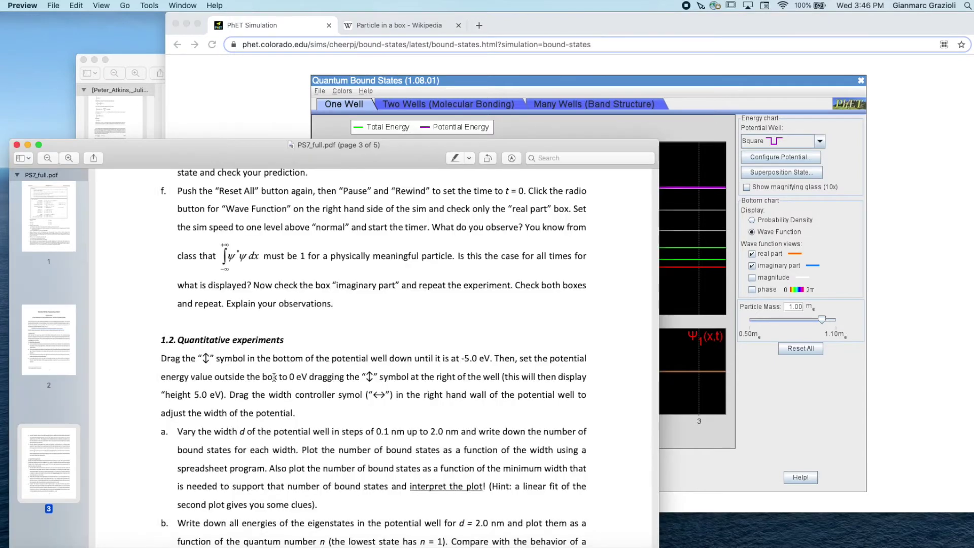
{"action": "left_click_drag", "start_coordinate": [193, 256], "coordinate": [393, 255]}
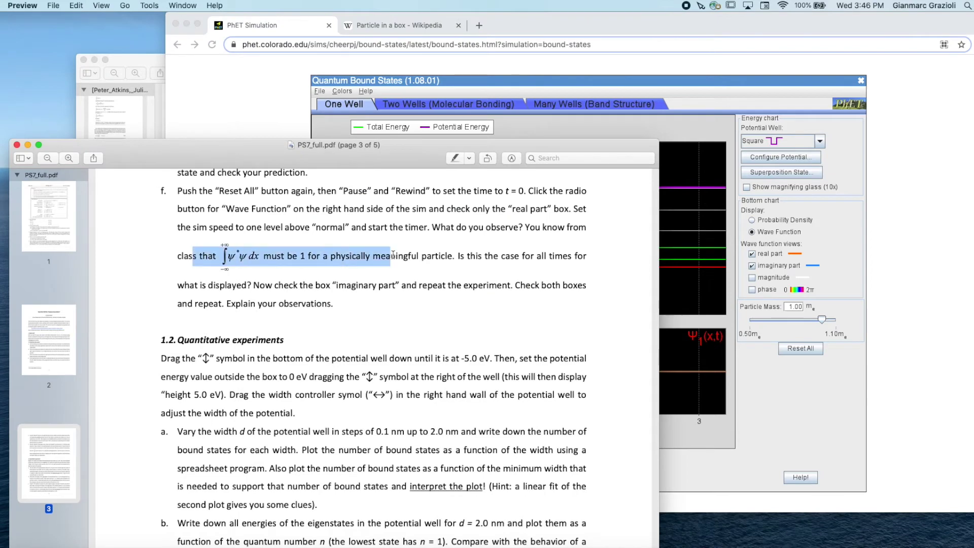
{"action": "left_click", "coordinate": [362, 261]}
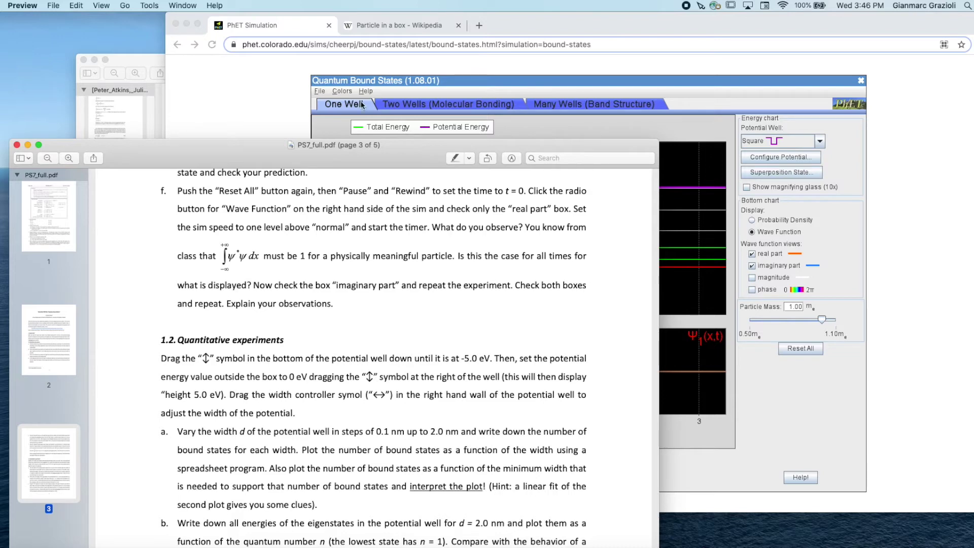
{"action": "left_click", "coordinate": [272, 122]}
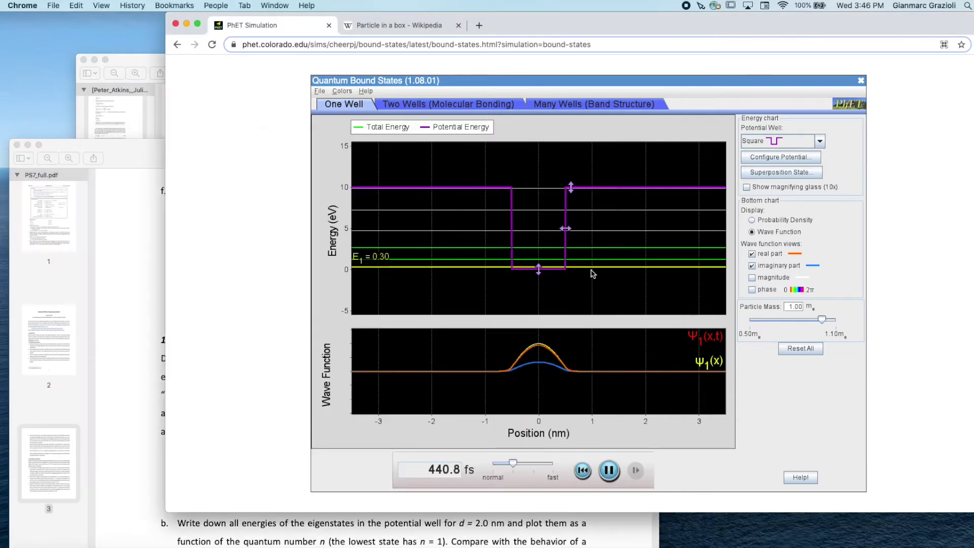
{"action": "left_click", "coordinate": [752, 265]}
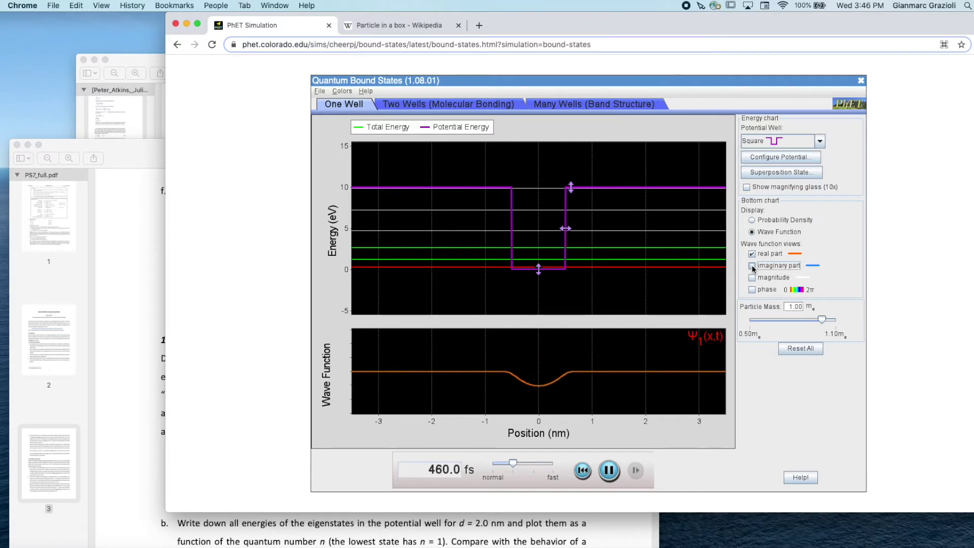
{"action": "left_click", "coordinate": [752, 265]}
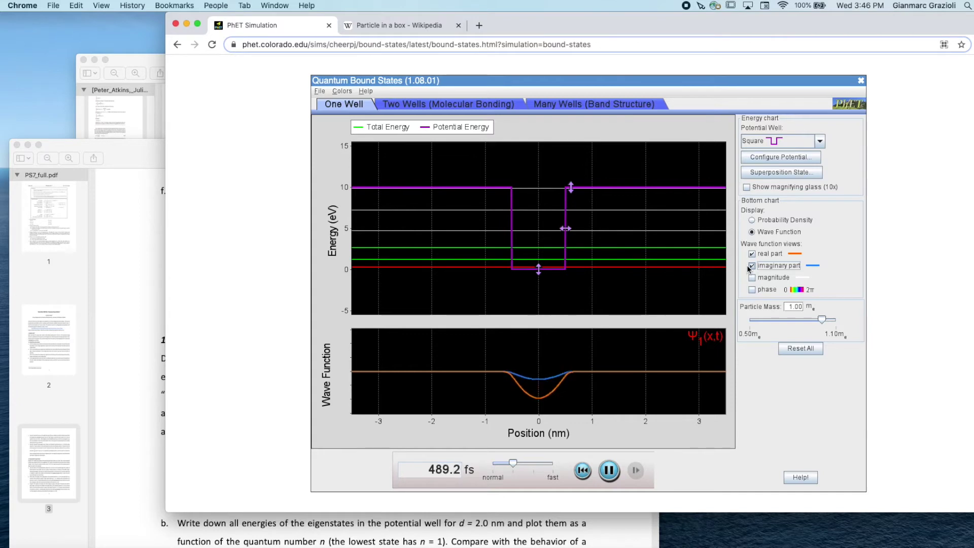
Step: Pause and resume the simulation repeatedly to compare the real and imaginary parts at different moments, leaving it paused
{"action": "left_click", "coordinate": [613, 472]}
{"action": "left_click", "coordinate": [612, 472]}
{"action": "left_click", "coordinate": [612, 471]}
{"action": "left_click", "coordinate": [610, 471]}
{"action": "left_click", "coordinate": [609, 471]}
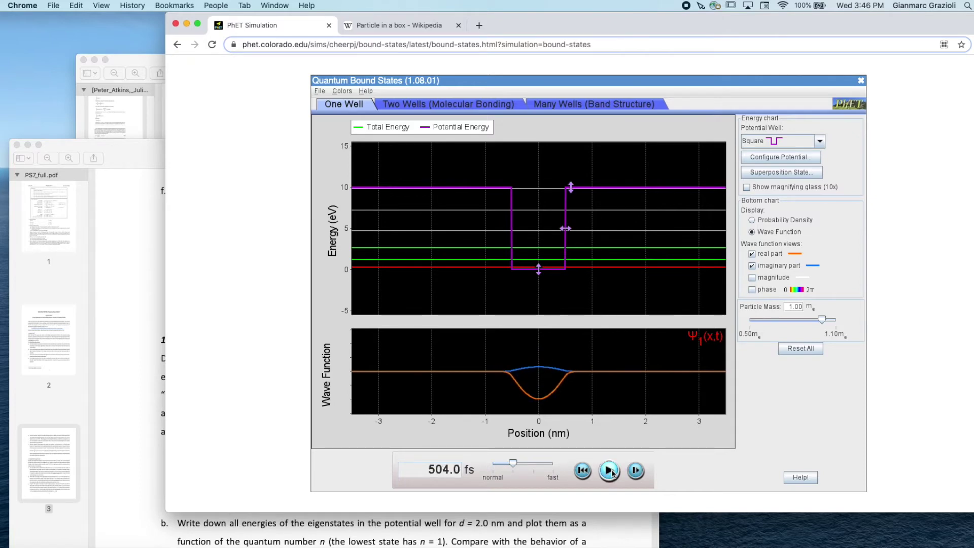
{"action": "left_click", "coordinate": [609, 470]}
{"action": "left_click", "coordinate": [609, 471]}
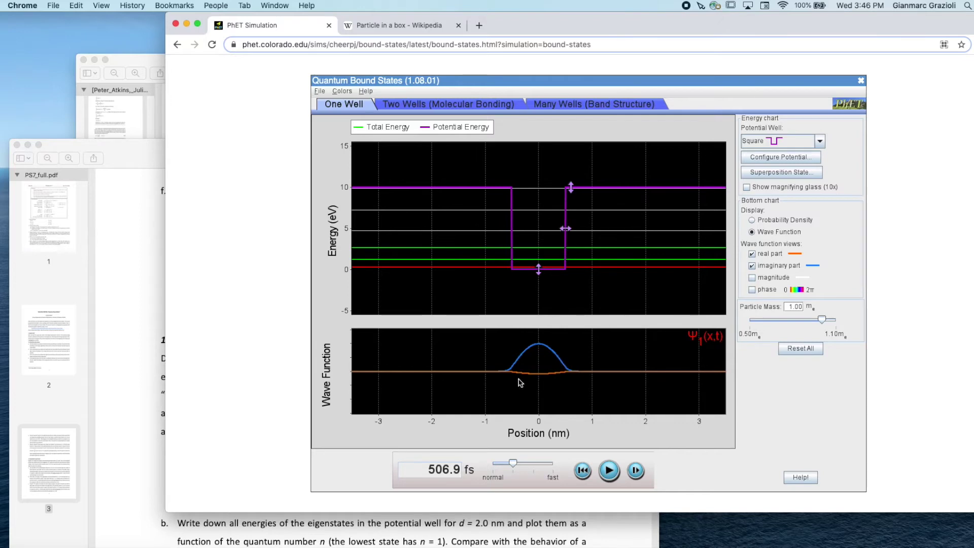
{"action": "left_click", "coordinate": [610, 470]}
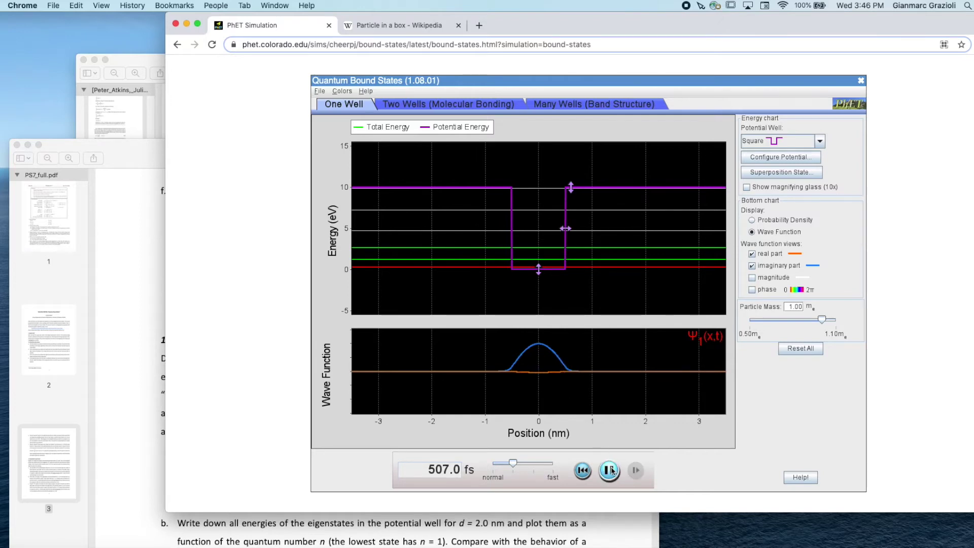
{"action": "left_click", "coordinate": [610, 470]}
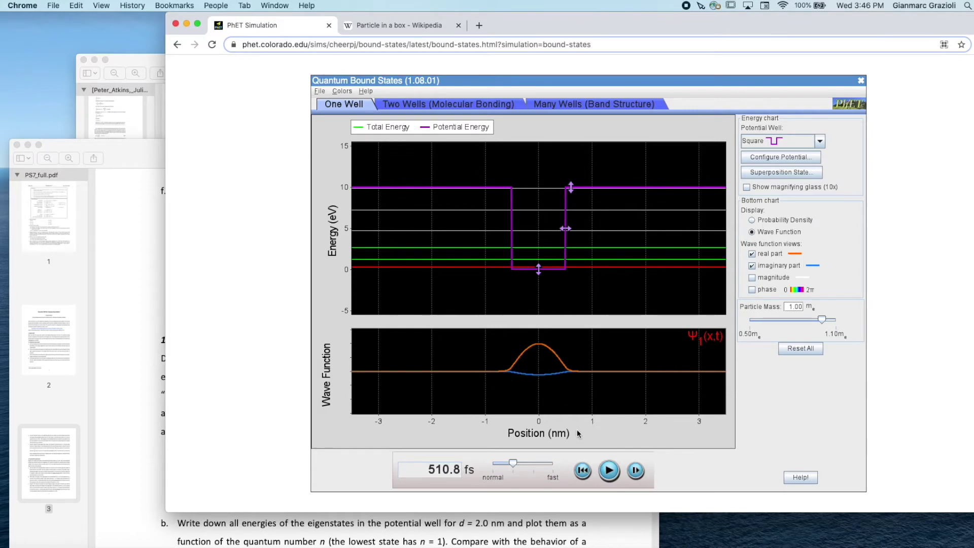
{"action": "left_click", "coordinate": [609, 470]}
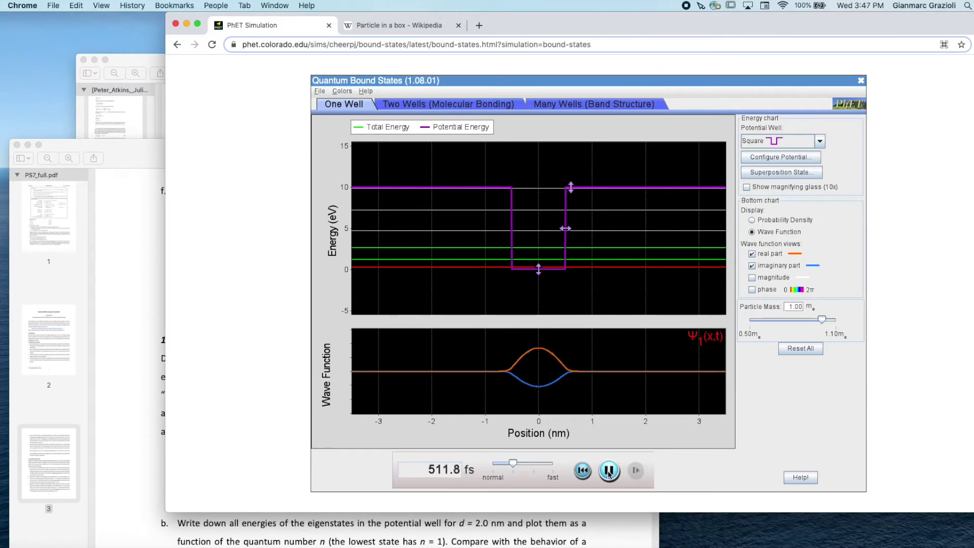
{"action": "left_click", "coordinate": [609, 471]}
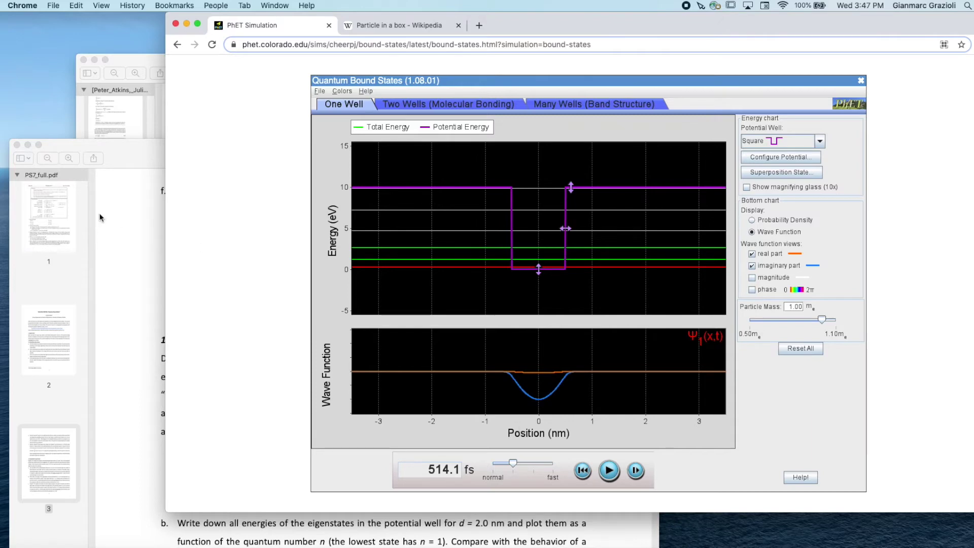
Step: Recheck question f in PS7_full.pdf and view the first level's probability density in the simulation for comparison
{"action": "left_click", "coordinate": [126, 223]}
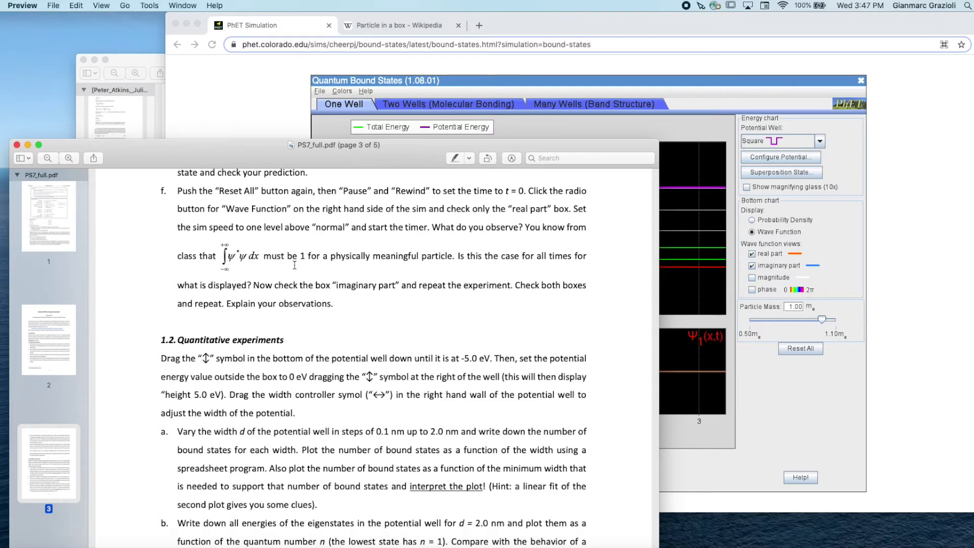
{"action": "left_click", "coordinate": [260, 109]}
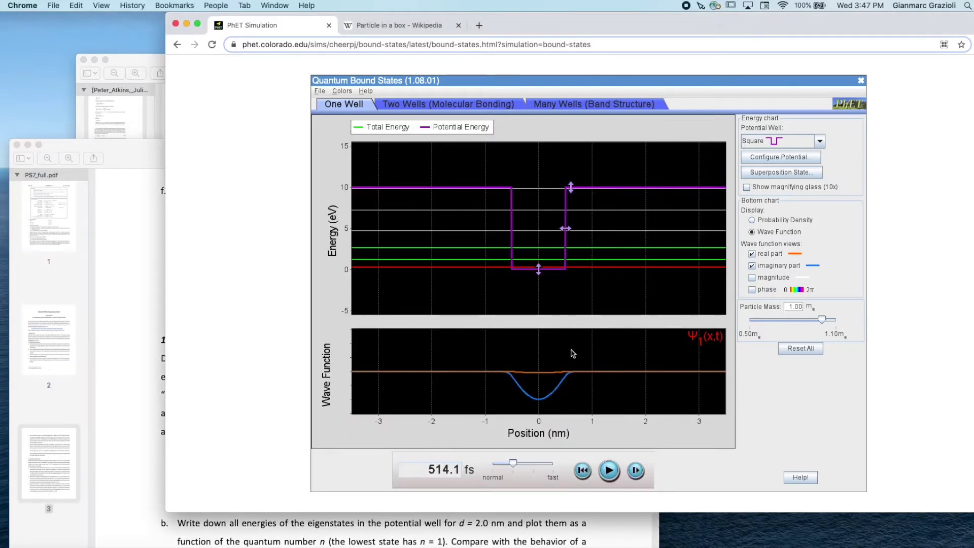
{"action": "left_click", "coordinate": [790, 223]}
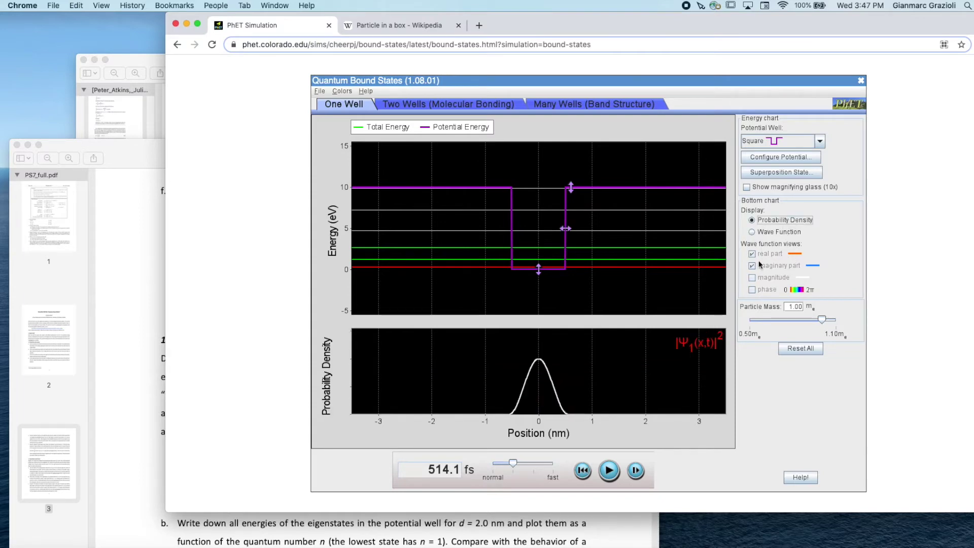
{"action": "left_click", "coordinate": [116, 284]}
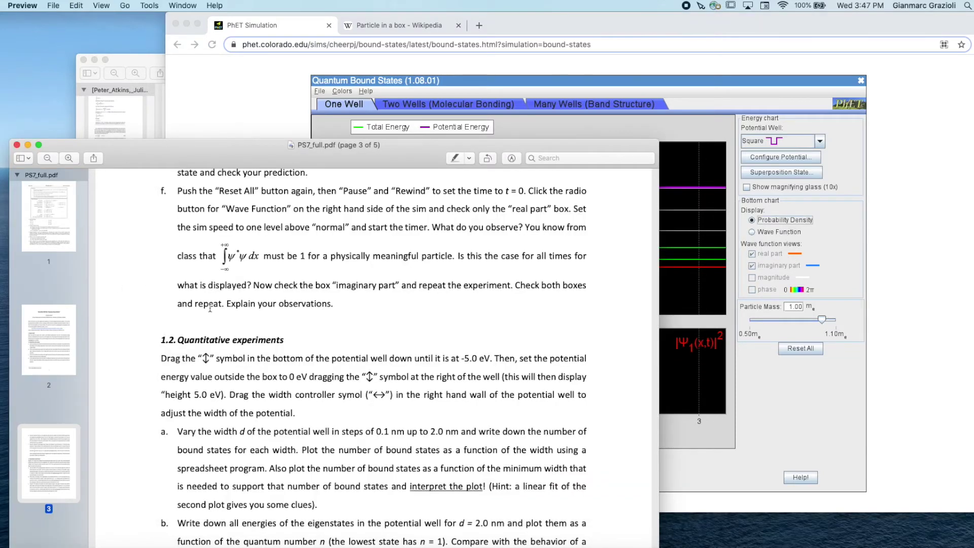
{"action": "left_click", "coordinate": [284, 124]}
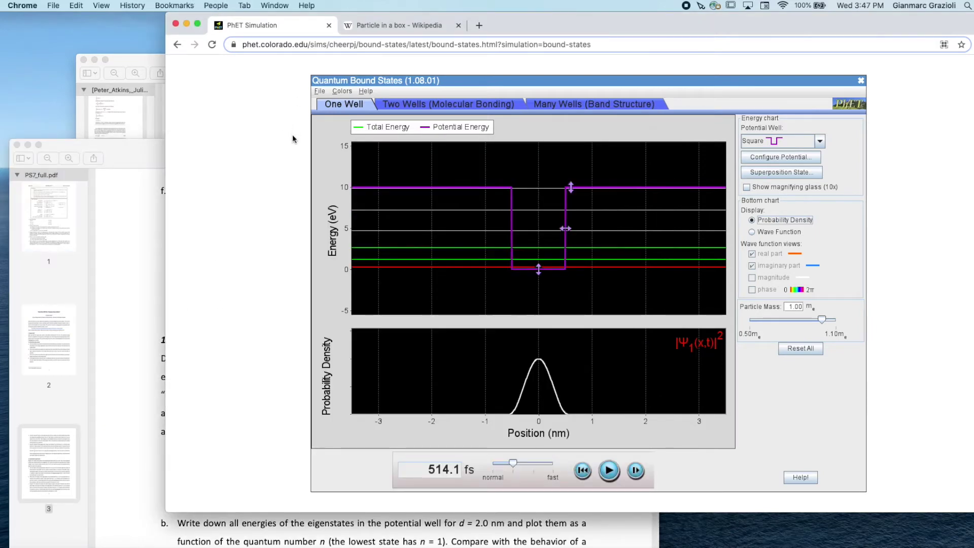
Step: Return to the wave function display with only the real part, then run and pause the simulation to examine its oscillation
{"action": "left_click", "coordinate": [753, 234]}
{"action": "left_click", "coordinate": [759, 269]}
{"action": "left_click", "coordinate": [611, 470]}
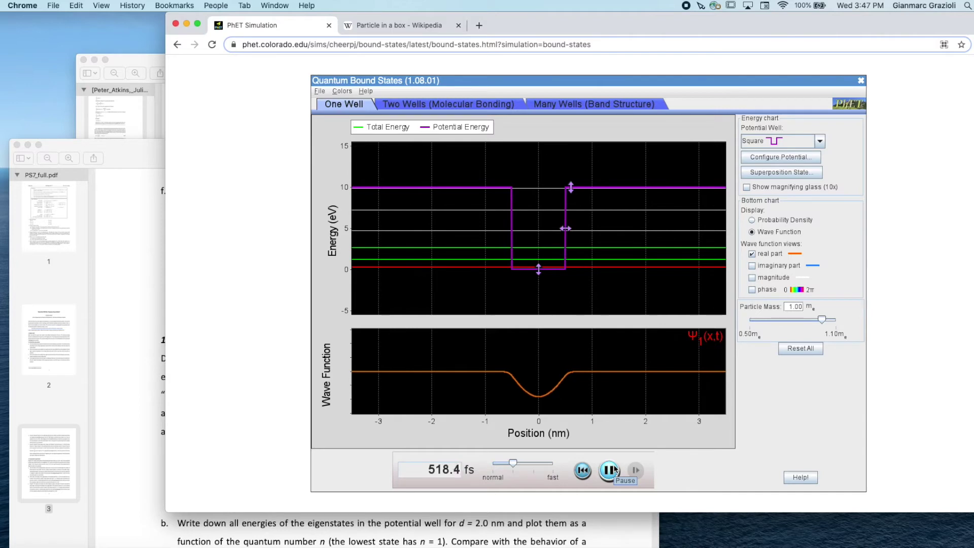
{"action": "left_click", "coordinate": [612, 470]}
{"action": "left_click", "coordinate": [615, 469]}
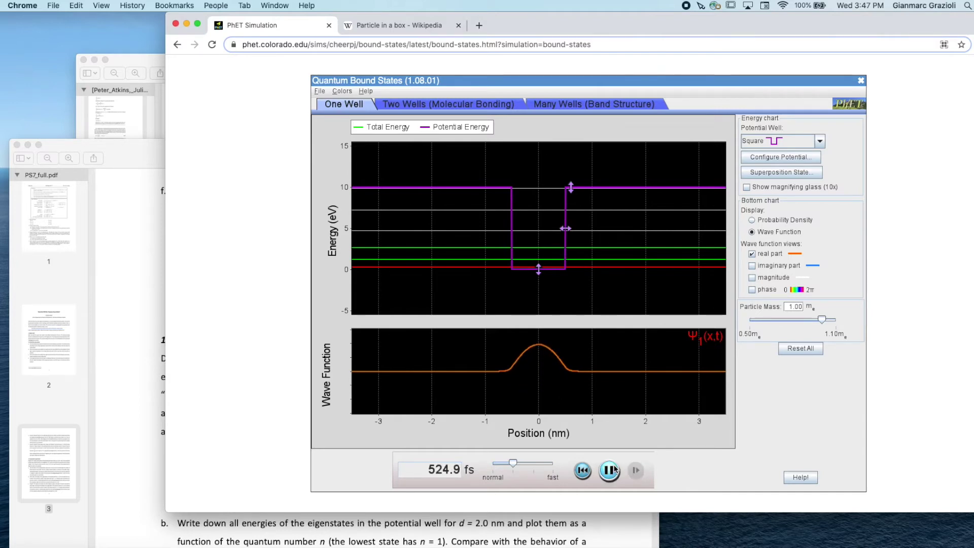
{"action": "left_click", "coordinate": [615, 470]}
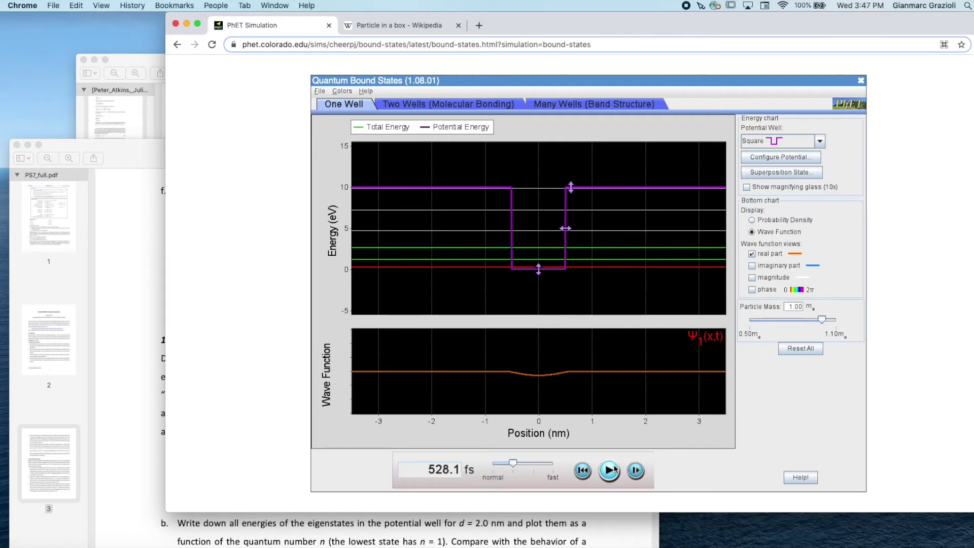
Step: Show the imaginary part alongside the real part again, then review all of question f in PS7_full.pdf
{"action": "left_click", "coordinate": [752, 267]}
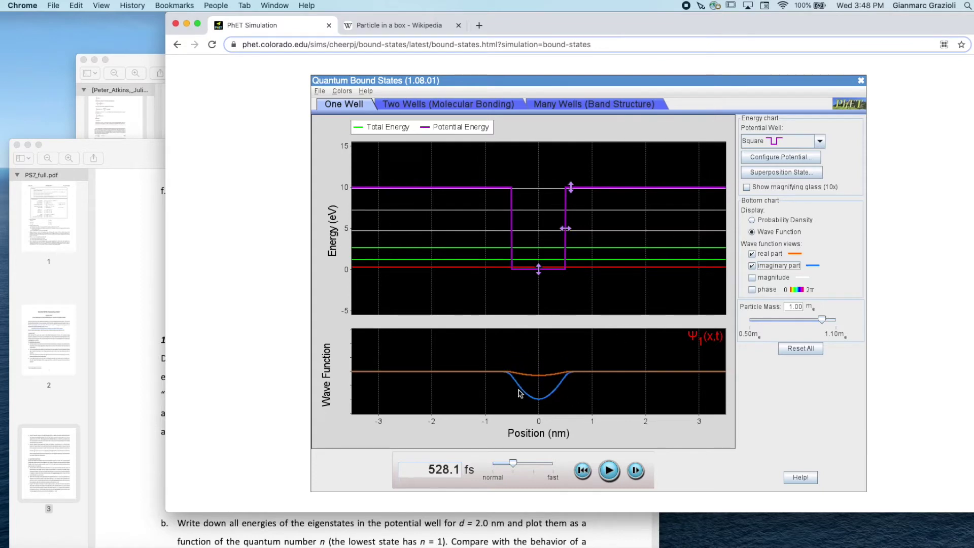
{"action": "left_click", "coordinate": [149, 247]}
{"action": "scroll", "coordinate": [150, 247], "scroll_direction": "up", "scroll_amount": 3}
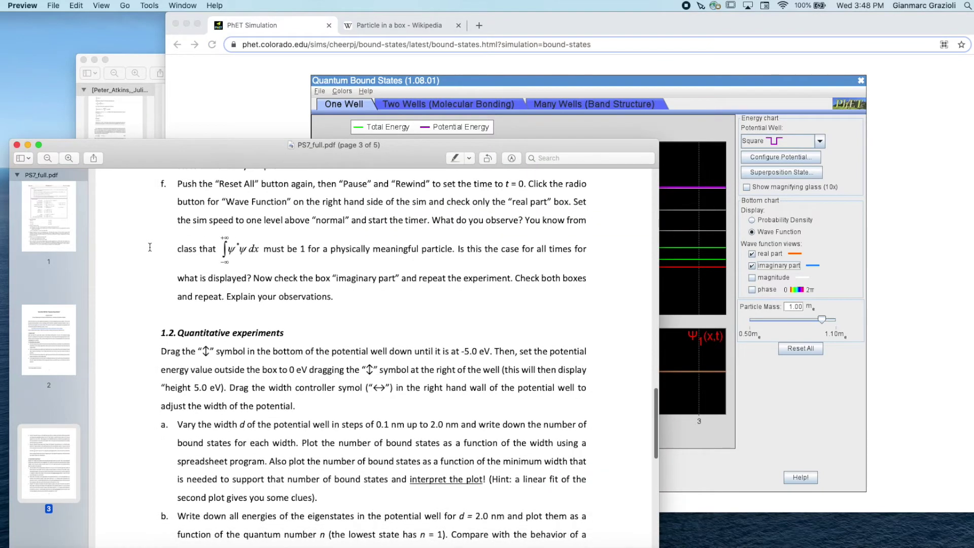
{"action": "left_click_drag", "start_coordinate": [174, 227], "coordinate": [376, 349]}
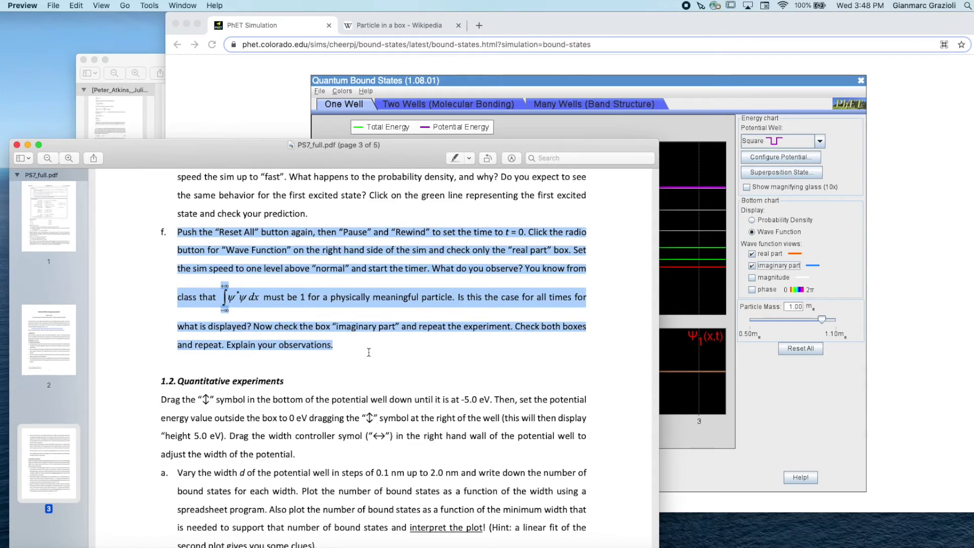
{"action": "left_click", "coordinate": [372, 361]}
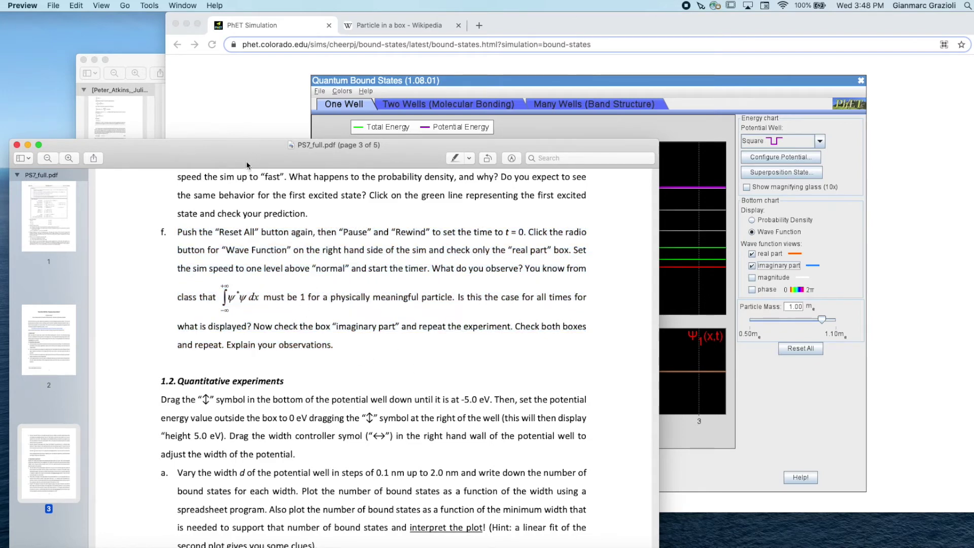
{"action": "left_click_drag", "start_coordinate": [246, 161], "coordinate": [245, 105]}
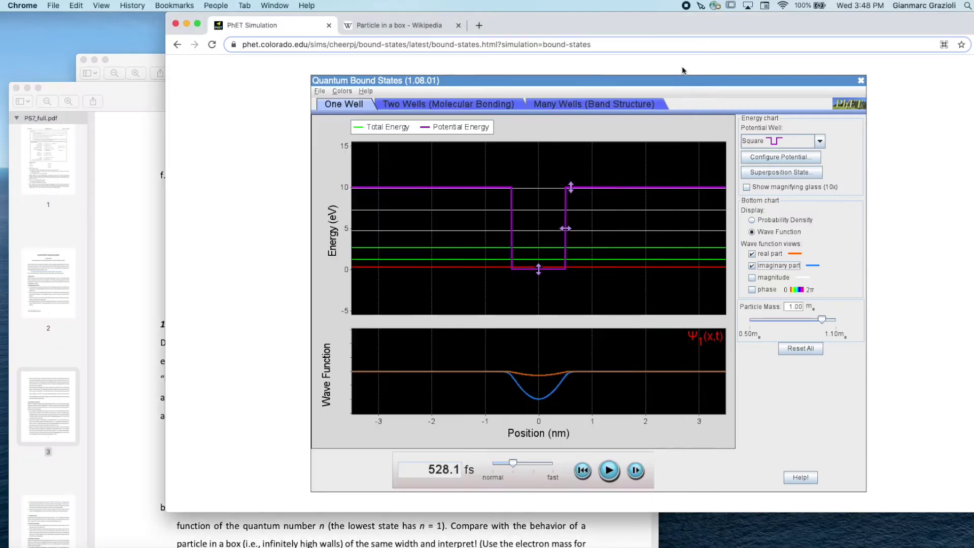
Step: Run the simulation and compare the first level's probability density with its wave function, leaving the probability density displayed and paused
{"action": "left_click", "coordinate": [680, 70]}
{"action": "left_click", "coordinate": [752, 220]}
{"action": "left_click", "coordinate": [610, 470]}
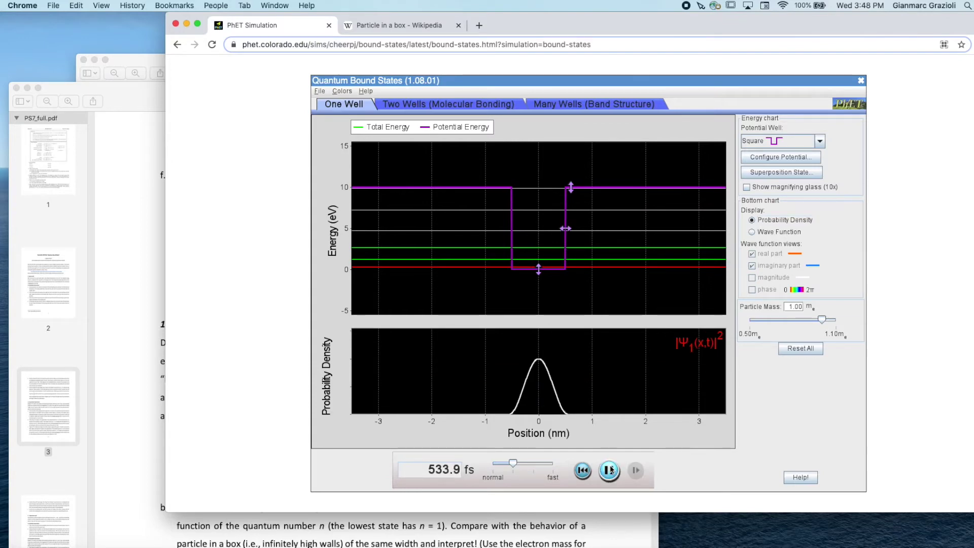
{"action": "left_click", "coordinate": [752, 232]}
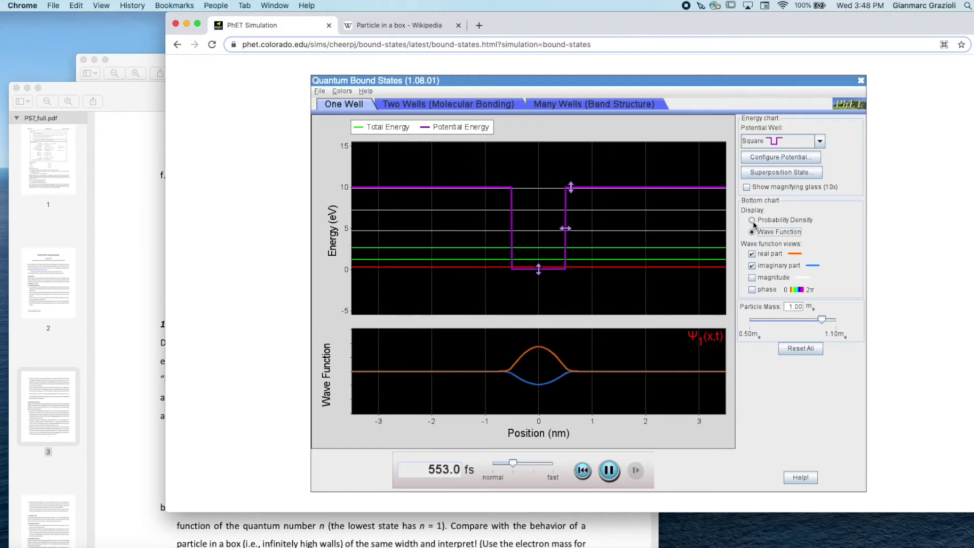
{"action": "left_click", "coordinate": [753, 222]}
{"action": "left_click", "coordinate": [607, 471]}
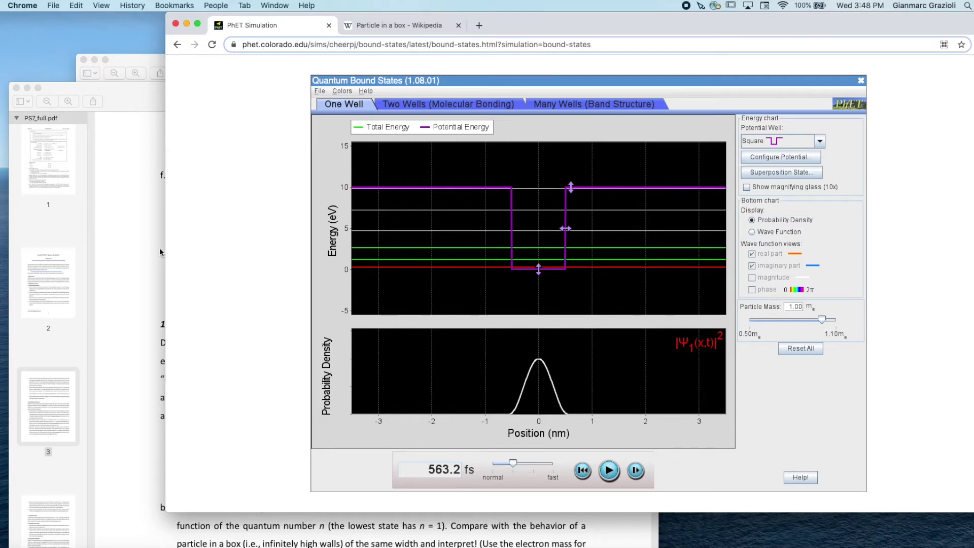
Step: Reread the normalization part of question f in PS7_full.pdf and return to the simulation
{"action": "left_click", "coordinate": [124, 227]}
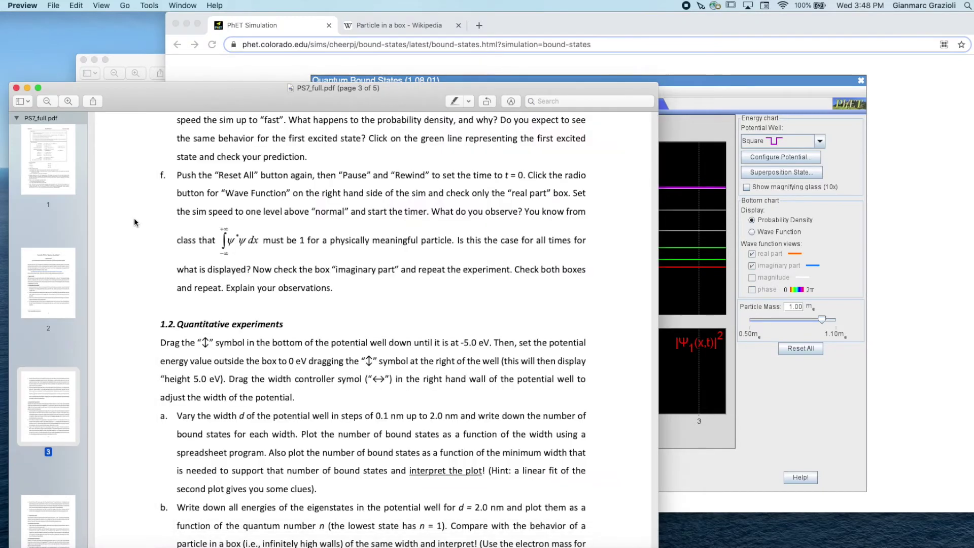
{"action": "scroll", "coordinate": [219, 262], "scroll_direction": "up", "scroll_amount": 1}
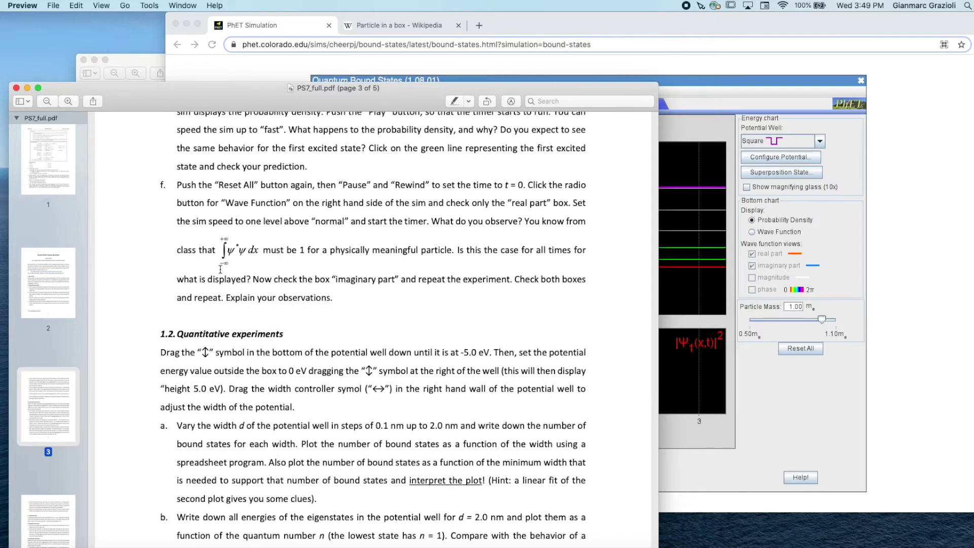
{"action": "left_click", "coordinate": [832, 449]}
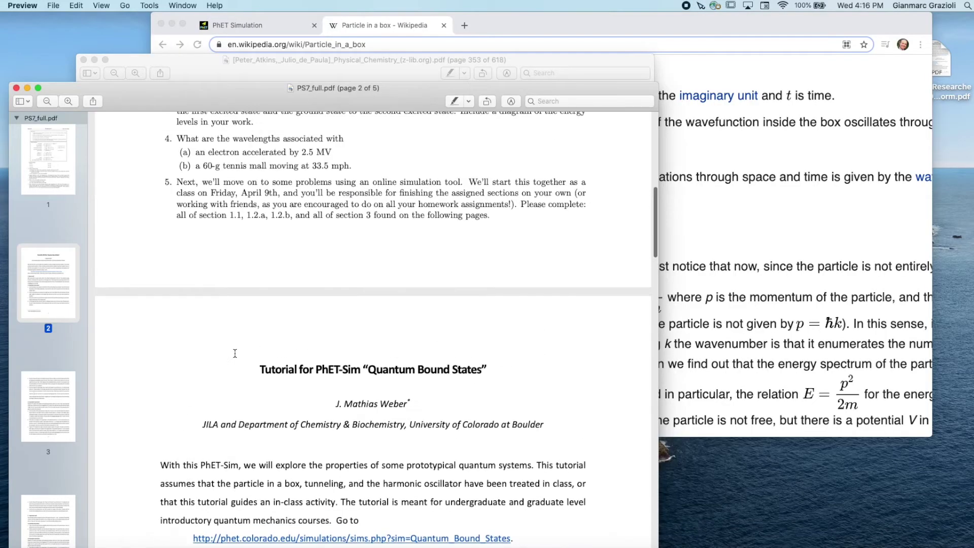
Step: Review problem 5's assigned sections in PS7_full.pdf, then go through the tutorial to section 1.2, part a
{"action": "scroll", "coordinate": [235, 353], "scroll_direction": "up", "scroll_amount": 3}
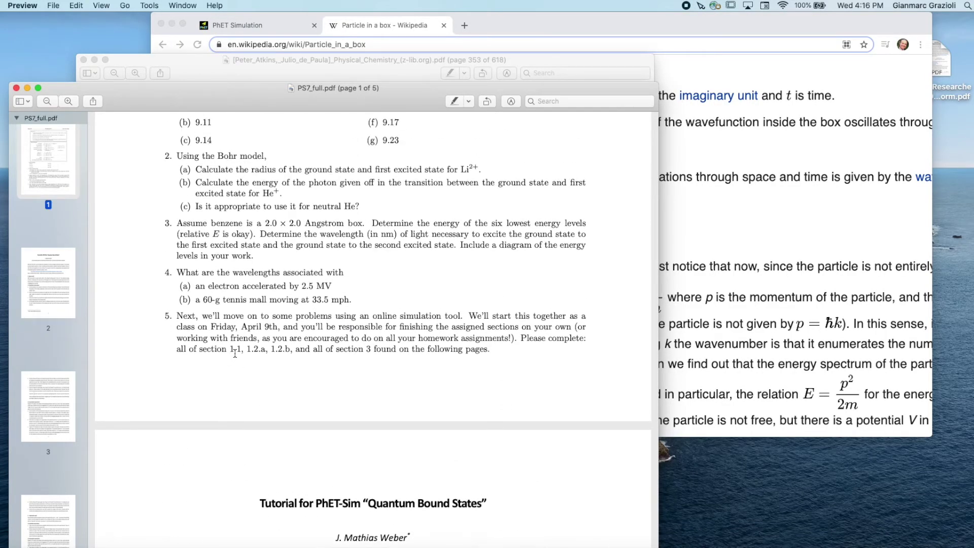
{"action": "scroll", "coordinate": [230, 367], "scroll_direction": "down", "scroll_amount": 3}
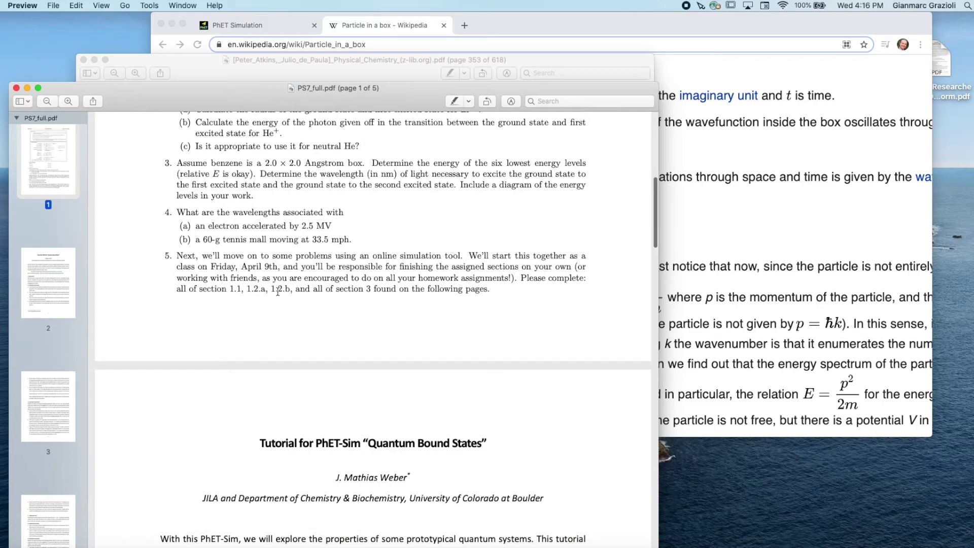
{"action": "scroll", "coordinate": [280, 330], "scroll_direction": "down", "scroll_amount": 20}
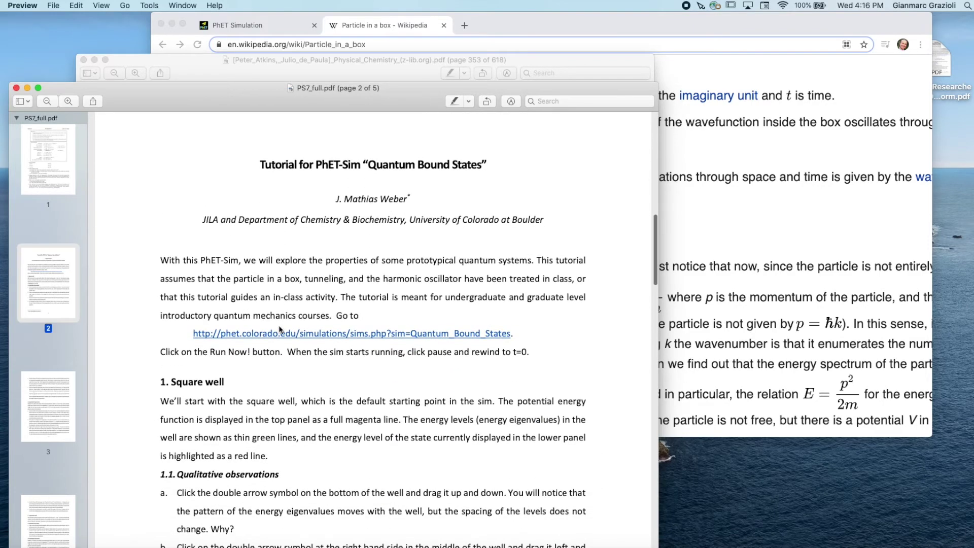
{"action": "scroll", "coordinate": [280, 330], "scroll_direction": "up", "scroll_amount": 10}
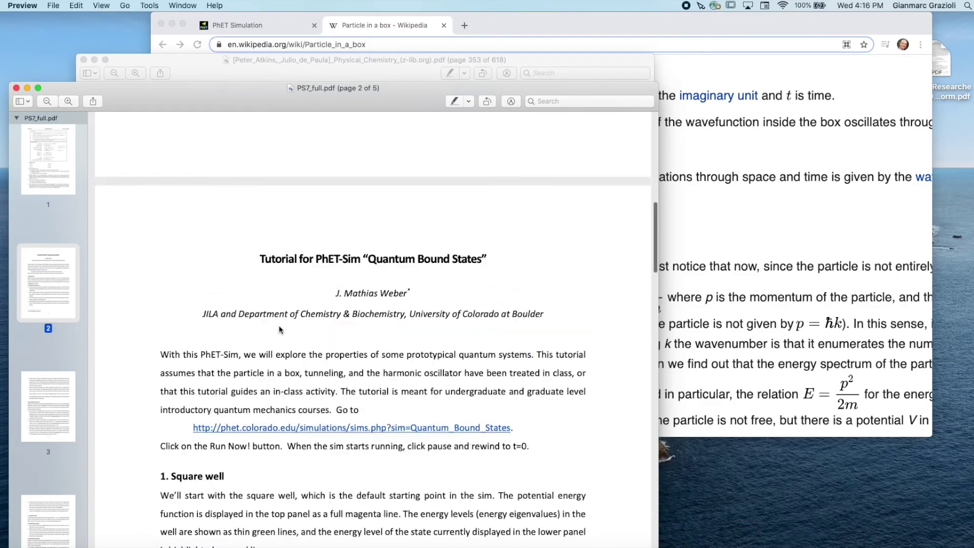
{"action": "scroll", "coordinate": [280, 330], "scroll_direction": "down", "scroll_amount": 10}
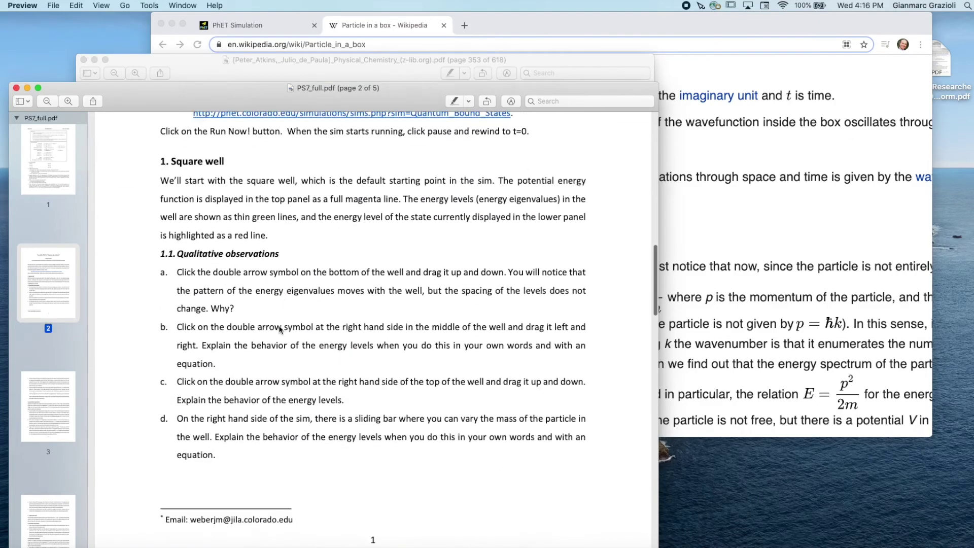
{"action": "scroll", "coordinate": [280, 330], "scroll_direction": "down", "scroll_amount": 10}
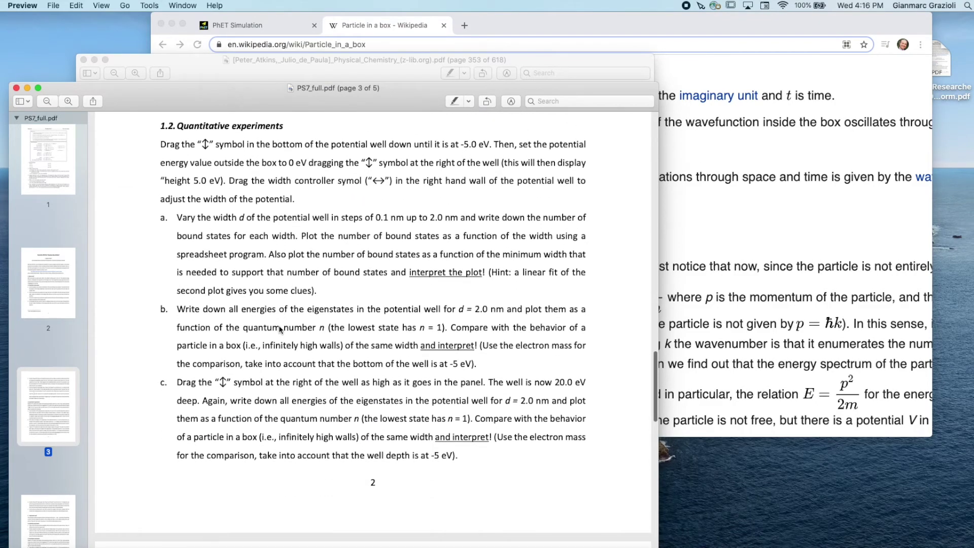
{"action": "left_click_drag", "start_coordinate": [162, 213], "coordinate": [234, 219]}
{"action": "left_click", "coordinate": [274, 255]}
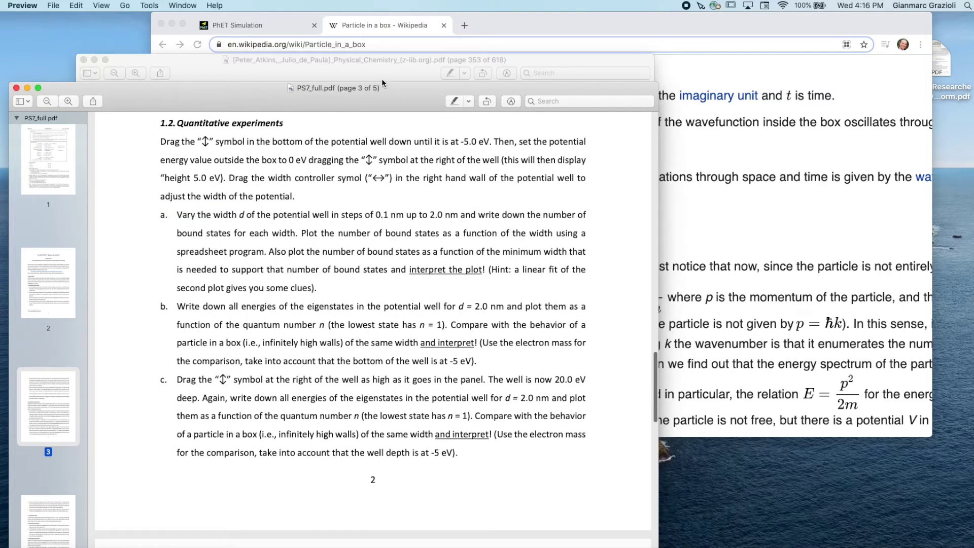
Step: Switch to the PhET simulation in Chrome and lower the bottom of the square well to -5.0 eV as section 1.2 instructs
{"action": "left_click", "coordinate": [464, 25]}
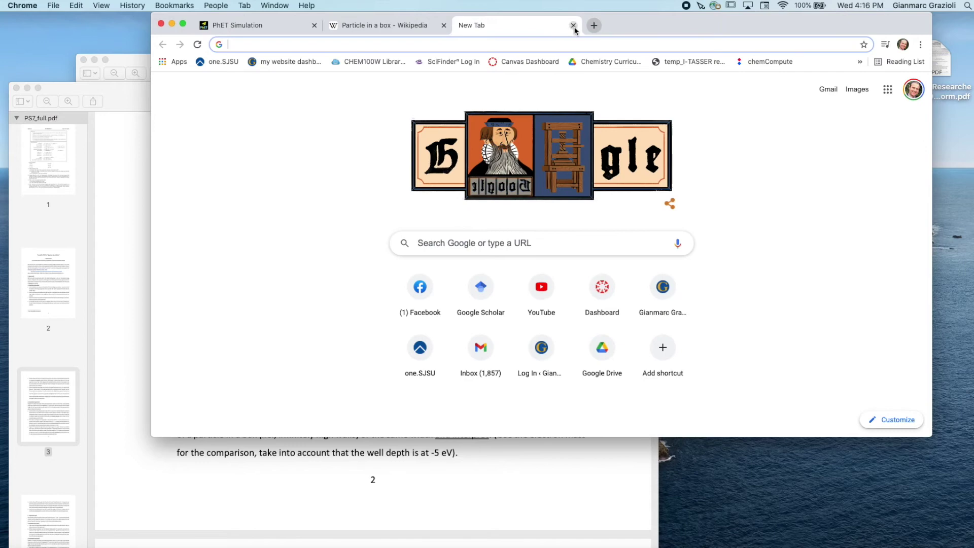
{"action": "left_click", "coordinate": [574, 26]}
{"action": "left_click", "coordinate": [260, 27]}
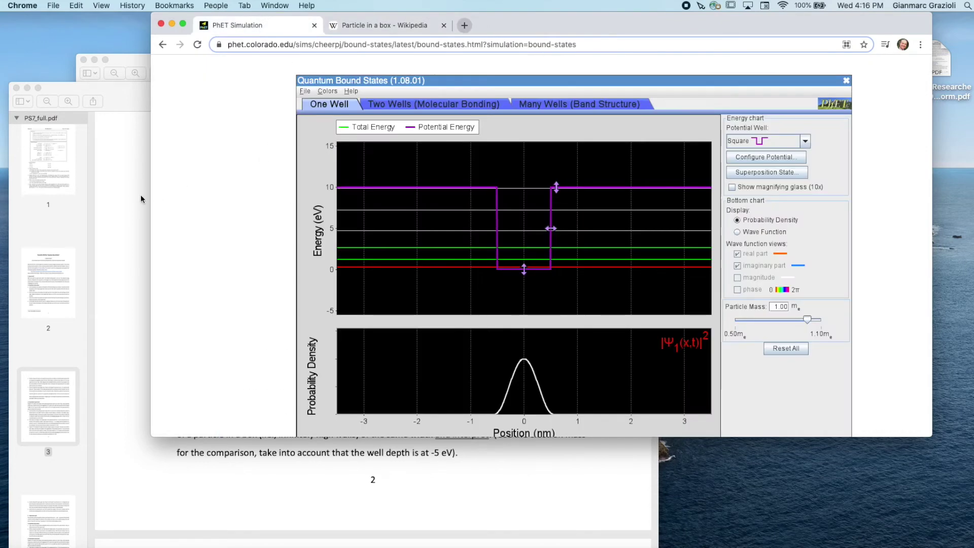
{"action": "left_click", "coordinate": [124, 198]}
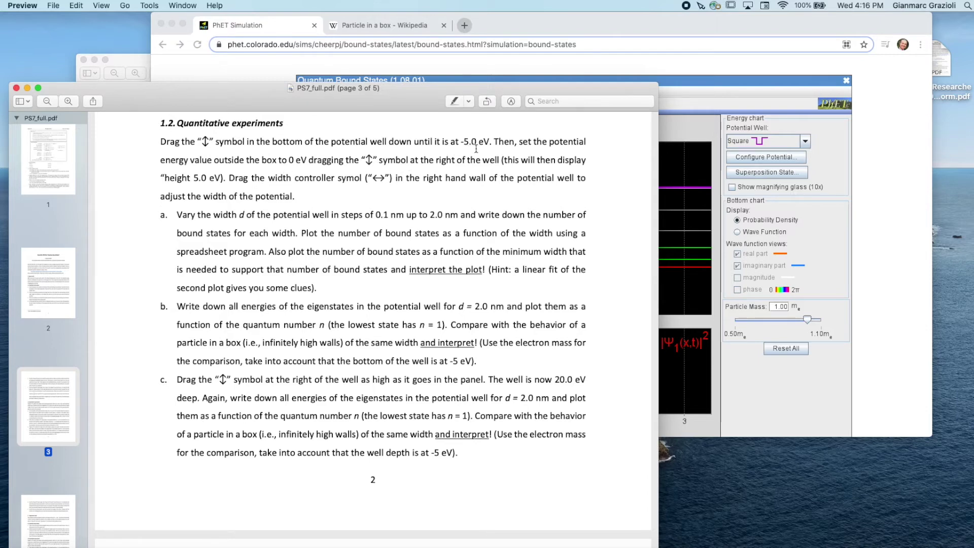
{"action": "left_click", "coordinate": [274, 63]}
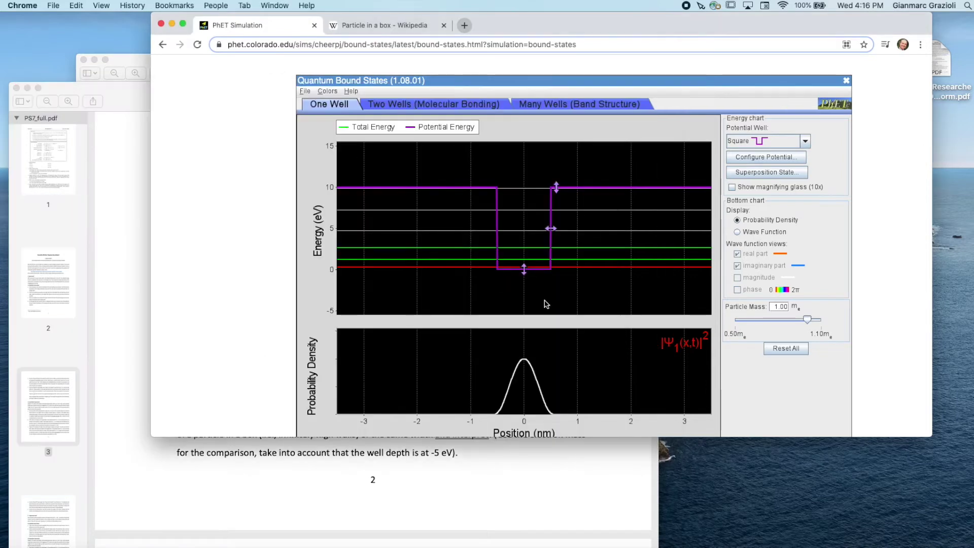
{"action": "mouse_move", "coordinate": [525, 271]}
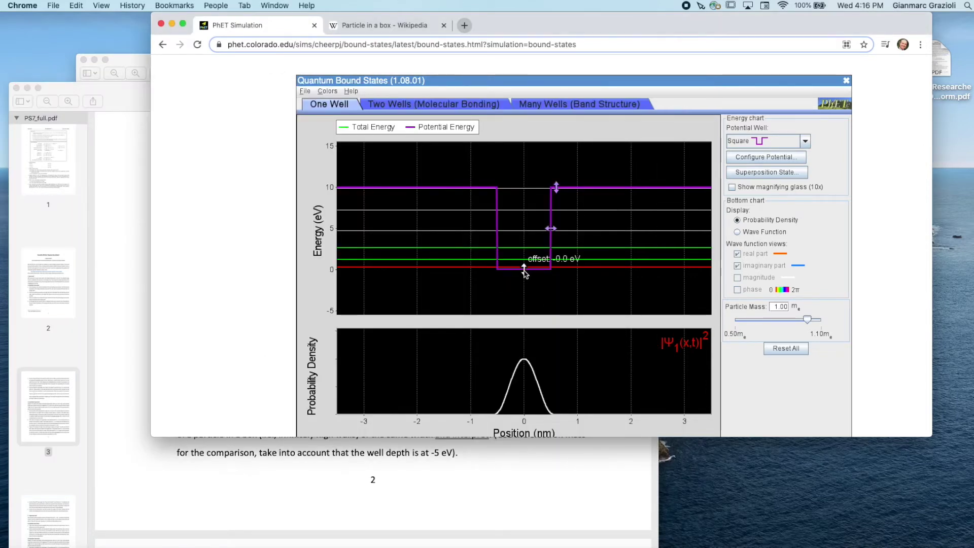
{"action": "left_click_drag", "start_coordinate": [524, 271], "coordinate": [525, 312]}
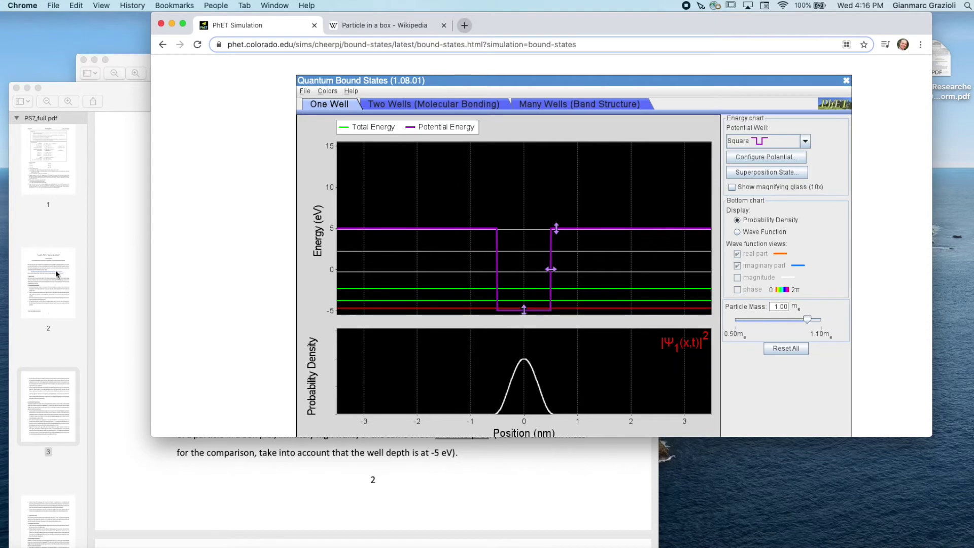
Step: Check section 1.2 again and lower the potential energy outside the well to 0 eV
{"action": "left_click", "coordinate": [140, 270]}
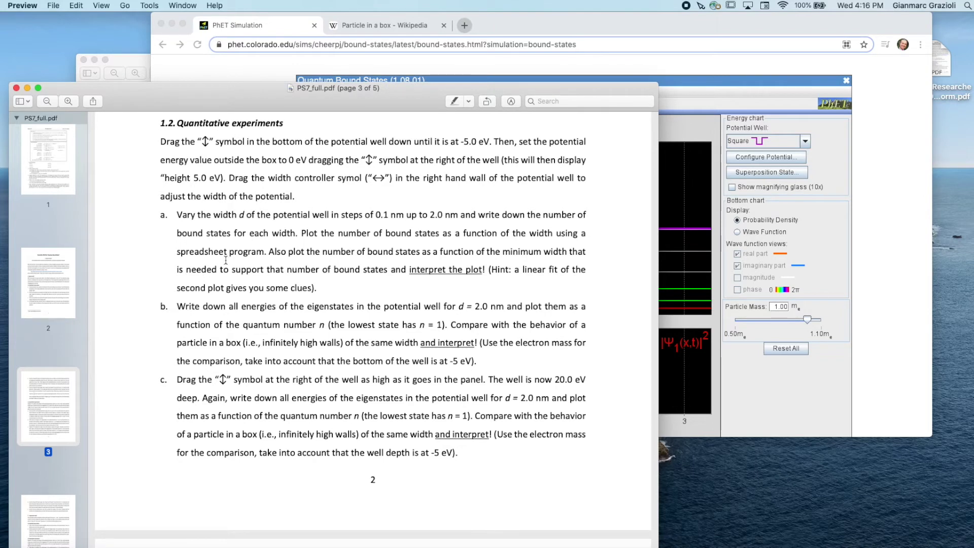
{"action": "left_click", "coordinate": [252, 74]}
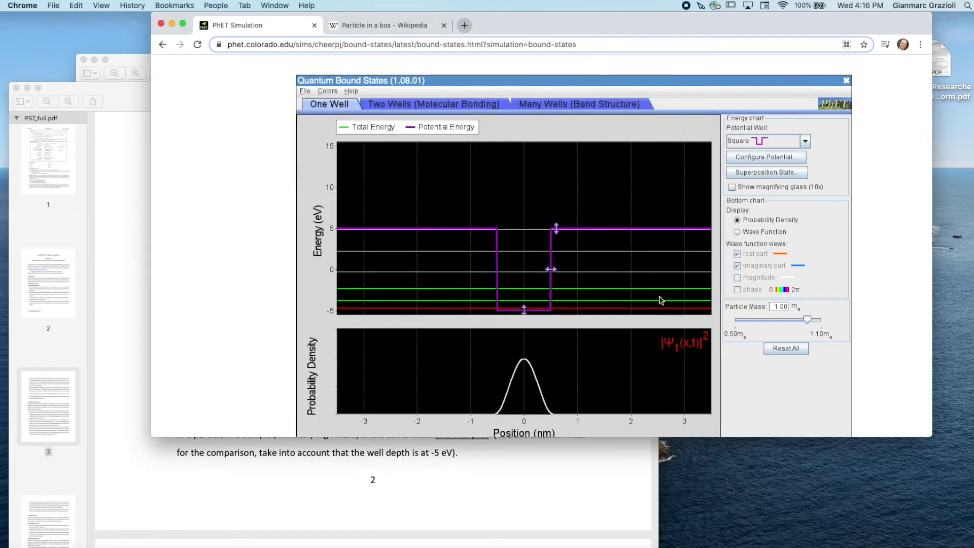
{"action": "left_click_drag", "start_coordinate": [557, 228], "coordinate": [564, 273]}
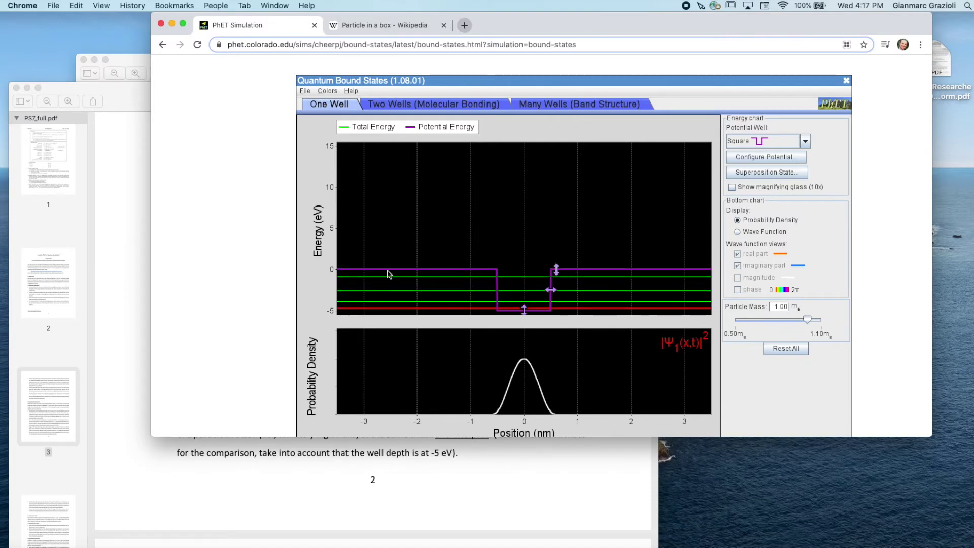
Step: Reread the section 1.2 setup instructions in PS7_full.pdf on the potential outside the box, the well height and the width control
{"action": "left_click", "coordinate": [136, 271]}
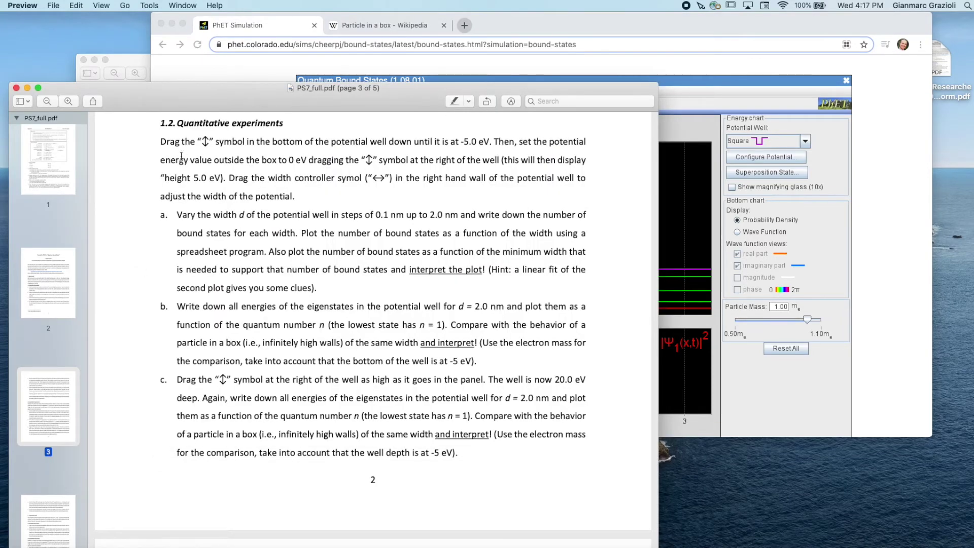
{"action": "left_click_drag", "start_coordinate": [160, 160], "coordinate": [278, 160]}
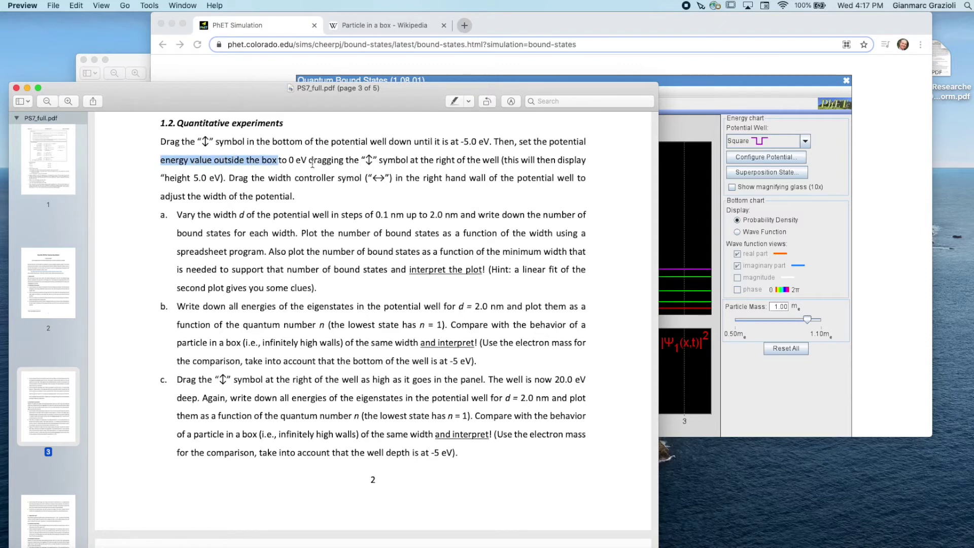
{"action": "left_click", "coordinate": [312, 162]}
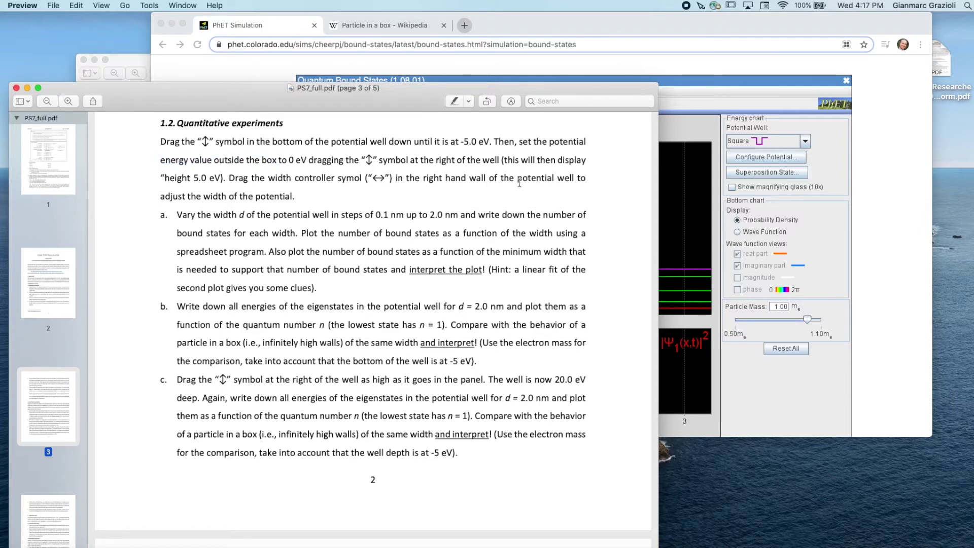
{"action": "left_click_drag", "start_coordinate": [419, 161], "coordinate": [511, 167]}
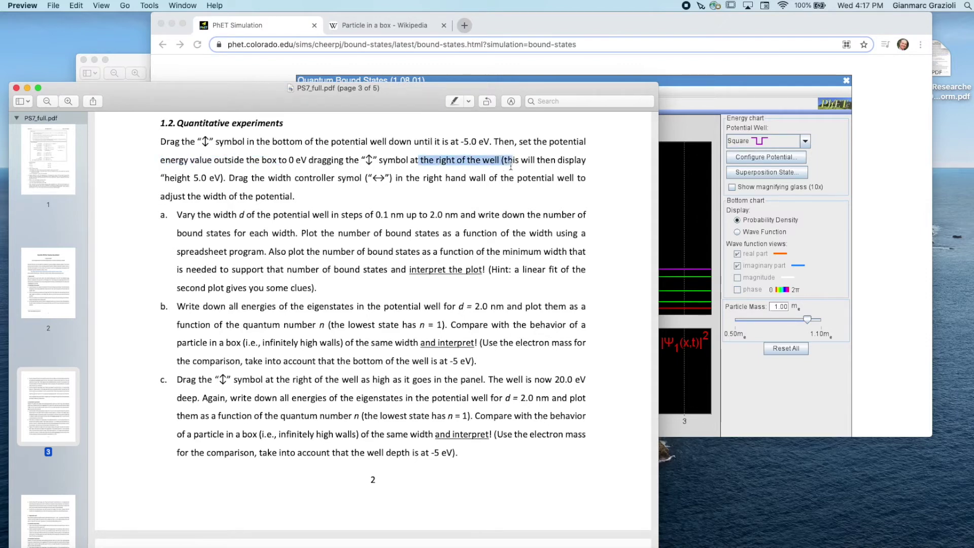
{"action": "left_click", "coordinate": [235, 197]}
{"action": "left_click_drag", "start_coordinate": [182, 179], "coordinate": [235, 178]}
{"action": "left_click", "coordinate": [325, 191]}
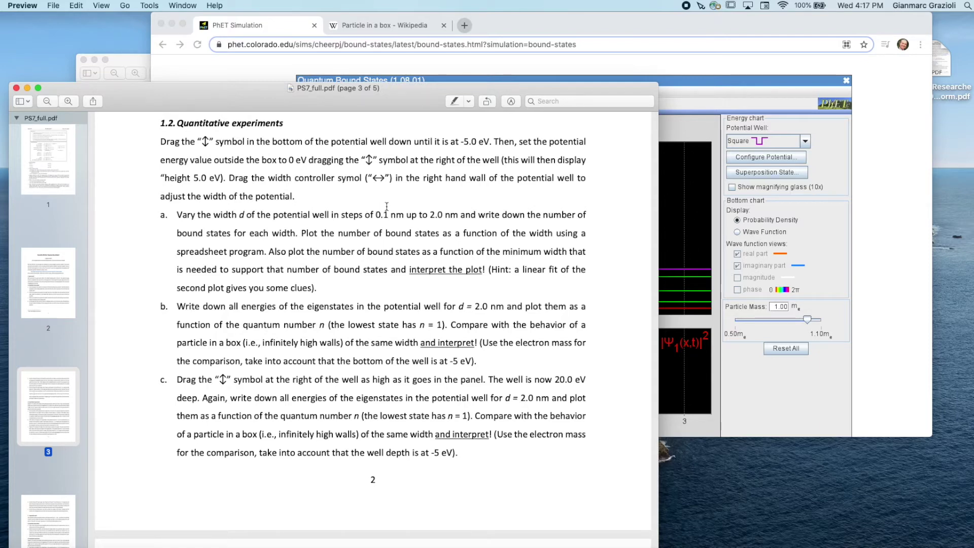
{"action": "scroll", "coordinate": [385, 197], "scroll_direction": "up", "scroll_amount": 1}
{"action": "left_click_drag", "start_coordinate": [397, 180], "coordinate": [441, 198]}
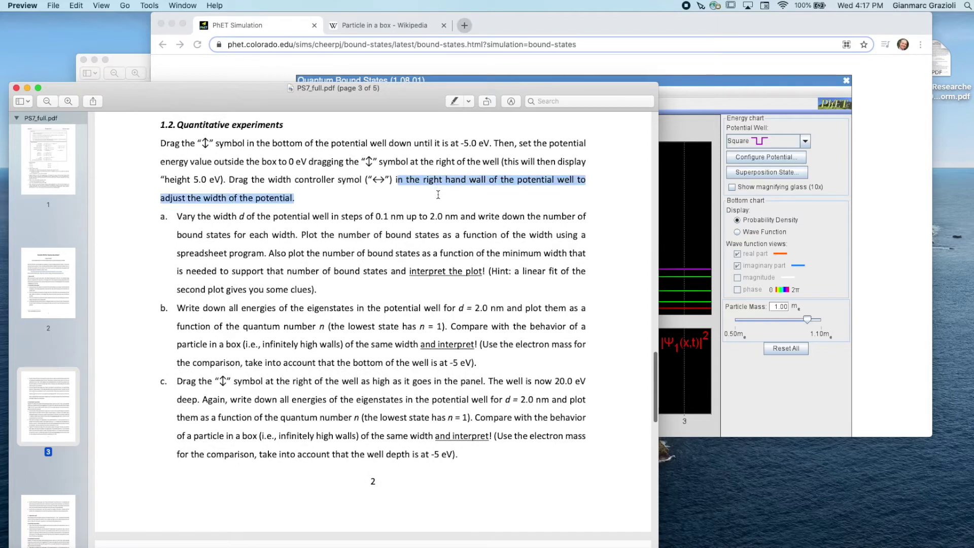
Step: Switch from the problem set PDF to the Quantum Bound States simulation and widen the square potential well
{"action": "scroll", "coordinate": [442, 198], "scroll_direction": "down", "scroll_amount": 1}
{"action": "left_click", "coordinate": [239, 109]}
{"action": "left_click", "coordinate": [231, 66]}
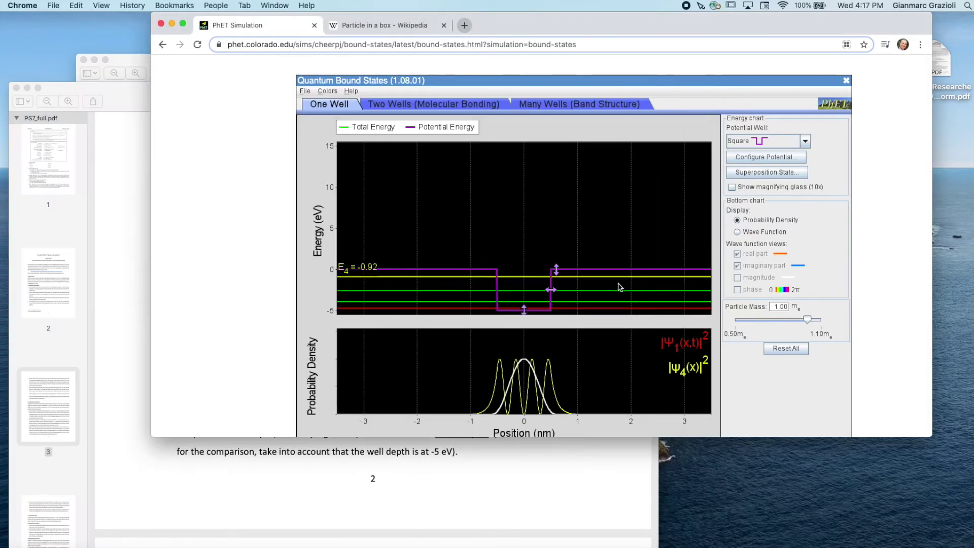
{"action": "left_click_drag", "start_coordinate": [551, 290], "coordinate": [588, 296]}
Step: Return to the problem set PDF and read the quantitative experiments instructions on adjusting and varying the well width
{"action": "left_click", "coordinate": [128, 213]}
{"action": "scroll", "coordinate": [226, 259], "scroll_direction": "down", "scroll_amount": 1}
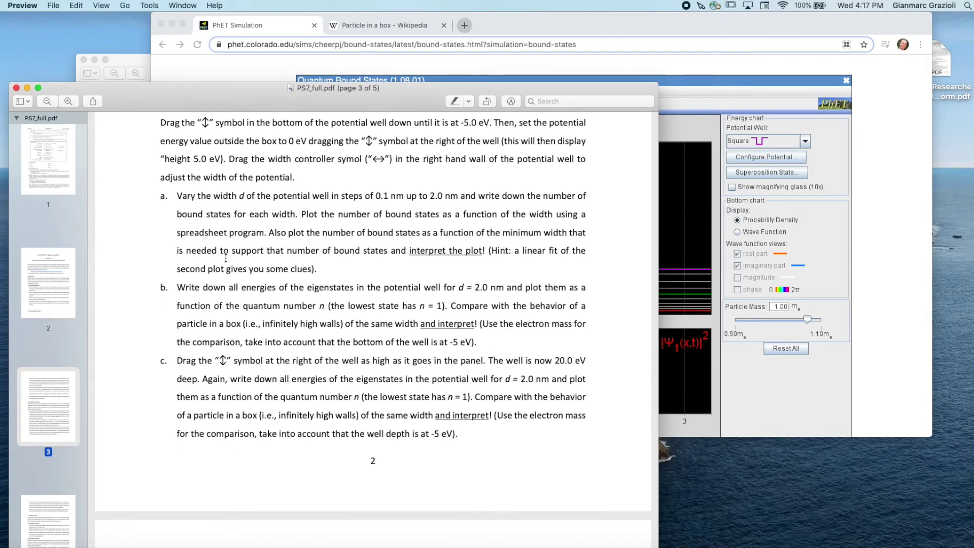
{"action": "left_click_drag", "start_coordinate": [174, 199], "coordinate": [315, 202]}
{"action": "left_click", "coordinate": [293, 268]}
{"action": "scroll", "coordinate": [283, 274], "scroll_direction": "up", "scroll_amount": 2}
{"action": "scroll", "coordinate": [283, 275], "scroll_direction": "down", "scroll_amount": 1}
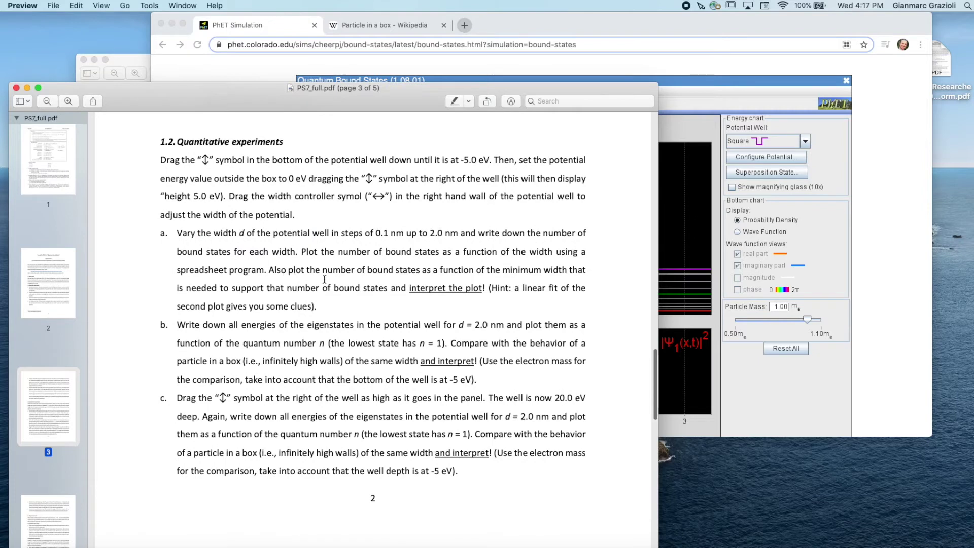
{"action": "scroll", "coordinate": [333, 273], "scroll_direction": "up", "scroll_amount": 1}
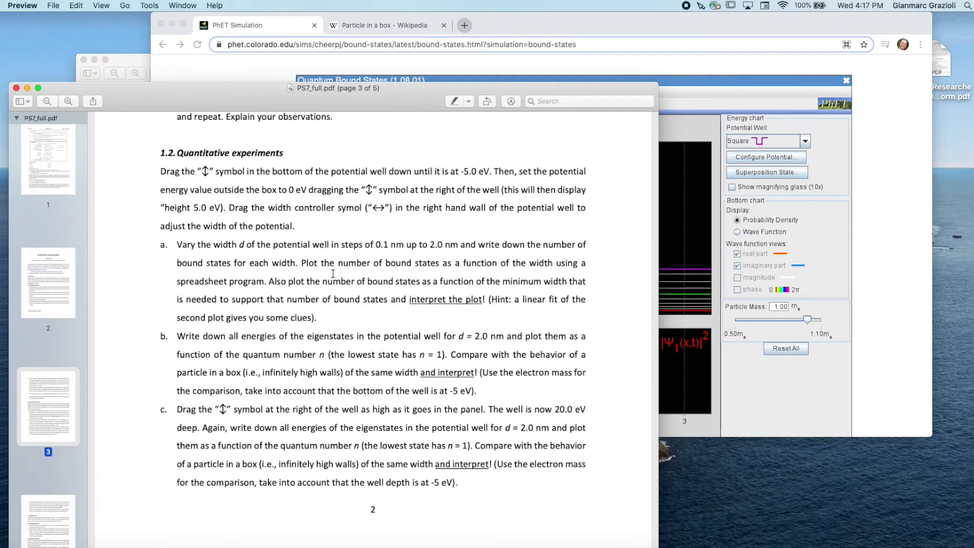
{"action": "scroll", "coordinate": [333, 274], "scroll_direction": "down", "scroll_amount": 1}
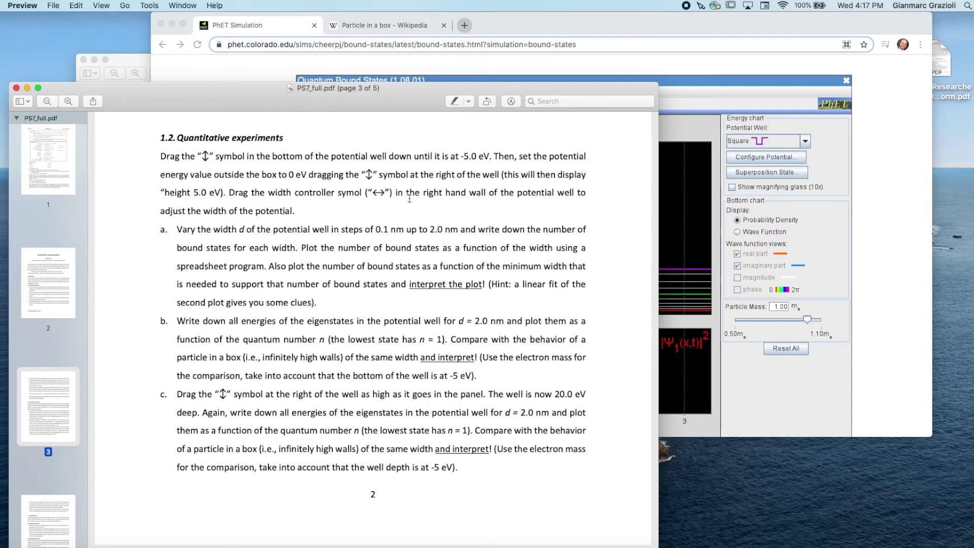
{"action": "left_click_drag", "start_coordinate": [330, 191], "coordinate": [341, 206]}
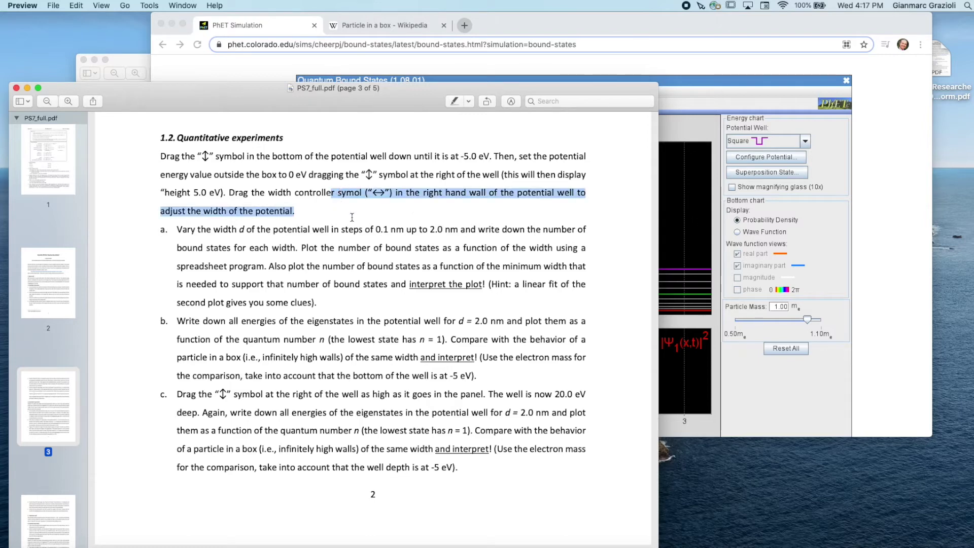
{"action": "left_click", "coordinate": [352, 217]}
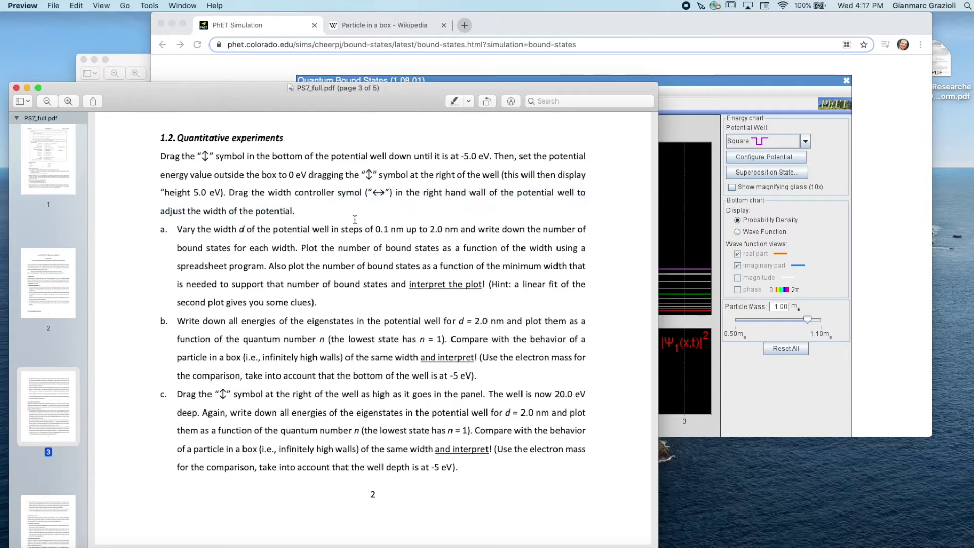
Step: Switch to the Quantum Bound States simulation and narrow the potential well to 0.2 nm
{"action": "left_click", "coordinate": [547, 28]}
{"action": "left_click_drag", "start_coordinate": [588, 290], "coordinate": [532, 291]}
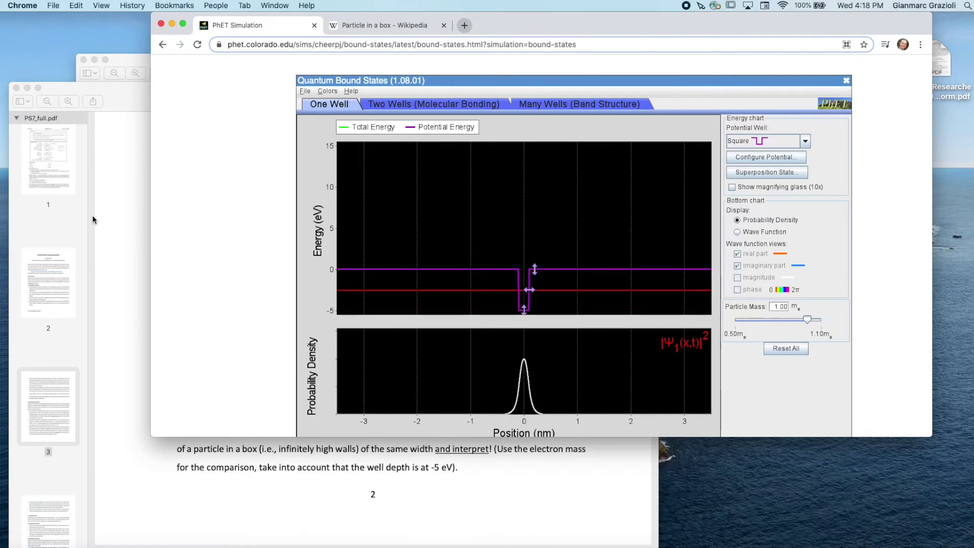
Step: Examine part a of the problem set PDF for the required width step size and maximum well width
{"action": "left_click", "coordinate": [123, 221]}
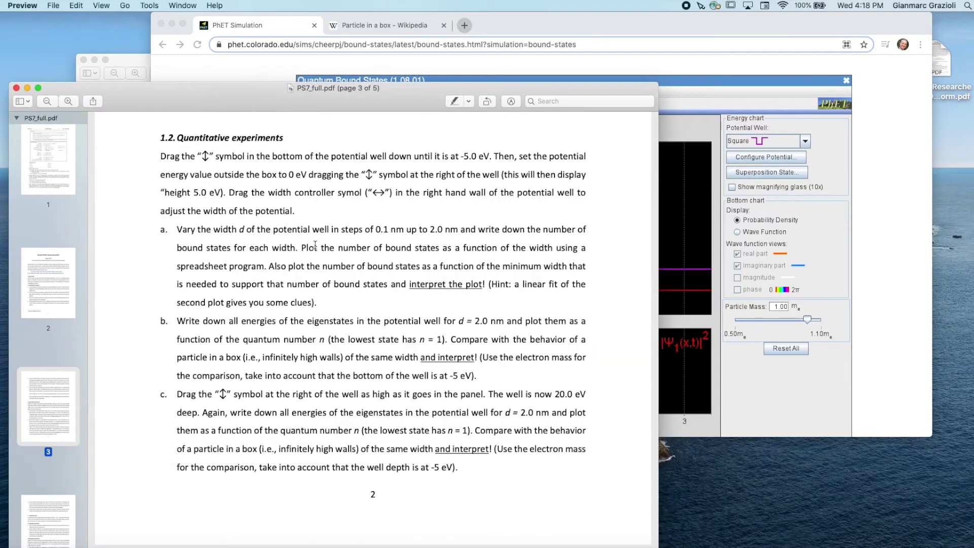
{"action": "left_click_drag", "start_coordinate": [358, 229], "coordinate": [398, 229]}
{"action": "left_click", "coordinate": [404, 233]}
{"action": "scroll", "coordinate": [464, 239], "scroll_direction": "up", "scroll_amount": 1}
{"action": "scroll", "coordinate": [463, 238], "scroll_direction": "down", "scroll_amount": 1}
{"action": "left_click_drag", "start_coordinate": [331, 231], "coordinate": [457, 229]}
{"action": "left_click", "coordinate": [388, 224]}
{"action": "left_click_drag", "start_coordinate": [375, 226], "coordinate": [401, 227]}
{"action": "left_click", "coordinate": [441, 222]}
{"action": "scroll", "coordinate": [441, 222], "scroll_direction": "up", "scroll_amount": 1}
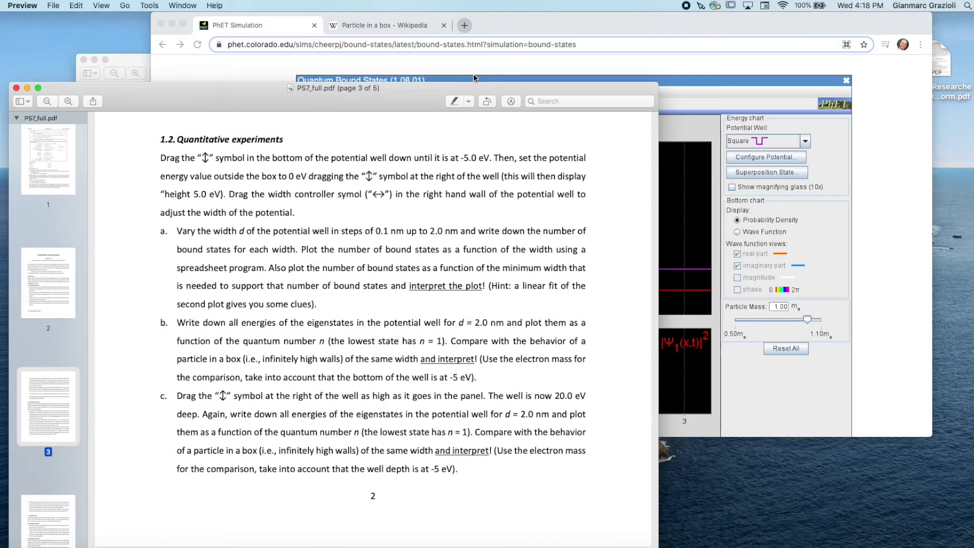
Step: Set the potential well's width to 0.1 nm in the simulation and recheck the problem set instructions
{"action": "left_click", "coordinate": [519, 20]}
{"action": "left_click_drag", "start_coordinate": [529, 290], "coordinate": [525, 291]}
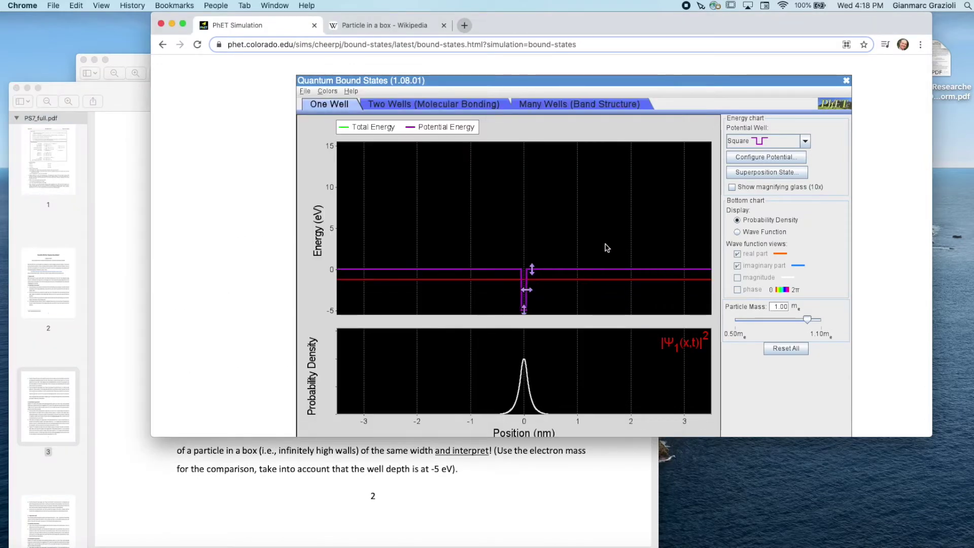
{"action": "left_click", "coordinate": [134, 211]}
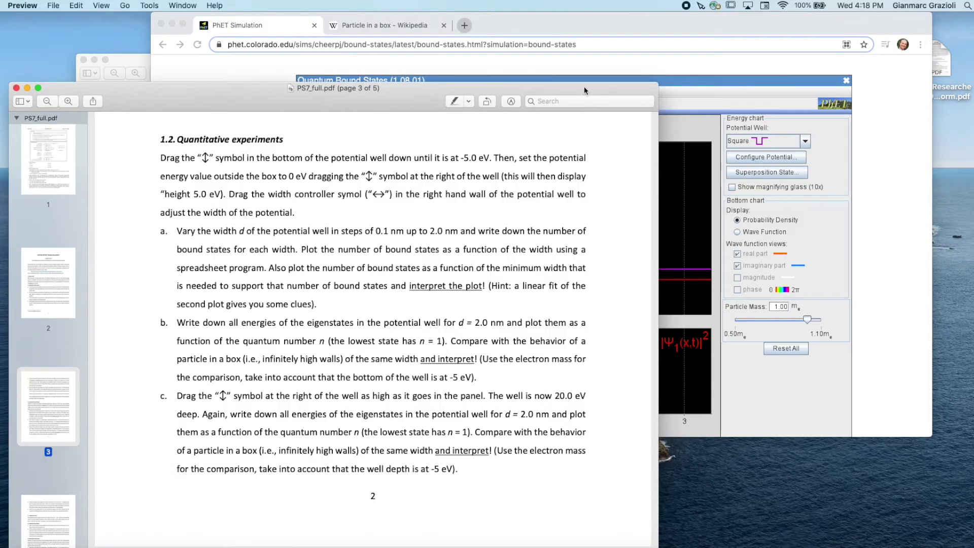
{"action": "left_click", "coordinate": [531, 18]}
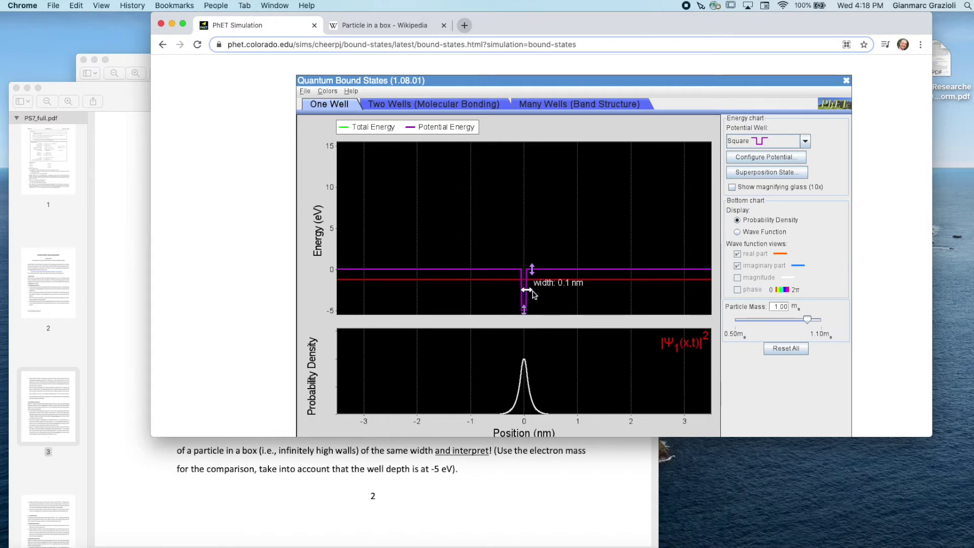
Step: Alternate the potential well's width between 0.2 nm and 0.1 nm, leaving it at 0.2 nm
{"action": "left_click_drag", "start_coordinate": [533, 291], "coordinate": [534, 293]}
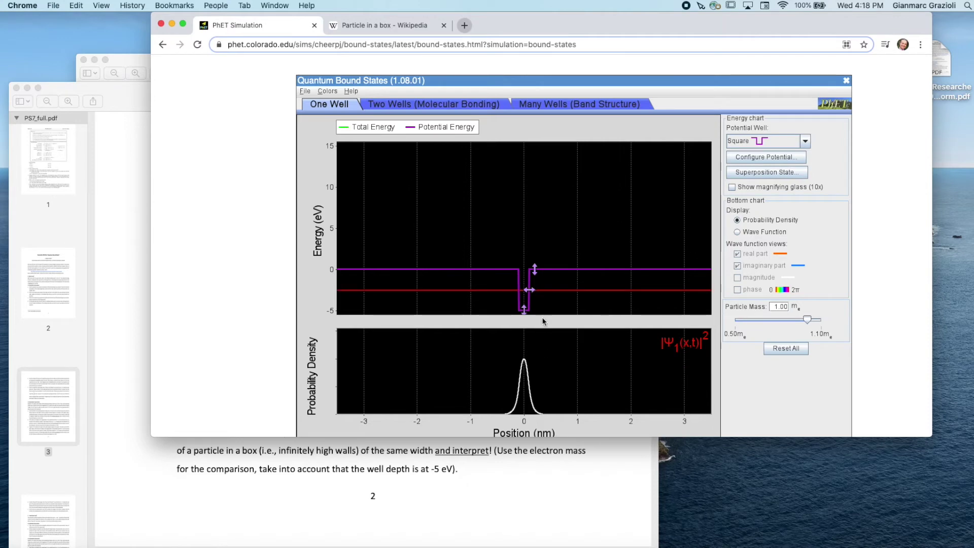
{"action": "left_click_drag", "start_coordinate": [532, 291], "coordinate": [527, 292]}
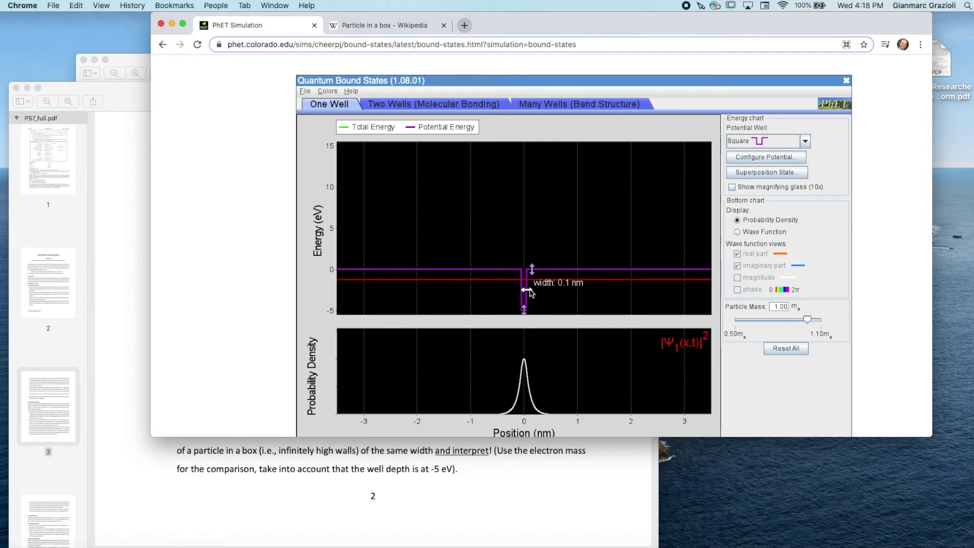
{"action": "left_click_drag", "start_coordinate": [528, 291], "coordinate": [532, 292]}
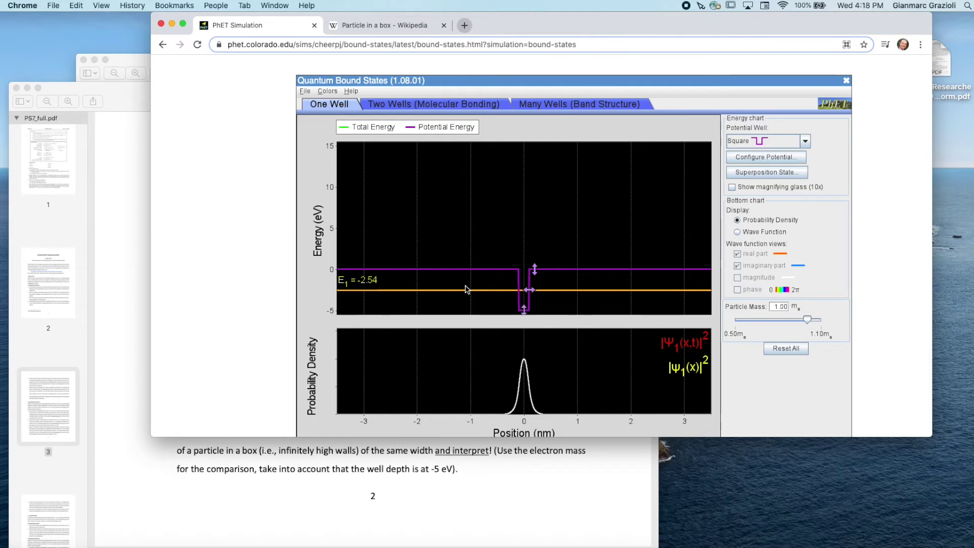
Step: Reread the part a instruction in the problem set PDF about bound states for each width
{"action": "left_click", "coordinate": [132, 250]}
{"action": "left_click_drag", "start_coordinate": [181, 250], "coordinate": [251, 268]}
{"action": "left_click", "coordinate": [294, 269]}
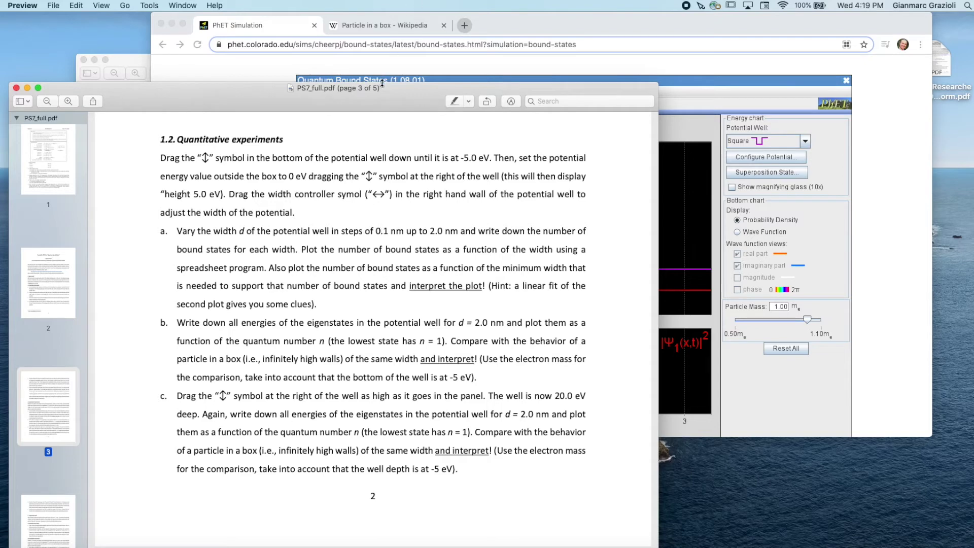
Step: Widen the potential well to 2.0 nm in the simulation and inspect its highest energy level
{"action": "left_click", "coordinate": [393, 64]}
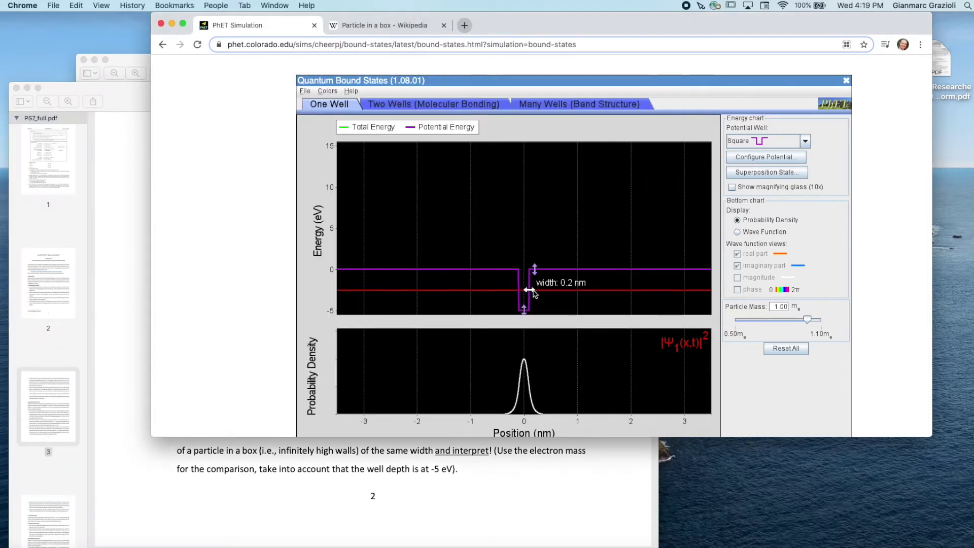
{"action": "left_click_drag", "start_coordinate": [534, 294], "coordinate": [583, 295]}
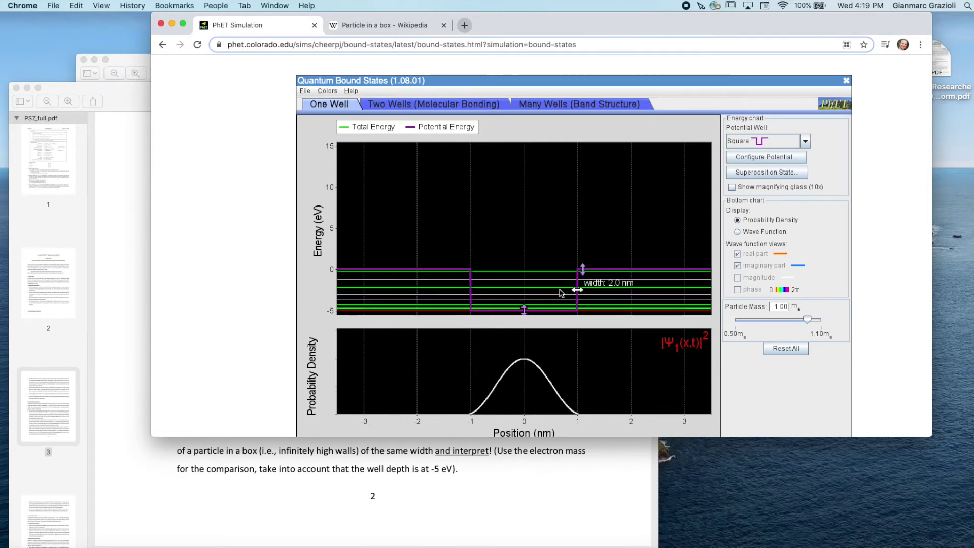
{"action": "mouse_move", "coordinate": [504, 284]}
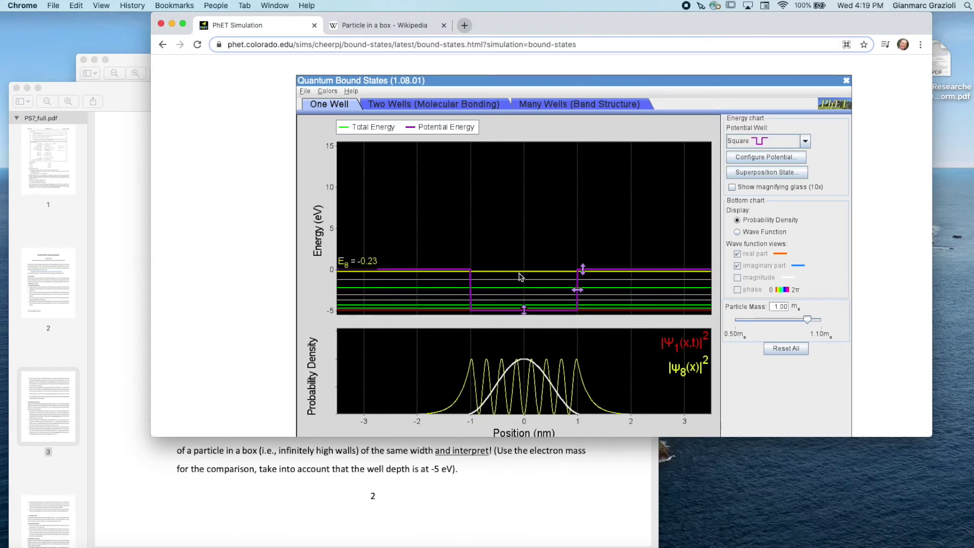
{"action": "mouse_move", "coordinate": [580, 291]}
{"action": "mouse_move", "coordinate": [580, 292]}
{"action": "left_mouse_down"}
{"action": "mouse_move", "coordinate": [522, 298]}
{"action": "mouse_move", "coordinate": [582, 296]}
{"action": "left_mouse_up"}
Step: Review the problem set's instruction to plot the number of bound states as a function of width
{"action": "left_click", "coordinate": [123, 269]}
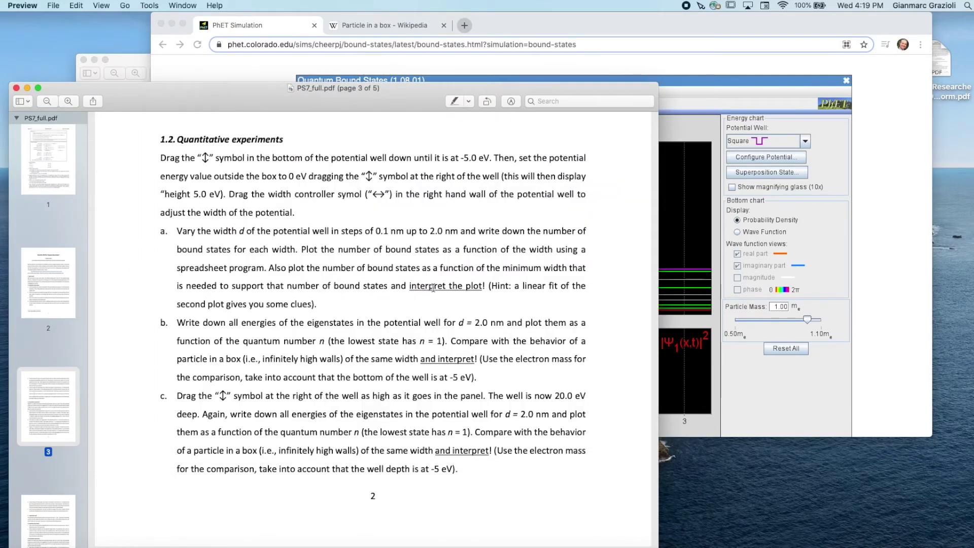
{"action": "left_click_drag", "start_coordinate": [301, 249], "coordinate": [503, 247]}
{"action": "left_click", "coordinate": [489, 247]}
Step: Switch to the simulation, narrow the potential well to 0.2 nm and step its width up to 0.3 nm
{"action": "left_click", "coordinate": [703, 30]}
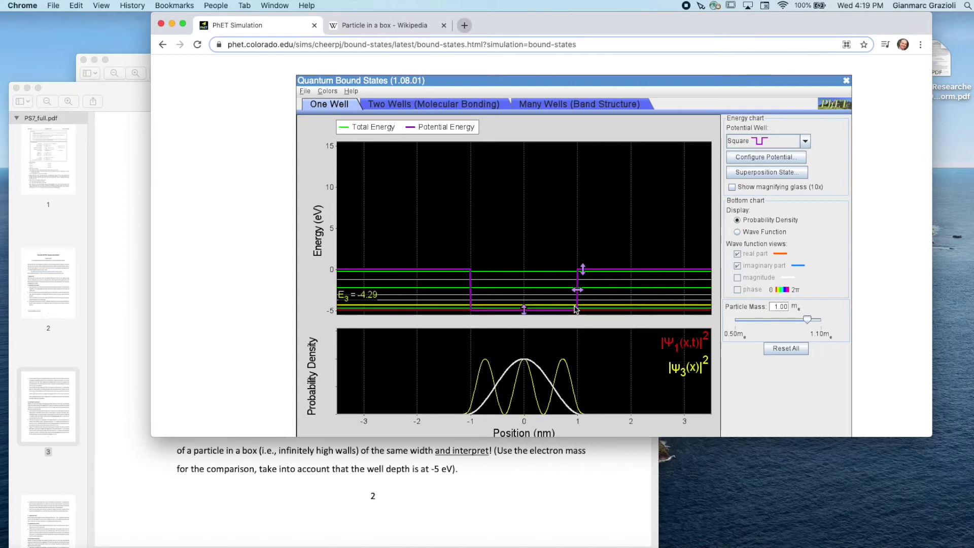
{"action": "left_click_drag", "start_coordinate": [582, 291], "coordinate": [535, 293]}
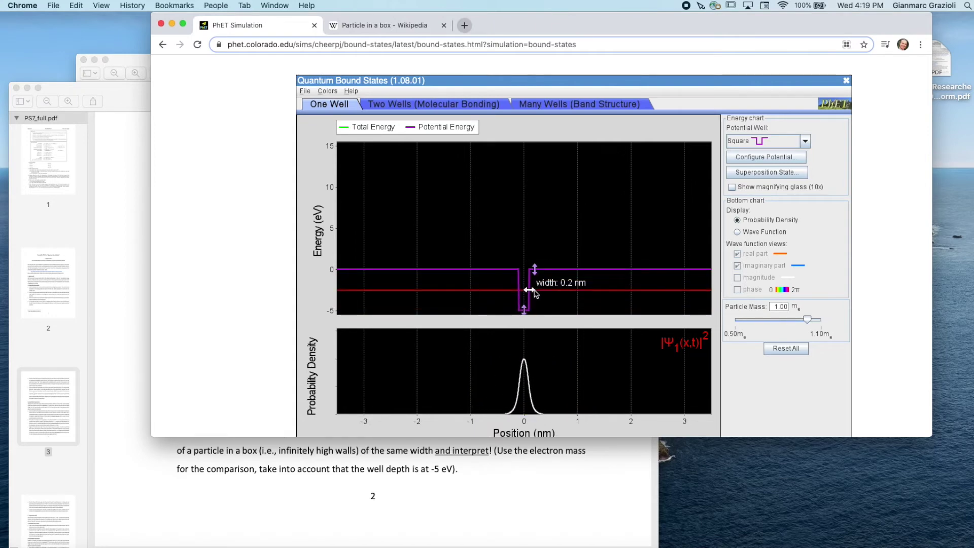
{"action": "left_click_drag", "start_coordinate": [534, 293], "coordinate": [535, 293]}
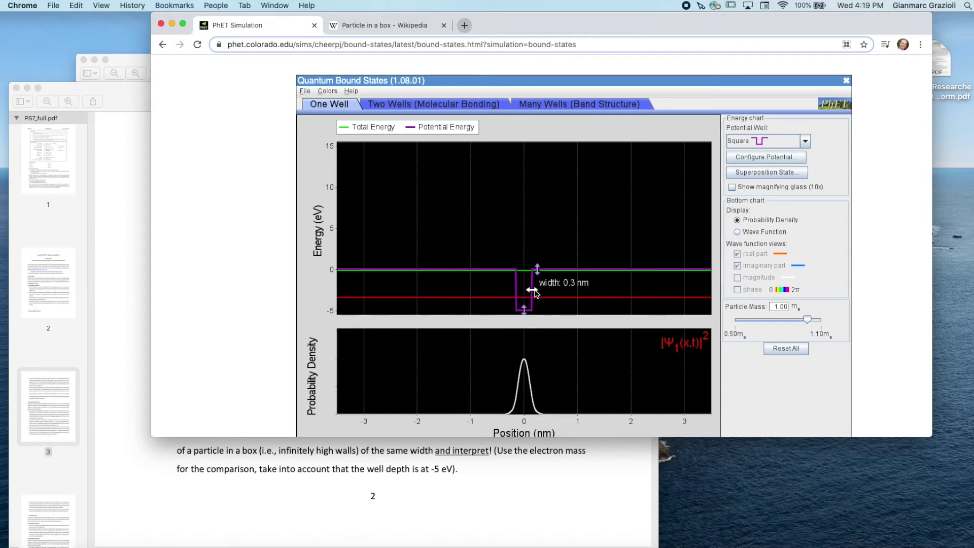
Step: Select the second energy level to plot its probability density, and widen the potential well to about 1.2 nm
{"action": "mouse_move", "coordinate": [527, 274]}
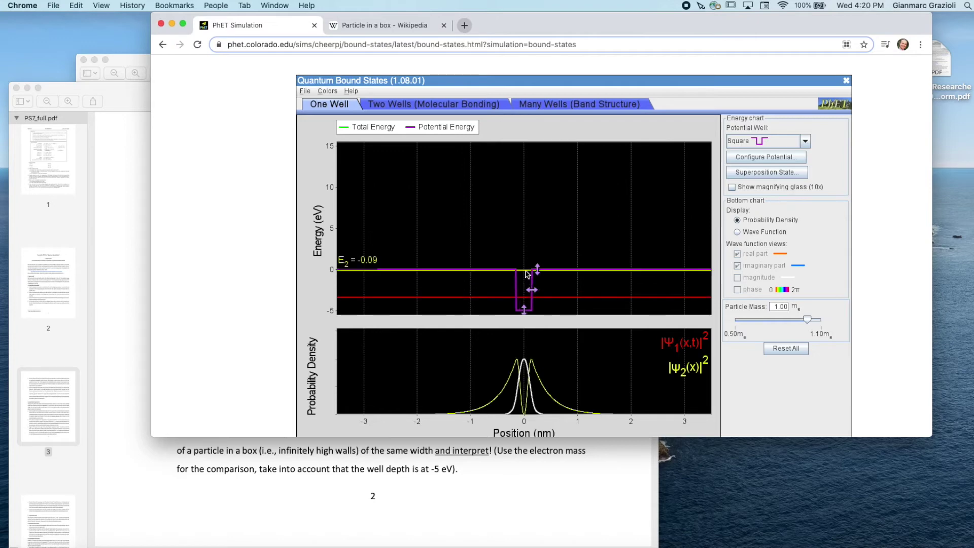
{"action": "left_click", "coordinate": [526, 274]}
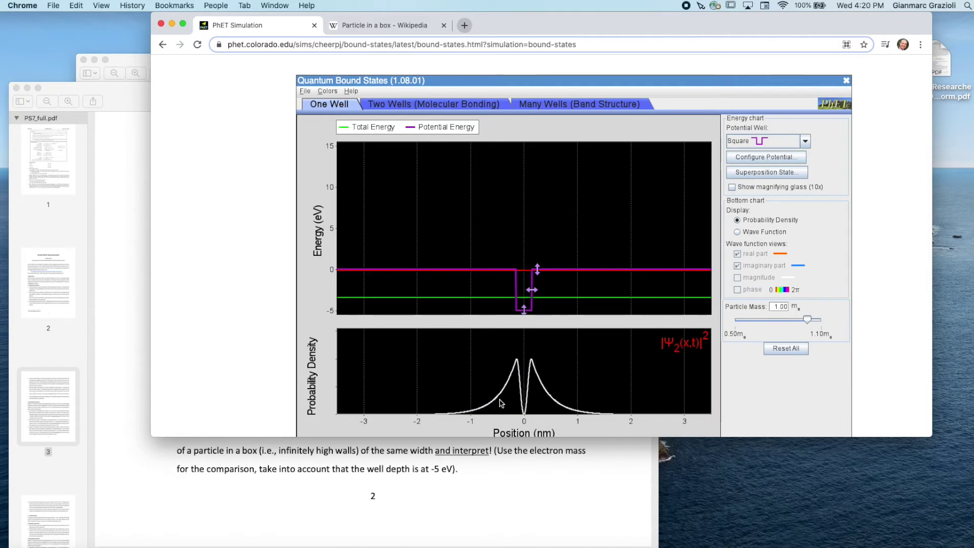
{"action": "mouse_move", "coordinate": [525, 274]}
{"action": "left_click_drag", "start_coordinate": [533, 290], "coordinate": [556, 293]}
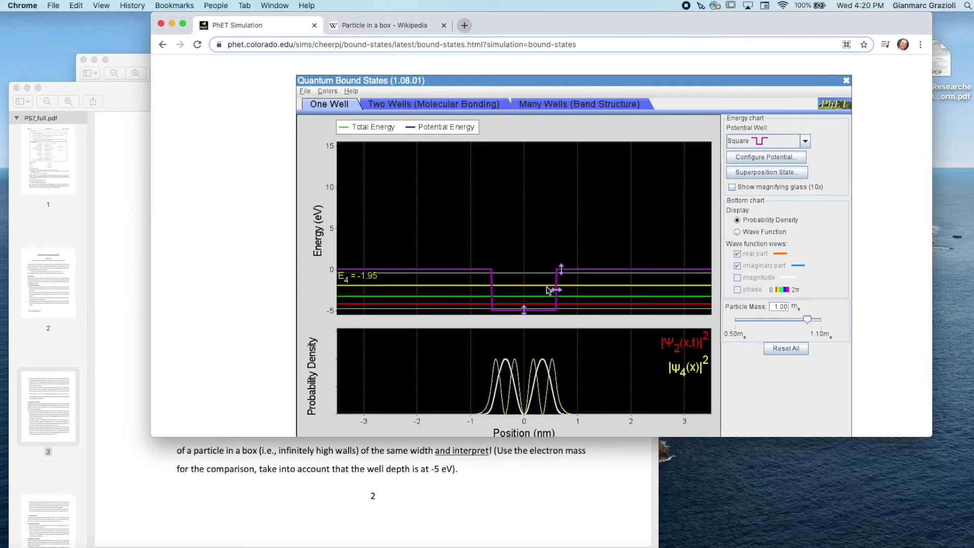
Step: Bring the problem set PDF to the front, enlarge its window and reposition it over the simulation
{"action": "left_click", "coordinate": [136, 231]}
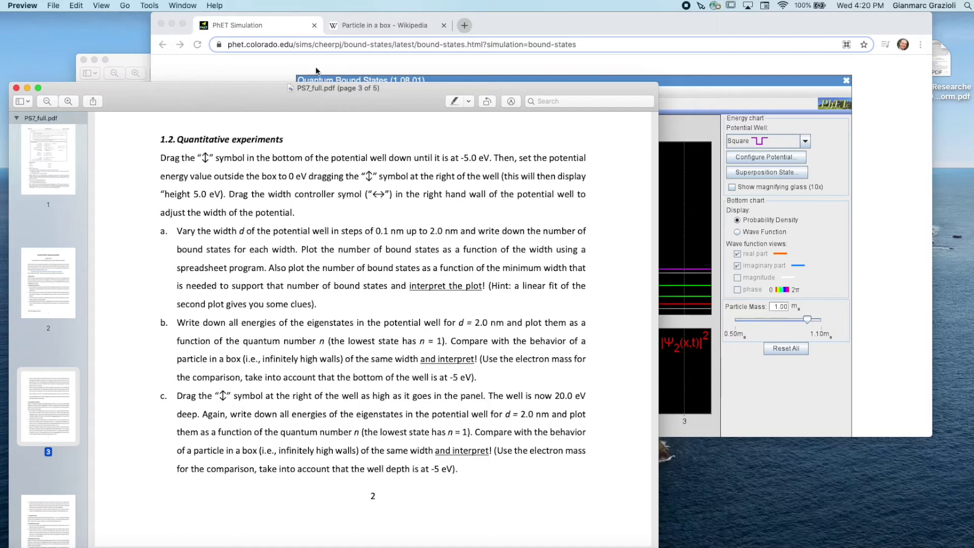
{"action": "left_click", "coordinate": [272, 64]}
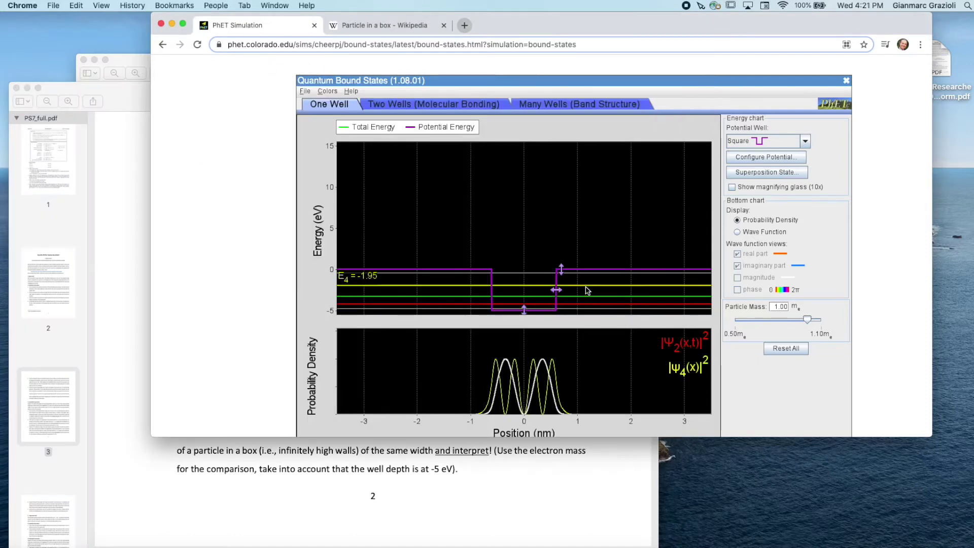
{"action": "left_click", "coordinate": [125, 264]}
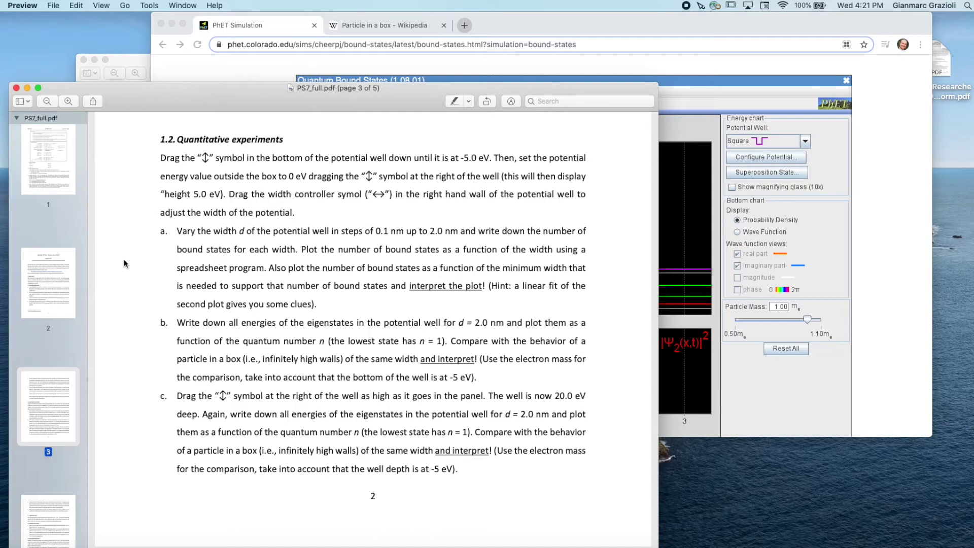
{"action": "left_click_drag", "start_coordinate": [658, 83], "coordinate": [709, 60]}
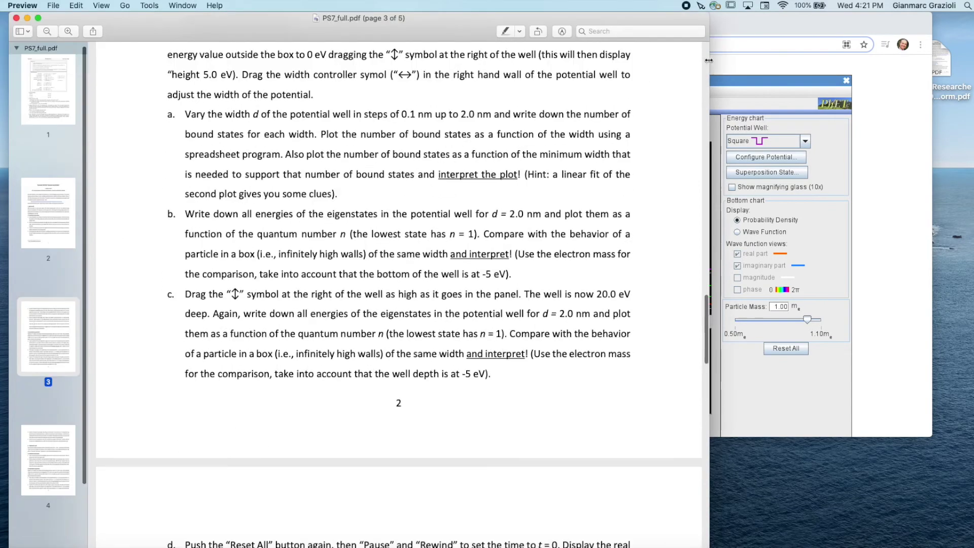
{"action": "left_click_drag", "start_coordinate": [687, 23], "coordinate": [675, 92]}
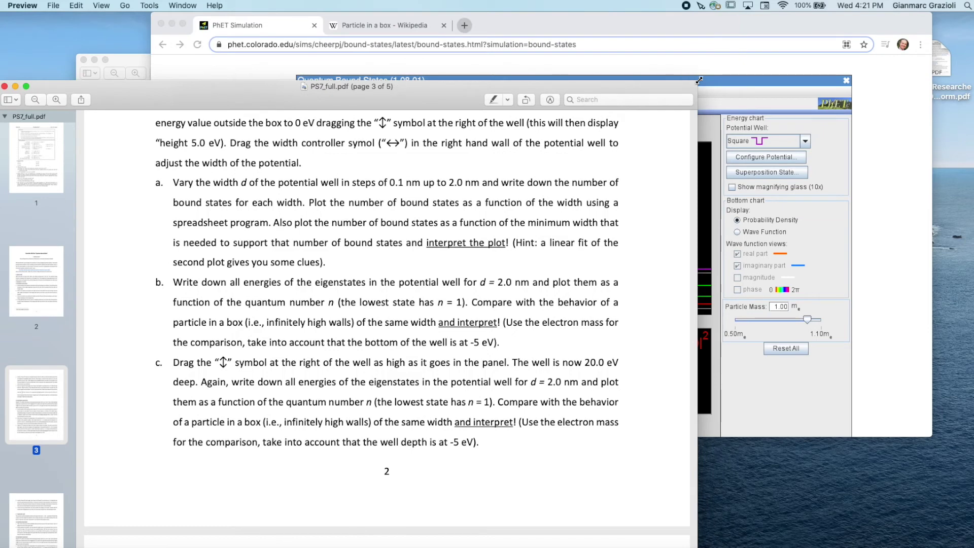
{"action": "left_click_drag", "start_coordinate": [695, 81], "coordinate": [692, 94]}
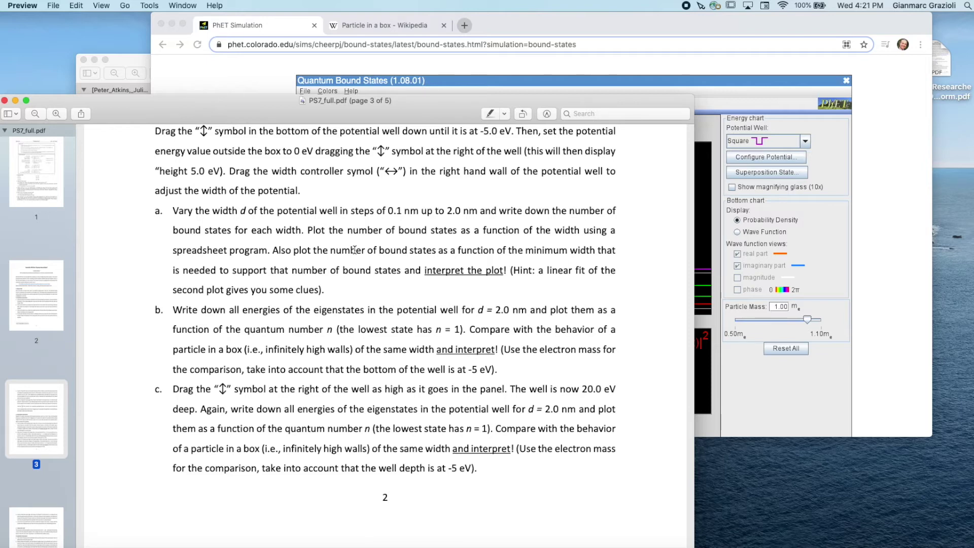
Step: Review part a's request to interpret the plot of bound states against minimum width
{"action": "left_click_drag", "start_coordinate": [510, 271], "coordinate": [503, 289]}
{"action": "left_click", "coordinate": [558, 280]}
Step: Switch to the Physical Chemistry textbook PDF and find the permitted energies of a particle in a one-dimensional box
{"action": "left_click", "coordinate": [601, 64]}
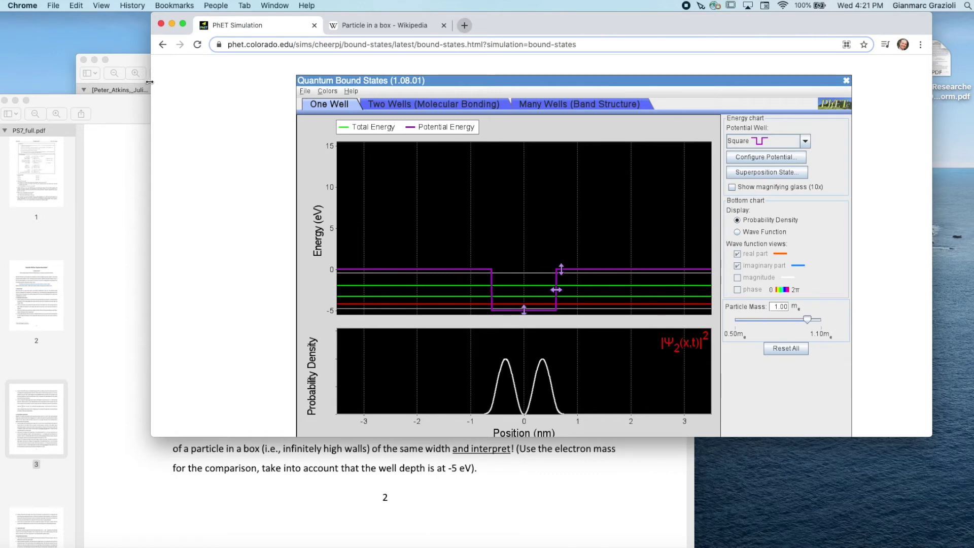
{"action": "left_click", "coordinate": [137, 66]}
{"action": "scroll", "coordinate": [293, 266], "scroll_direction": "up", "scroll_amount": 3}
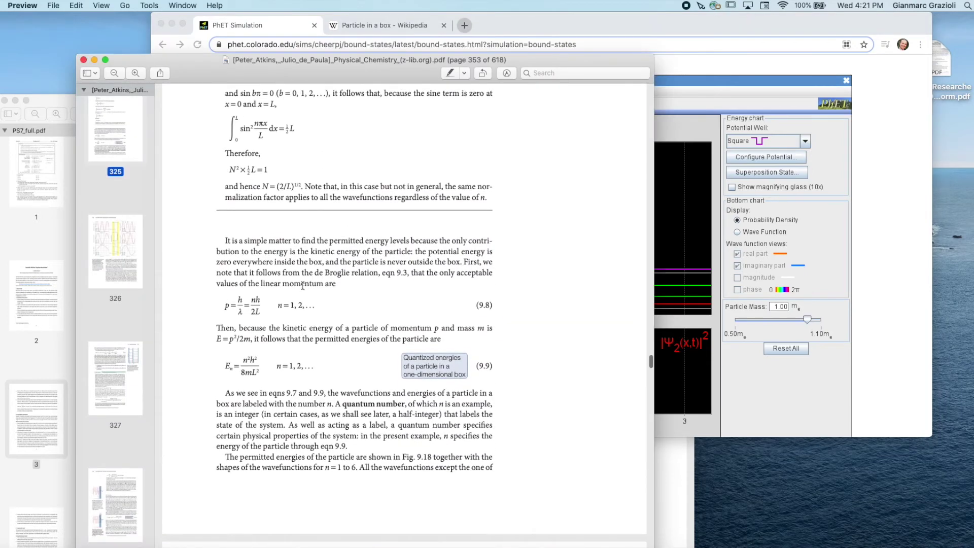
Step: Review the textbook's normalization derivation on page 325 and its link to the permitted energies in equation 9.9
{"action": "scroll", "coordinate": [303, 286], "scroll_direction": "up", "scroll_amount": 10}
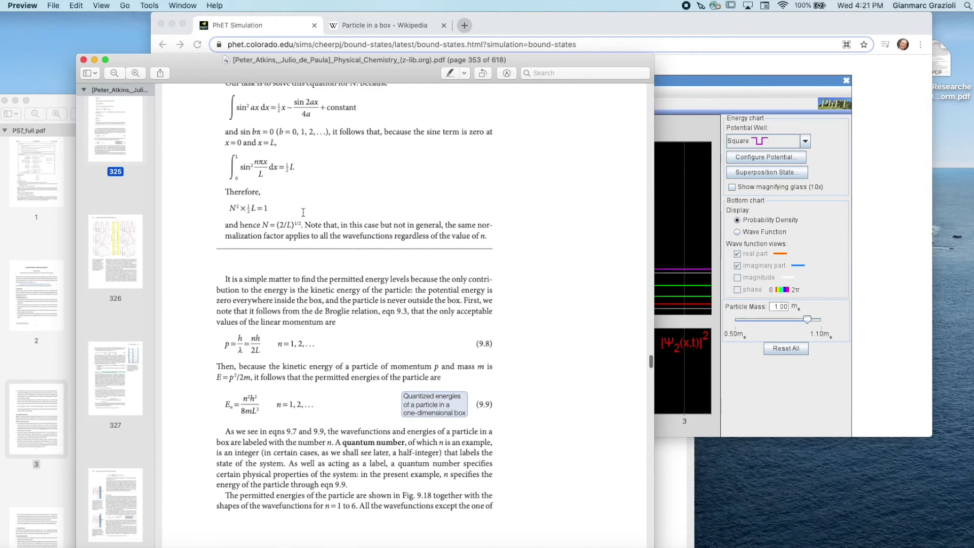
{"action": "scroll", "coordinate": [279, 194], "scroll_direction": "down", "scroll_amount": 10}
{"action": "scroll", "coordinate": [279, 194], "scroll_direction": "up", "scroll_amount": 15}
{"action": "scroll", "coordinate": [280, 194], "scroll_direction": "down", "scroll_amount": 10}
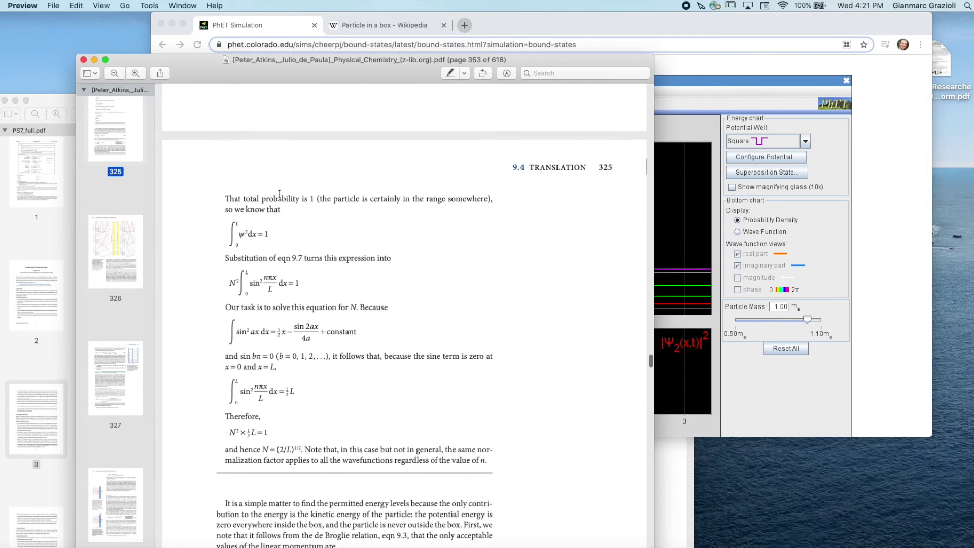
{"action": "scroll", "coordinate": [279, 194], "scroll_direction": "down", "scroll_amount": 8}
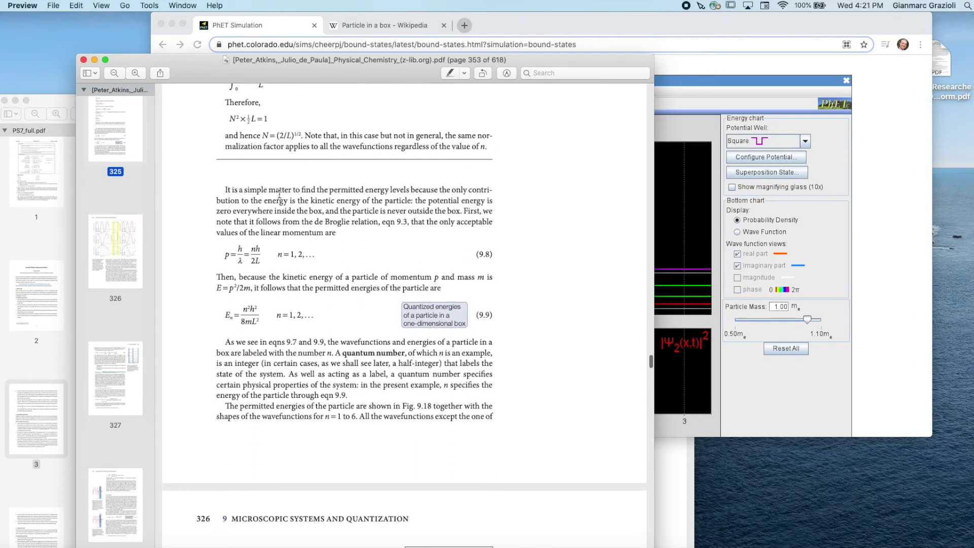
{"action": "scroll", "coordinate": [279, 194], "scroll_direction": "up", "scroll_amount": 4}
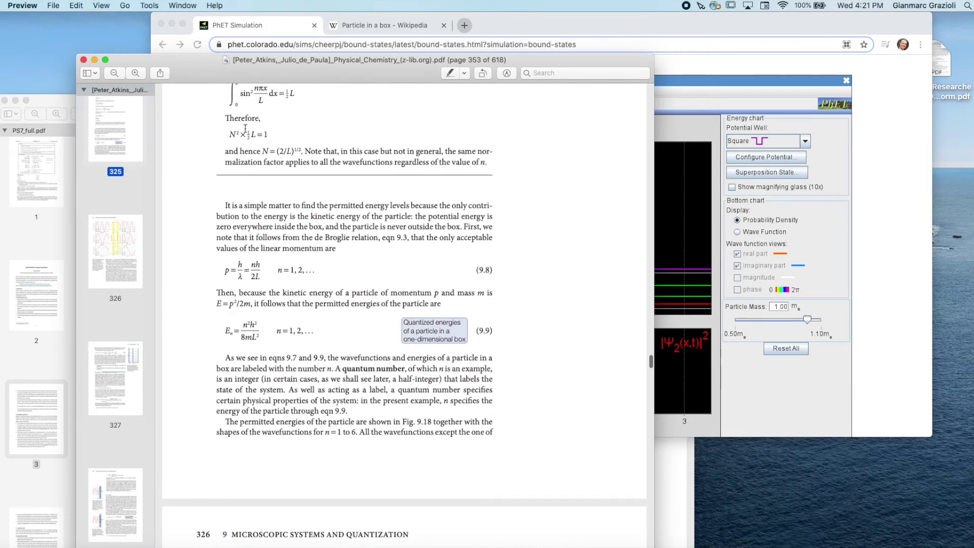
Step: Switch to the PS7_full.pdf problem set and review part b, highlighting its full text on the eigenstate energies and the particle-in-a-box comparison
{"action": "left_click", "coordinate": [62, 98]}
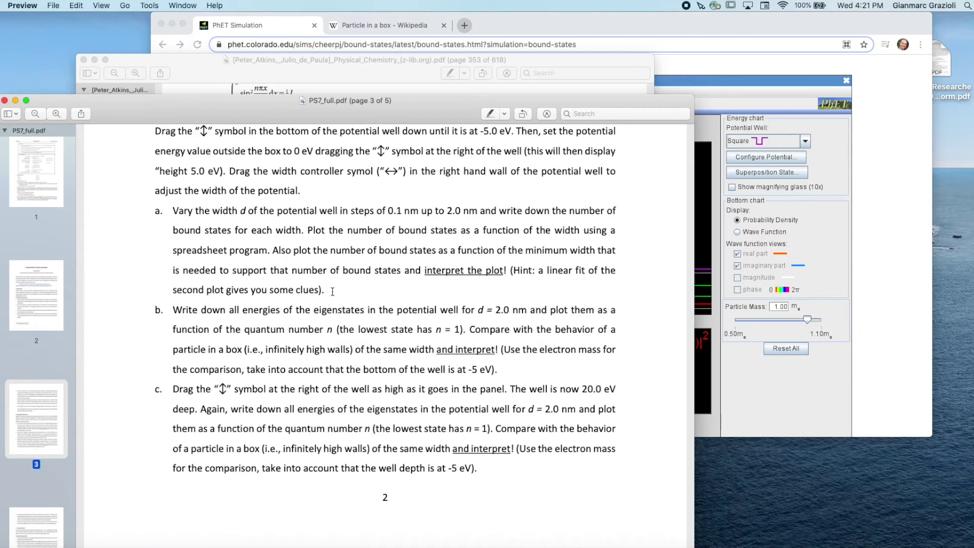
{"action": "left_click_drag", "start_coordinate": [332, 291], "coordinate": [310, 269]}
{"action": "left_click", "coordinate": [303, 258]}
{"action": "scroll", "coordinate": [326, 376], "scroll_direction": "down", "scroll_amount": 3}
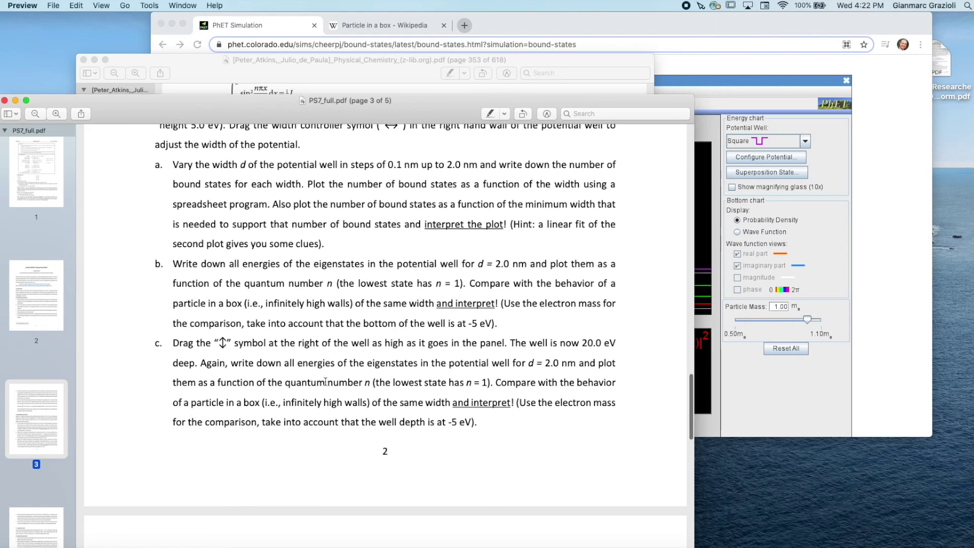
{"action": "scroll", "coordinate": [223, 302], "scroll_direction": "up", "scroll_amount": 5}
{"action": "scroll", "coordinate": [196, 284], "scroll_direction": "down", "scroll_amount": 3}
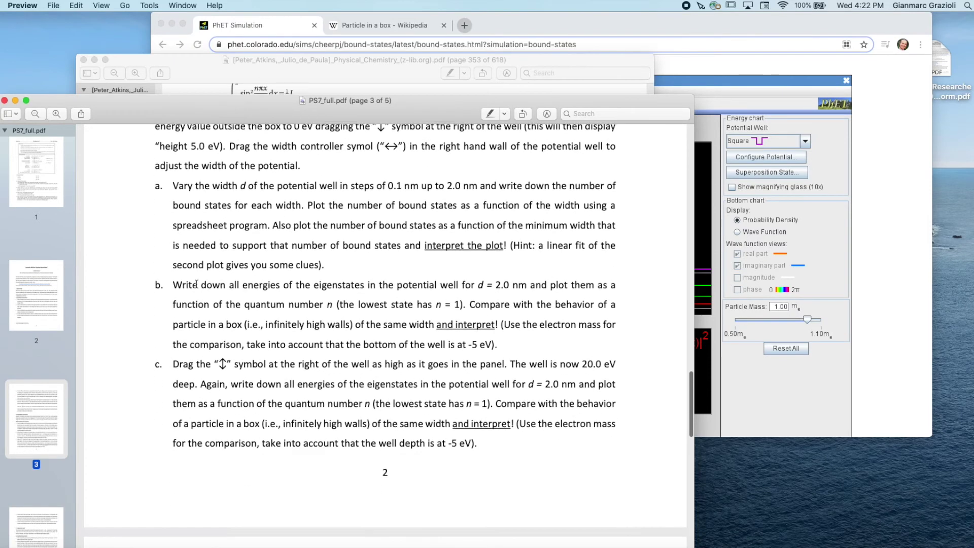
{"action": "left_click_drag", "start_coordinate": [173, 280], "coordinate": [509, 337]}
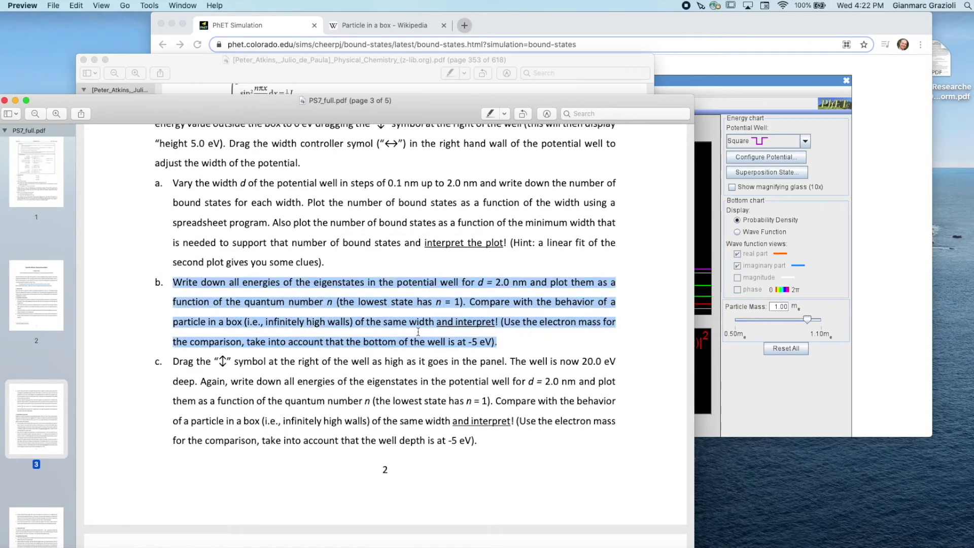
{"action": "left_click", "coordinate": [350, 323]}
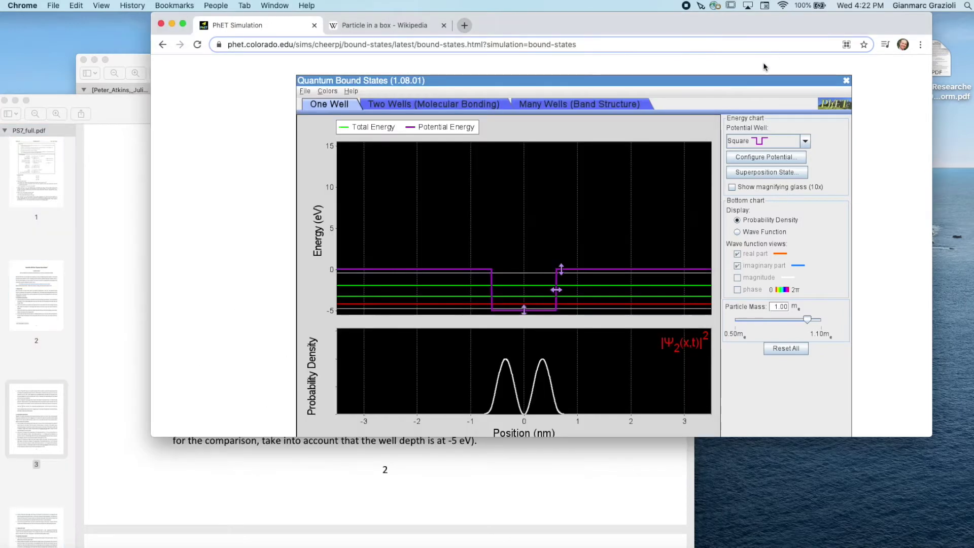
Step: Bring the Quantum Bound States simulation to the front and inspect the energy levels inside the well
{"action": "left_click", "coordinate": [766, 68]}
{"action": "mouse_move", "coordinate": [557, 290]}
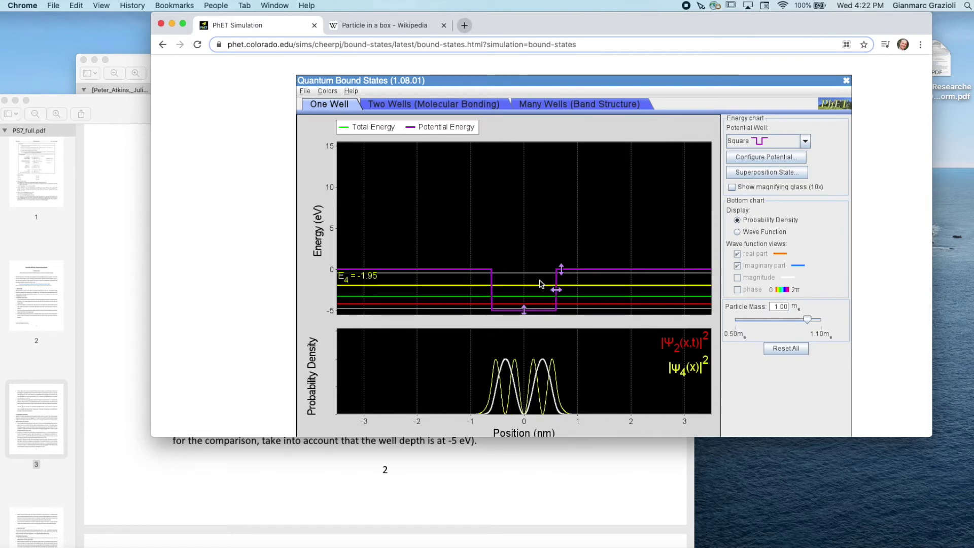
{"action": "mouse_move", "coordinate": [456, 309]}
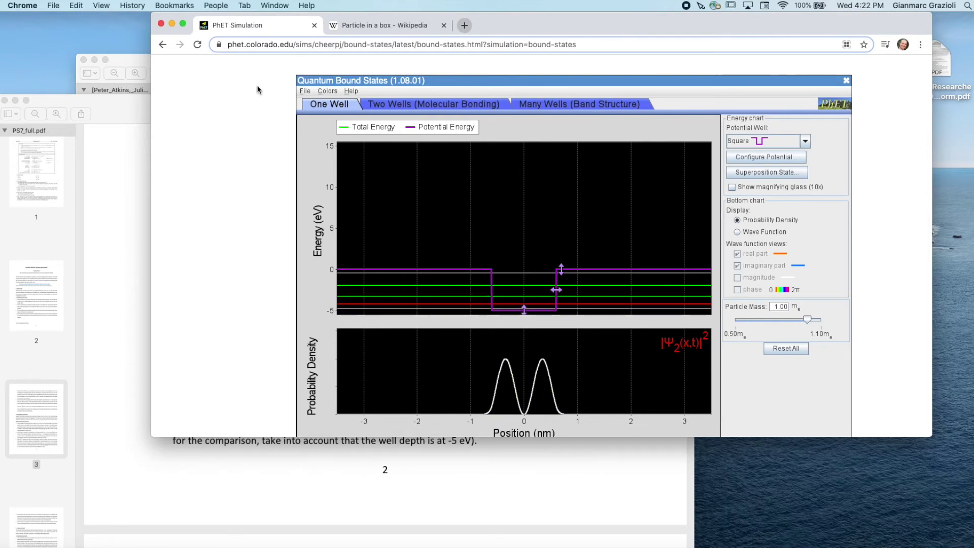
Step: Switch to the Physical Chemistry textbook PDF and examine the quantized energy formula in equation 9.9 at close range, marking the n term
{"action": "left_click", "coordinate": [141, 57]}
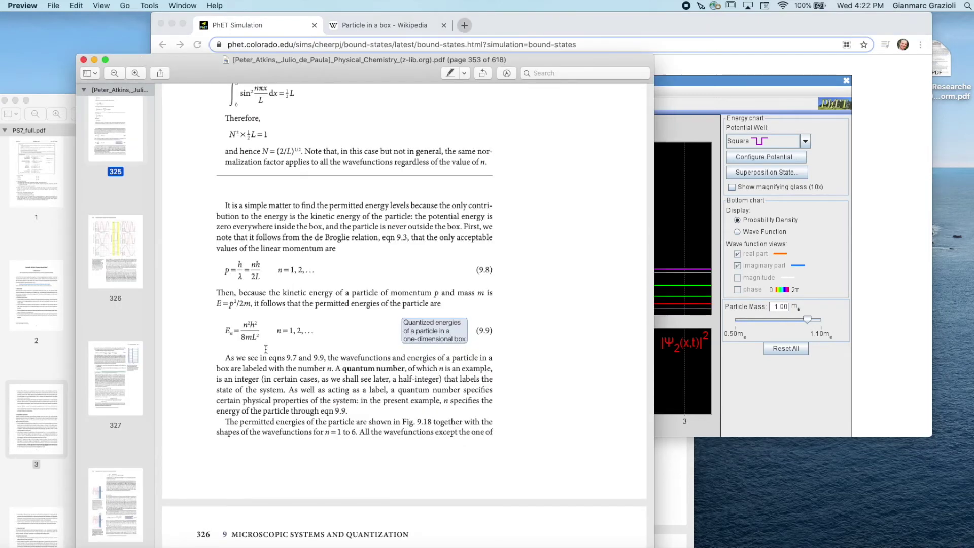
{"action": "scroll", "coordinate": [265, 347], "scroll_direction": "up", "scroll_amount": 10}
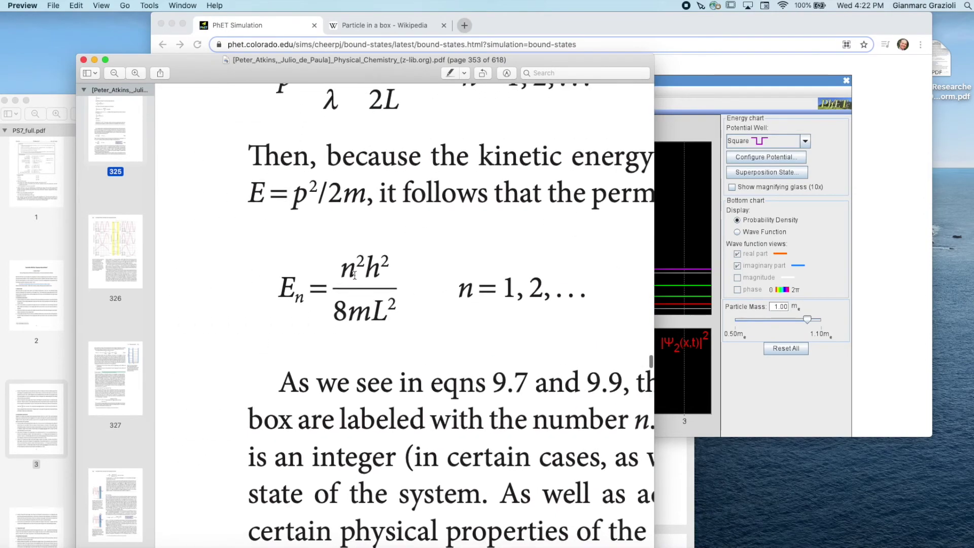
{"action": "double_click", "coordinate": [348, 270]}
{"action": "left_click", "coordinate": [508, 330]}
{"action": "scroll", "coordinate": [451, 291], "scroll_direction": "right", "scroll_amount": 2}
{"action": "scroll", "coordinate": [451, 290], "scroll_direction": "up", "scroll_amount": 1}
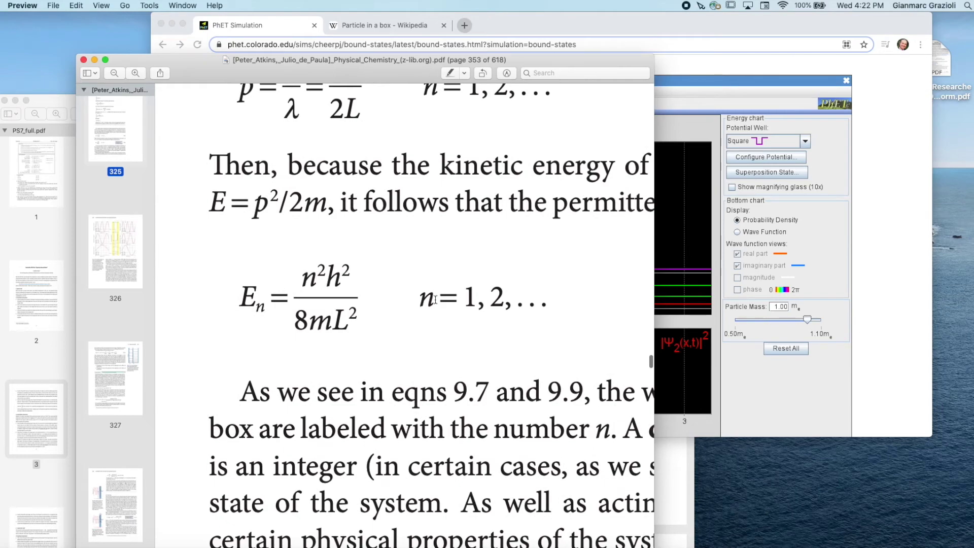
{"action": "scroll", "coordinate": [438, 324], "scroll_direction": "down", "scroll_amount": 5}
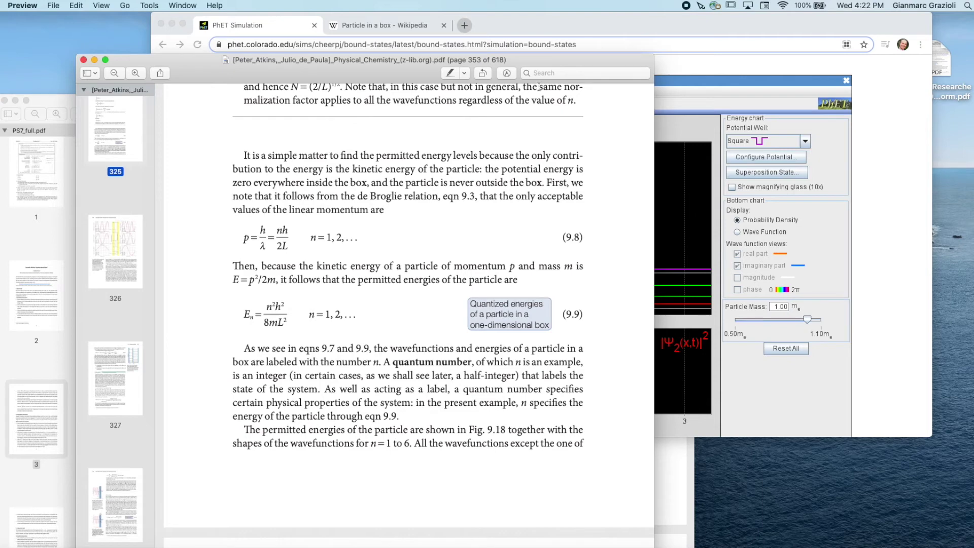
Step: Return to the problem set PDF and highlight part b's instruction to write down all eigenstate energies for d = 2.0 nm
{"action": "left_click", "coordinate": [564, 30]}
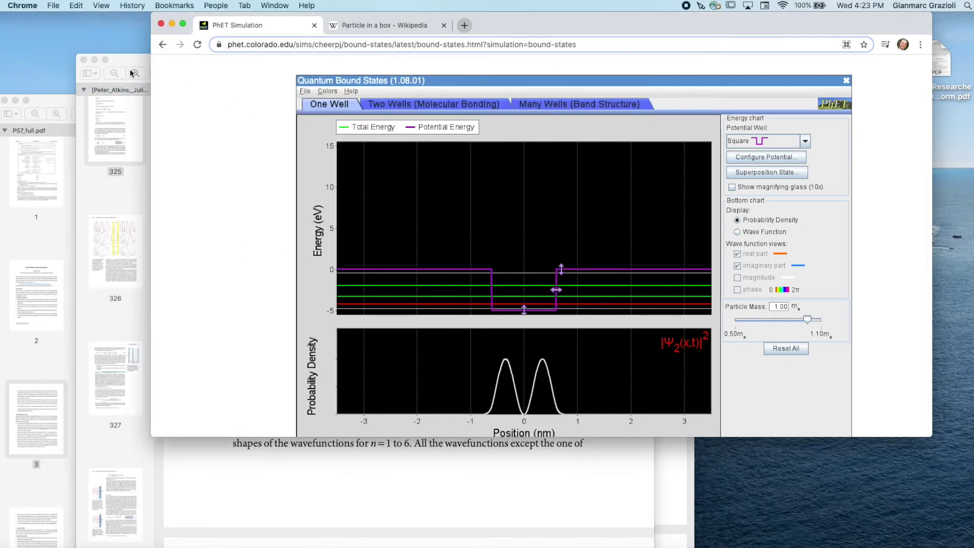
{"action": "left_click", "coordinate": [49, 98]}
{"action": "scroll", "coordinate": [192, 331], "scroll_direction": "up", "scroll_amount": 1}
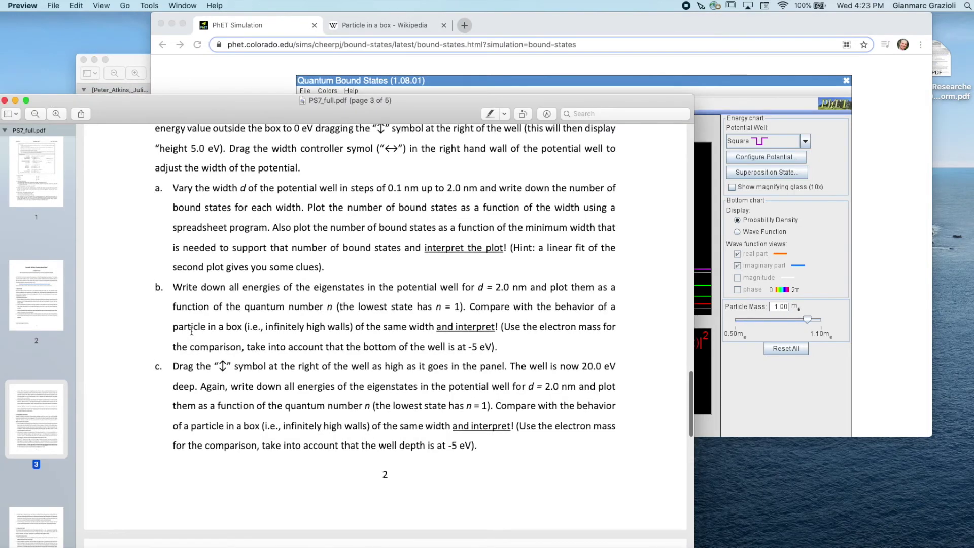
{"action": "left_click_drag", "start_coordinate": [174, 289], "coordinate": [526, 291]}
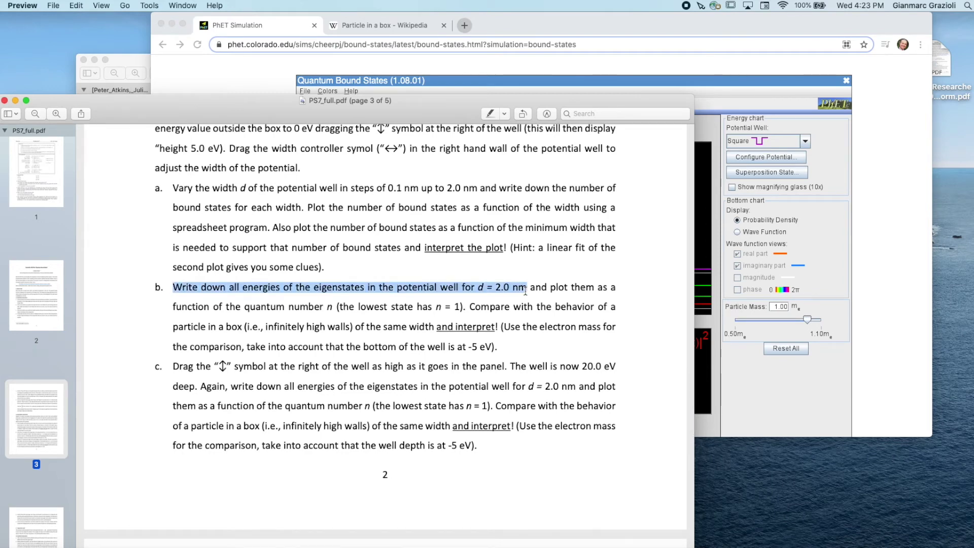
Step: Return to the simulation and select the fifth energy level to plot its probability density
{"action": "left_click", "coordinate": [264, 58]}
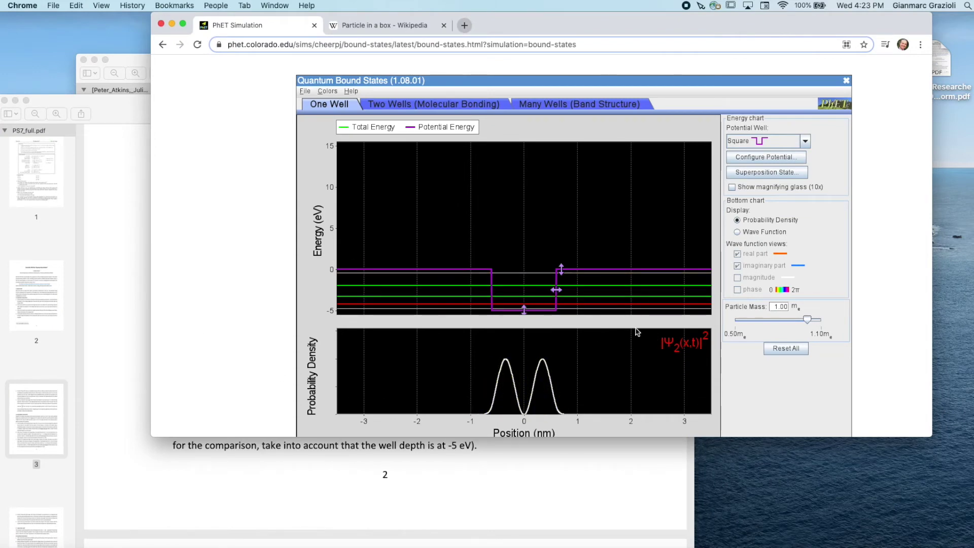
{"action": "mouse_move", "coordinate": [601, 308]}
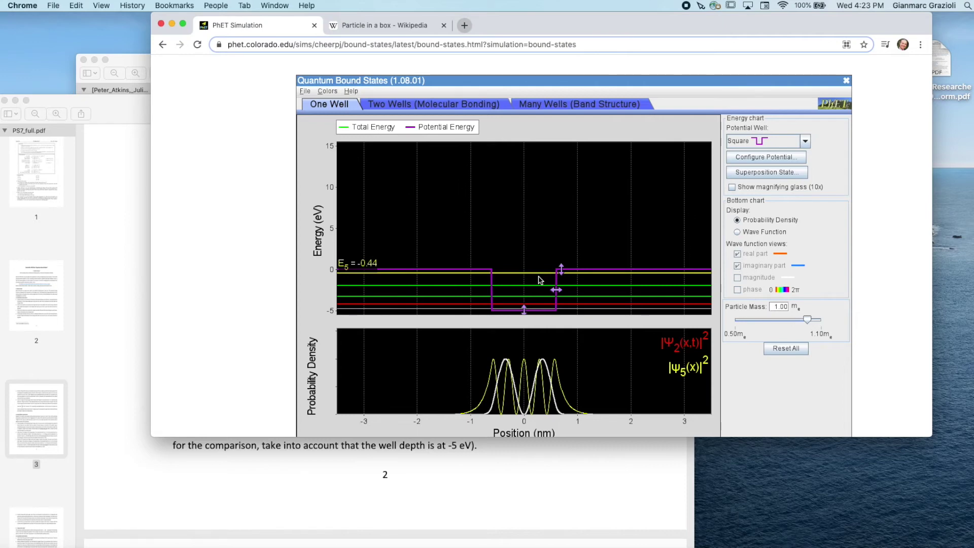
{"action": "left_click", "coordinate": [377, 274]}
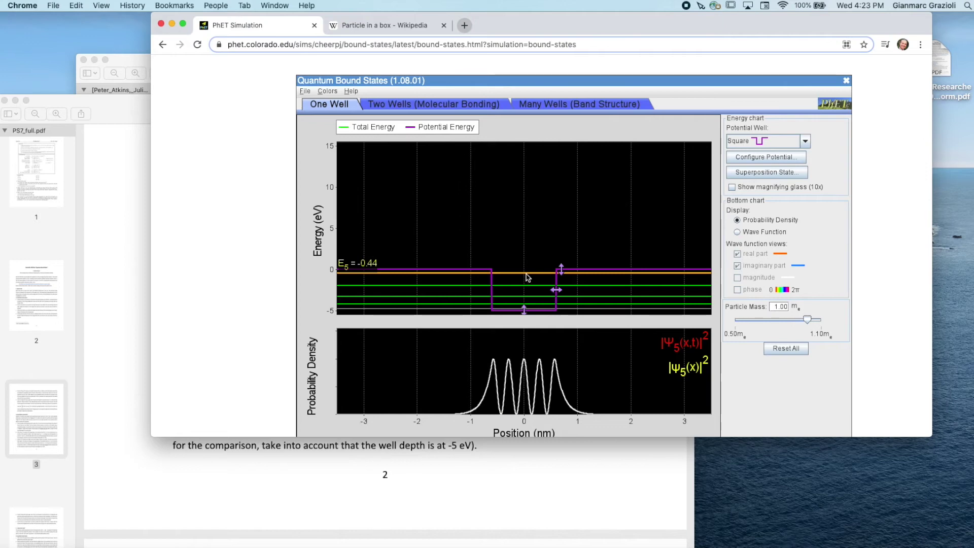
{"action": "mouse_move", "coordinate": [525, 310]}
Step: Display the fifth state's wave function, and enlarge the browser window to reach the time controls and run the simulation
{"action": "left_click", "coordinate": [738, 233]}
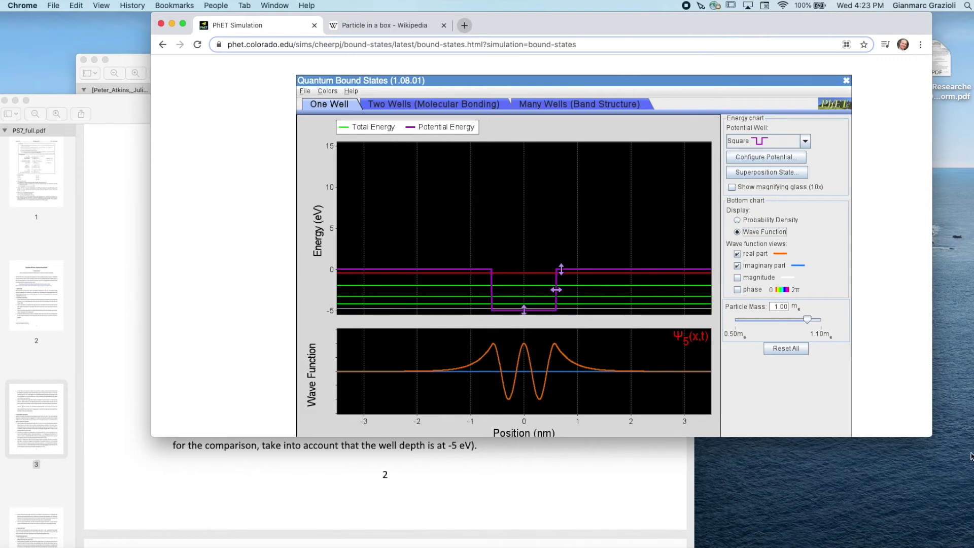
{"action": "left_click_drag", "start_coordinate": [929, 435], "coordinate": [938, 508]}
{"action": "left_click", "coordinate": [594, 470]}
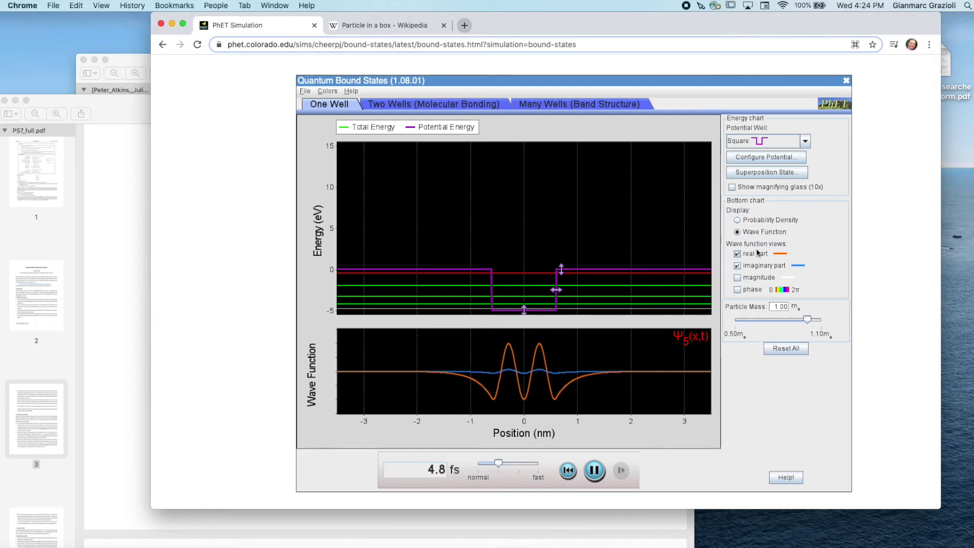
Step: Change the bottom chart back to probability density, keeping the fifth energy level selected
{"action": "left_click", "coordinate": [739, 222]}
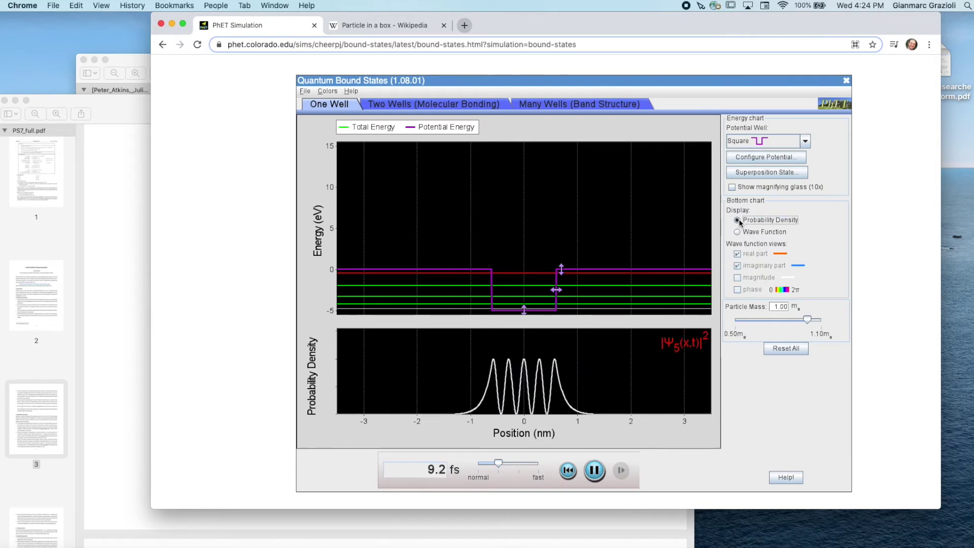
{"action": "left_click", "coordinate": [421, 276]}
Step: Switch to the textbook PDF and review the n² term of equation 9.9 and the wavefunction normalization above it
{"action": "left_click", "coordinate": [138, 63]}
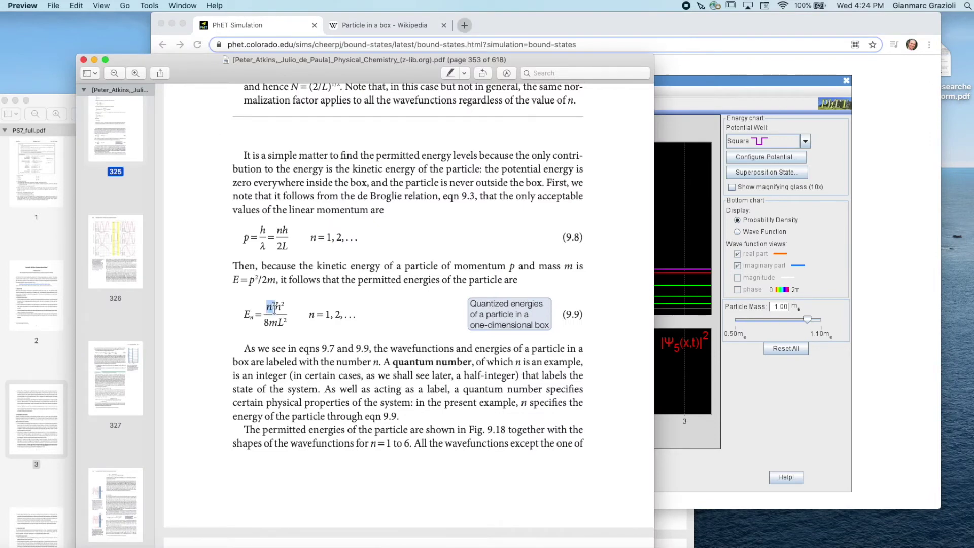
{"action": "scroll", "coordinate": [289, 331], "scroll_direction": "up", "scroll_amount": 5}
{"action": "scroll", "coordinate": [282, 318], "scroll_direction": "up", "scroll_amount": 1}
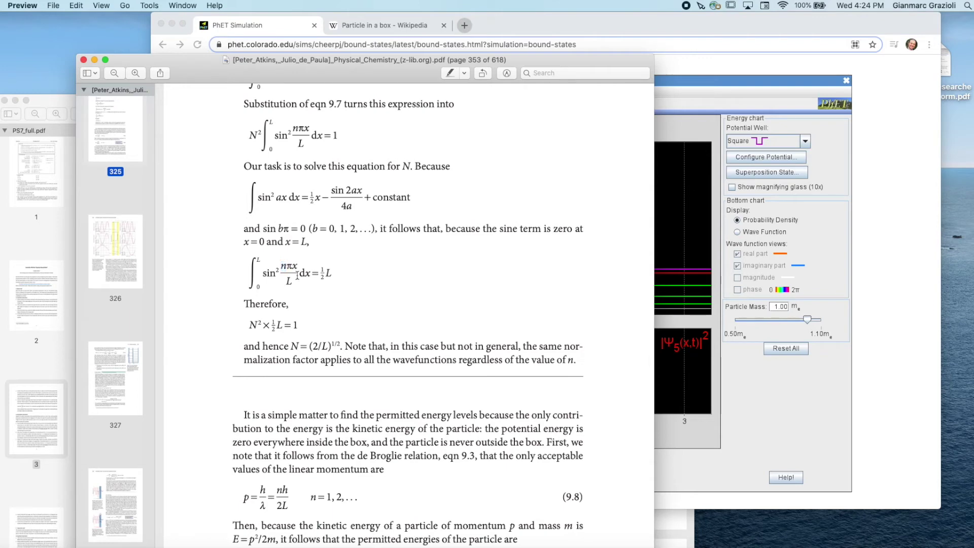
{"action": "scroll", "coordinate": [280, 287], "scroll_direction": "down", "scroll_amount": 5}
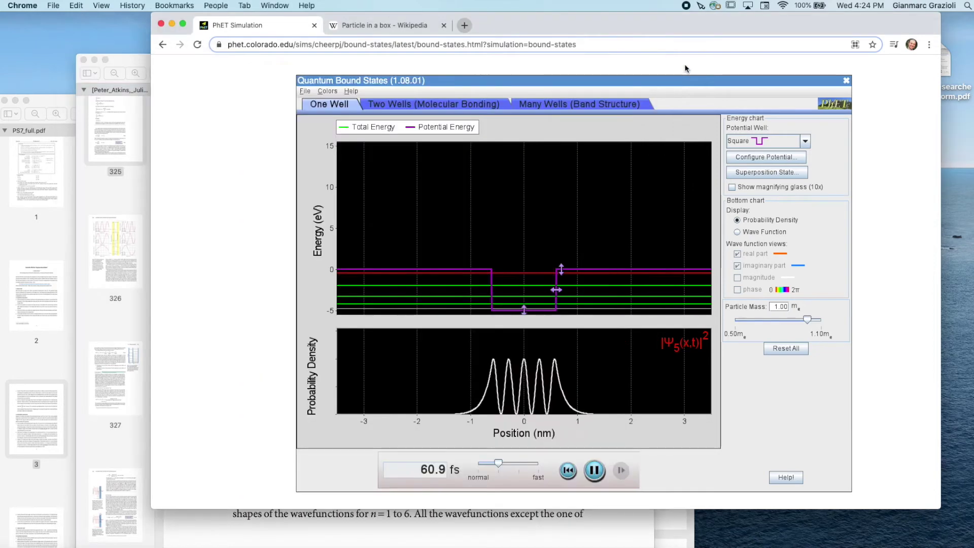
Step: Switch back to the problem set PDF and reread part b's request for the eigenstate energies, clearing the text highlight
{"action": "left_click", "coordinate": [687, 69]}
{"action": "left_click", "coordinate": [68, 98]}
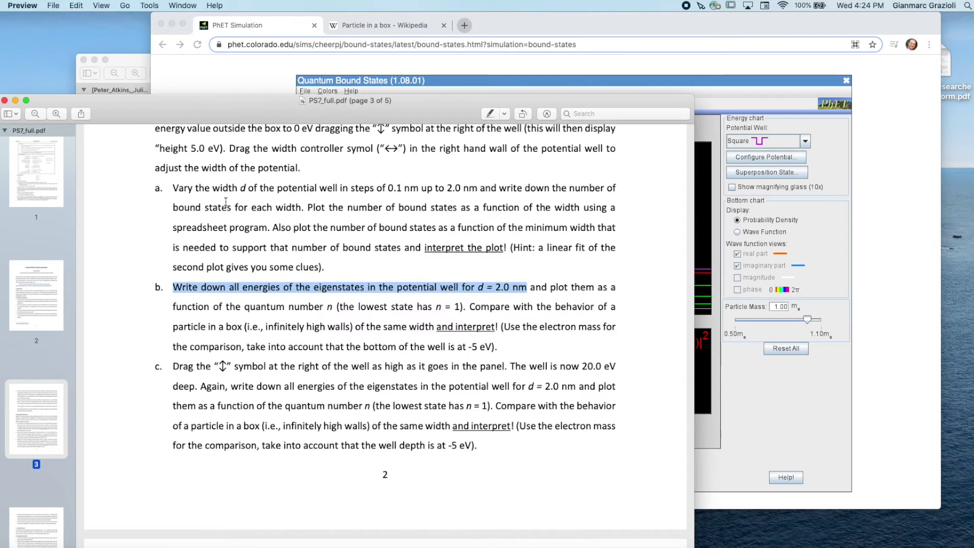
{"action": "left_click", "coordinate": [327, 292]}
{"action": "double_click", "coordinate": [357, 289]}
{"action": "left_click", "coordinate": [380, 318]}
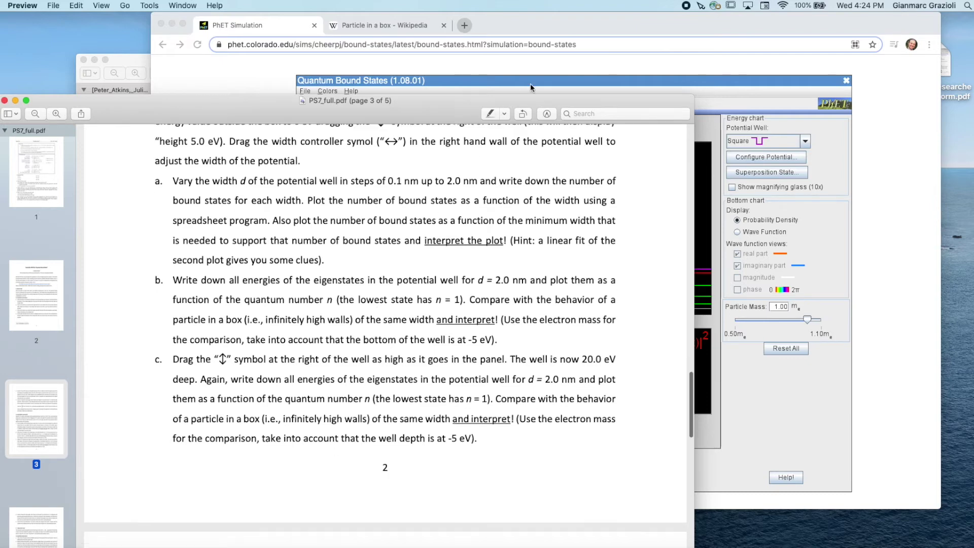
Step: Return to the simulation, check the well's height and width, and widen the well to about 2.0 nm
{"action": "left_click", "coordinate": [607, 28]}
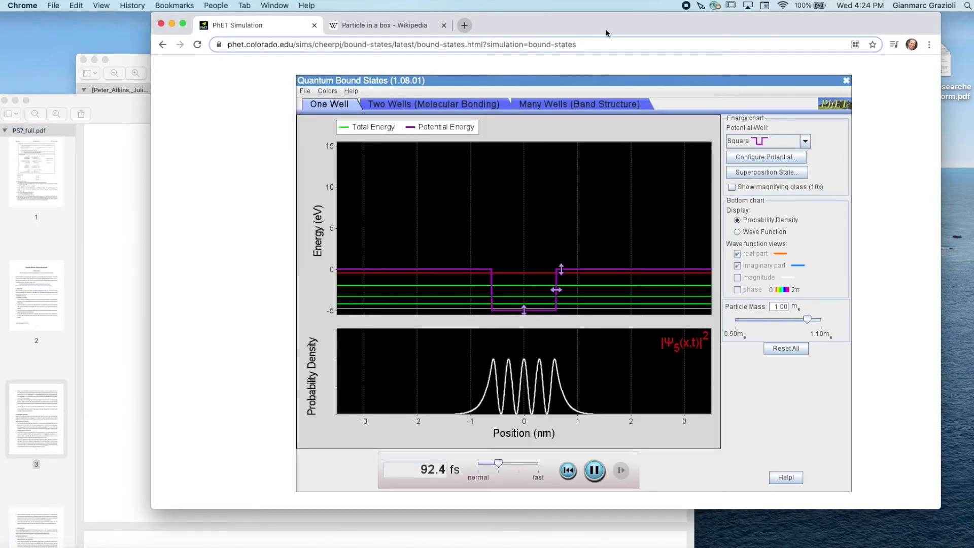
{"action": "mouse_move", "coordinate": [562, 270]}
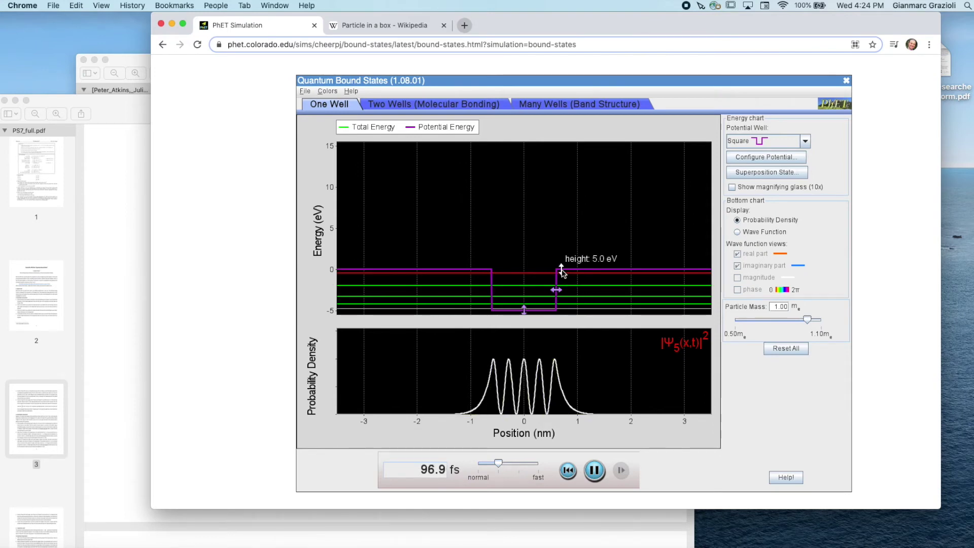
{"action": "mouse_move", "coordinate": [558, 290]}
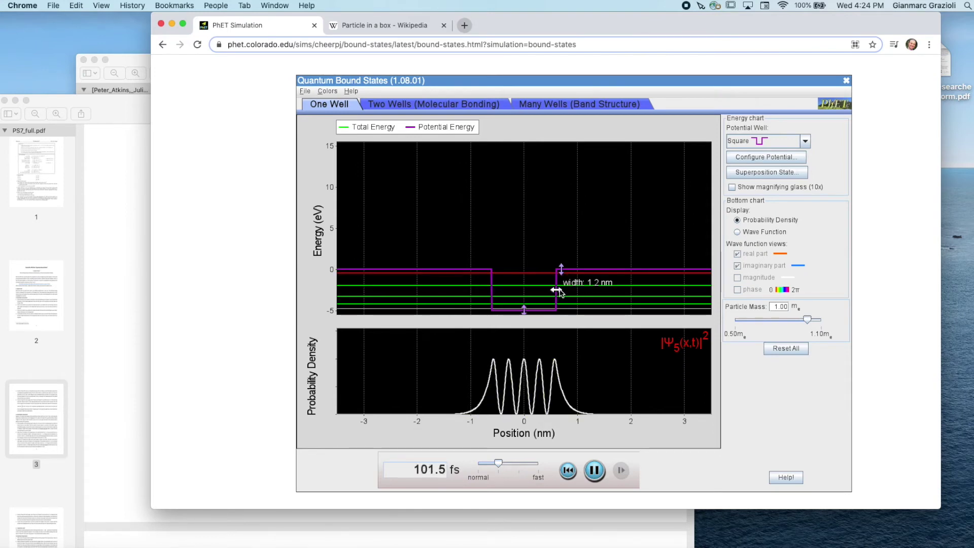
{"action": "left_click_drag", "start_coordinate": [557, 291], "coordinate": [578, 290]}
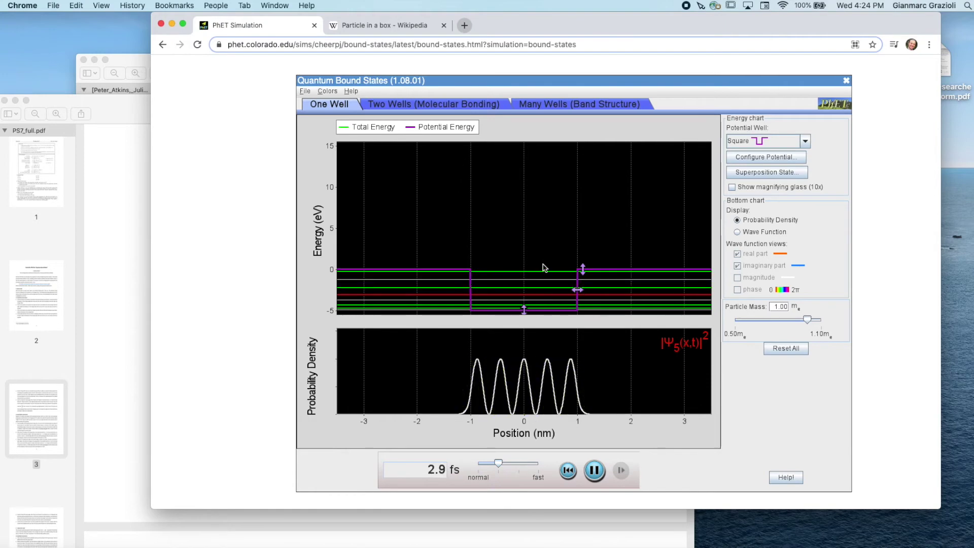
Step: Bring the problem set PDF forward and review the instructions of parts b and c
{"action": "left_click", "coordinate": [134, 201]}
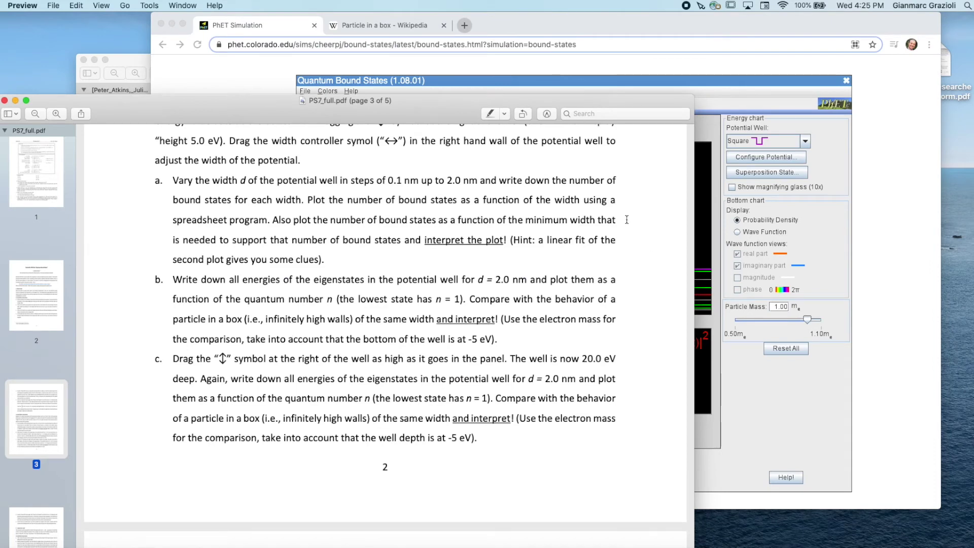
{"action": "scroll", "coordinate": [562, 288], "scroll_direction": "down", "scroll_amount": 1}
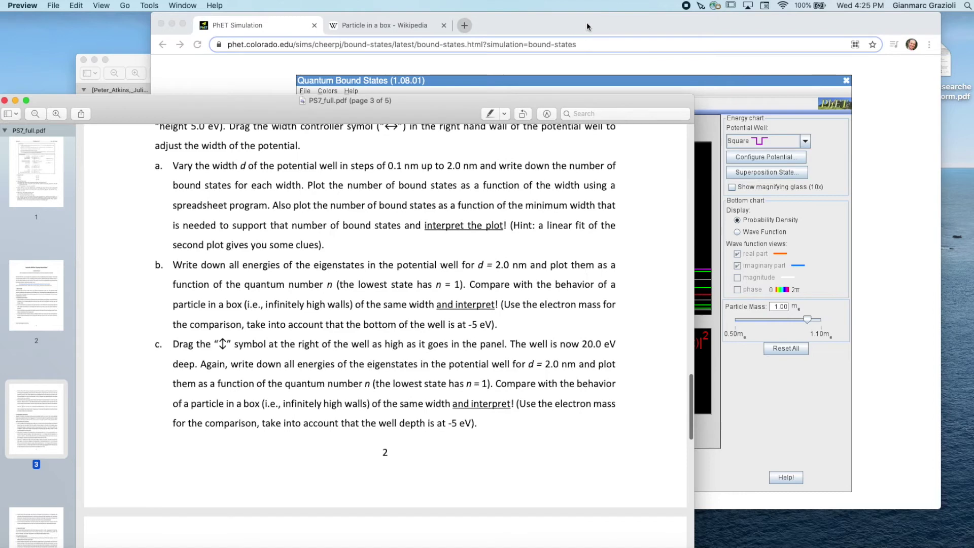
Step: Switch between the simulation and the problem set, and check the well's height and width in the energy chart
{"action": "left_click", "coordinate": [587, 22]}
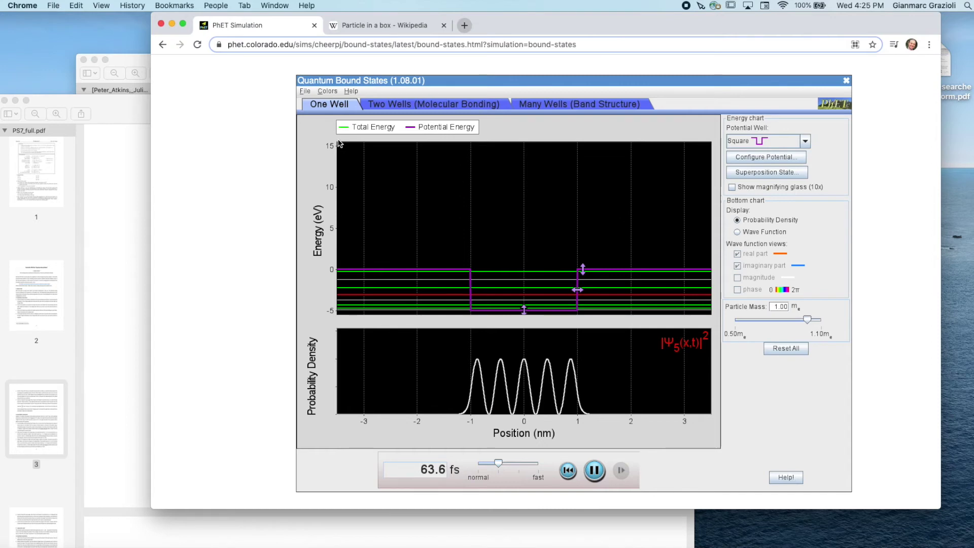
{"action": "left_click", "coordinate": [130, 196]}
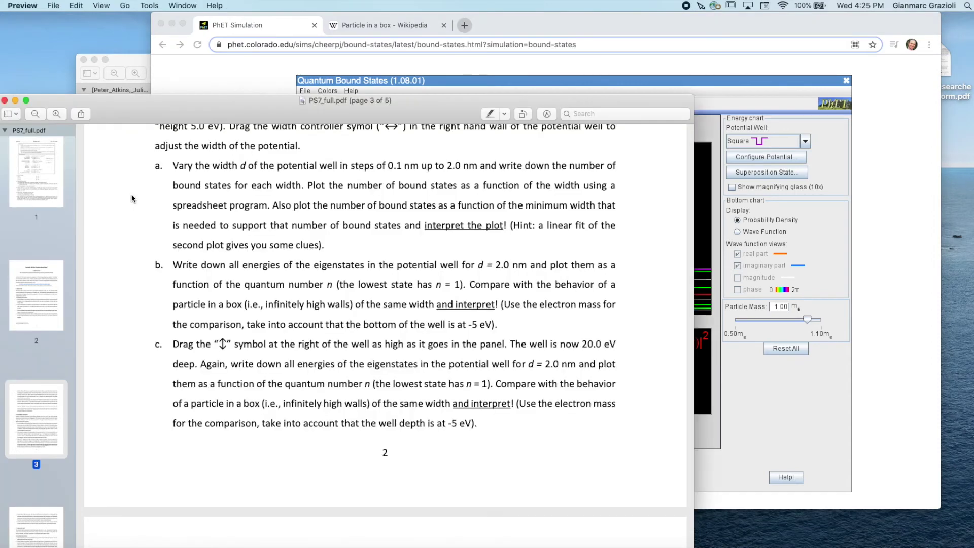
{"action": "left_click", "coordinate": [476, 57]}
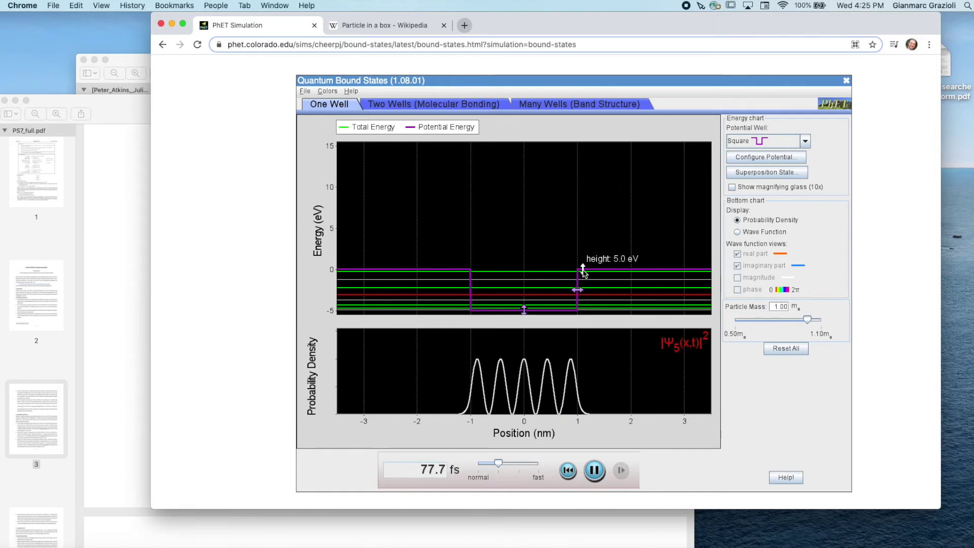
{"action": "mouse_move", "coordinate": [583, 269]}
{"action": "left_click_drag", "start_coordinate": [578, 290], "coordinate": [581, 292]}
Step: Bring the problem set PDF forward and reread part b's well-width condition of d = 2.0 nm
{"action": "left_click", "coordinate": [133, 266]}
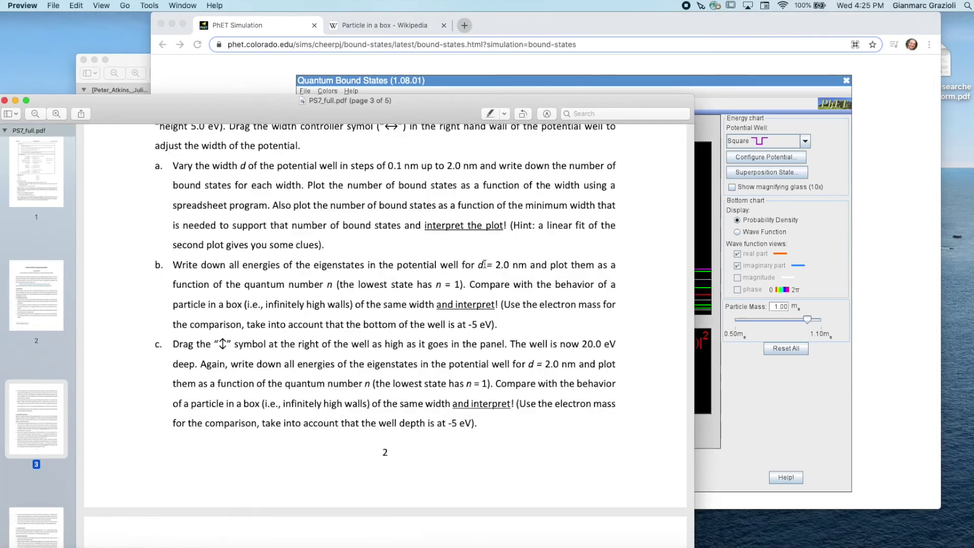
{"action": "left_click_drag", "start_coordinate": [470, 264], "coordinate": [551, 265]}
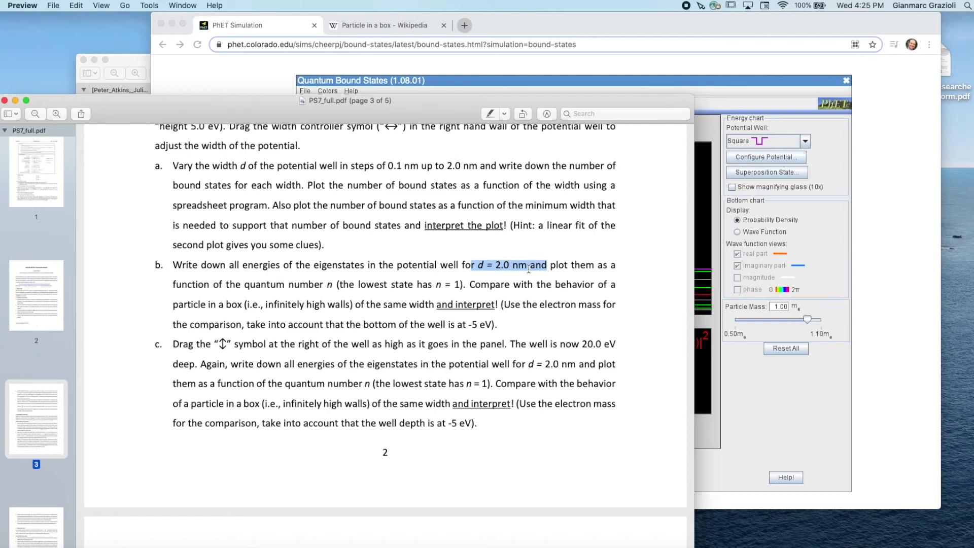
{"action": "left_click", "coordinate": [493, 262]}
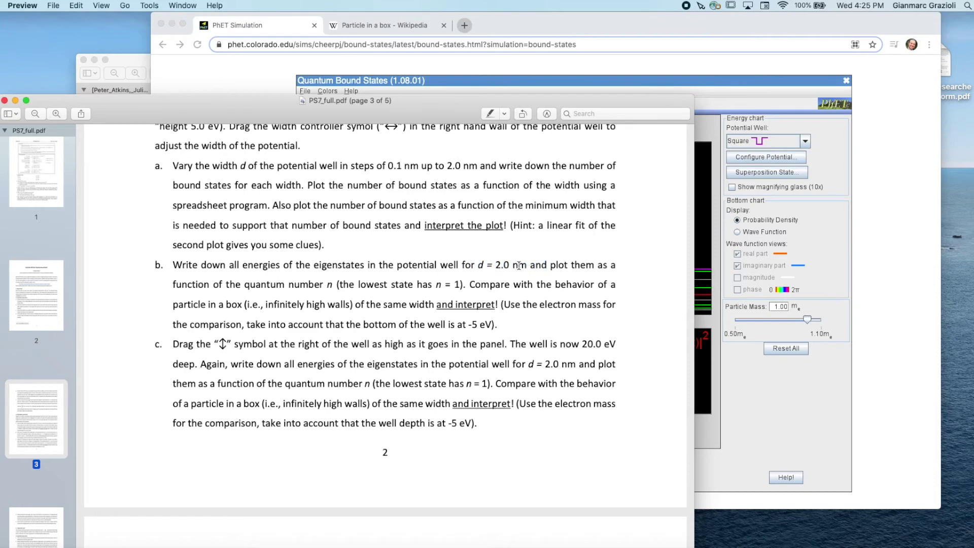
Step: Inspect the eigenstate energies in the simulation, and reread part b's instruction to plot them against quantum number n
{"action": "left_click", "coordinate": [564, 73]}
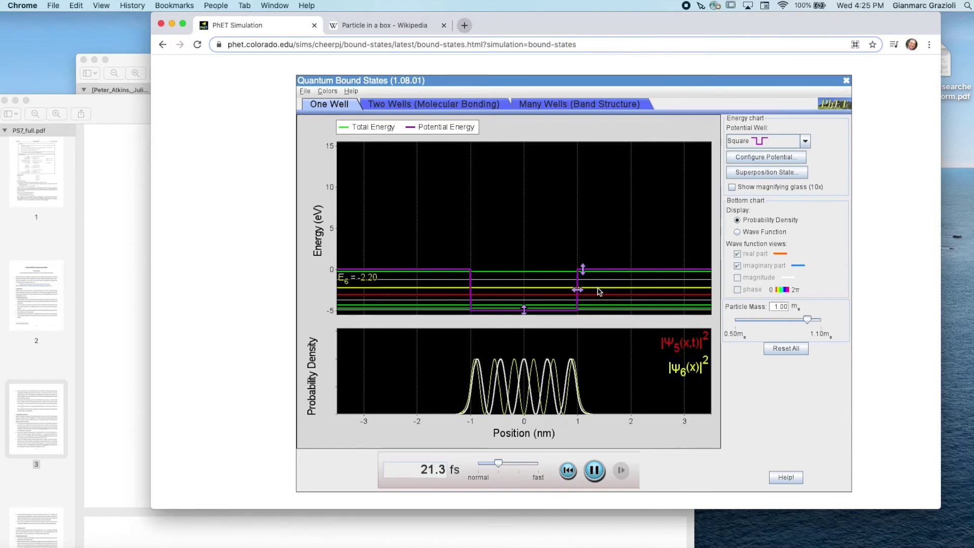
{"action": "left_click", "coordinate": [136, 238]}
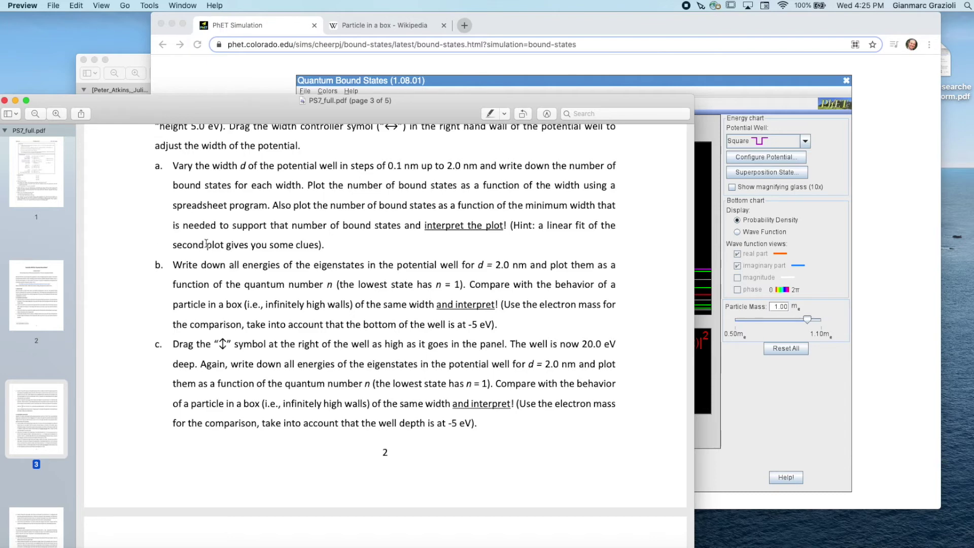
{"action": "left_click_drag", "start_coordinate": [257, 265], "coordinate": [289, 285]}
{"action": "left_click", "coordinate": [309, 293]}
Step: Check part c in the problem set, and raise the potential outside the simulated well to 15 eV for a 20 eV deep well
{"action": "left_click", "coordinate": [416, 77]}
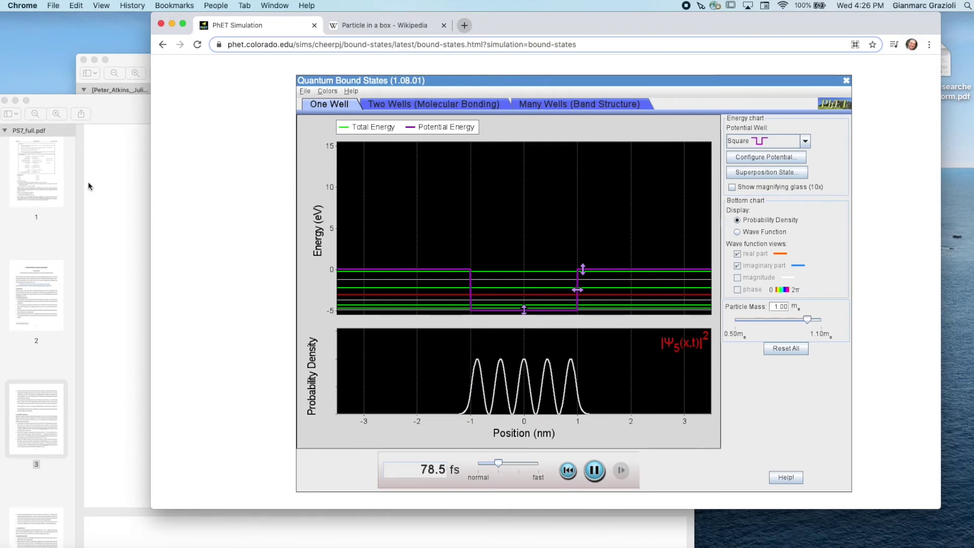
{"action": "left_click", "coordinate": [141, 181]}
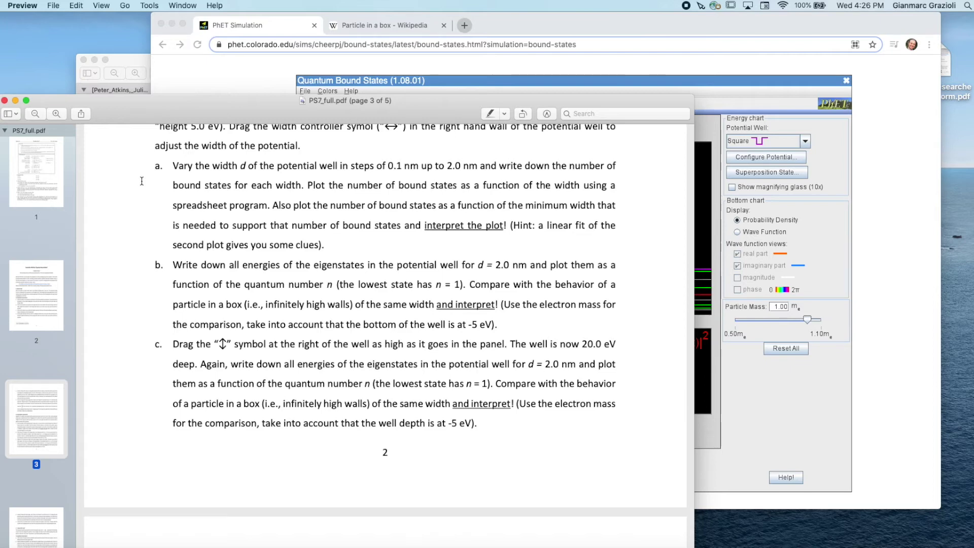
{"action": "left_click", "coordinate": [232, 60]}
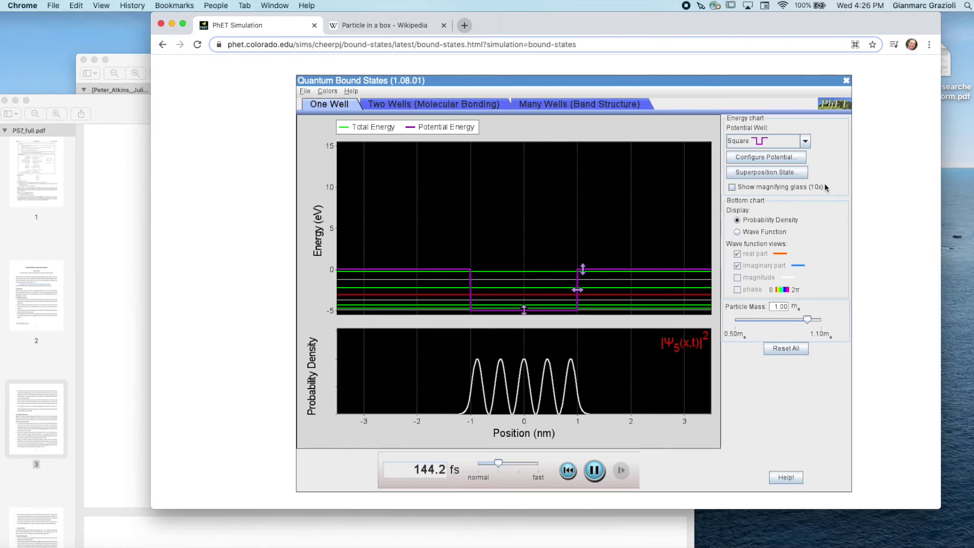
{"action": "mouse_move", "coordinate": [584, 271]}
{"action": "left_click_drag", "start_coordinate": [583, 271], "coordinate": [578, 147]}
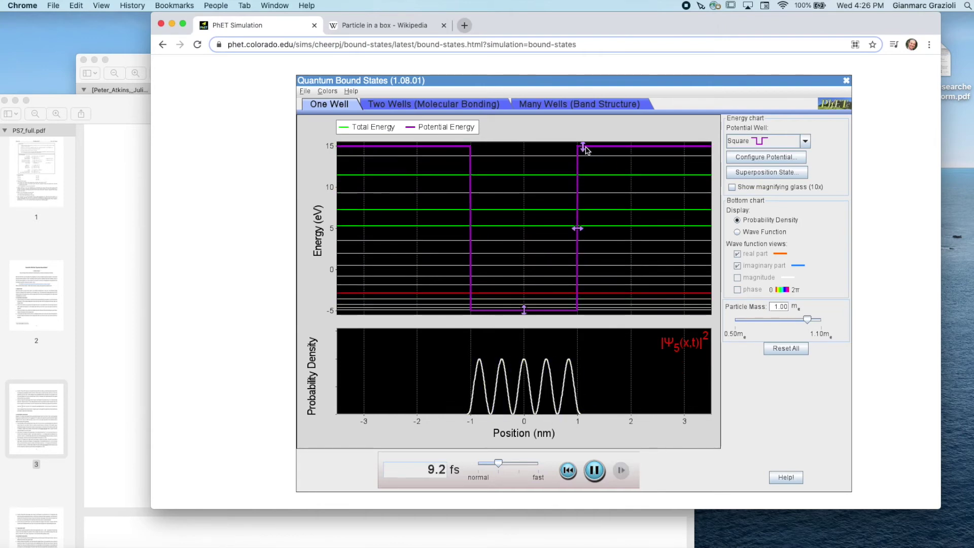
Step: Lower the potential outside the well to about -3 eV and select the lowest eigenstate, n = 1
{"action": "left_click_drag", "start_coordinate": [584, 148], "coordinate": [583, 295]}
{"action": "left_click", "coordinate": [563, 297]}
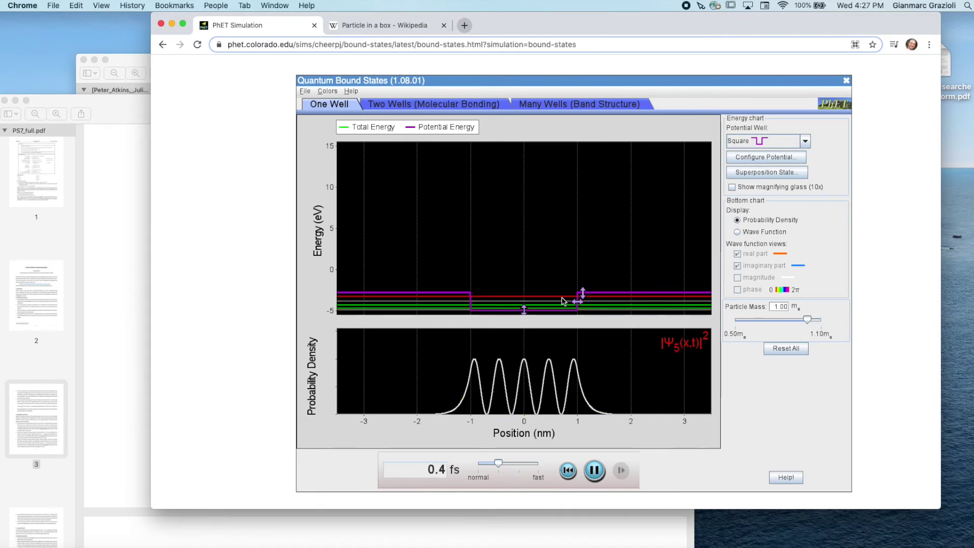
{"action": "left_click", "coordinate": [607, 309]}
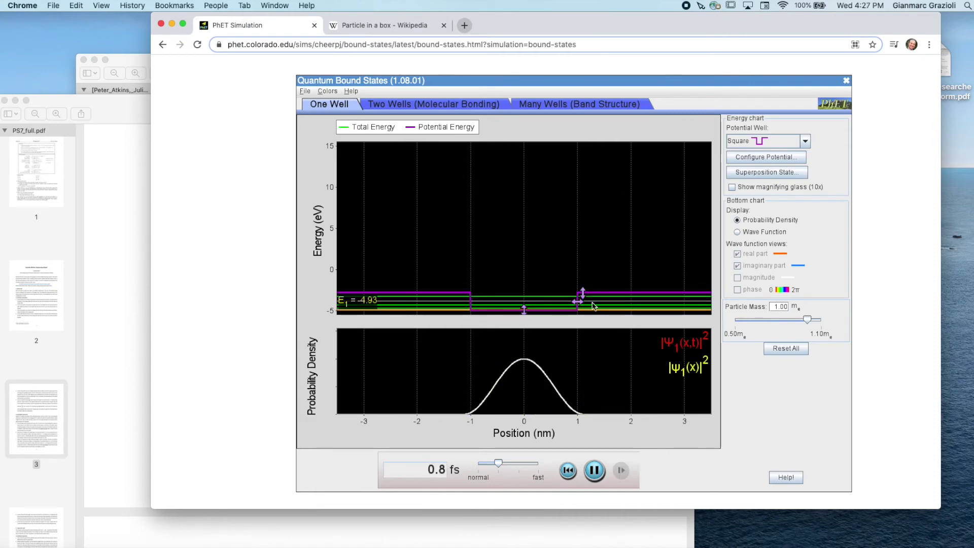
Step: Raise the potential outside the well to about 12 eV, return it to 0 eV, and select the n = 8 eigenstate
{"action": "mouse_move", "coordinate": [584, 295]}
{"action": "left_click_drag", "start_coordinate": [583, 295], "coordinate": [583, 172]}
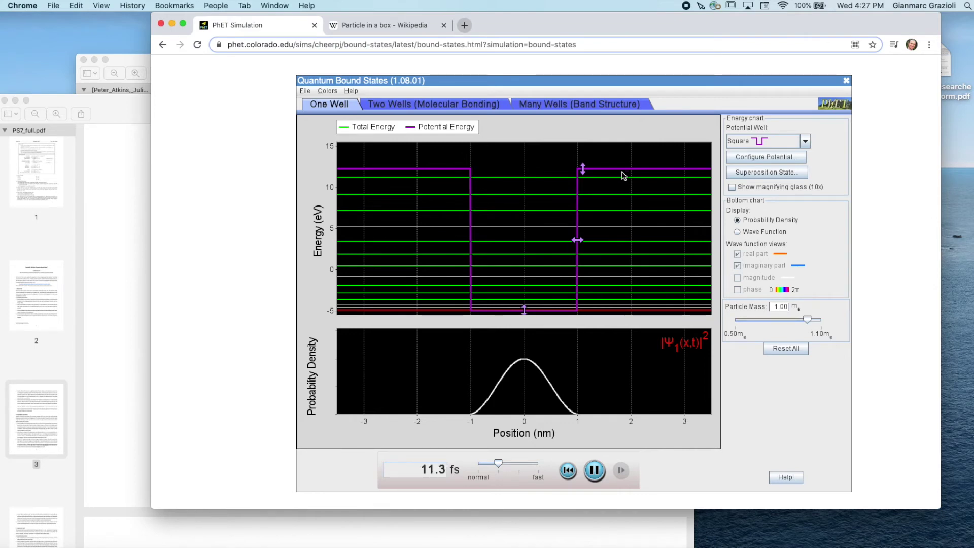
{"action": "left_click_drag", "start_coordinate": [579, 187], "coordinate": [585, 272]}
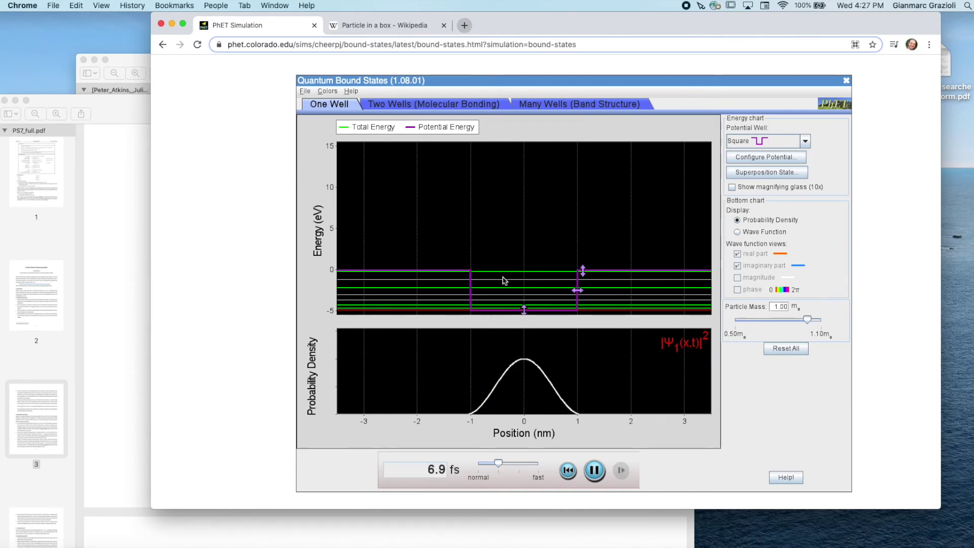
{"action": "left_click", "coordinate": [585, 273]}
{"action": "left_click_drag", "start_coordinate": [585, 272], "coordinate": [586, 272]}
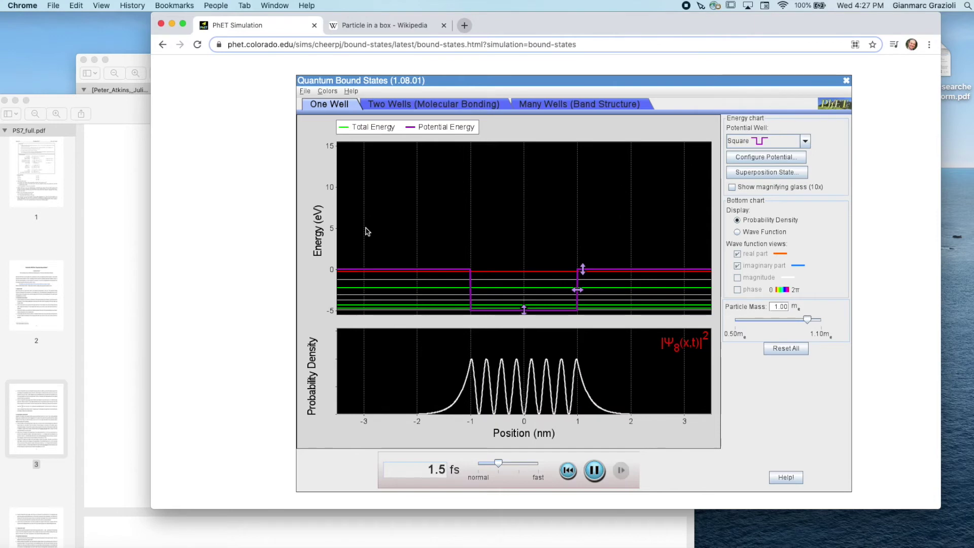
Step: Switch to the textbook PDF and examine equation 9.9 and its label for the quantized energies of a one-dimensional box
{"action": "left_click", "coordinate": [128, 211]}
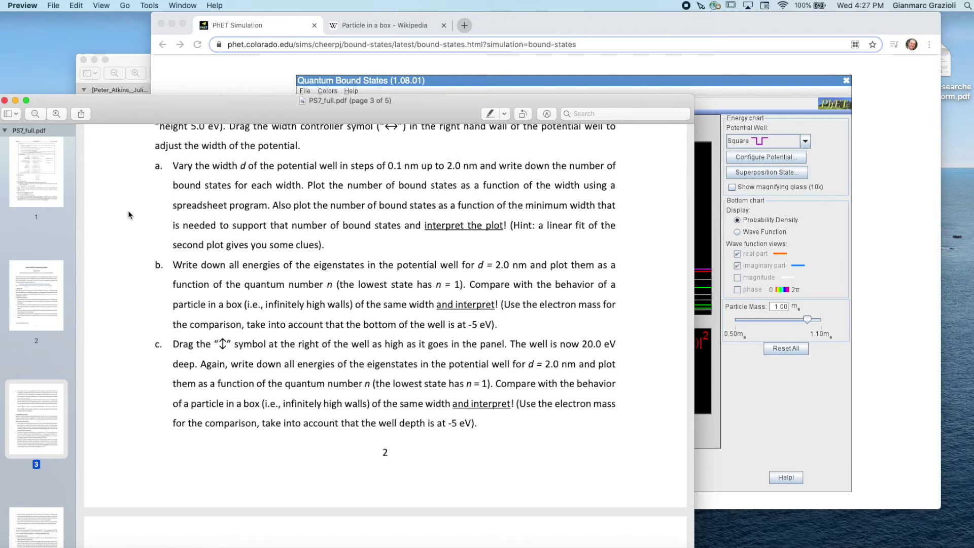
{"action": "left_click", "coordinate": [261, 75]}
{"action": "left_click", "coordinate": [139, 63]}
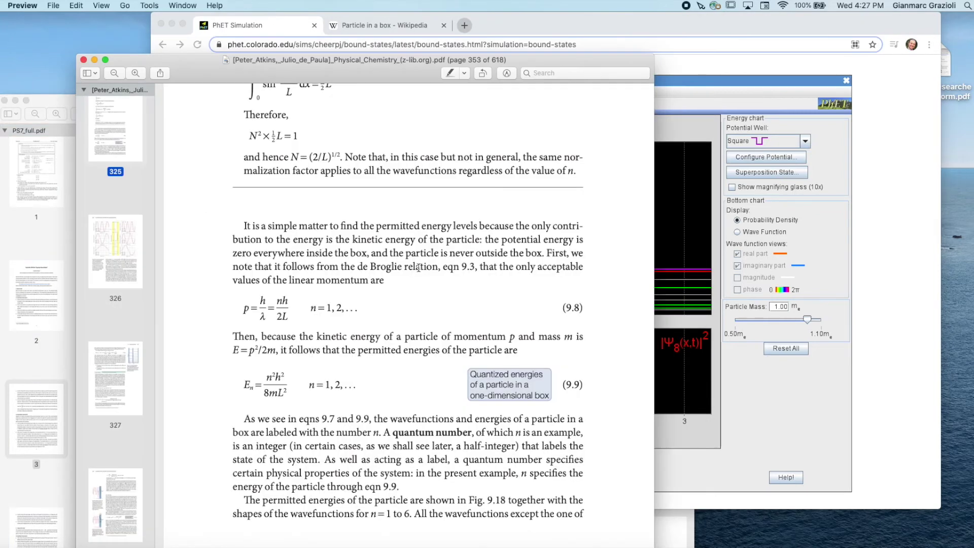
{"action": "scroll", "coordinate": [418, 268], "scroll_direction": "down", "scroll_amount": 5}
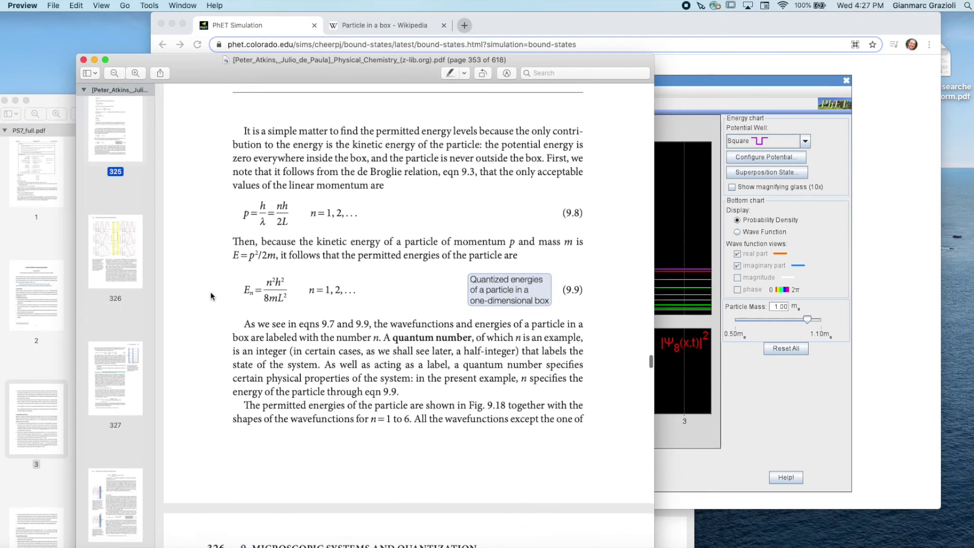
{"action": "left_click_drag", "start_coordinate": [242, 293], "coordinate": [348, 305]}
{"action": "left_click", "coordinate": [360, 293]}
{"action": "left_click_drag", "start_coordinate": [470, 279], "coordinate": [548, 302]}
{"action": "left_click", "coordinate": [425, 326]}
{"action": "scroll", "coordinate": [390, 308], "scroll_direction": "up", "scroll_amount": 2}
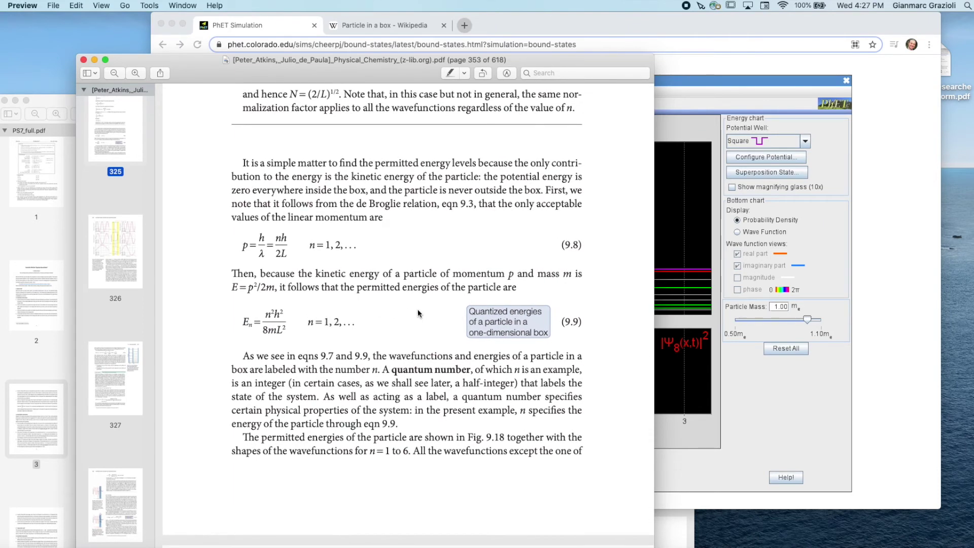
{"action": "scroll", "coordinate": [418, 310], "scroll_direction": "down", "scroll_amount": 1}
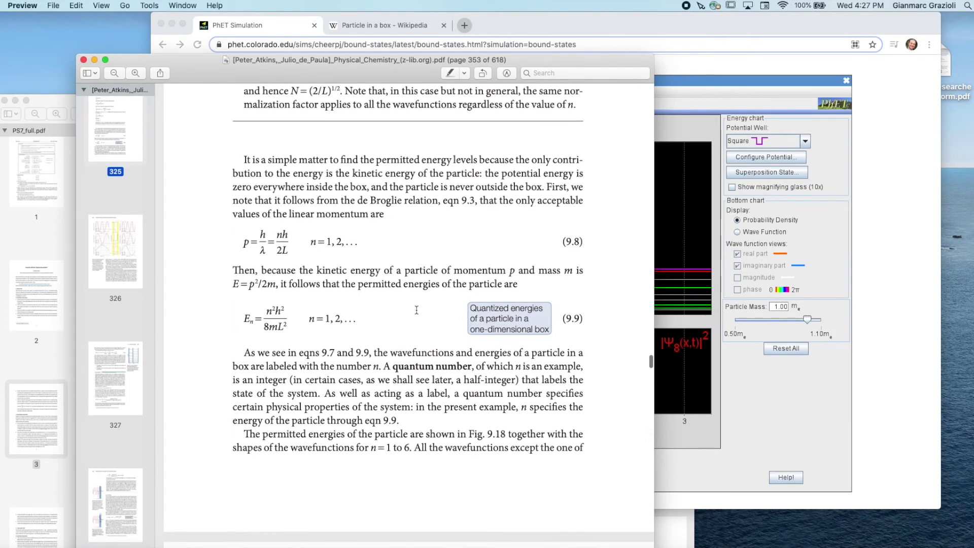
Step: Examine Fig. 9.17's box with infinitely high walls on page 324, and return to equation 9.9 on page 325
{"action": "scroll", "coordinate": [385, 295], "scroll_direction": "up", "scroll_amount": 8}
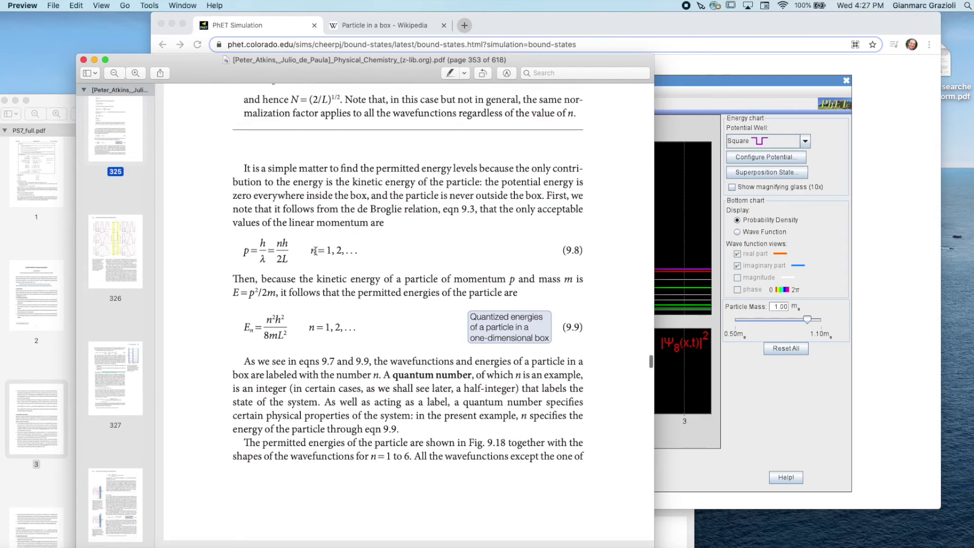
{"action": "scroll", "coordinate": [316, 251], "scroll_direction": "up", "scroll_amount": 20}
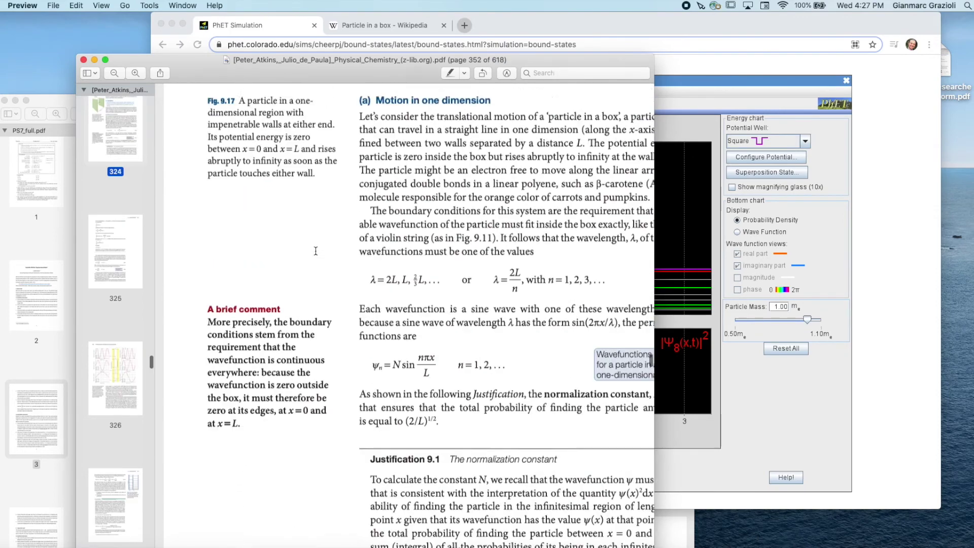
{"action": "scroll", "coordinate": [315, 251], "scroll_direction": "up", "scroll_amount": 3}
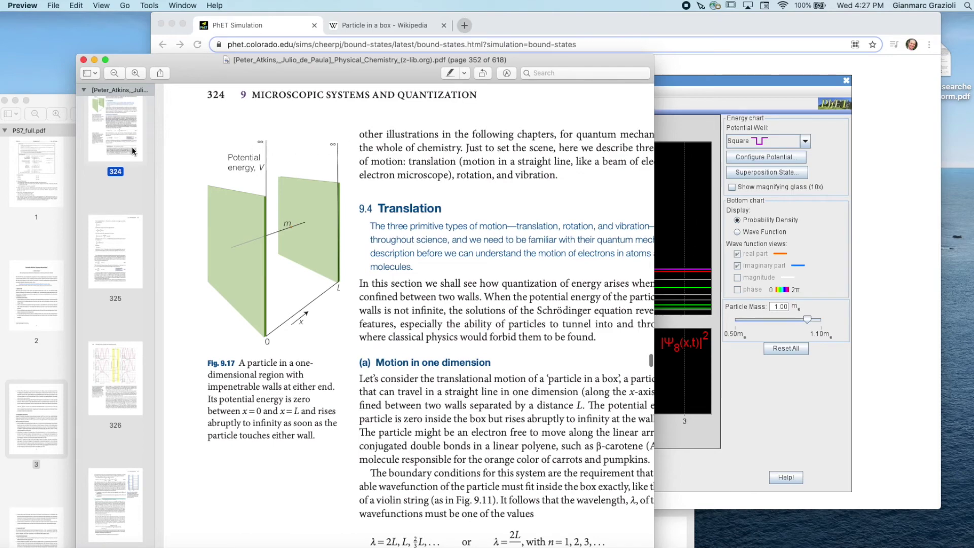
{"action": "scroll", "coordinate": [267, 142], "scroll_direction": "up", "scroll_amount": 5}
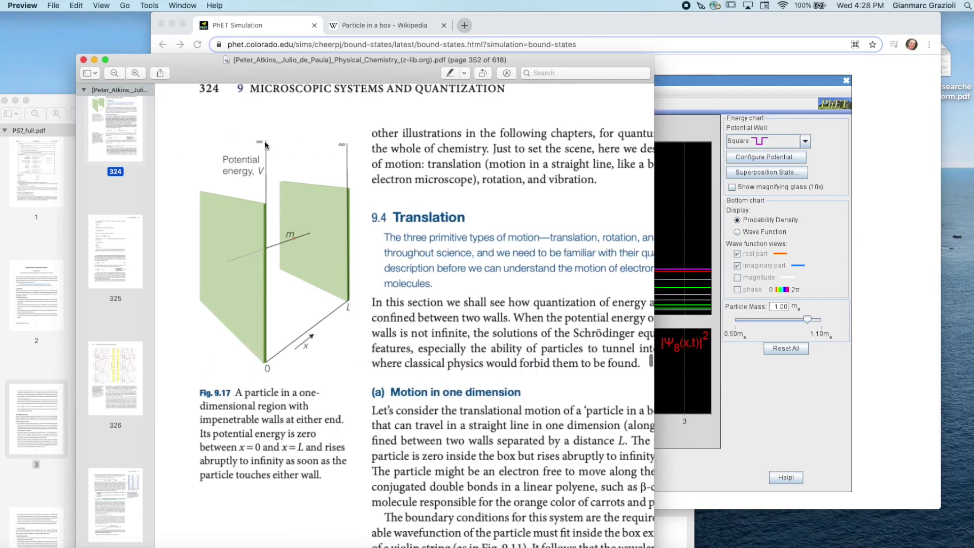
{"action": "scroll", "coordinate": [264, 142], "scroll_direction": "down", "scroll_amount": 5}
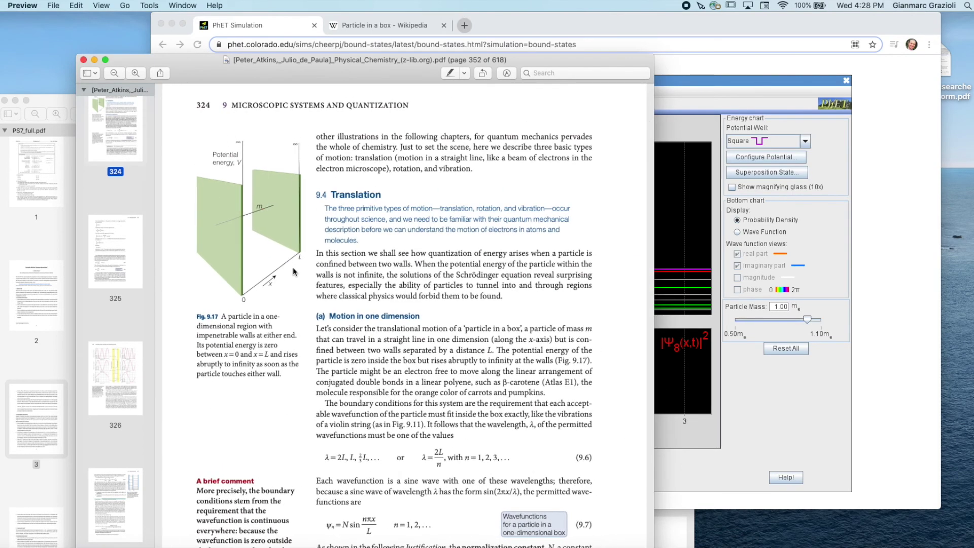
{"action": "scroll", "coordinate": [293, 267], "scroll_direction": "down", "scroll_amount": 15}
{"action": "scroll", "coordinate": [293, 267], "scroll_direction": "down", "scroll_amount": 10}
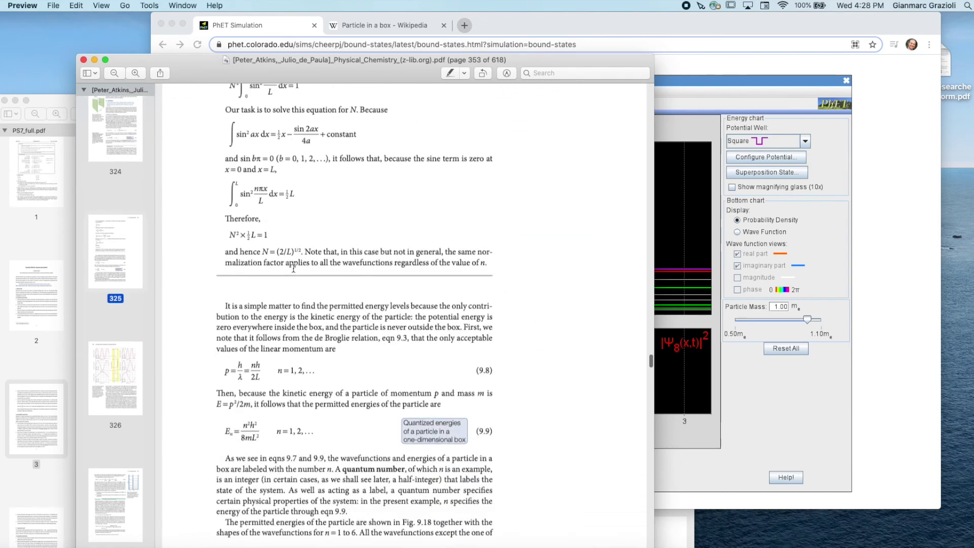
{"action": "left_click_drag", "start_coordinate": [211, 260], "coordinate": [334, 268]}
{"action": "left_click", "coordinate": [333, 268]}
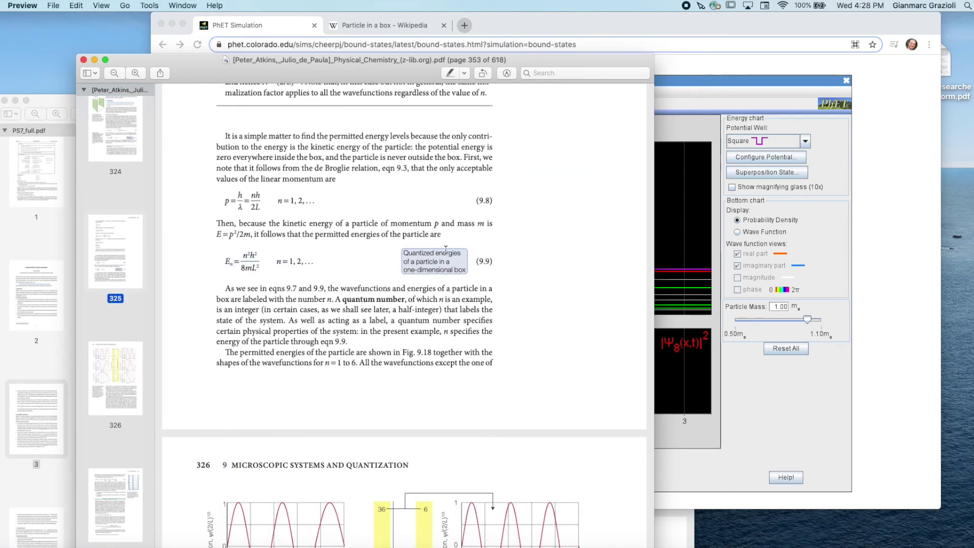
Step: Compare the simulation's eigenstate energy levels with the textbook's equation 9.9
{"action": "left_click", "coordinate": [814, 23]}
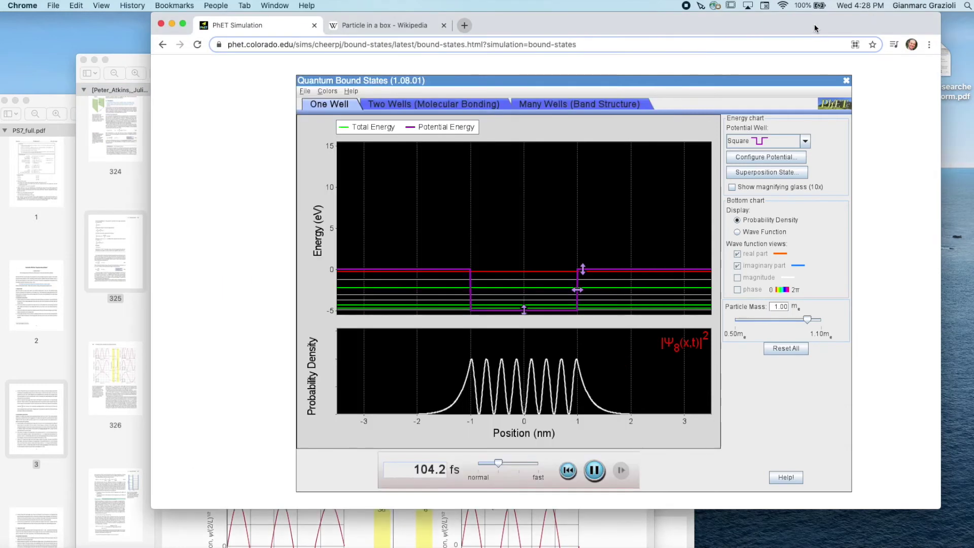
{"action": "left_click", "coordinate": [444, 272]}
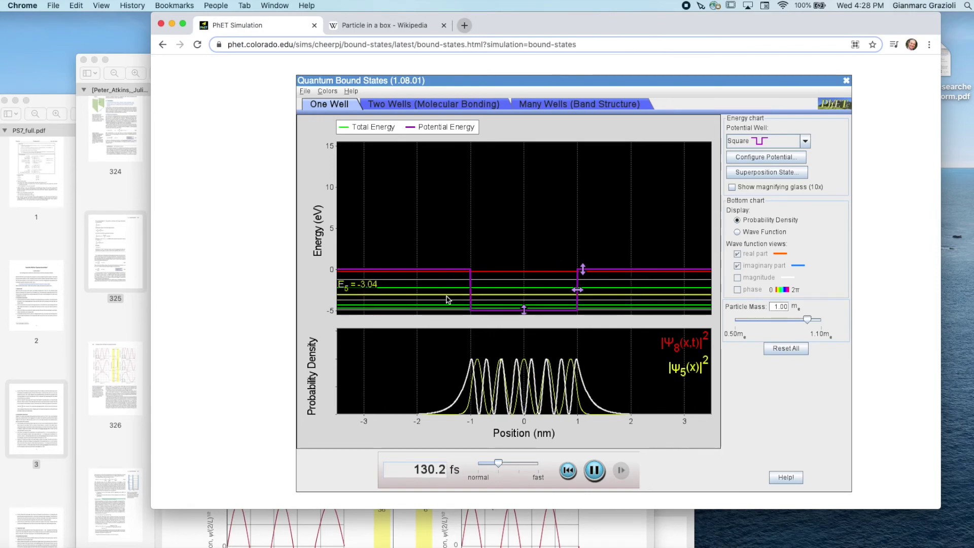
{"action": "left_click", "coordinate": [141, 56]}
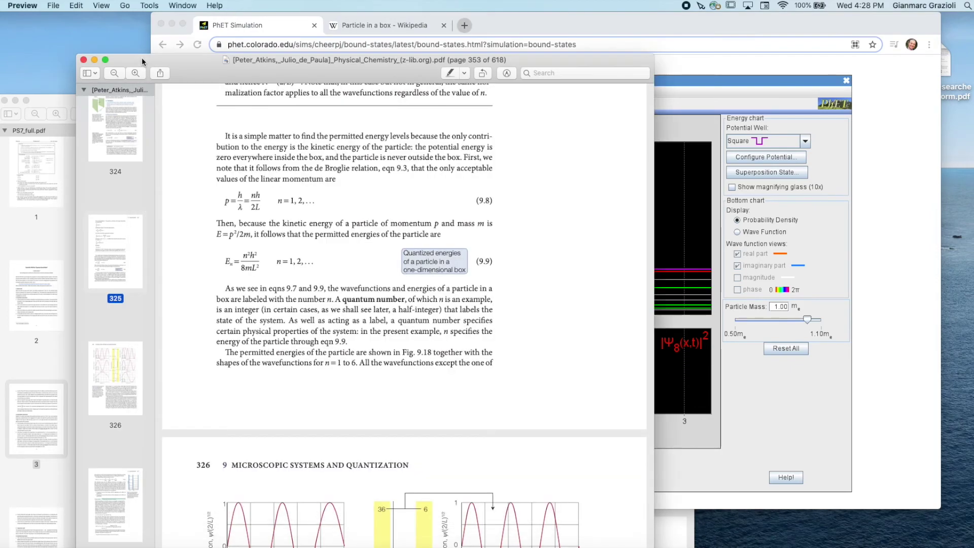
Step: Switch to the problem set PDF and review the instructions of part a followed by parts b and c
{"action": "left_click", "coordinate": [61, 100]}
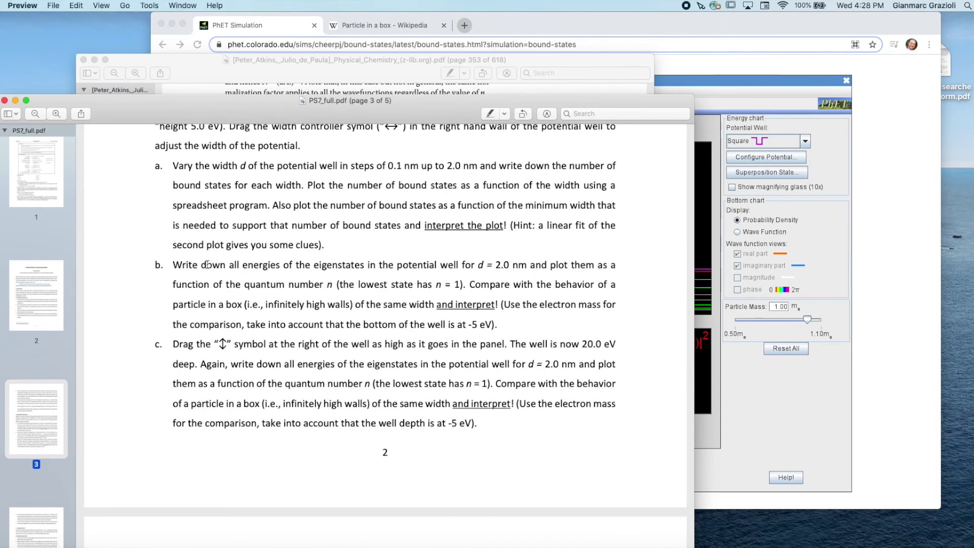
{"action": "scroll", "coordinate": [281, 312], "scroll_direction": "down", "scroll_amount": 2}
{"action": "scroll", "coordinate": [282, 312], "scroll_direction": "up", "scroll_amount": 3}
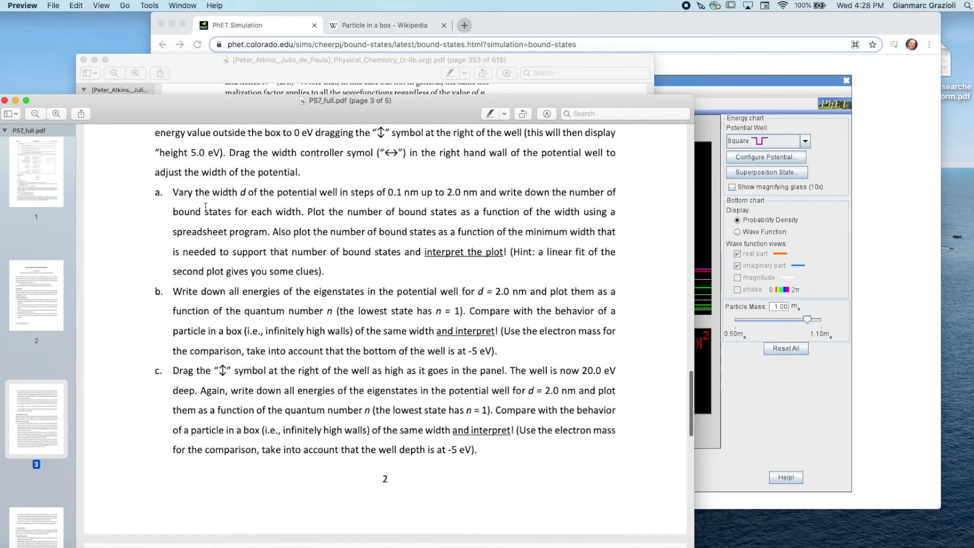
{"action": "left_click_drag", "start_coordinate": [164, 189], "coordinate": [381, 278]}
{"action": "left_click", "coordinate": [348, 273]}
{"action": "scroll", "coordinate": [348, 273], "scroll_direction": "down", "scroll_amount": 3}
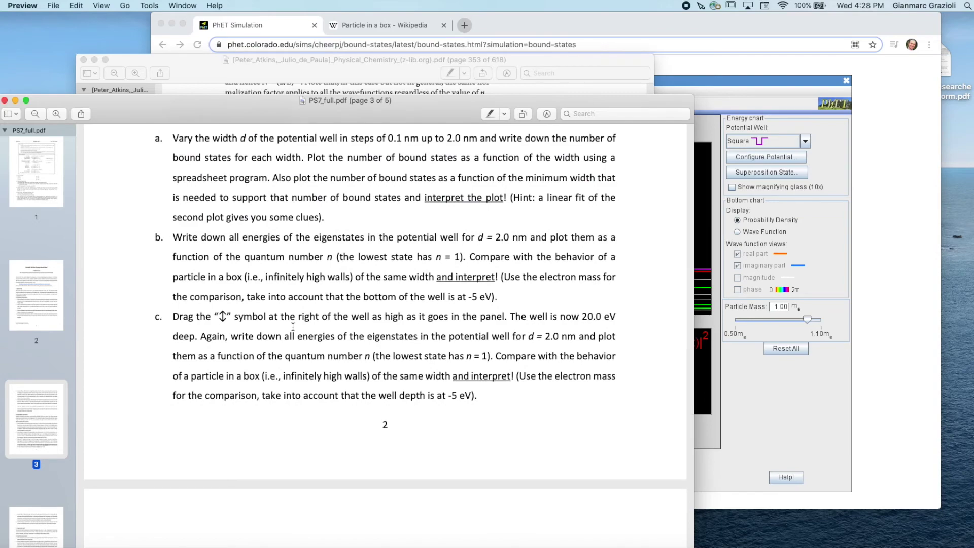
Step: Return to the first page of the problem set and review which tutorial sections problem 5 assigns
{"action": "scroll", "coordinate": [293, 327], "scroll_direction": "up", "scroll_amount": 15}
{"action": "scroll", "coordinate": [293, 327], "scroll_direction": "up", "scroll_amount": 15}
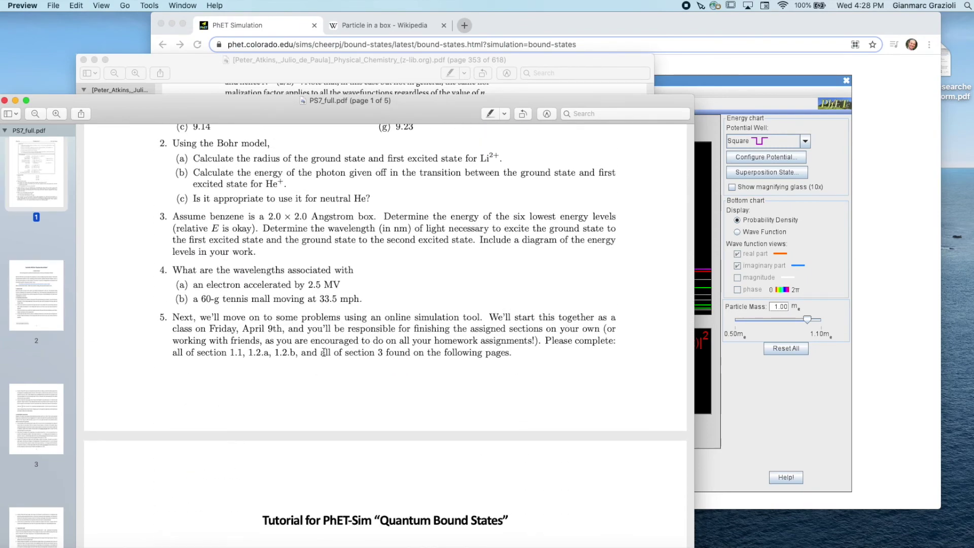
{"action": "left_click_drag", "start_coordinate": [320, 352], "coordinate": [430, 352]}
{"action": "scroll", "coordinate": [431, 352], "scroll_direction": "down", "scroll_amount": 1}
{"action": "left_click", "coordinate": [396, 363]}
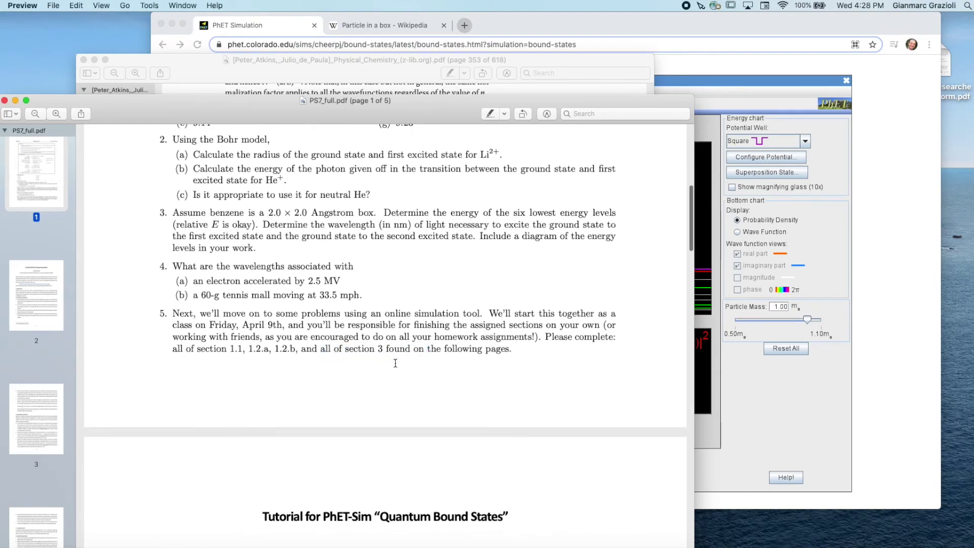
Step: Go past the square and asymmetric well parts to section 3, Harmonic Oscillator, on page 5 of the problem set
{"action": "scroll", "coordinate": [395, 363], "scroll_direction": "down", "scroll_amount": 20}
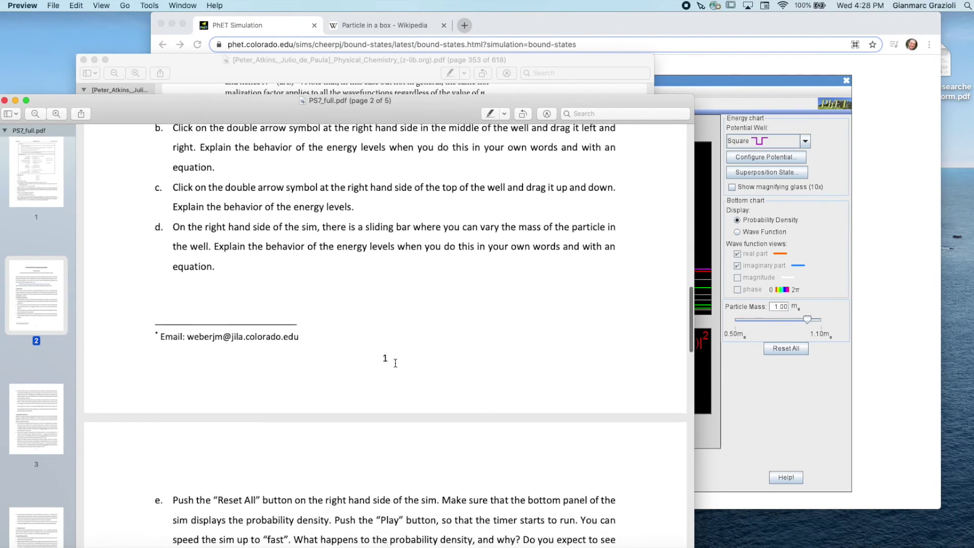
{"action": "scroll", "coordinate": [395, 364], "scroll_direction": "down", "scroll_amount": 20}
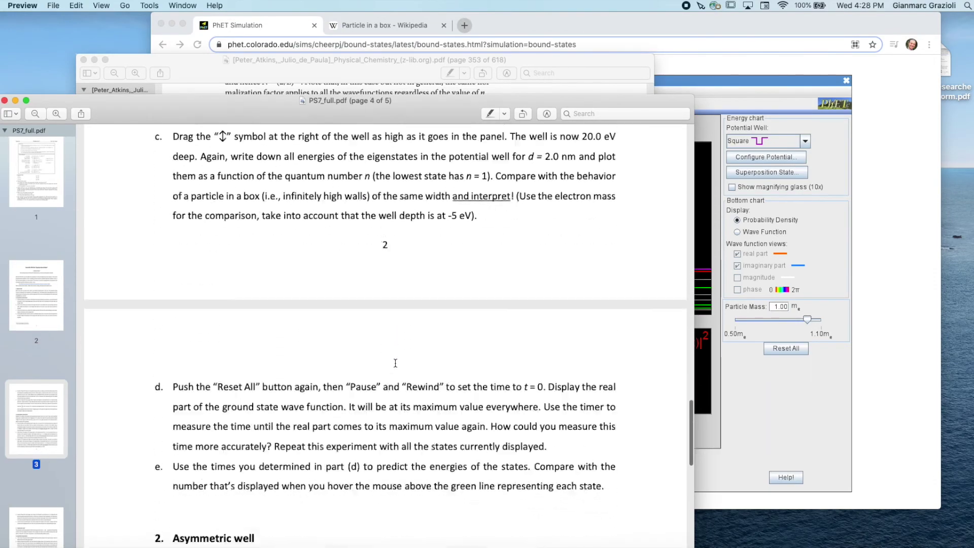
{"action": "scroll", "coordinate": [396, 363], "scroll_direction": "down", "scroll_amount": 15}
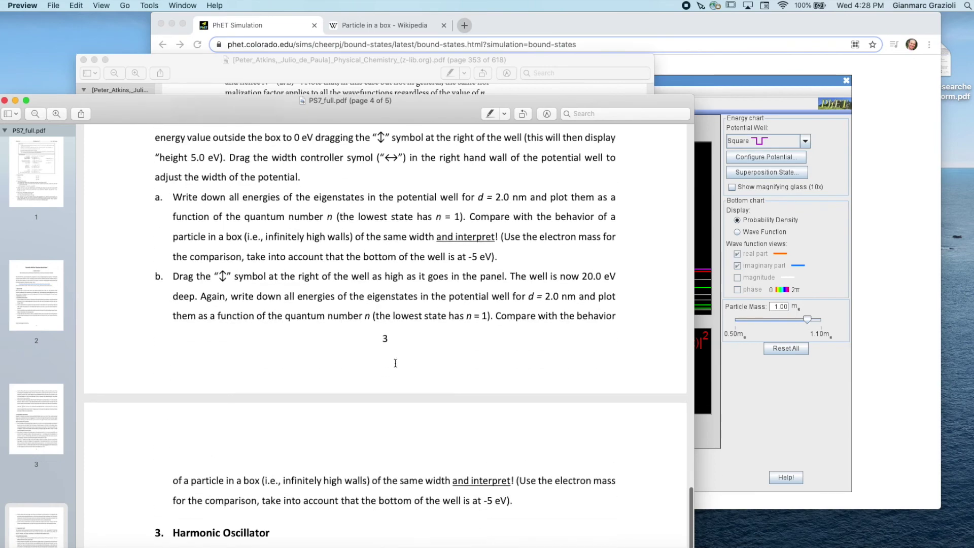
{"action": "scroll", "coordinate": [395, 363], "scroll_direction": "down", "scroll_amount": 4}
{"action": "left_click_drag", "start_coordinate": [152, 193], "coordinate": [321, 191]}
{"action": "left_click", "coordinate": [318, 262]}
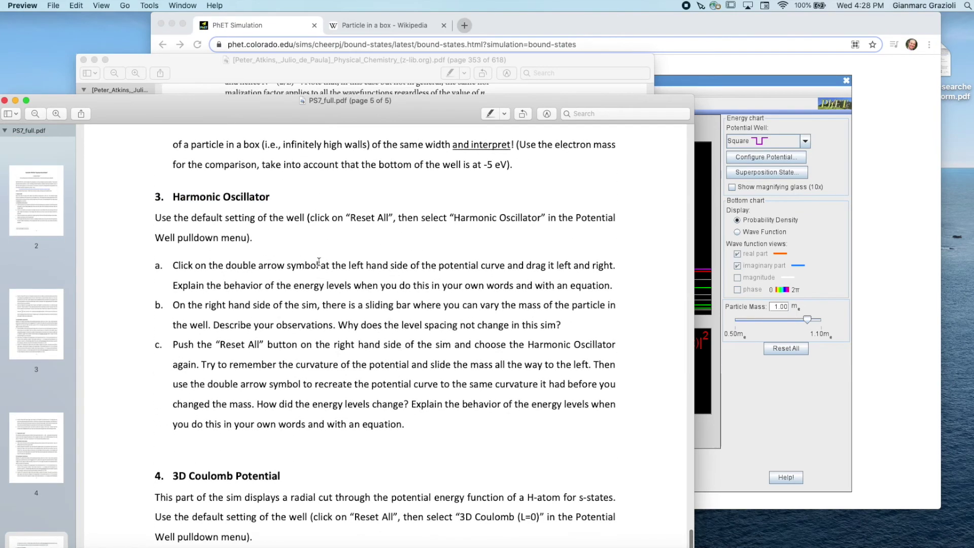
Step: Review the setup instructions beneath the Harmonic Oscillator heading about the default well and the Potential Well selection
{"action": "scroll", "coordinate": [319, 262], "scroll_direction": "down", "scroll_amount": 1}
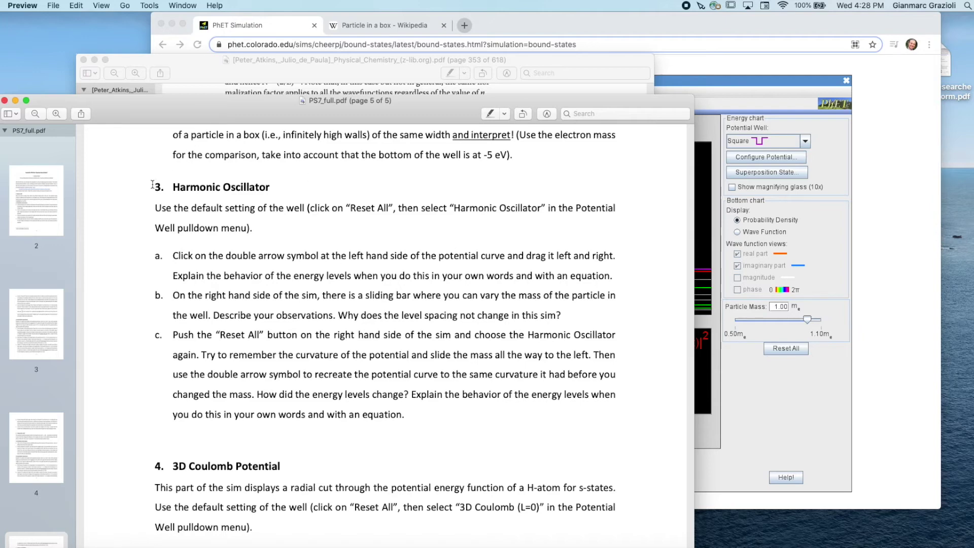
{"action": "left_click_drag", "start_coordinate": [154, 208], "coordinate": [433, 208]}
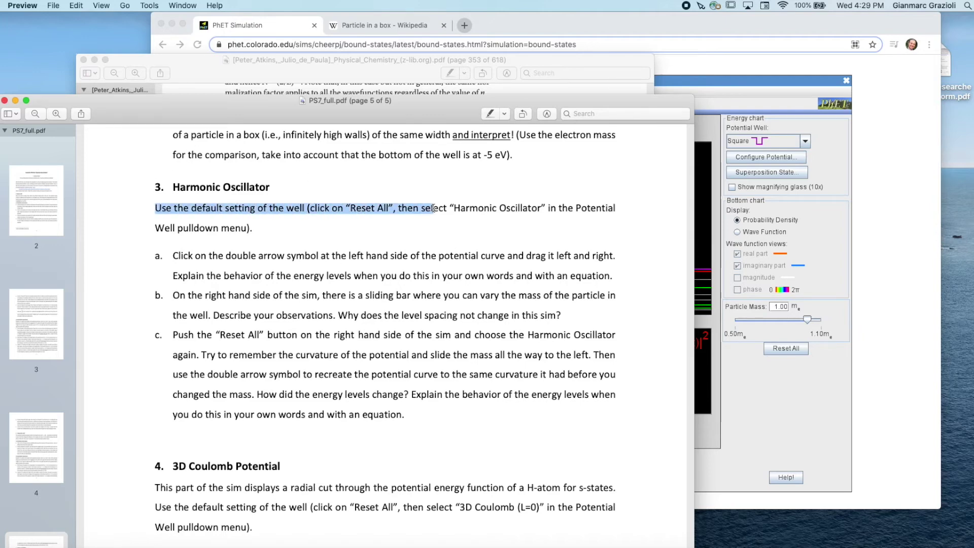
{"action": "left_click", "coordinate": [434, 213]}
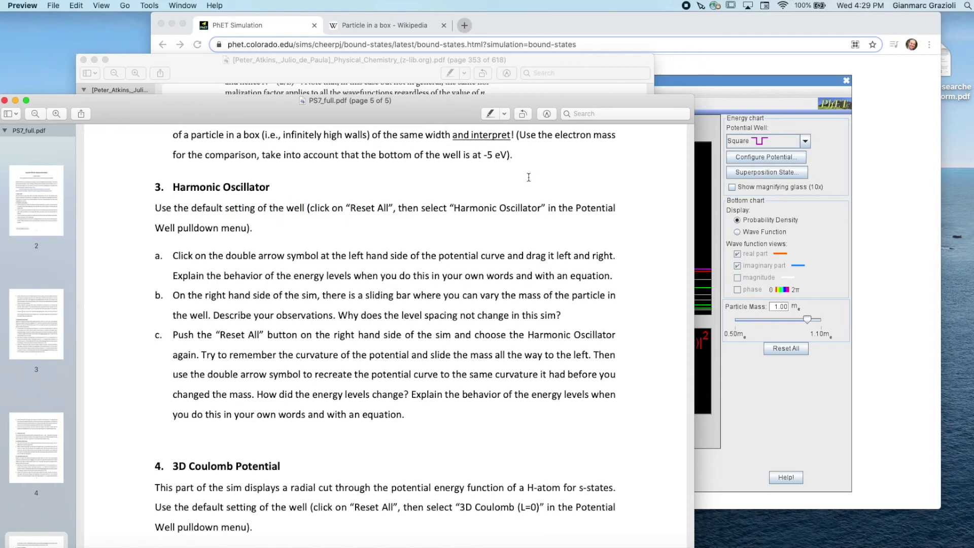
{"action": "left_click_drag", "start_coordinate": [355, 206], "coordinate": [639, 218]}
Step: Switch to the PhET simulation, reset all its settings and set the potential well to Harmonic Oscillator
{"action": "key", "text": "super+Tab"}
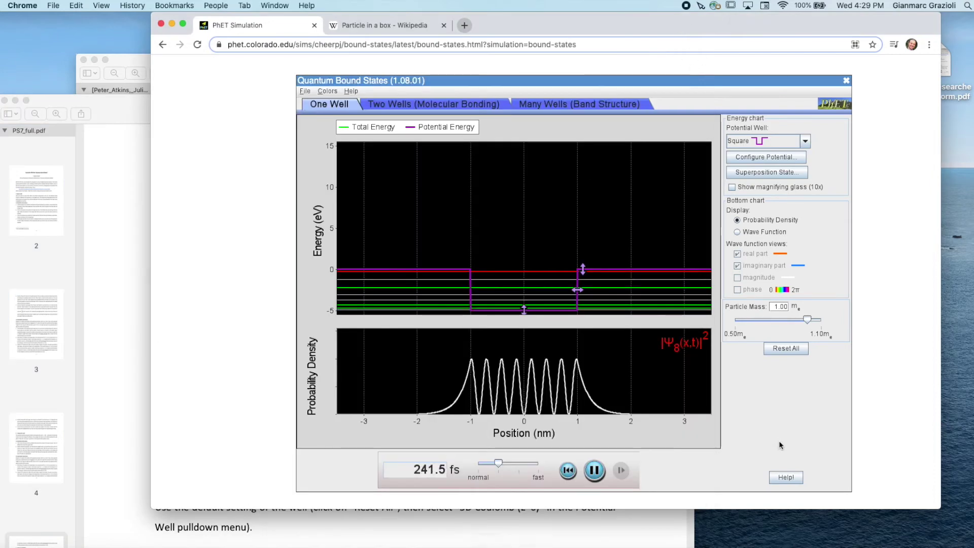
{"action": "left_click", "coordinate": [786, 348]}
{"action": "left_click", "coordinate": [560, 300]}
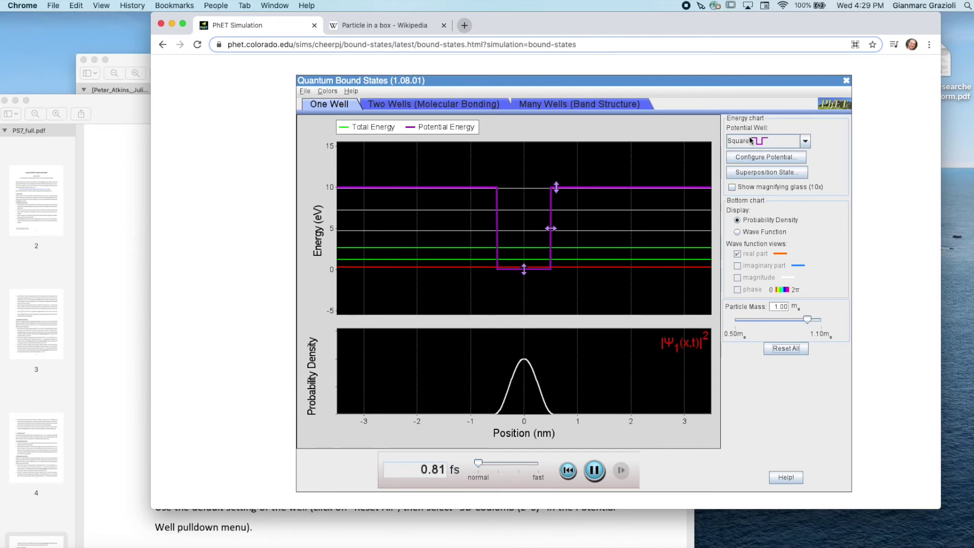
{"action": "left_click", "coordinate": [807, 142]}
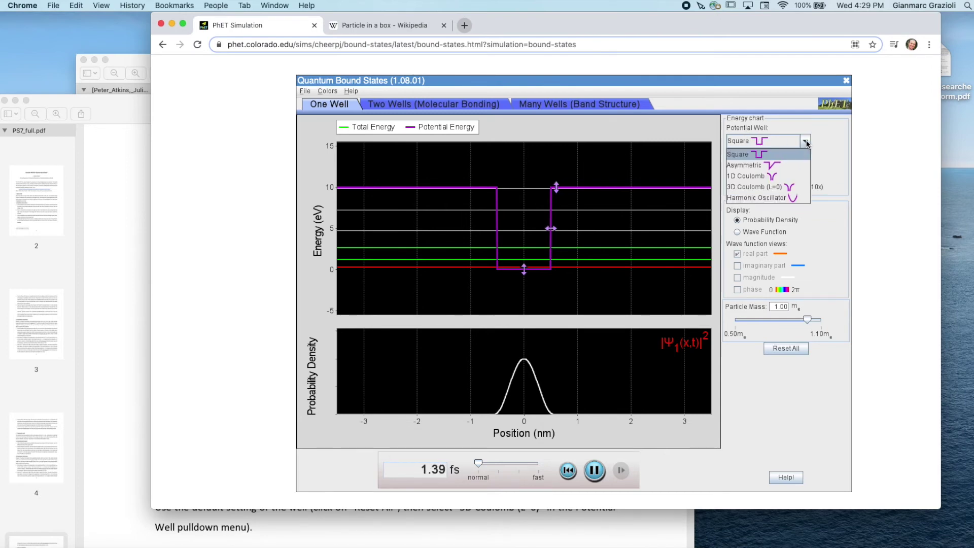
{"action": "left_click", "coordinate": [767, 197]}
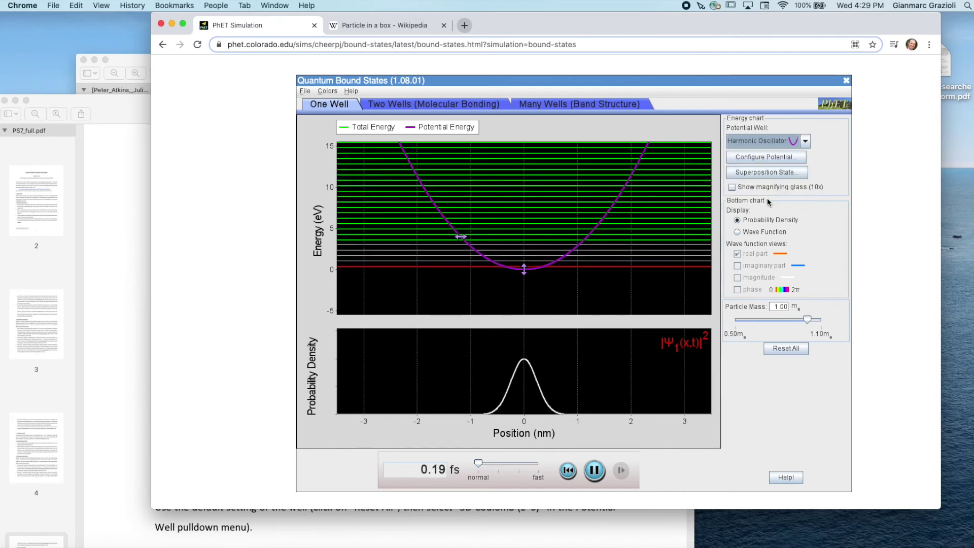
Step: Compare the Square well's energy levels with those of the Harmonic Oscillator, ending with Harmonic Oscillator selected
{"action": "mouse_move", "coordinate": [568, 246]}
{"action": "left_click", "coordinate": [806, 142]}
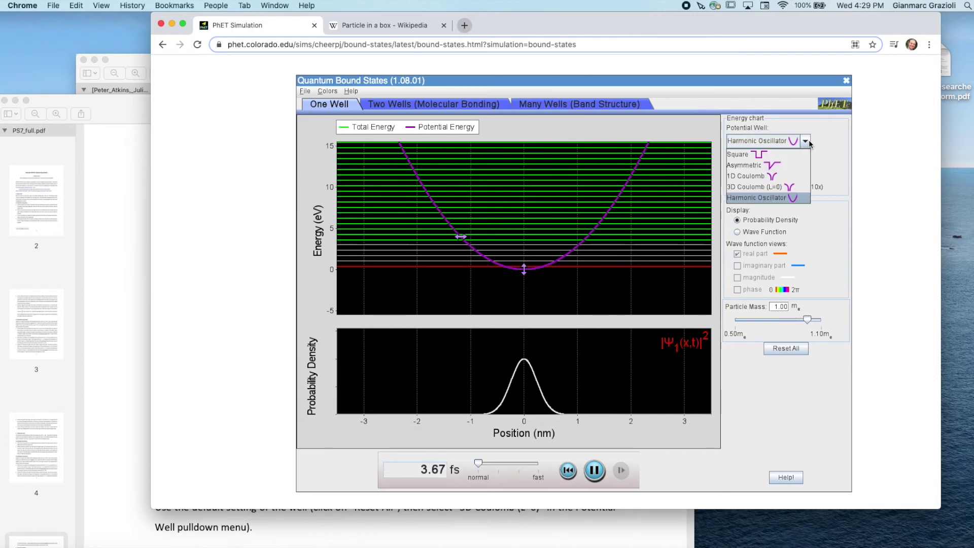
{"action": "left_click", "coordinate": [761, 154]}
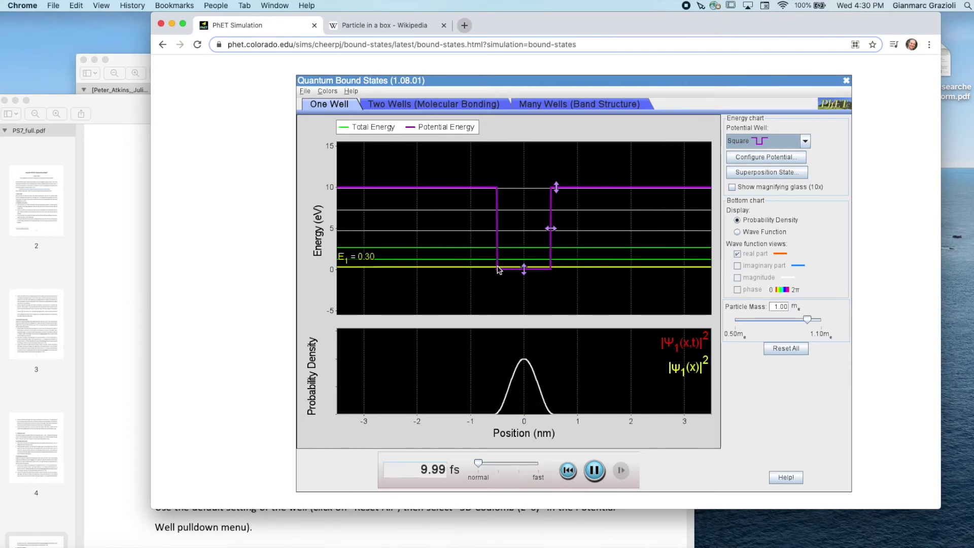
{"action": "mouse_move", "coordinate": [527, 270]}
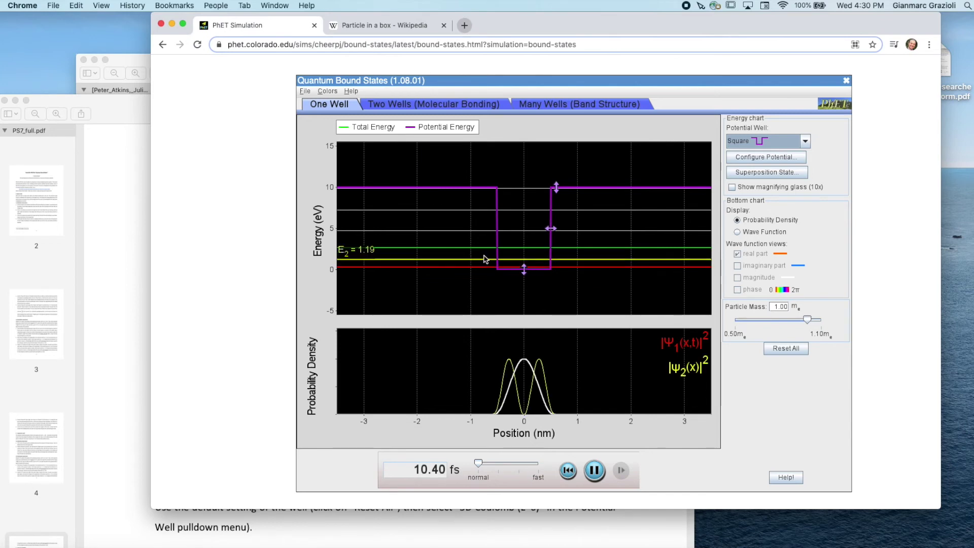
{"action": "left_click", "coordinate": [806, 141]}
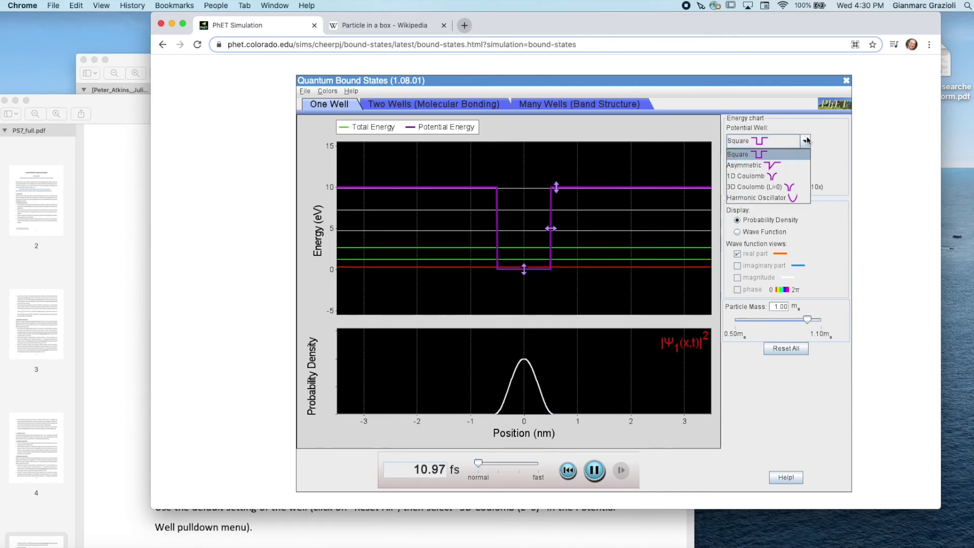
{"action": "left_click", "coordinate": [764, 196]}
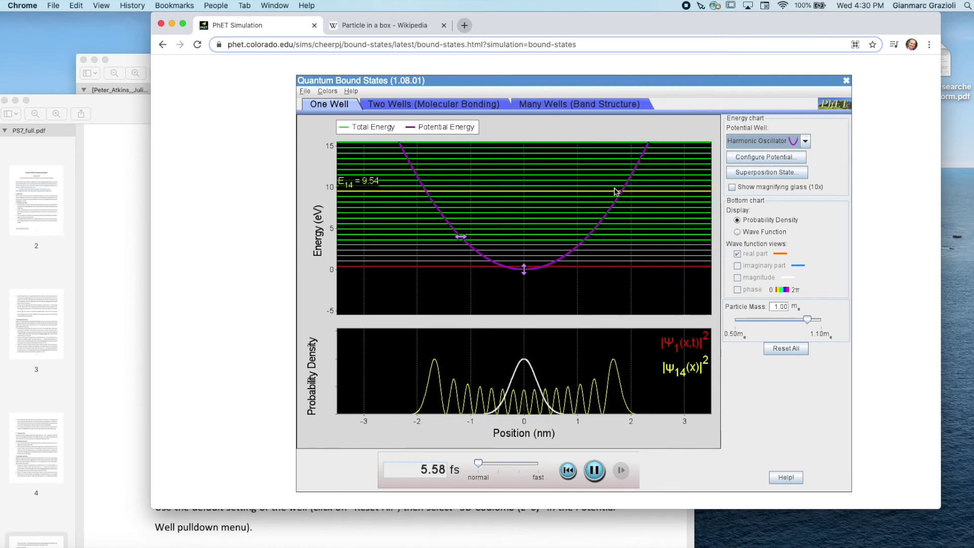
{"action": "mouse_move", "coordinate": [524, 272]}
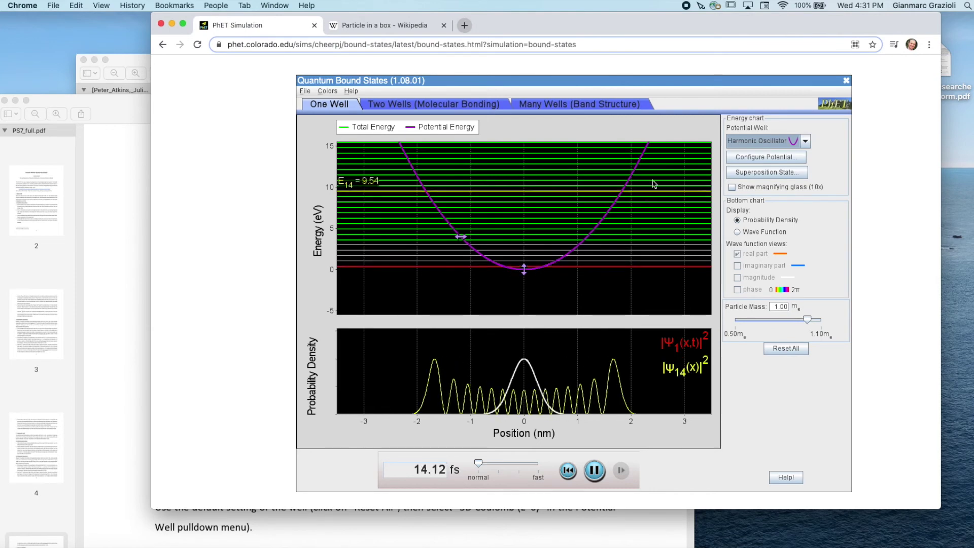
Step: Switch to the problem set PDF and review part a of the Harmonic Oscillator section
{"action": "left_click", "coordinate": [131, 254]}
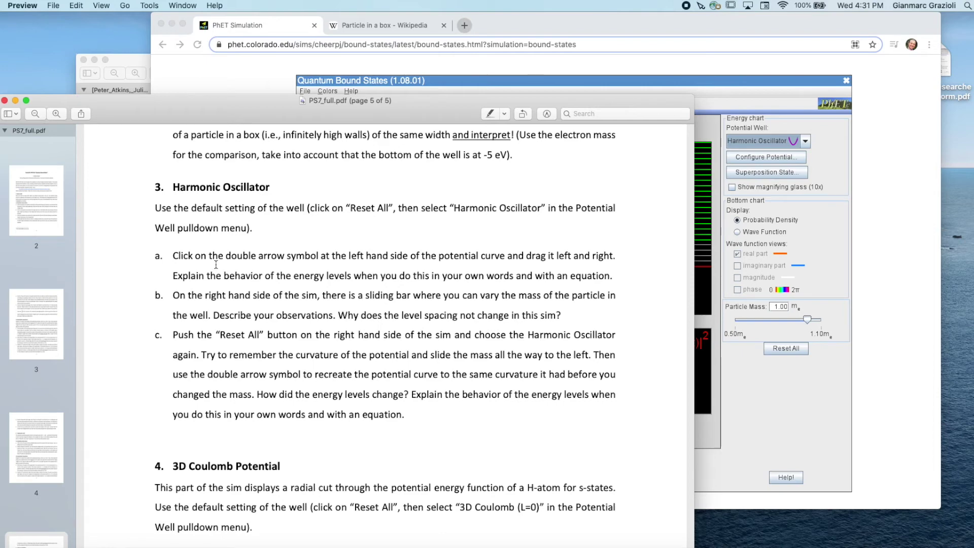
{"action": "left_click_drag", "start_coordinate": [175, 257], "coordinate": [343, 295]}
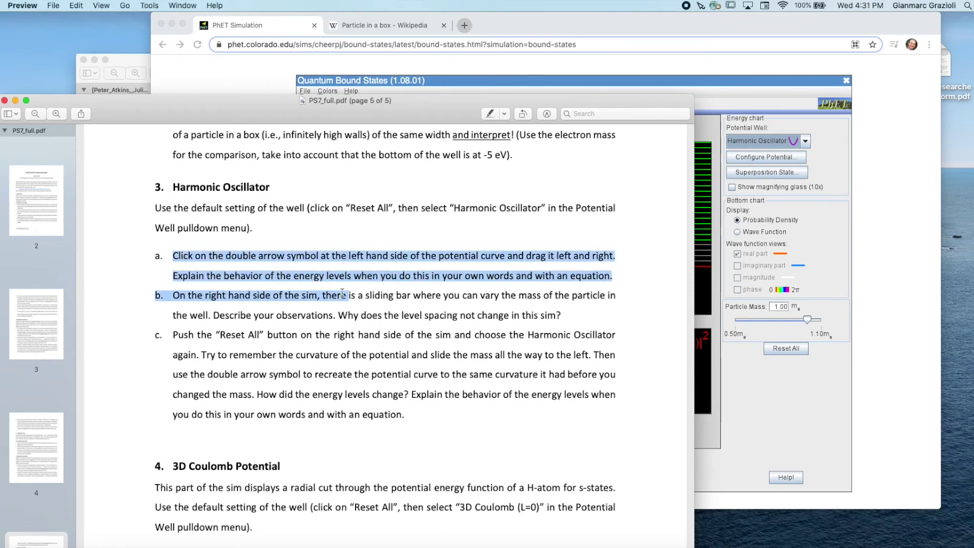
{"action": "left_click", "coordinate": [343, 295]}
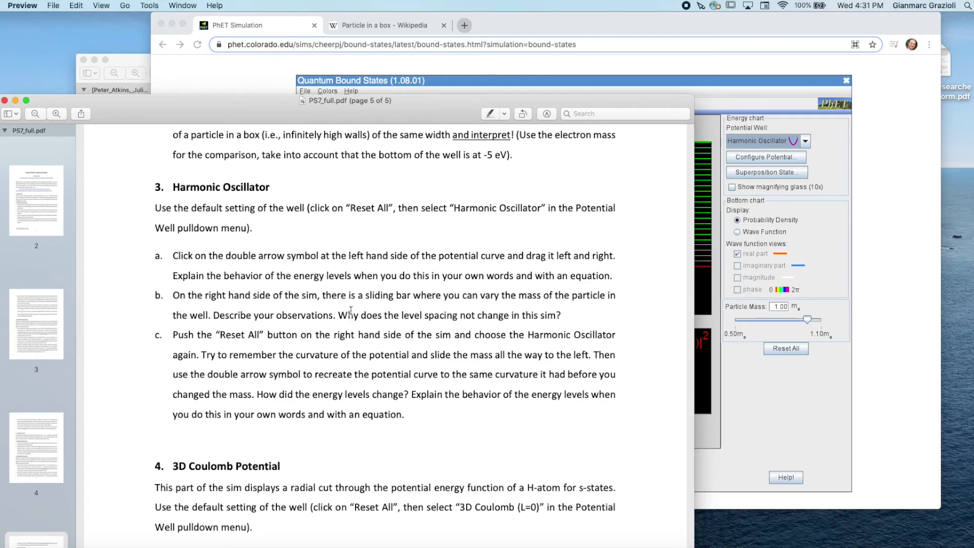
Step: Switch to the simulation, try to widen the harmonic well, and narrow it to an ω of about 6.2 fs⁻¹
{"action": "left_click", "coordinate": [260, 68]}
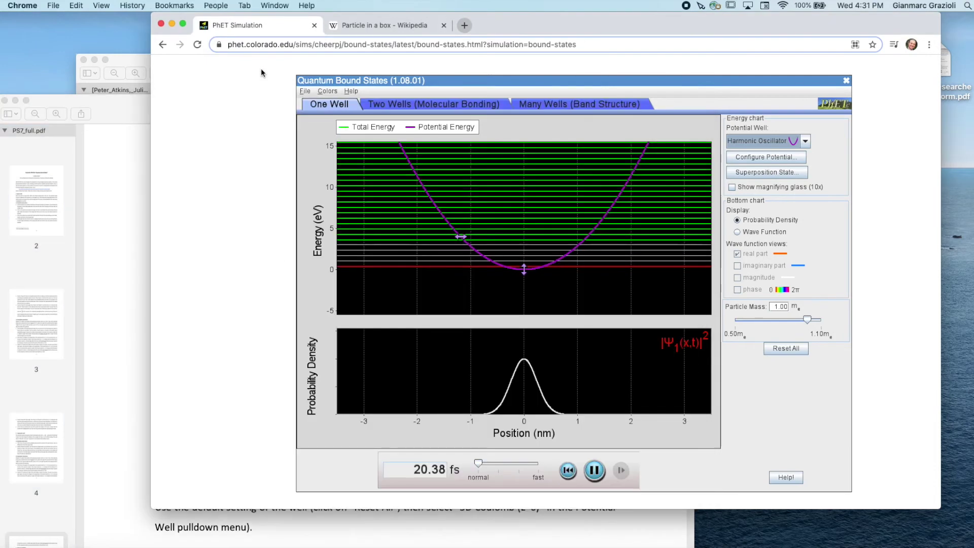
{"action": "left_click", "coordinate": [455, 238]}
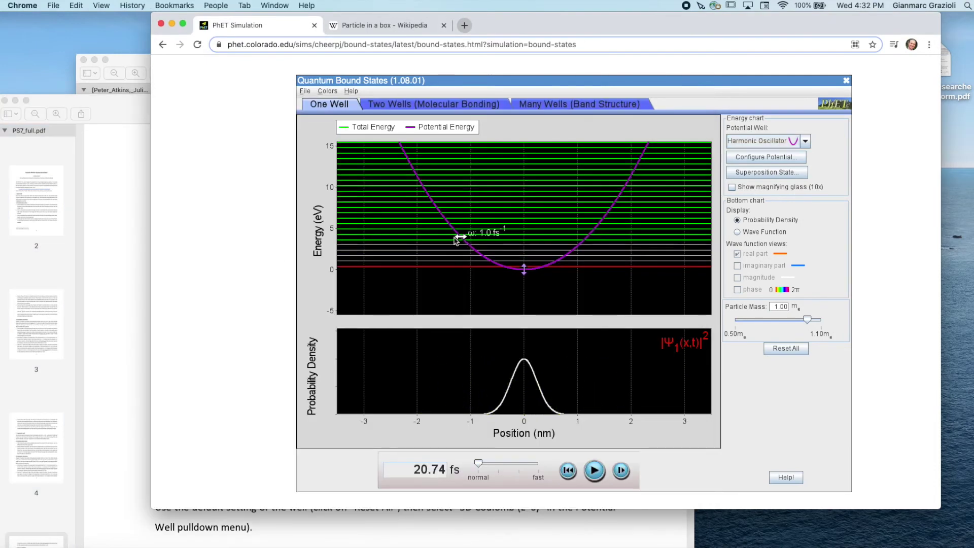
{"action": "left_click_drag", "start_coordinate": [456, 237], "coordinate": [405, 239]}
{"action": "left_click_drag", "start_coordinate": [469, 238], "coordinate": [513, 237]}
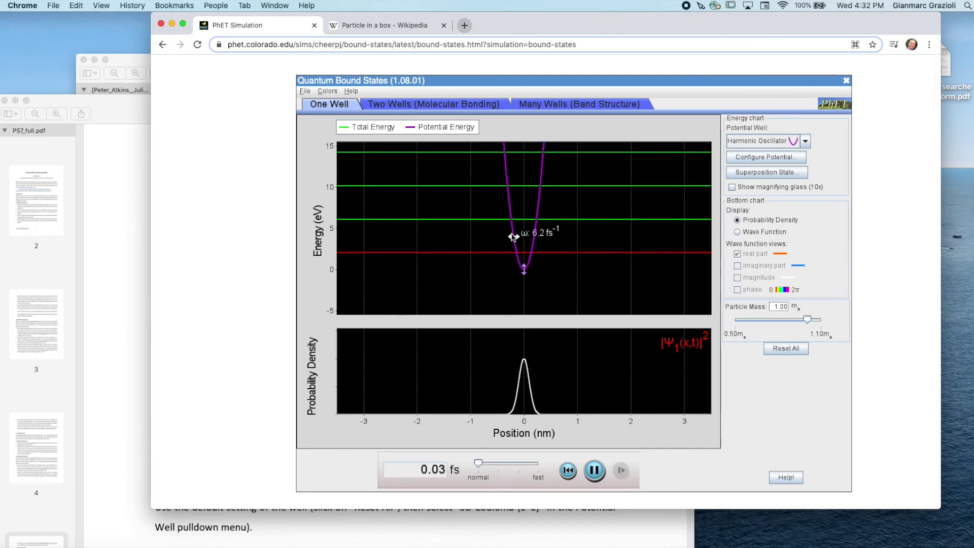
{"action": "mouse_move", "coordinate": [525, 273]}
Step: Widen the harmonic well partway and narrow it again, inspecting the energy levels at each width
{"action": "left_click_drag", "start_coordinate": [513, 236], "coordinate": [501, 237]}
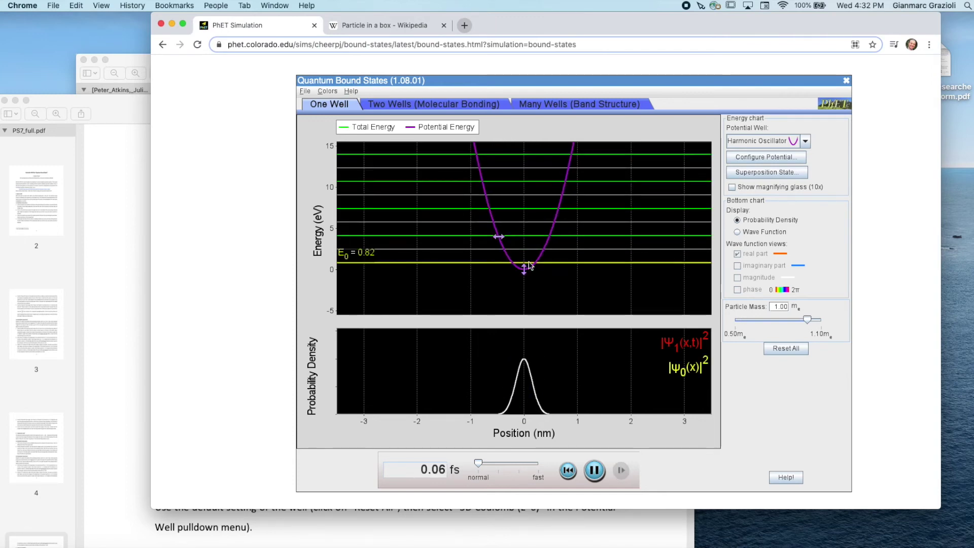
{"action": "mouse_move", "coordinate": [509, 222]}
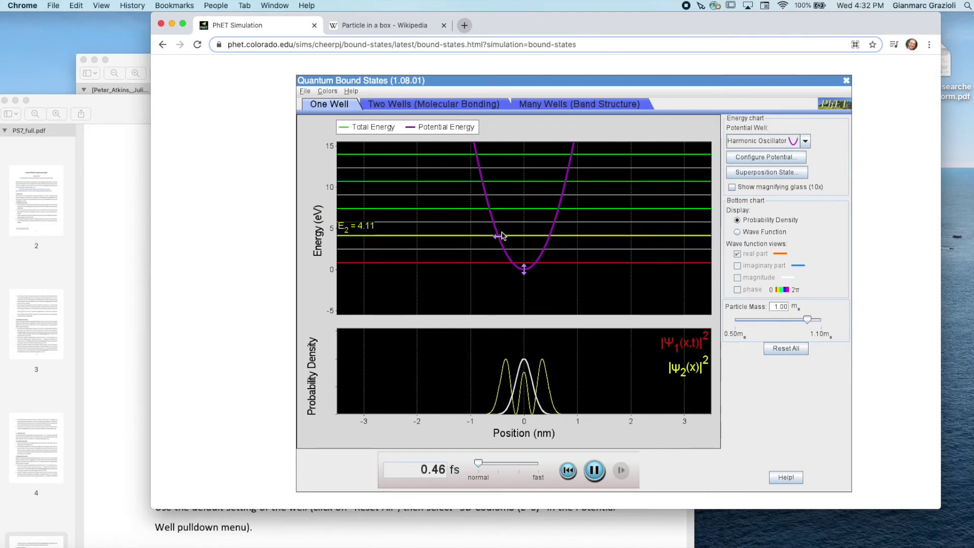
{"action": "left_click_drag", "start_coordinate": [500, 237], "coordinate": [521, 240]}
{"action": "mouse_move", "coordinate": [536, 225]}
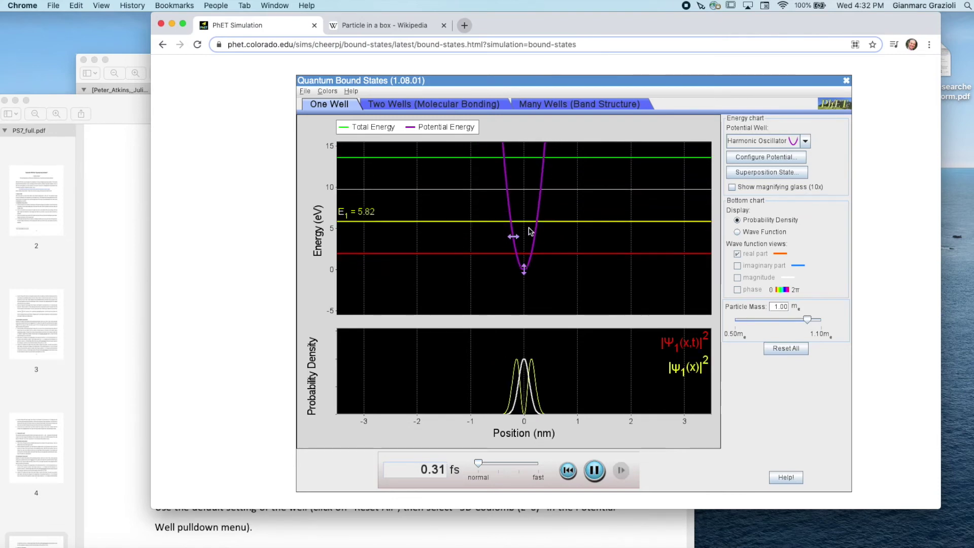
{"action": "mouse_move", "coordinate": [517, 240]}
Step: Widen the harmonic well as far as it goes, and narrow it to an intermediate curvature
{"action": "left_click_drag", "start_coordinate": [517, 240], "coordinate": [432, 242]}
{"action": "mouse_move", "coordinate": [461, 237]}
{"action": "left_mouse_down"}
{"action": "mouse_move", "coordinate": [496, 238]}
{"action": "mouse_move", "coordinate": [450, 242]}
{"action": "left_mouse_up"}
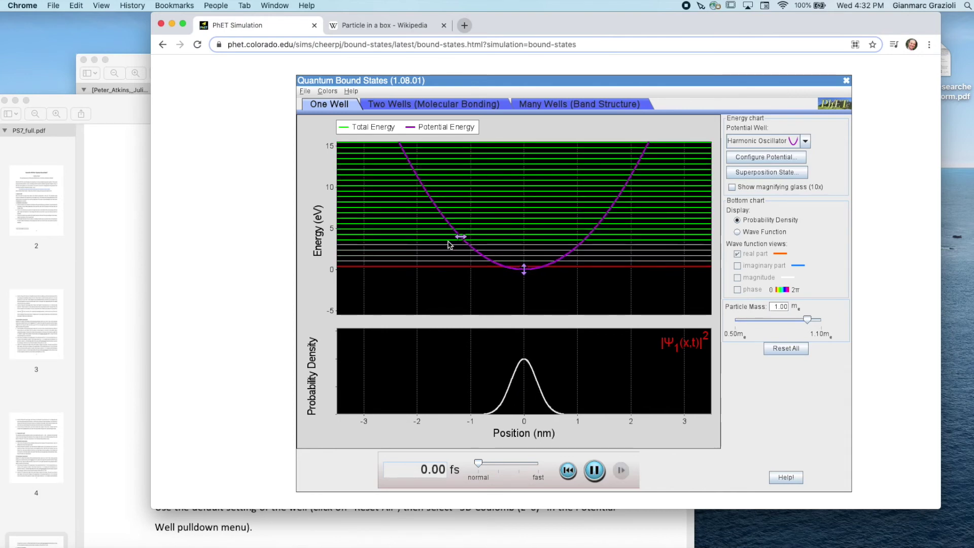
{"action": "left_click_drag", "start_coordinate": [454, 236], "coordinate": [500, 236]}
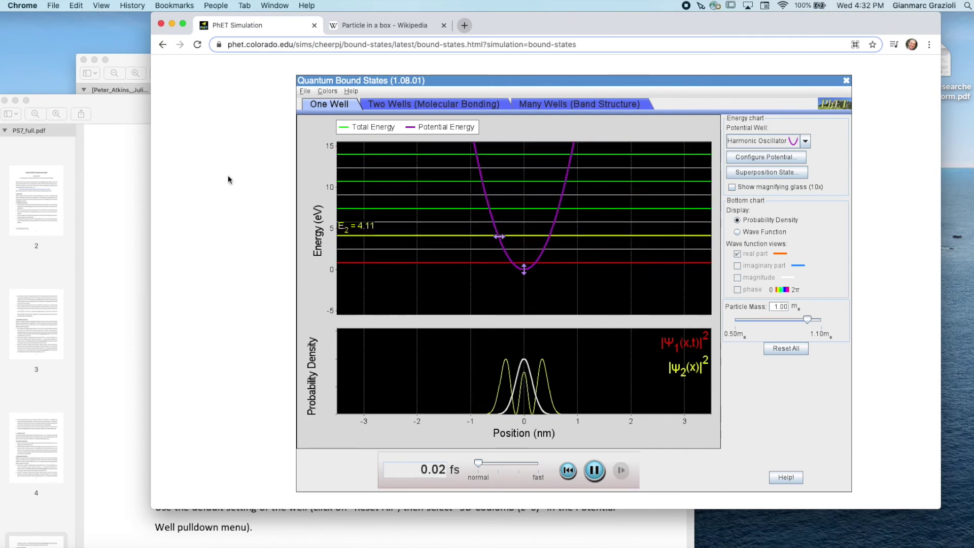
Step: Check section 3 in the problem set again, widen the simulated harmonic well to ω 1.0 fs⁻¹ and inspect its energy levels
{"action": "left_click", "coordinate": [135, 179]}
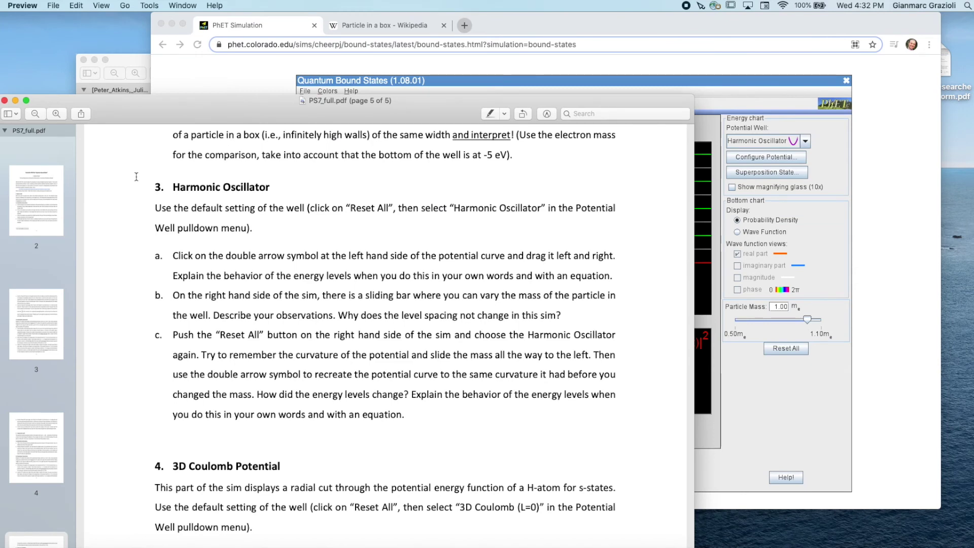
{"action": "left_click", "coordinate": [239, 68]}
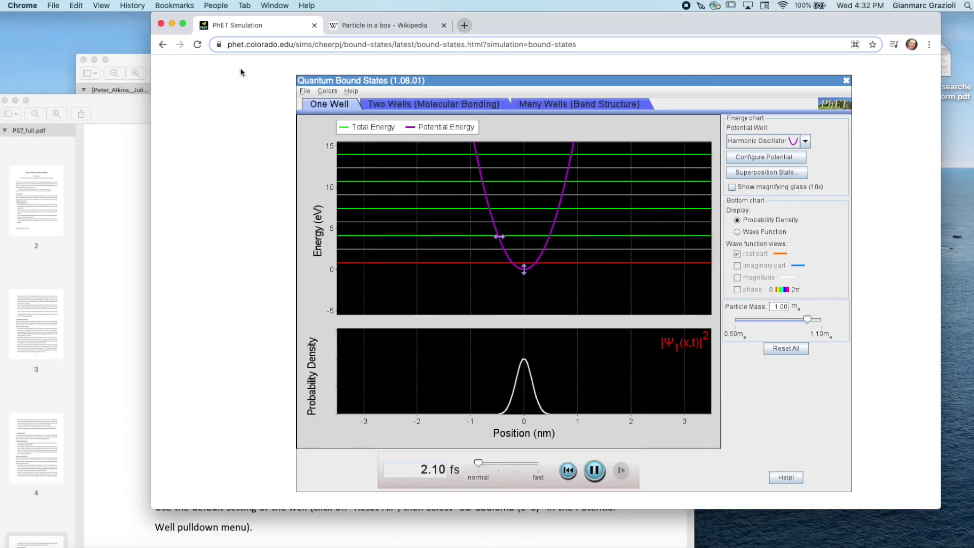
{"action": "left_click_drag", "start_coordinate": [504, 239], "coordinate": [459, 237]}
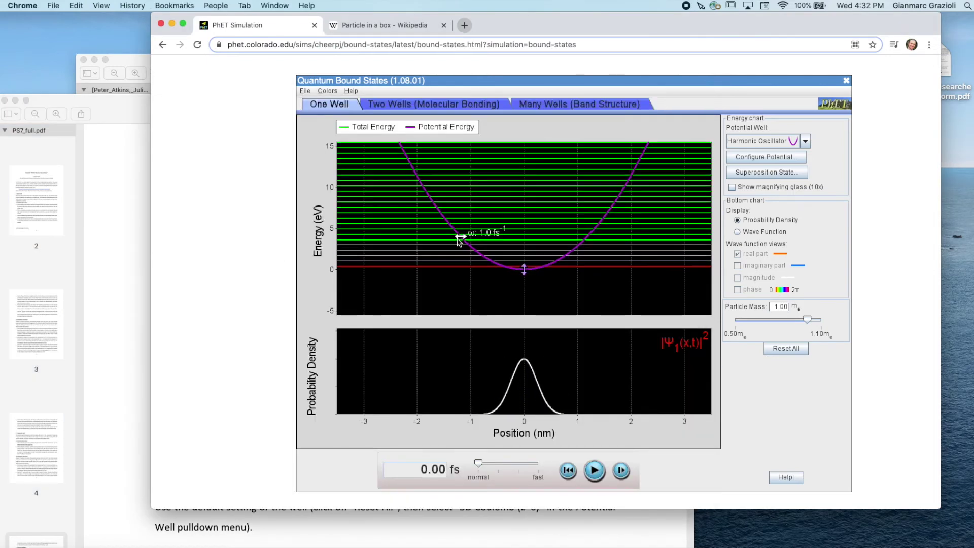
{"action": "mouse_move", "coordinate": [503, 253]}
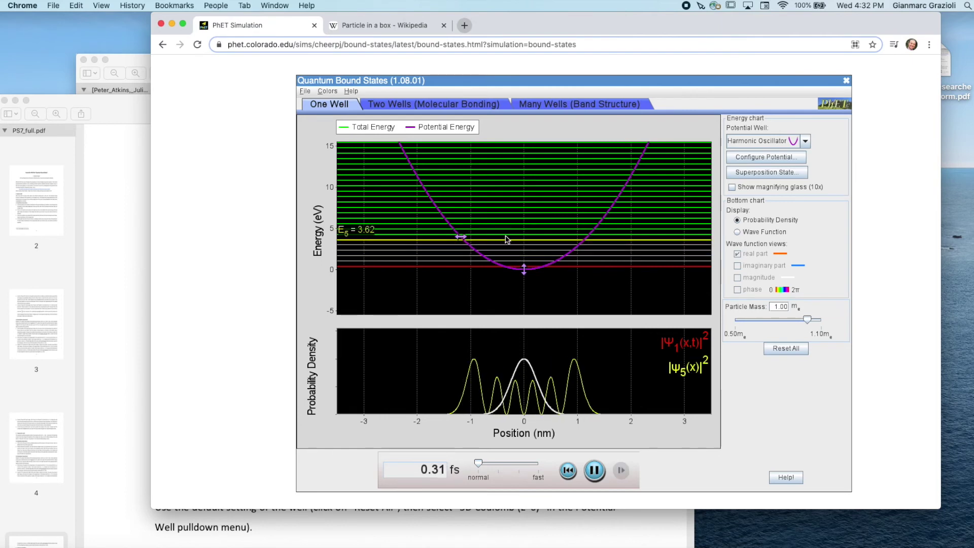
{"action": "mouse_move", "coordinate": [471, 239]}
{"action": "left_mouse_down"}
{"action": "mouse_move", "coordinate": [491, 239]}
{"action": "mouse_move", "coordinate": [463, 236]}
{"action": "mouse_move", "coordinate": [515, 237]}
{"action": "mouse_move", "coordinate": [454, 239]}
{"action": "mouse_move", "coordinate": [462, 238]}
{"action": "left_mouse_up"}
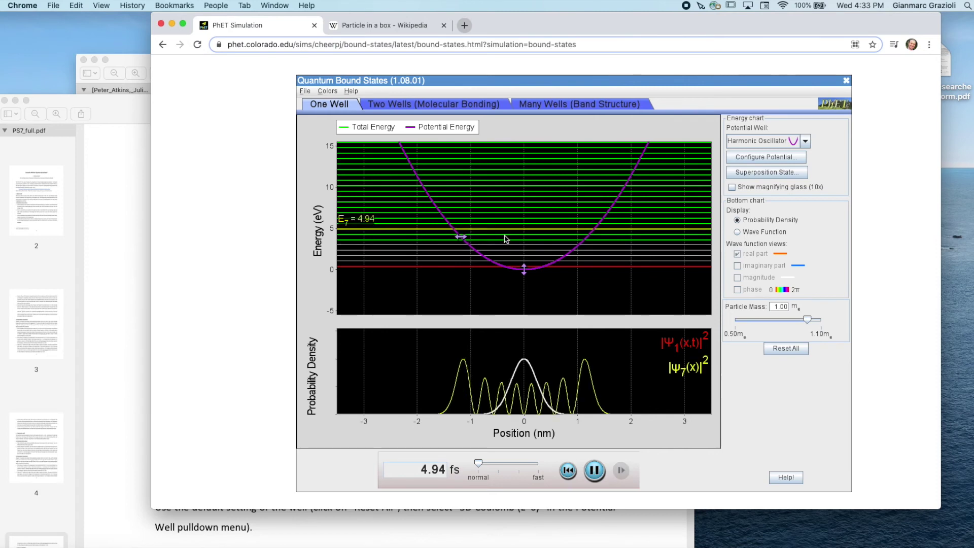
Step: Narrow the harmonic oscillator well to ω 10.0 fs⁻¹ and inspect its energy levels
{"action": "left_click_drag", "start_coordinate": [466, 239], "coordinate": [518, 237]}
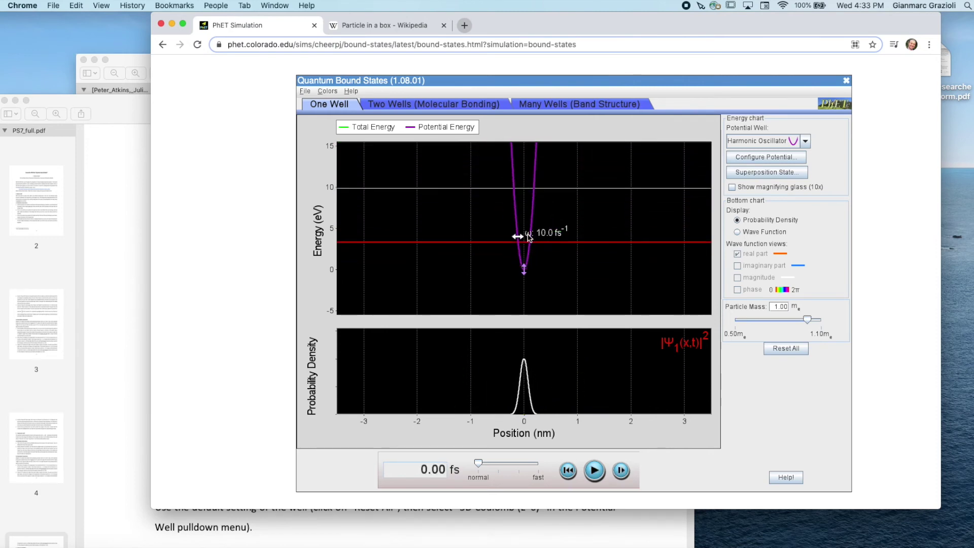
{"action": "left_click_drag", "start_coordinate": [521, 236], "coordinate": [538, 241]}
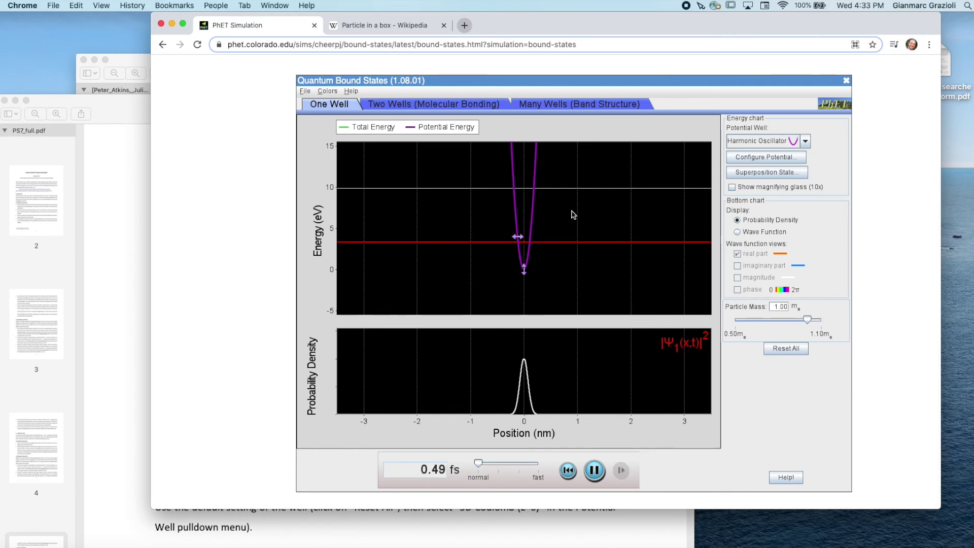
{"action": "mouse_move", "coordinate": [543, 185]}
{"action": "mouse_move", "coordinate": [515, 252]}
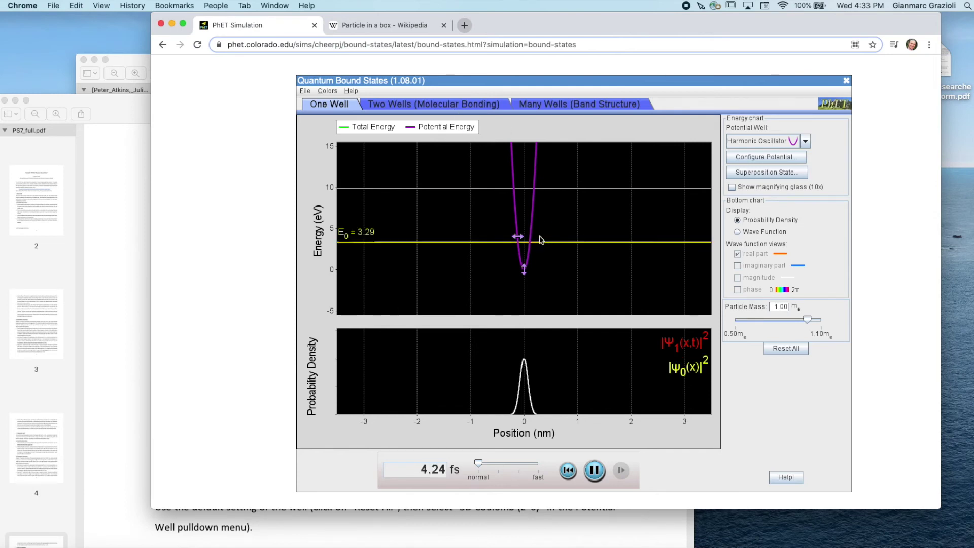
{"action": "mouse_move", "coordinate": [523, 239]}
{"action": "left_mouse_down"}
{"action": "mouse_move", "coordinate": [482, 228]}
{"action": "mouse_move", "coordinate": [530, 240]}
{"action": "left_mouse_up"}
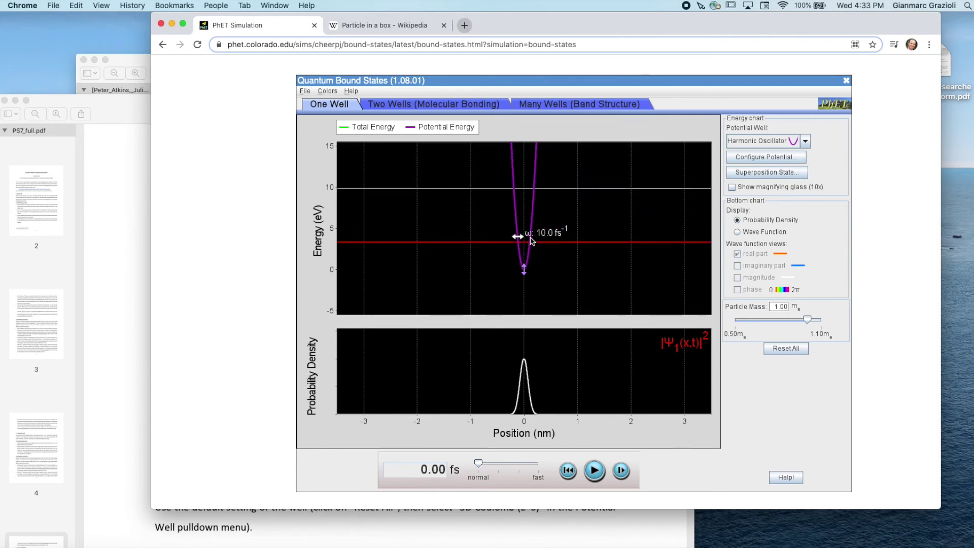
{"action": "mouse_move", "coordinate": [523, 239]}
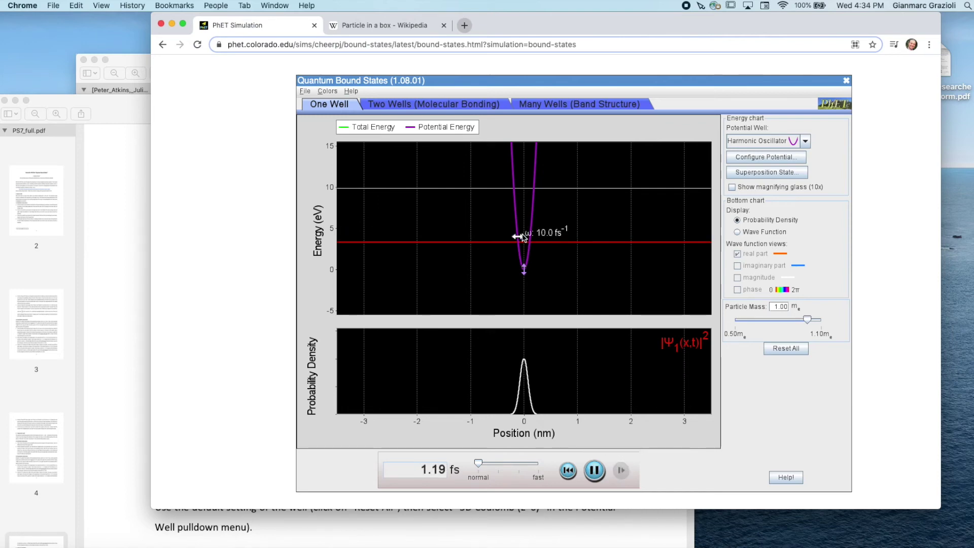
Step: Widen the harmonic well as far as it goes, narrow it slightly, and compare the energy level spacing
{"action": "left_click_drag", "start_coordinate": [518, 236], "coordinate": [461, 237]}
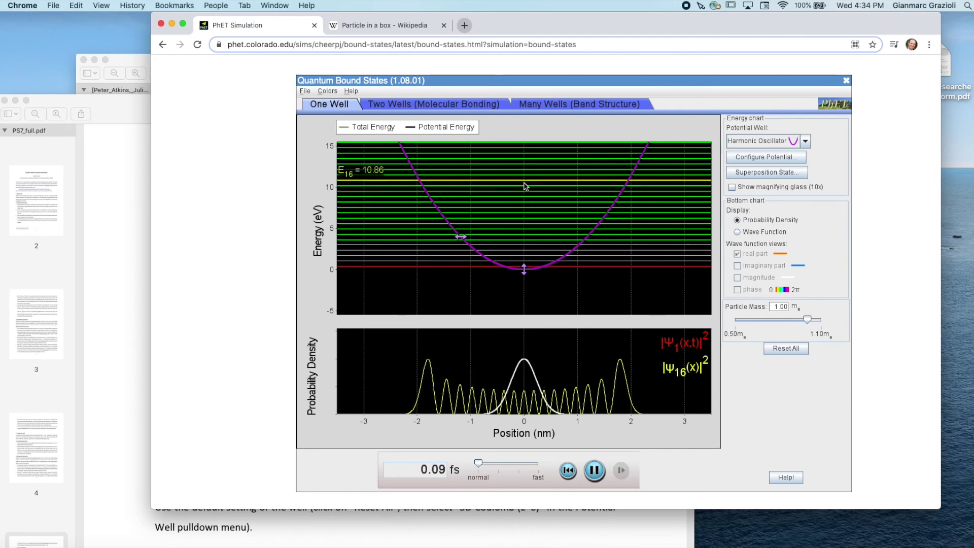
{"action": "mouse_move", "coordinate": [466, 241]}
{"action": "left_click_drag", "start_coordinate": [466, 241], "coordinate": [476, 237]}
{"action": "mouse_move", "coordinate": [513, 210]}
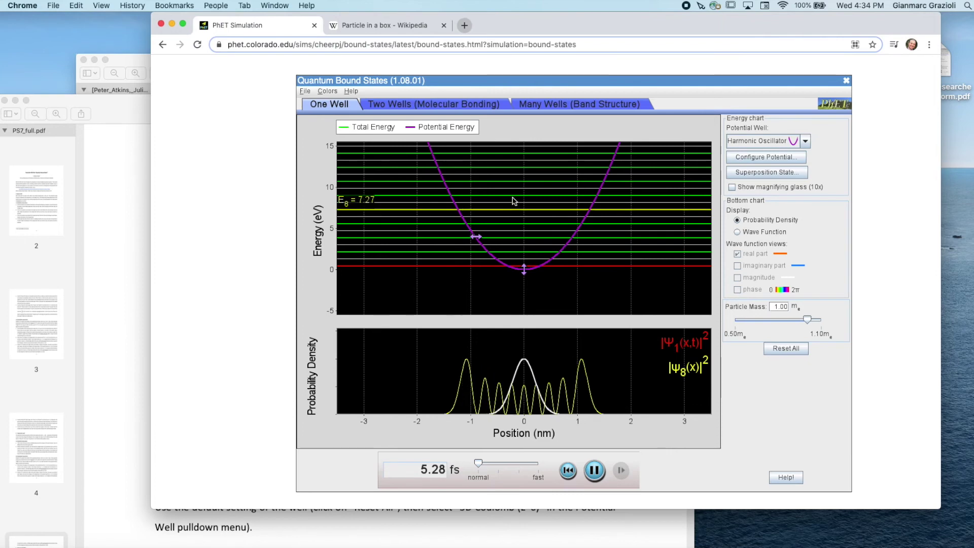
Step: Narrow the harmonic well in stages, to ω 2.7 fs⁻¹ and beyond, inspecting the energy levels along the way
{"action": "mouse_move", "coordinate": [480, 238]}
{"action": "left_click_drag", "start_coordinate": [480, 239], "coordinate": [505, 237]}
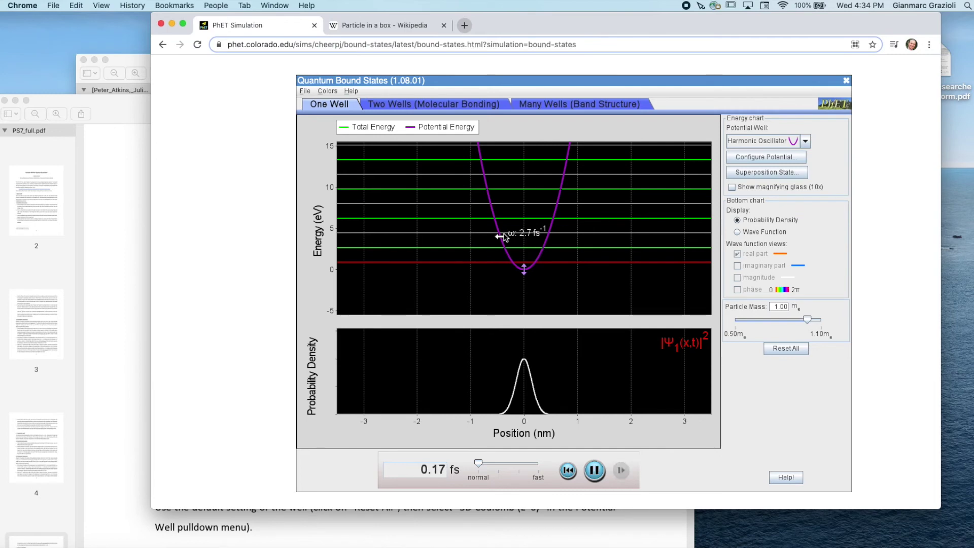
{"action": "left_click", "coordinate": [504, 237]}
{"action": "left_click_drag", "start_coordinate": [505, 238], "coordinate": [509, 238]}
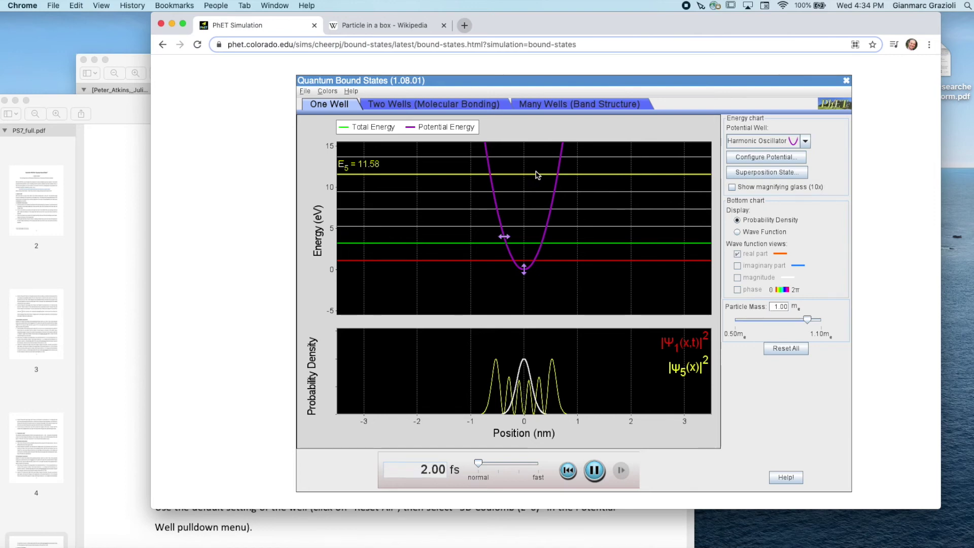
{"action": "left_click_drag", "start_coordinate": [504, 237], "coordinate": [514, 237]}
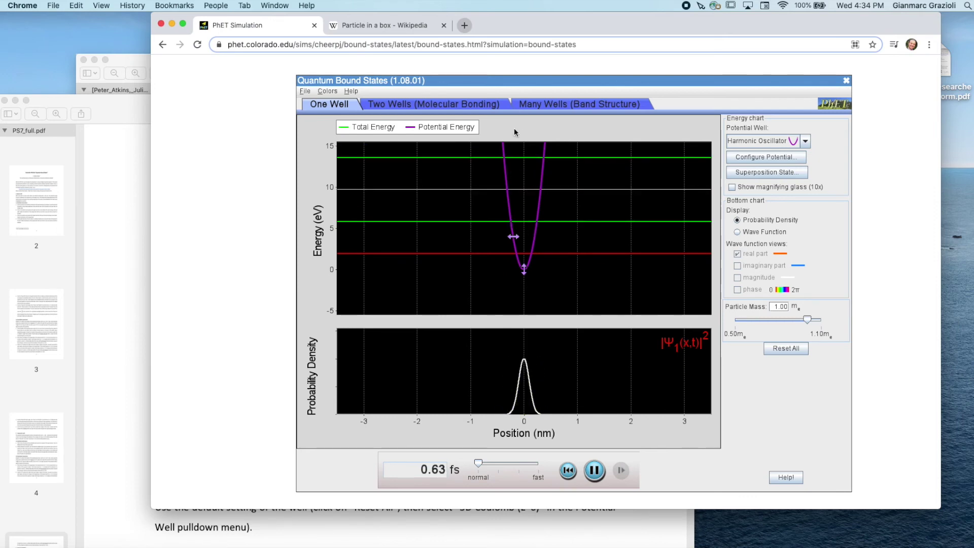
Step: Widen the harmonic well to ω 1.0 fs⁻¹, narrow it to 7.3 fs⁻¹ to inspect its levels, and widen it again
{"action": "left_click_drag", "start_coordinate": [513, 238], "coordinate": [413, 242]}
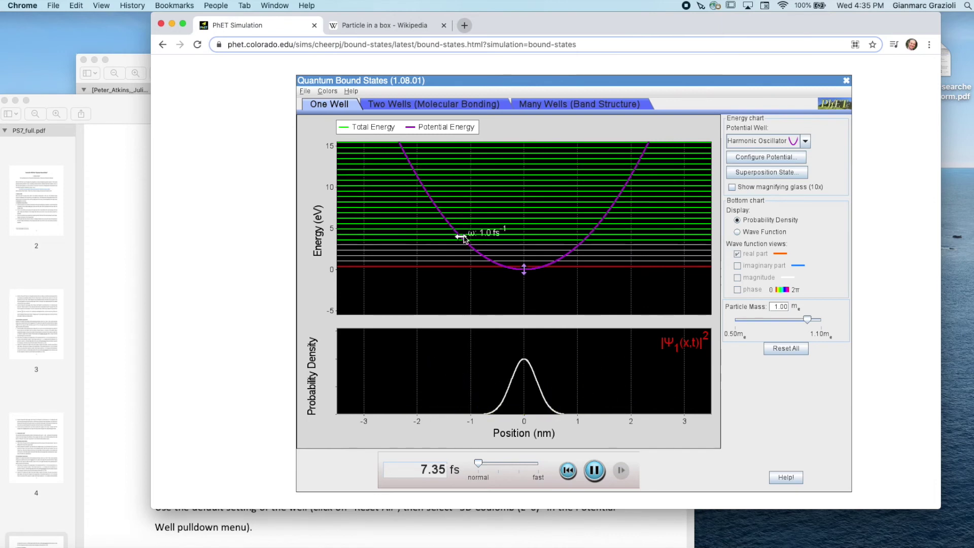
{"action": "key", "text": "space"}
{"action": "left_click_drag", "start_coordinate": [461, 237], "coordinate": [516, 236]}
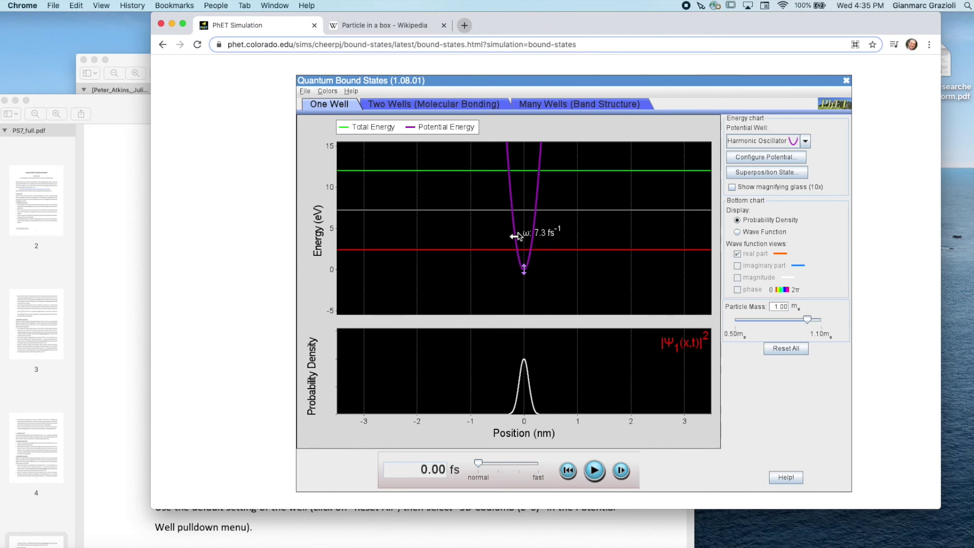
{"action": "key", "text": "space"}
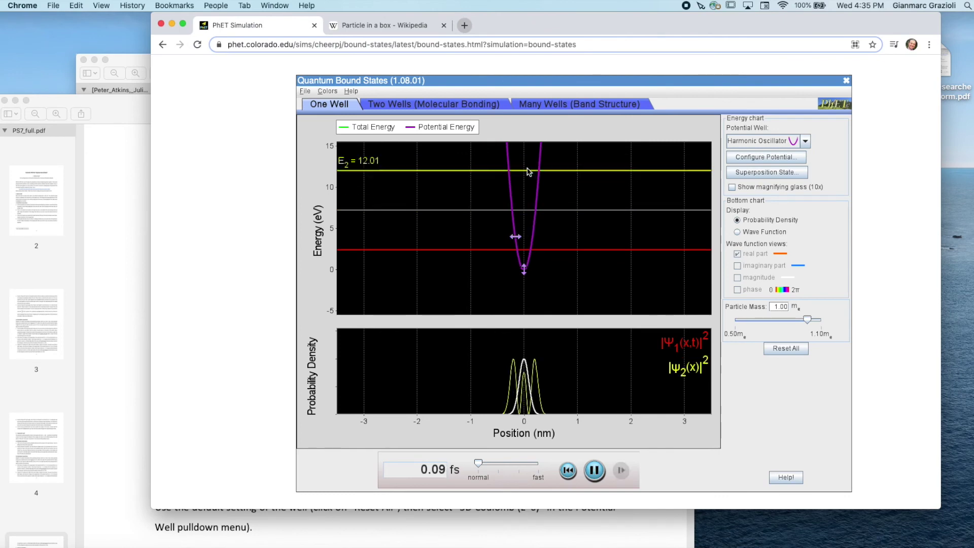
{"action": "mouse_move", "coordinate": [523, 240]}
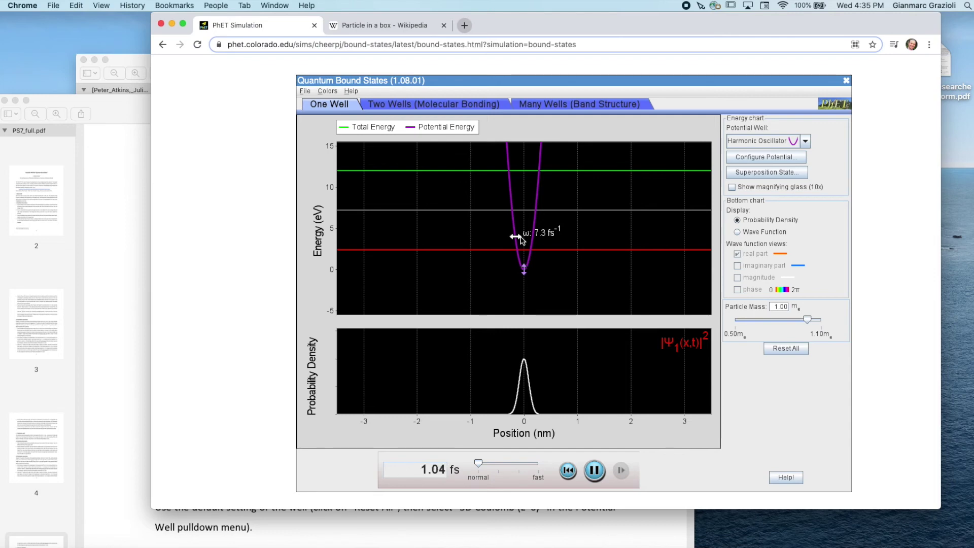
{"action": "left_click_drag", "start_coordinate": [522, 240], "coordinate": [462, 236]}
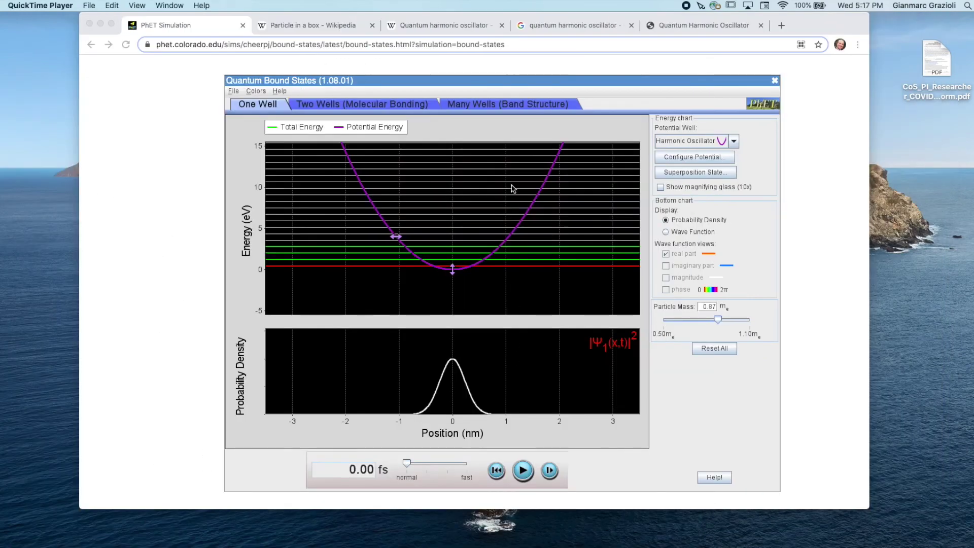
Step: Select harmonic oscillator states 7, 15, 2 and 19 in turn and compare their probability densities
{"action": "left_click_drag", "start_coordinate": [834, 34], "coordinate": [831, 35]}
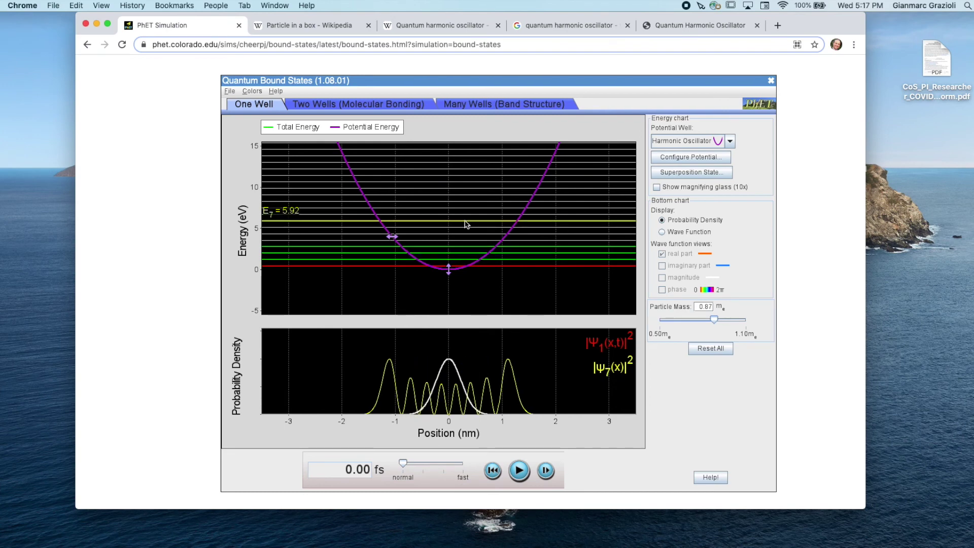
{"action": "left_click", "coordinate": [467, 222]}
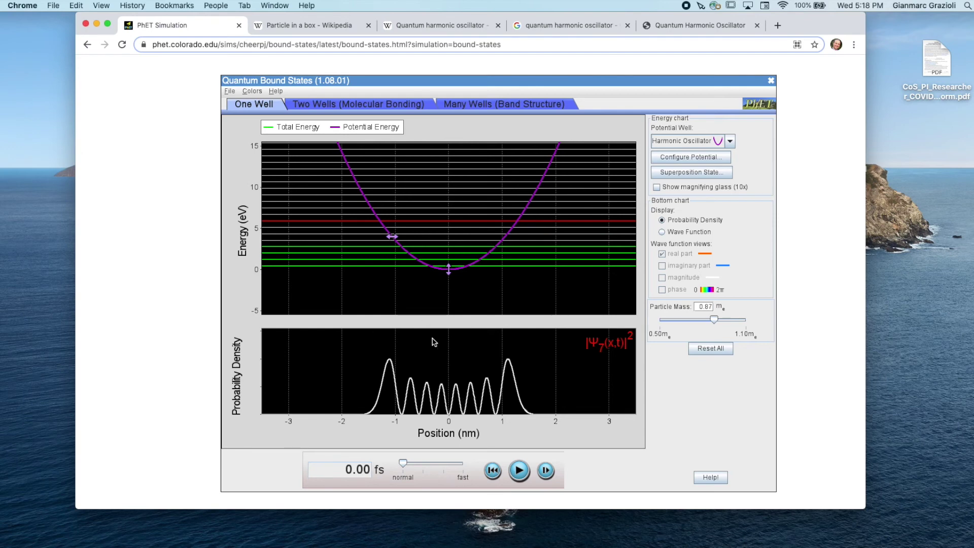
{"action": "mouse_move", "coordinate": [461, 236]}
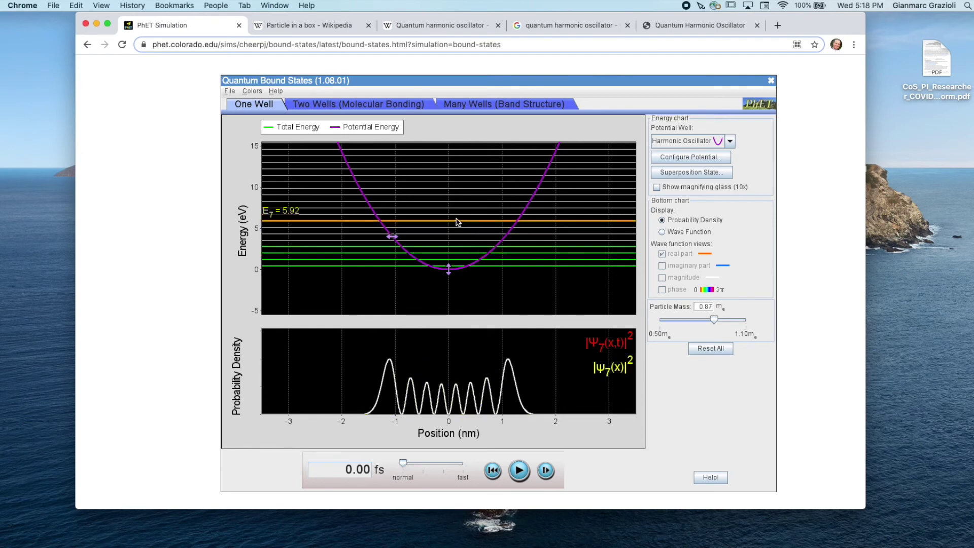
{"action": "left_click", "coordinate": [471, 170]}
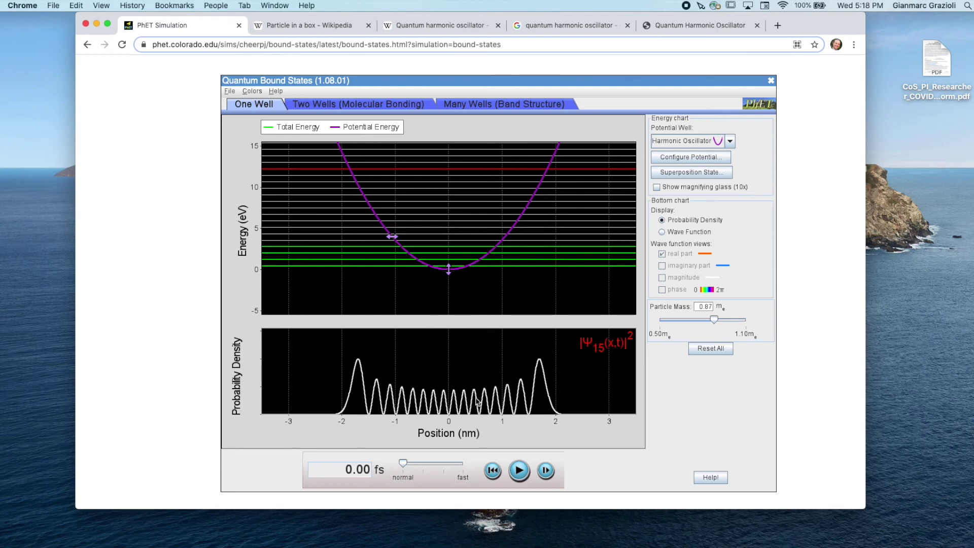
{"action": "mouse_move", "coordinate": [510, 263]}
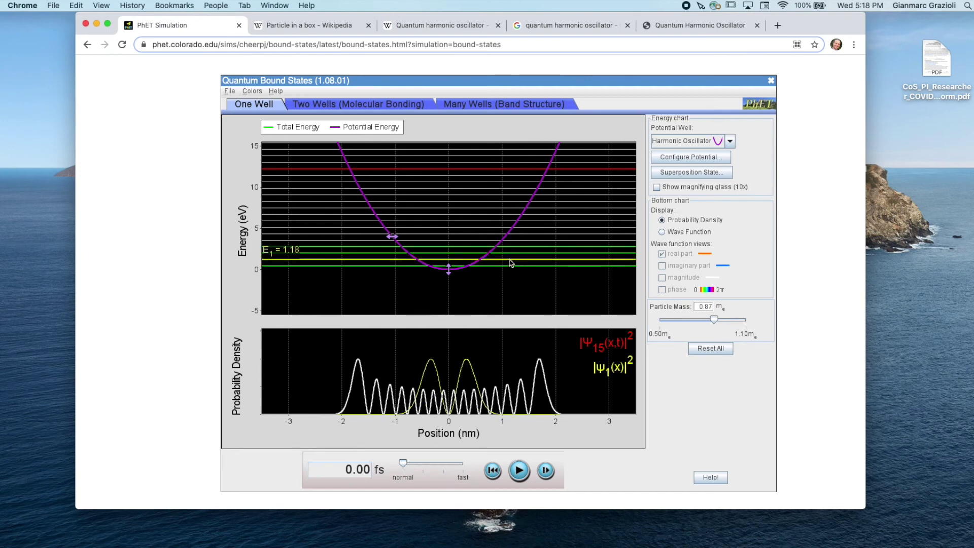
{"action": "left_click", "coordinate": [511, 253]}
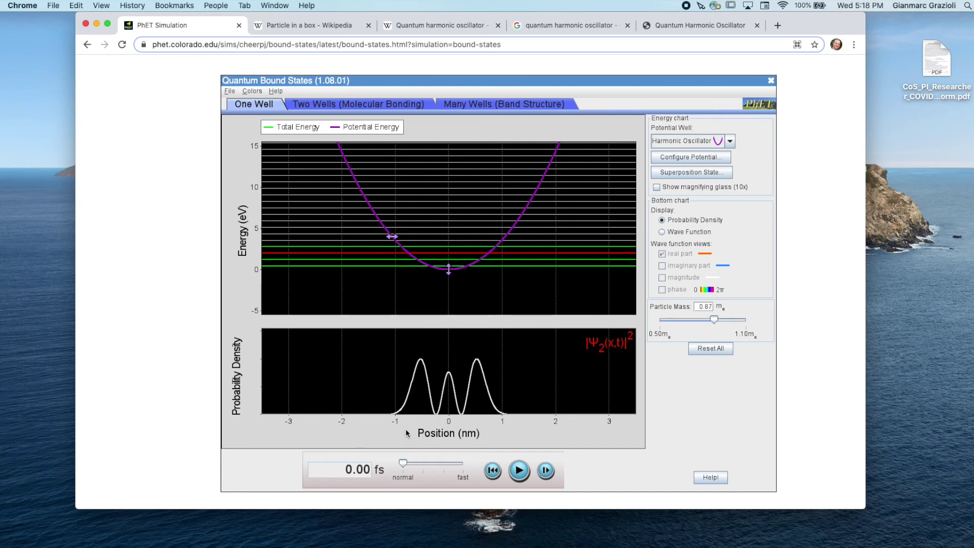
{"action": "left_click", "coordinate": [472, 146]}
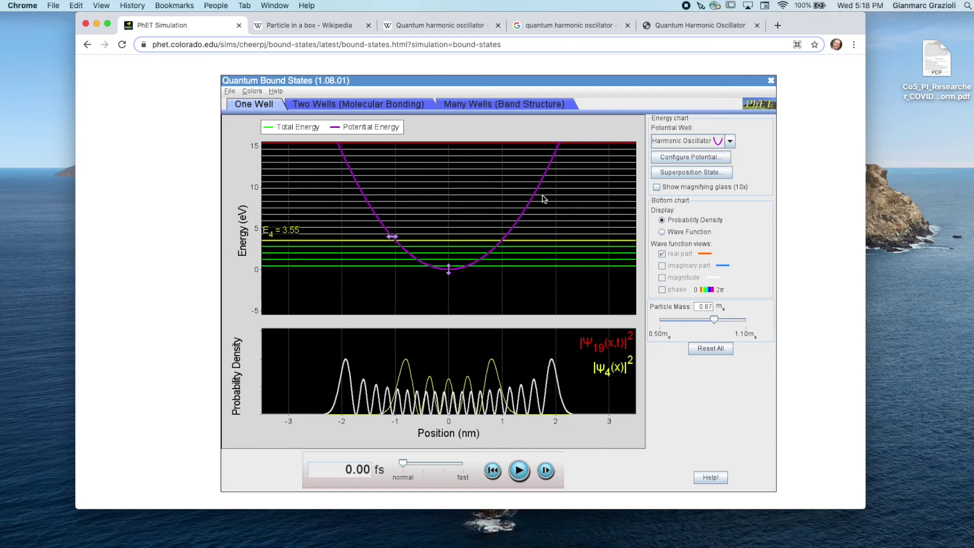
{"action": "left_click", "coordinate": [445, 171]}
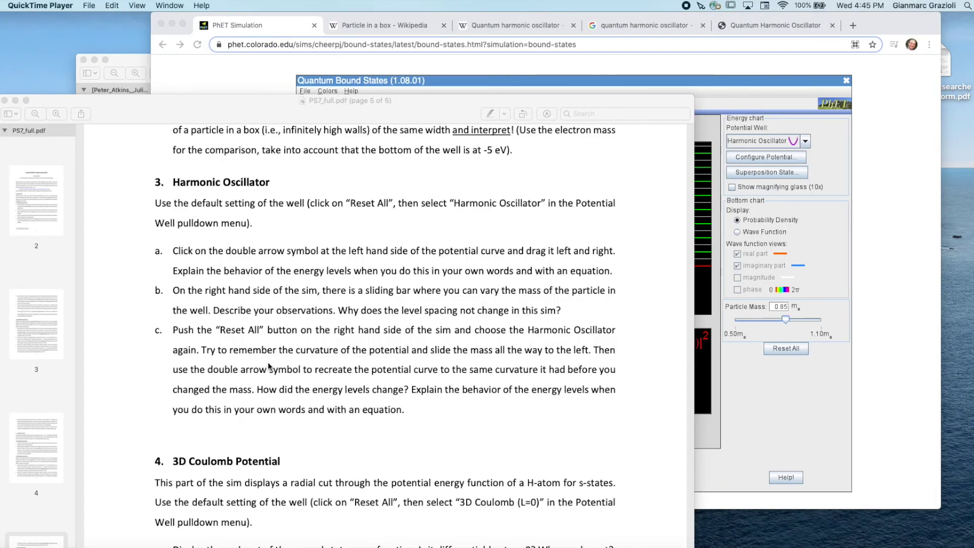
Step: Switch to the problem set PDF and read Harmonic Oscillator question 3b about particle mass and level spacing
{"action": "left_click", "coordinate": [269, 363]}
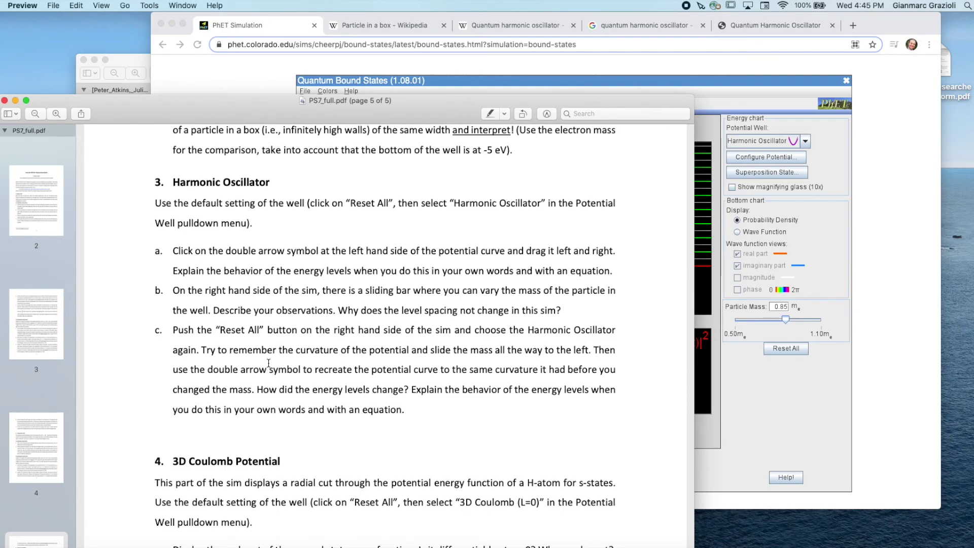
{"action": "left_click_drag", "start_coordinate": [171, 290], "coordinate": [584, 317]}
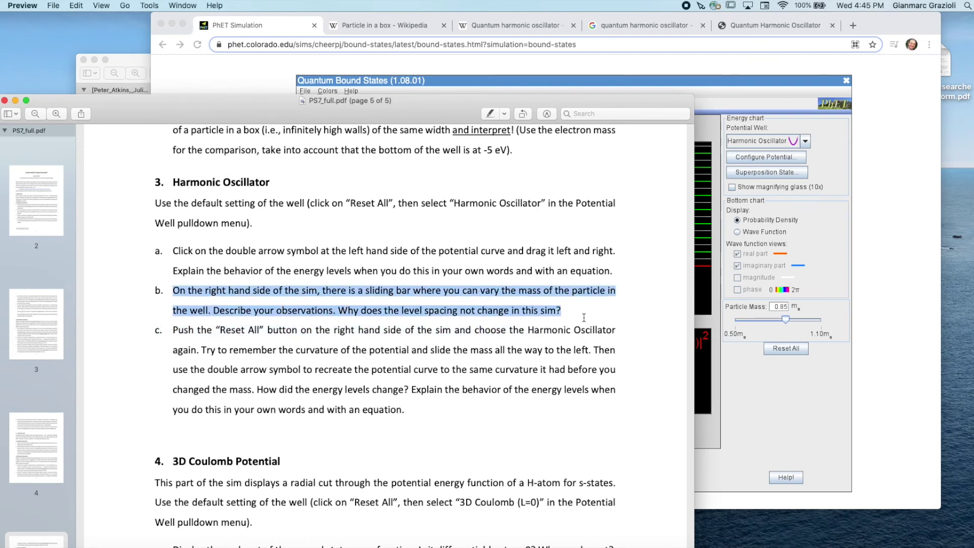
{"action": "left_click", "coordinate": [388, 322]}
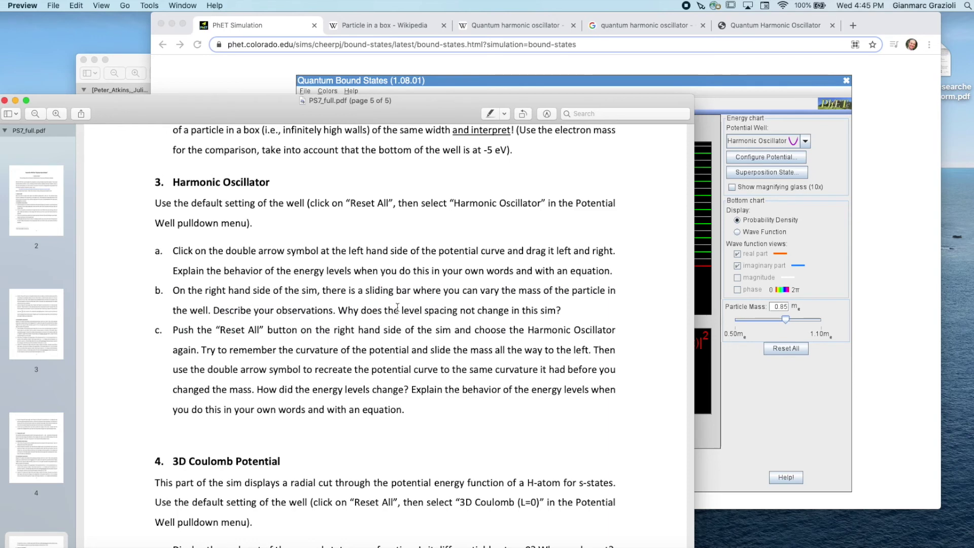
{"action": "left_click_drag", "start_coordinate": [409, 290], "coordinate": [626, 294]}
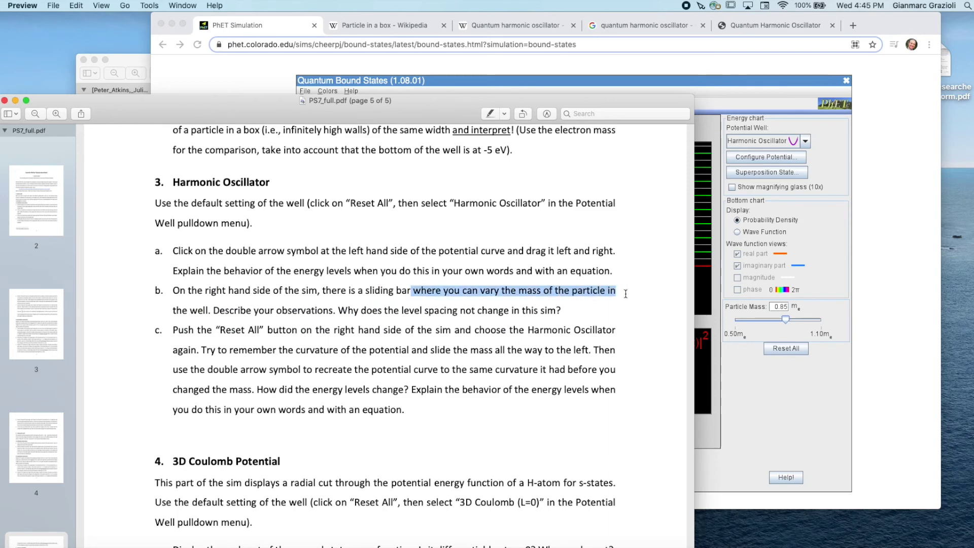
{"action": "left_click", "coordinate": [409, 288]}
{"action": "left_click_drag", "start_coordinate": [241, 310], "coordinate": [548, 312]}
{"action": "left_click", "coordinate": [384, 313]}
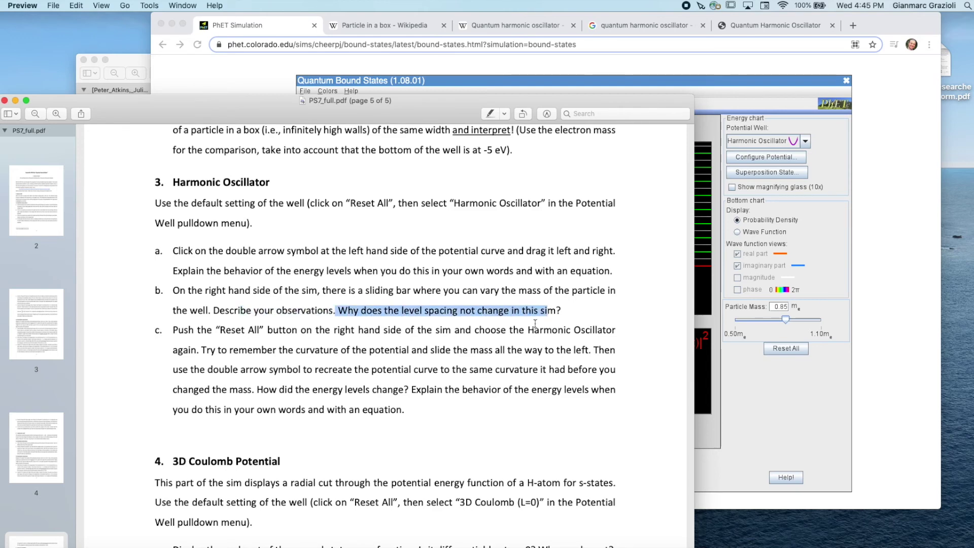
{"action": "left_click", "coordinate": [522, 339]}
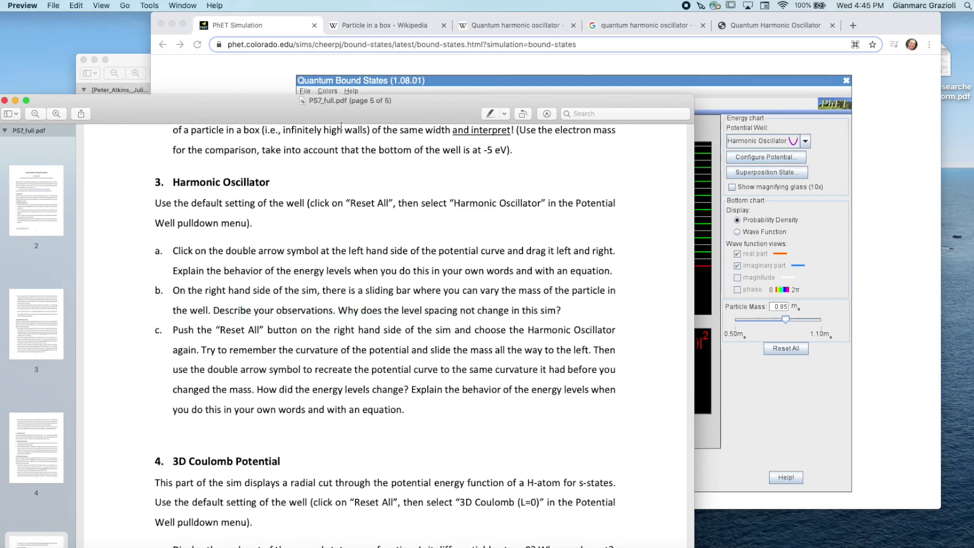
Step: Return to the simulation and set the particle mass to 0.69, 0.60 and finally 1.10, inspecting the energy levels and well curvature
{"action": "left_click", "coordinate": [260, 77]}
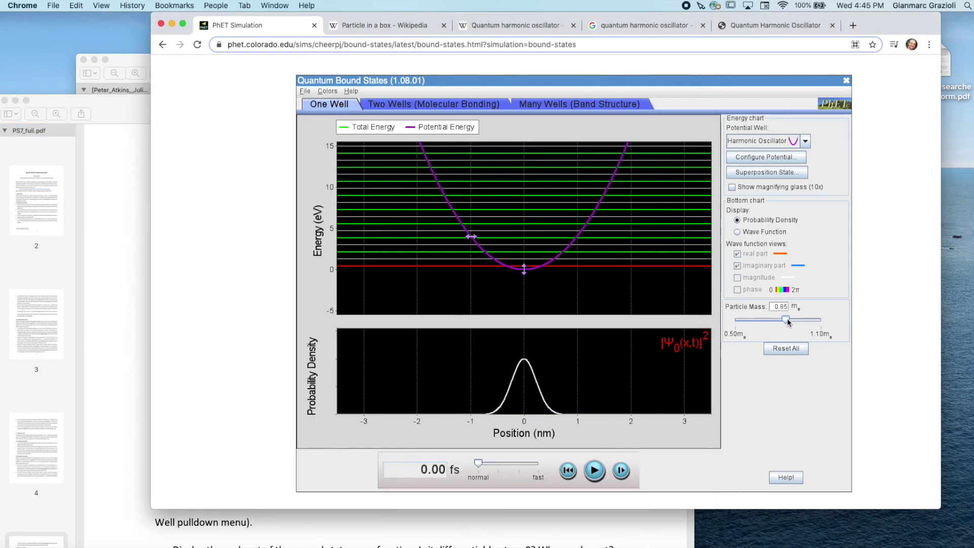
{"action": "left_click_drag", "start_coordinate": [785, 320], "coordinate": [763, 321]}
{"action": "mouse_move", "coordinate": [667, 226]}
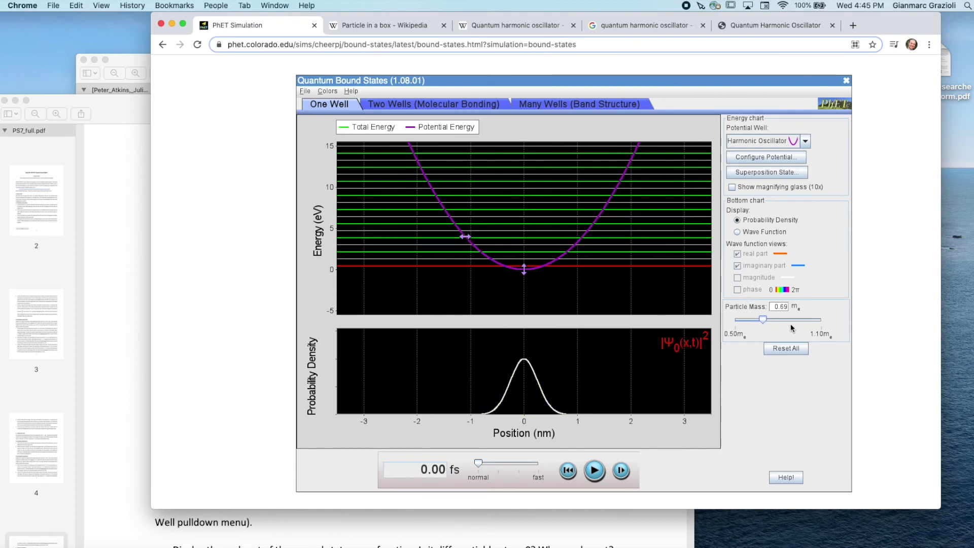
{"action": "mouse_move", "coordinate": [763, 321]}
{"action": "left_mouse_down"}
{"action": "mouse_move", "coordinate": [814, 323]}
{"action": "mouse_move", "coordinate": [750, 322]}
{"action": "left_mouse_up"}
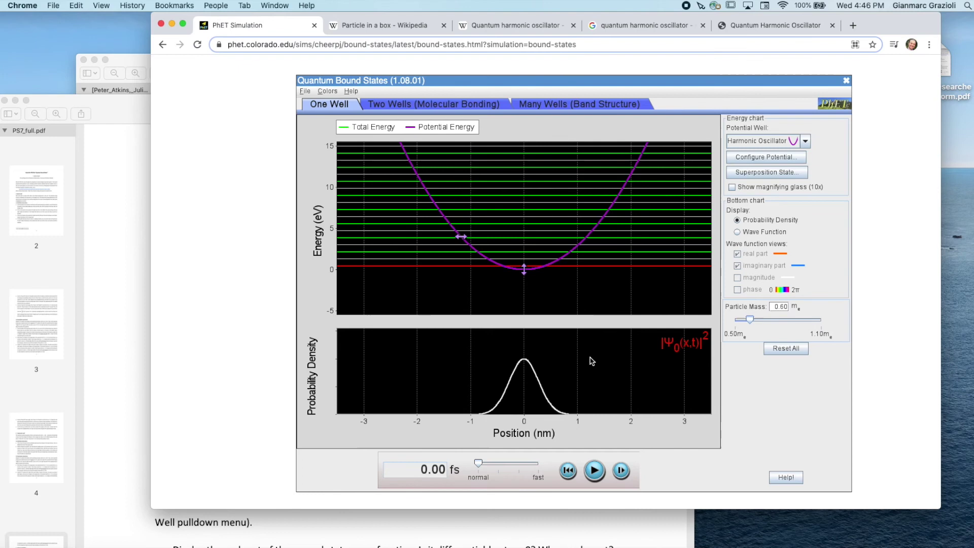
{"action": "left_click_drag", "start_coordinate": [752, 321], "coordinate": [834, 323]}
{"action": "mouse_move", "coordinate": [635, 237]}
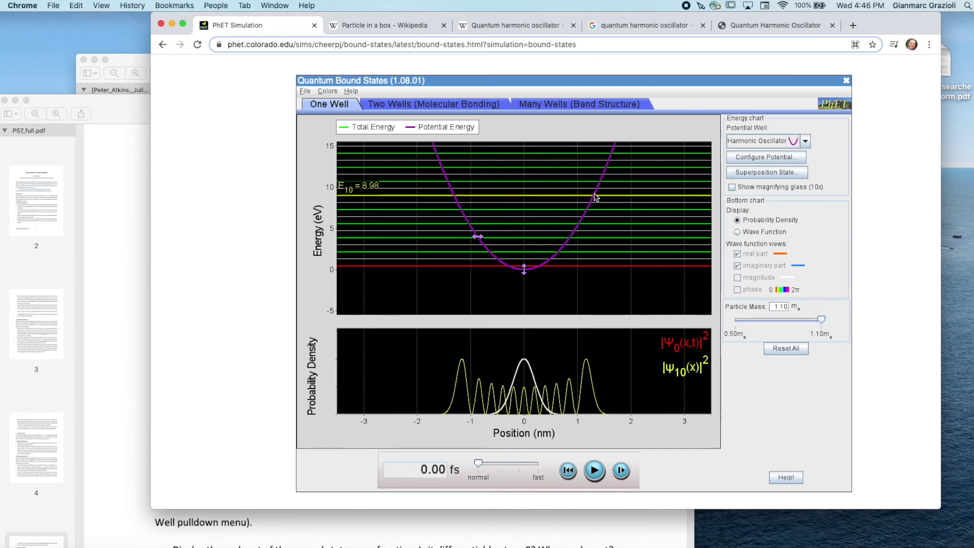
Step: Switch to the problem set PDF and reread question 3b about varying the particle mass
{"action": "left_click", "coordinate": [135, 112]}
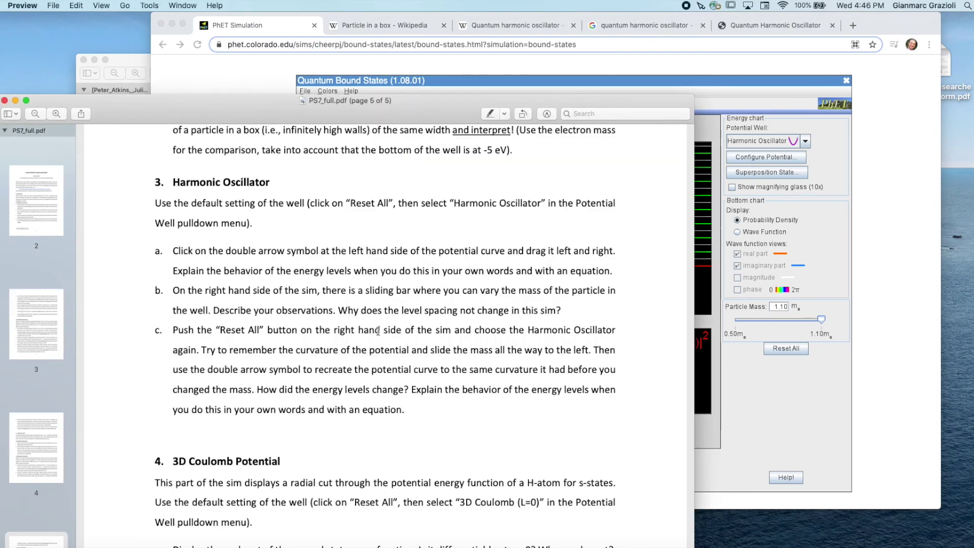
{"action": "left_click_drag", "start_coordinate": [234, 290], "coordinate": [311, 310]}
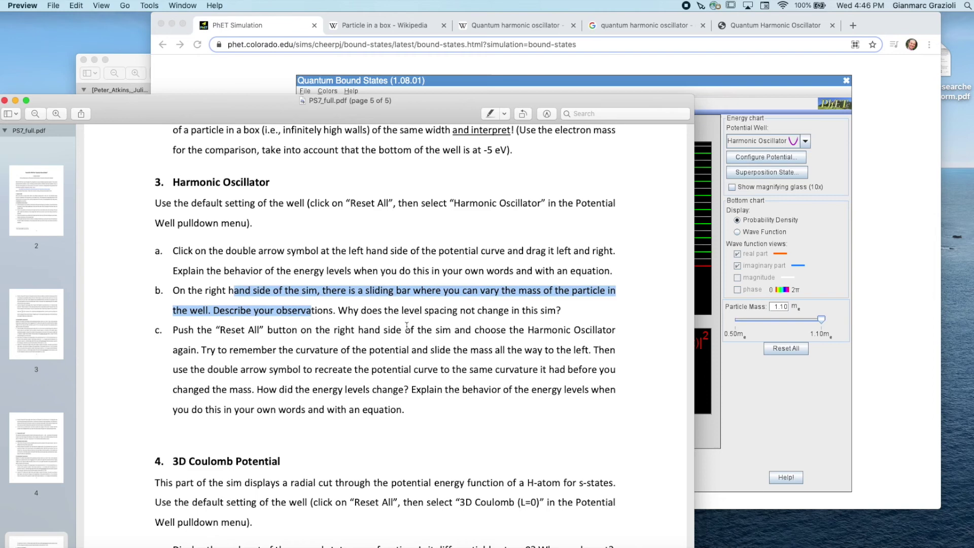
{"action": "left_click", "coordinate": [407, 326]}
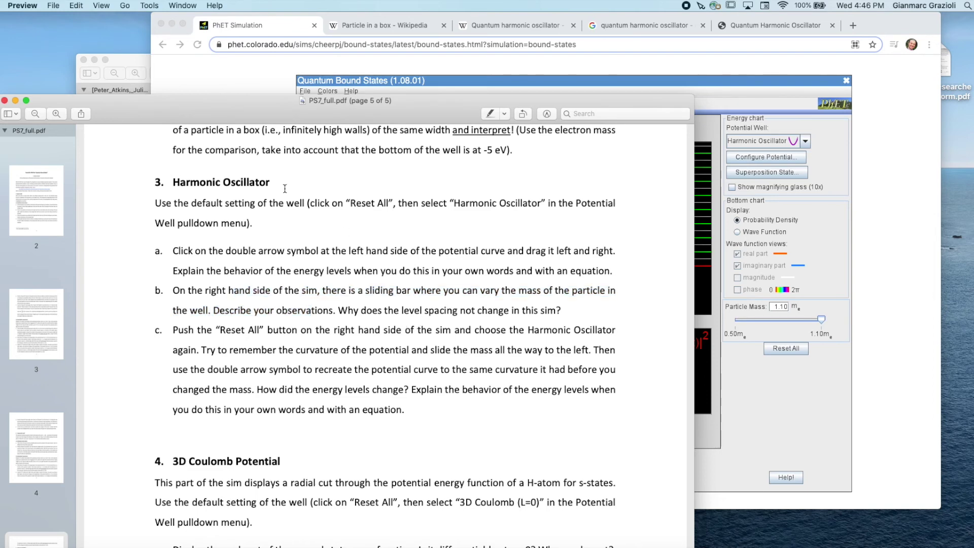
Step: Switch to the HyperPhysics Quantum Harmonic Oscillator page and examine the energy level and frequency equations
{"action": "left_click", "coordinate": [768, 25]}
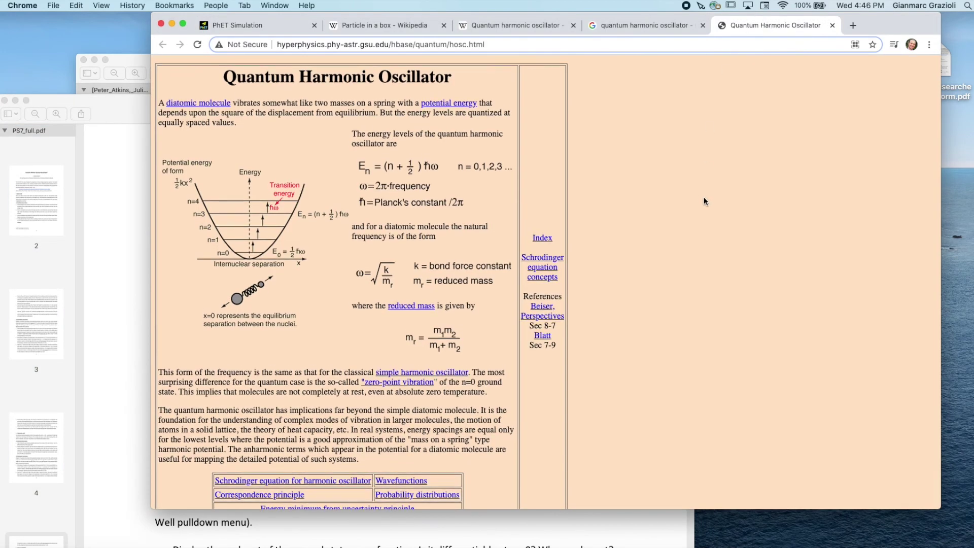
{"action": "left_click", "coordinate": [308, 44]}
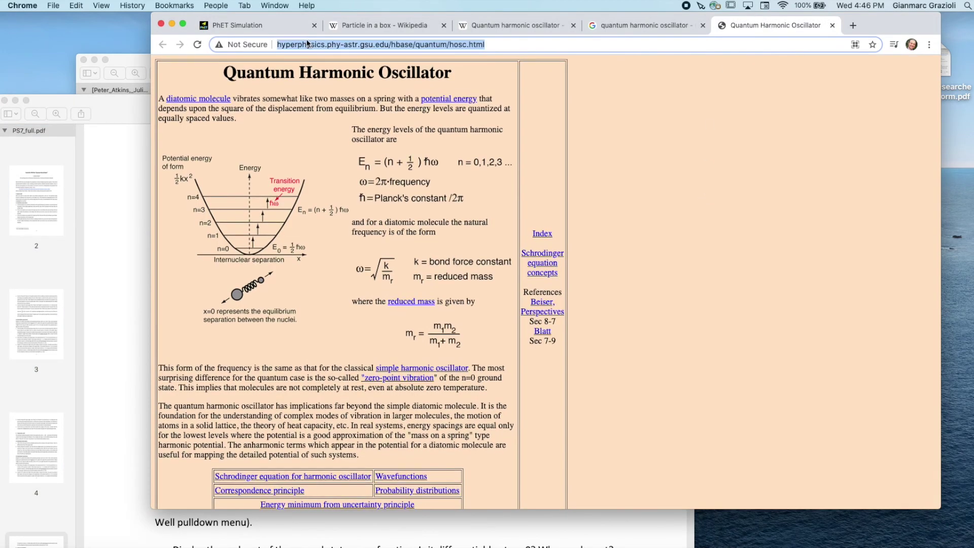
{"action": "left_click", "coordinate": [716, 173]}
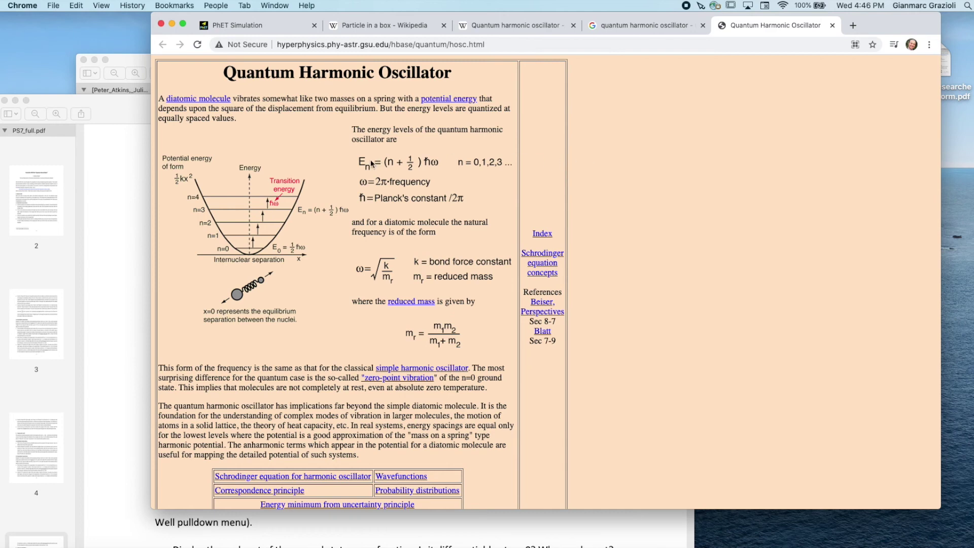
{"action": "left_click_drag", "start_coordinate": [361, 164], "coordinate": [426, 201]}
{"action": "left_click", "coordinate": [412, 169]}
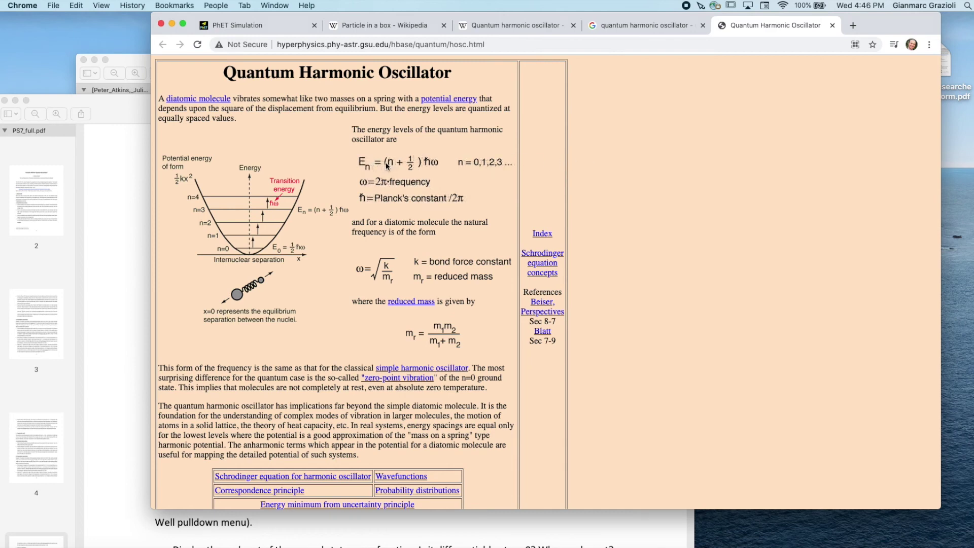
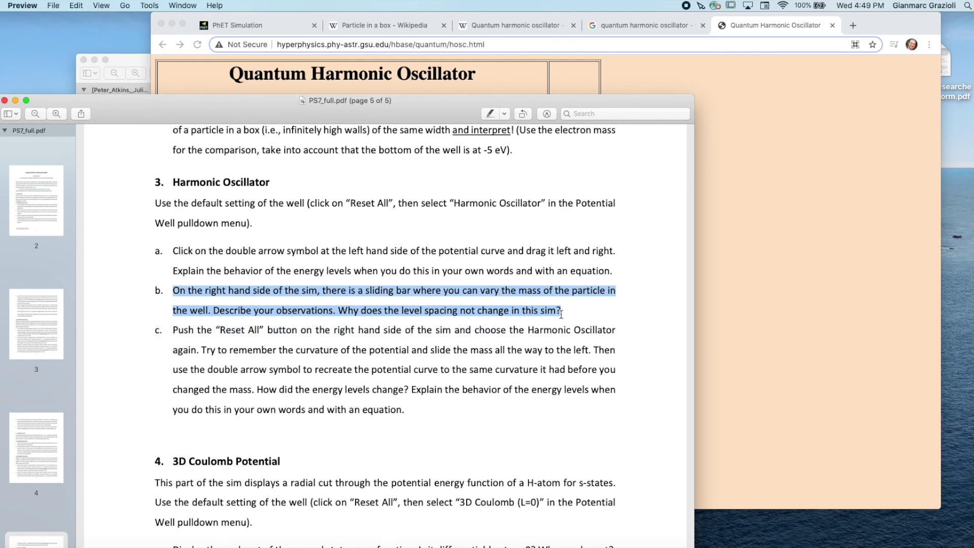
Step: Reread question 3b in the problem set PDF on why the level spacing does not change with mass
{"action": "left_click", "coordinate": [532, 315]}
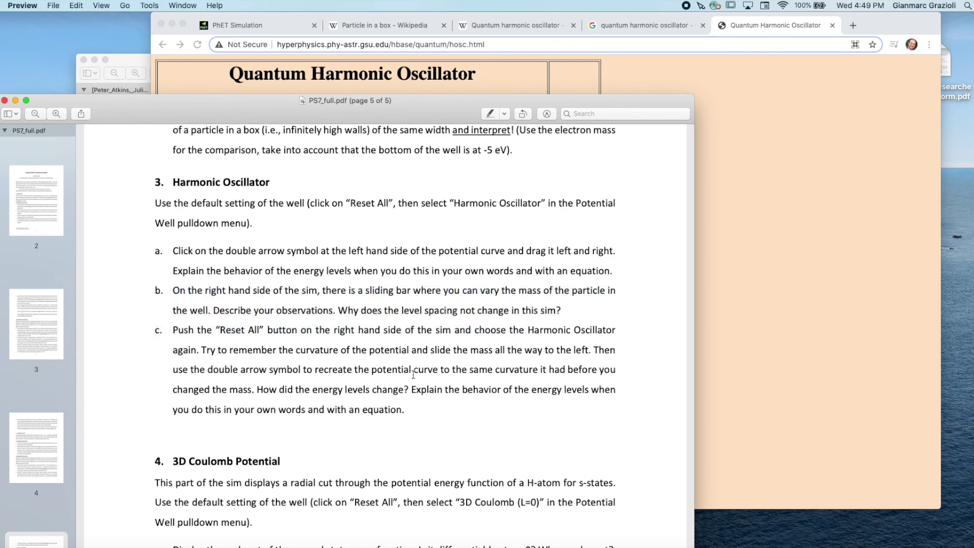
{"action": "left_click_drag", "start_coordinate": [177, 294], "coordinate": [562, 312]}
{"action": "left_click", "coordinate": [414, 322]}
{"action": "scroll", "coordinate": [378, 405], "scroll_direction": "down", "scroll_amount": 2}
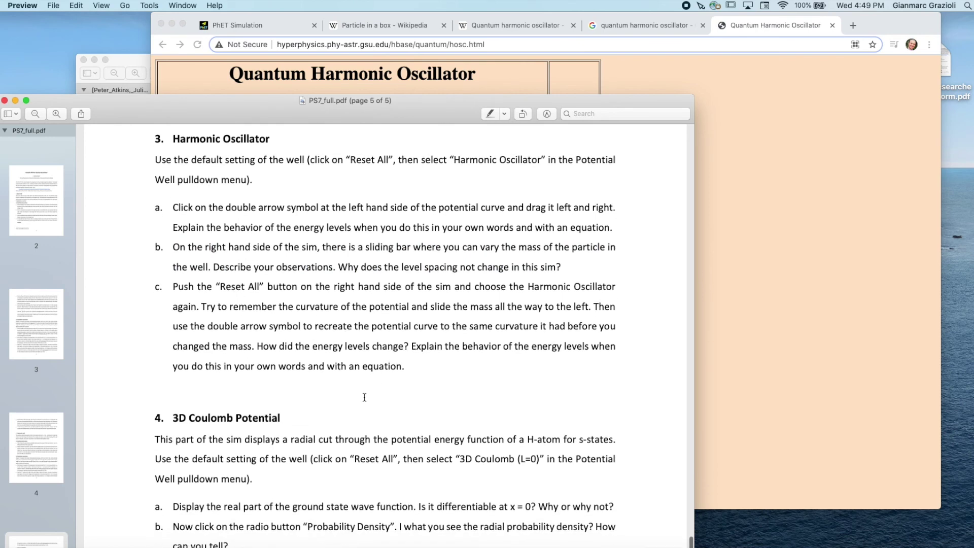
Step: Check the frequency equation on the HyperPhysics page, and read question 3c in the problem set PDF
{"action": "left_click", "coordinate": [783, 269]}
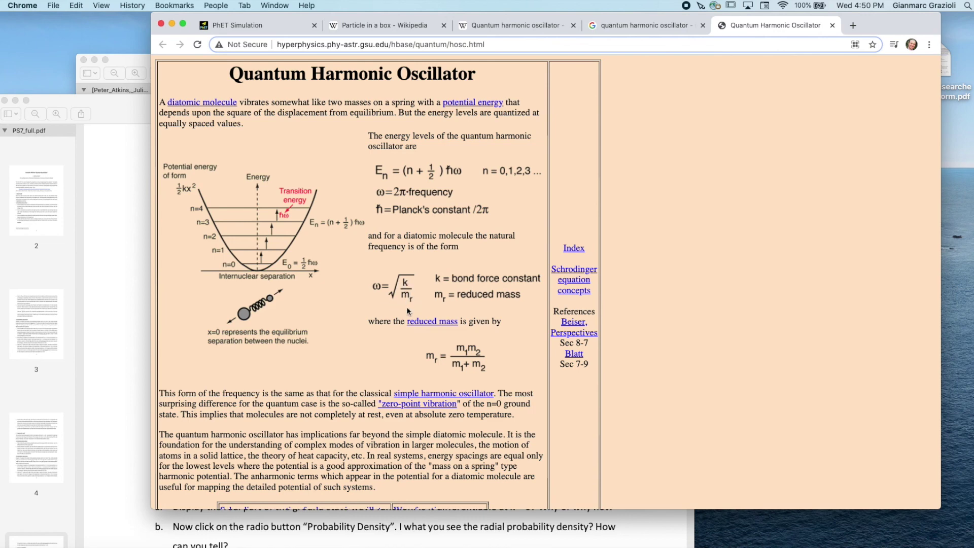
{"action": "left_click", "coordinate": [122, 275]}
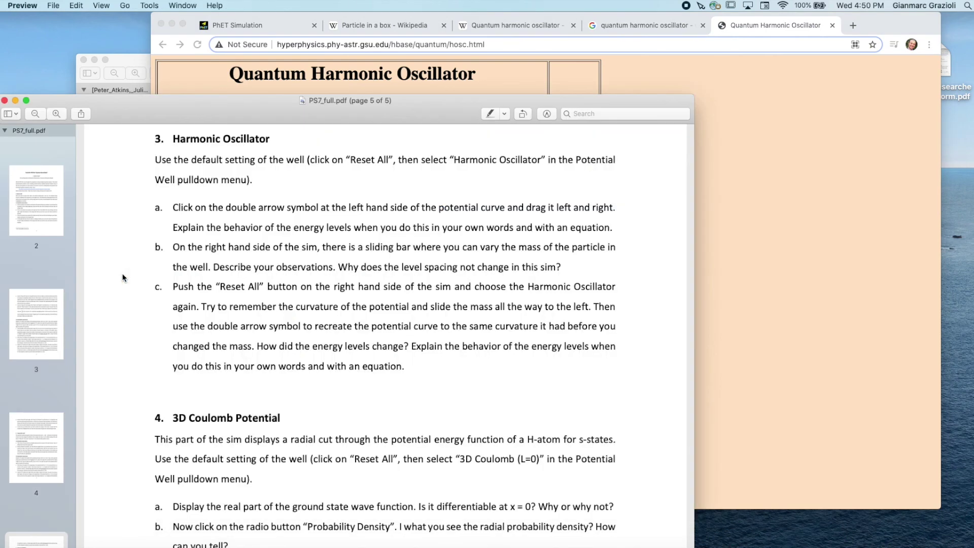
{"action": "scroll", "coordinate": [259, 265], "scroll_direction": "down", "scroll_amount": 3}
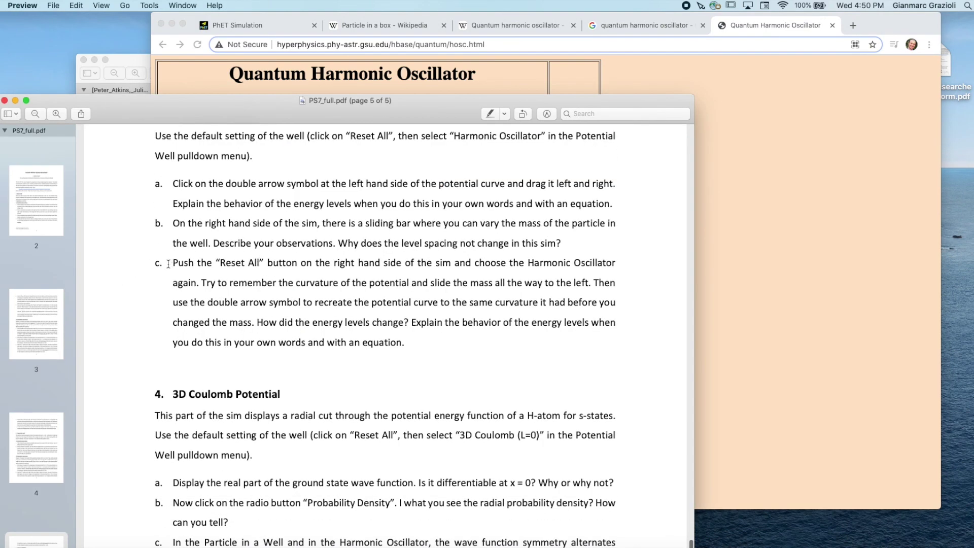
{"action": "left_click_drag", "start_coordinate": [170, 263], "coordinate": [426, 336]}
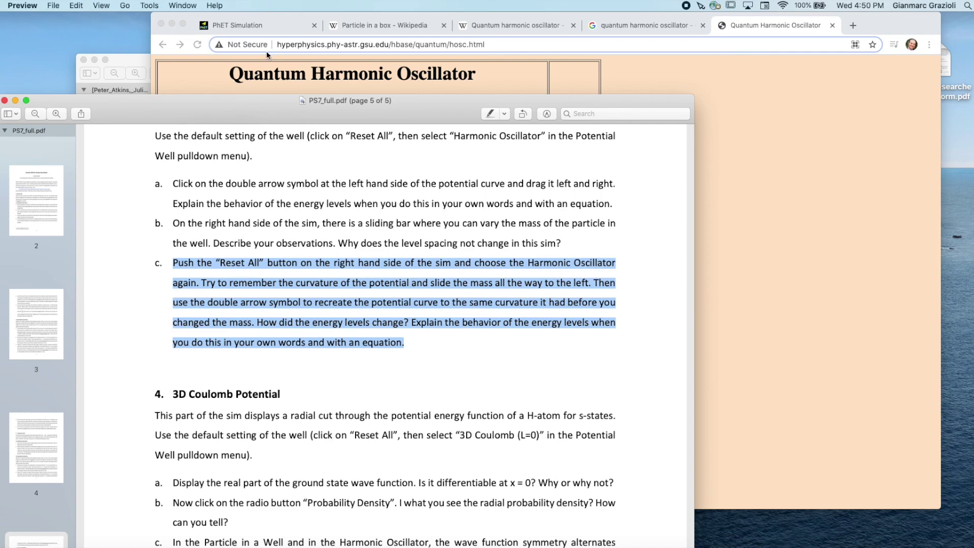
Step: Return to the PhET simulation, reset all settings as question 3c instructs, and choose the Harmonic Oscillator potential well
{"action": "left_click", "coordinate": [265, 24]}
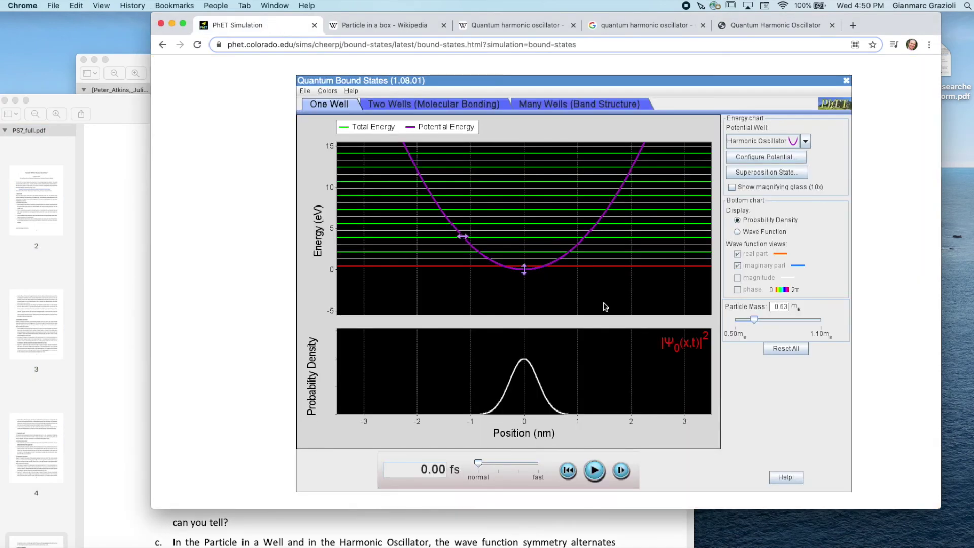
{"action": "left_click", "coordinate": [806, 354]}
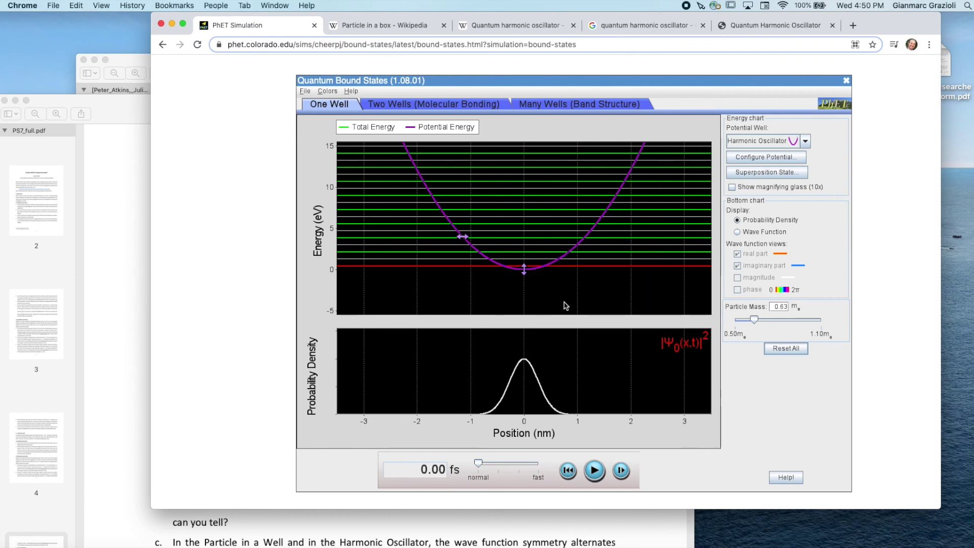
{"action": "left_click", "coordinate": [560, 300]}
{"action": "left_click", "coordinate": [123, 163]}
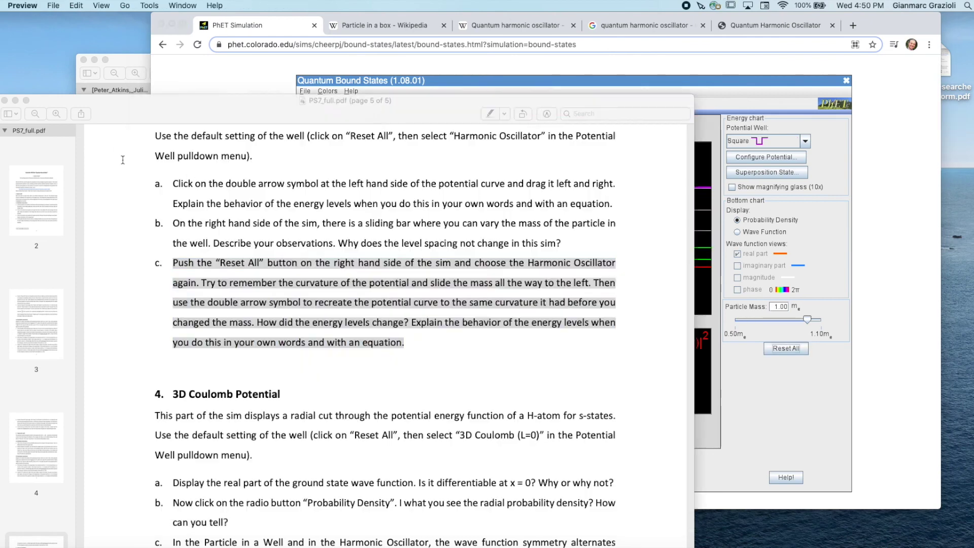
{"action": "left_click", "coordinate": [292, 300]}
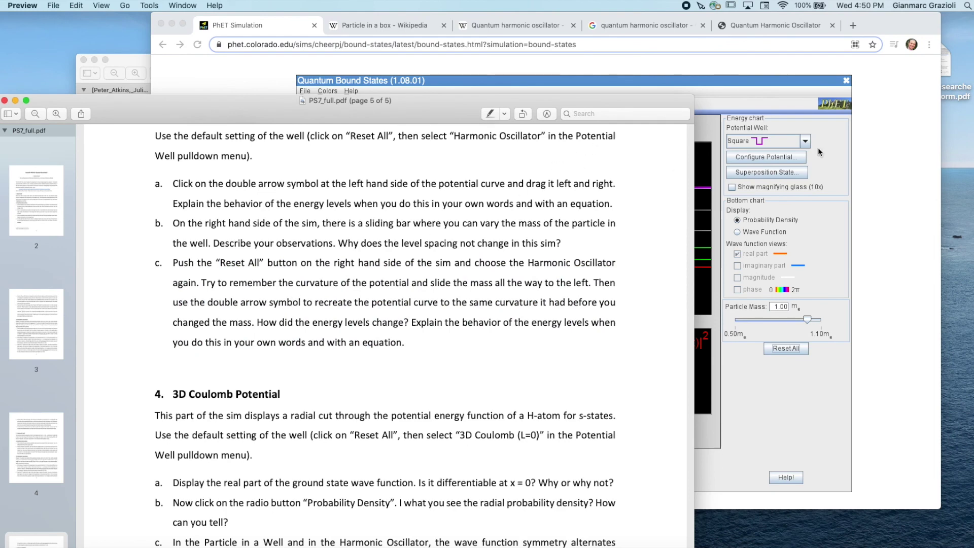
{"action": "left_click", "coordinate": [848, 155]}
{"action": "left_click", "coordinate": [806, 141]}
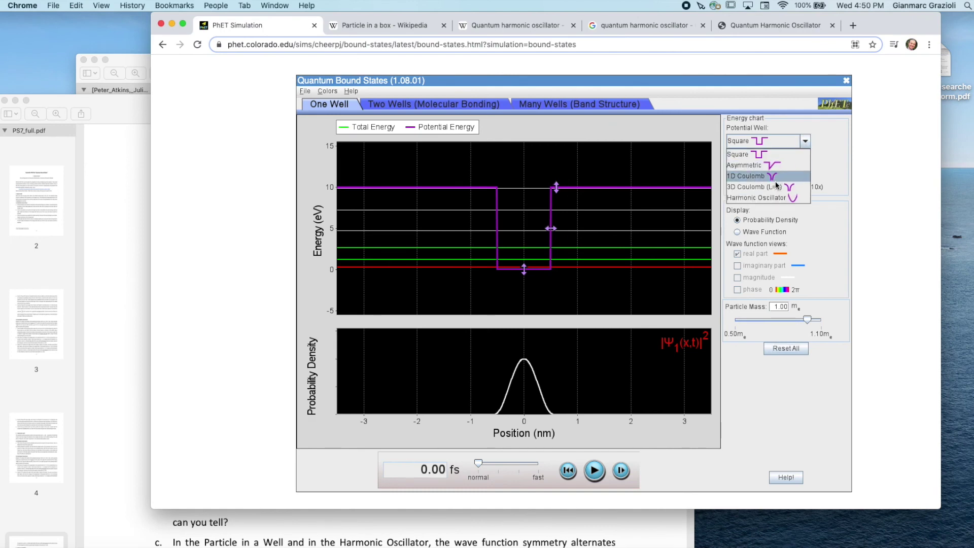
{"action": "left_click", "coordinate": [771, 198]}
Step: Reread the mass instruction in question 3c, and lower the simulation's particle mass to 0.50 mₑ after raising it to 1.02
{"action": "left_click", "coordinate": [125, 215]}
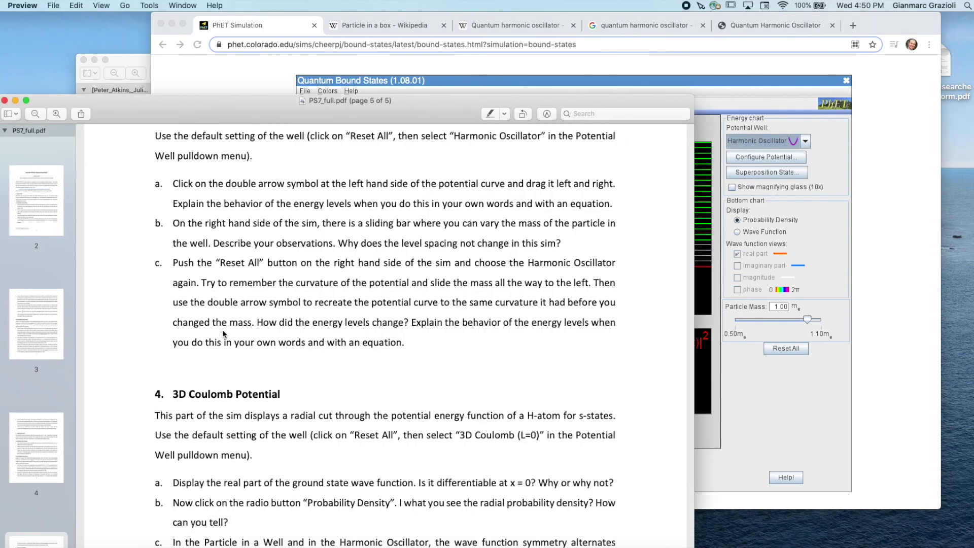
{"action": "left_click_drag", "start_coordinate": [199, 282], "coordinate": [205, 285]}
{"action": "left_click", "coordinate": [295, 301]}
{"action": "left_click", "coordinate": [821, 394]}
{"action": "mouse_move", "coordinate": [809, 320]}
{"action": "left_mouse_down"}
{"action": "mouse_move", "coordinate": [719, 325]}
{"action": "mouse_move", "coordinate": [833, 311]}
{"action": "mouse_move", "coordinate": [572, 307]}
{"action": "mouse_move", "coordinate": [811, 311]}
{"action": "left_mouse_up"}
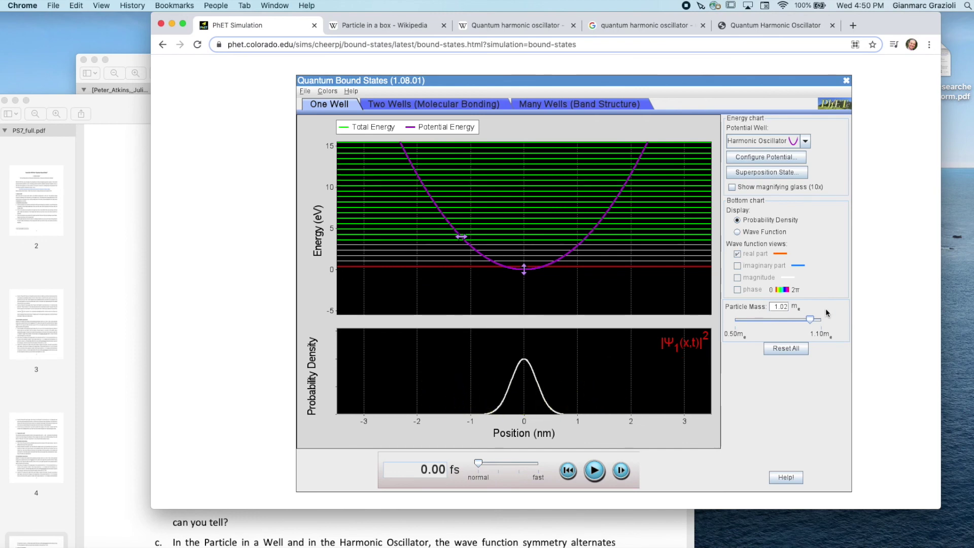
{"action": "mouse_move", "coordinate": [809, 320]}
{"action": "left_mouse_down"}
{"action": "mouse_move", "coordinate": [695, 323]}
{"action": "mouse_move", "coordinate": [896, 327]}
{"action": "mouse_move", "coordinate": [733, 319]}
{"action": "mouse_move", "coordinate": [827, 320]}
{"action": "left_mouse_up"}
{"action": "left_click_drag", "start_coordinate": [689, 321], "coordinate": [711, 321]}
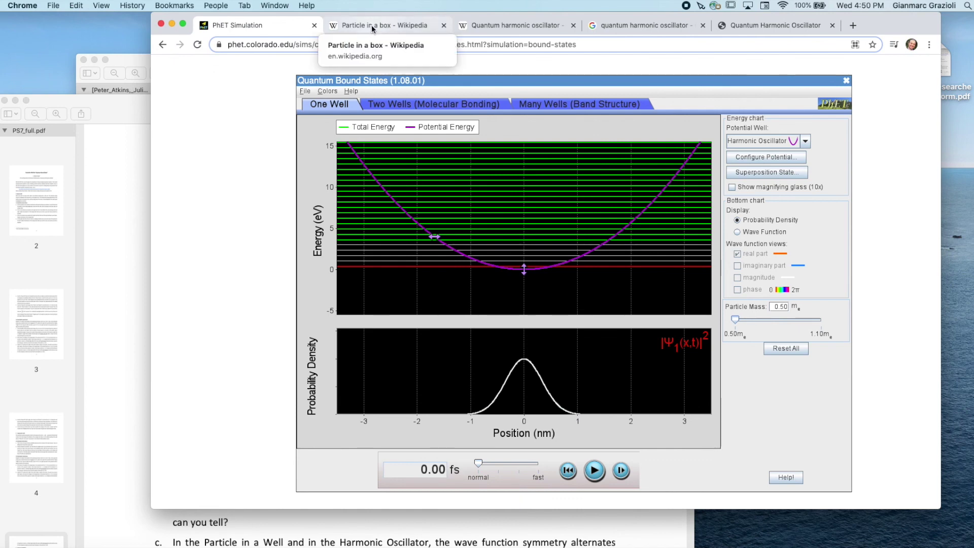
Step: Read question 3c's instruction to recreate the original curvature, and set the simulation's particle mass to 1.10 mₑ
{"action": "left_click", "coordinate": [138, 208]}
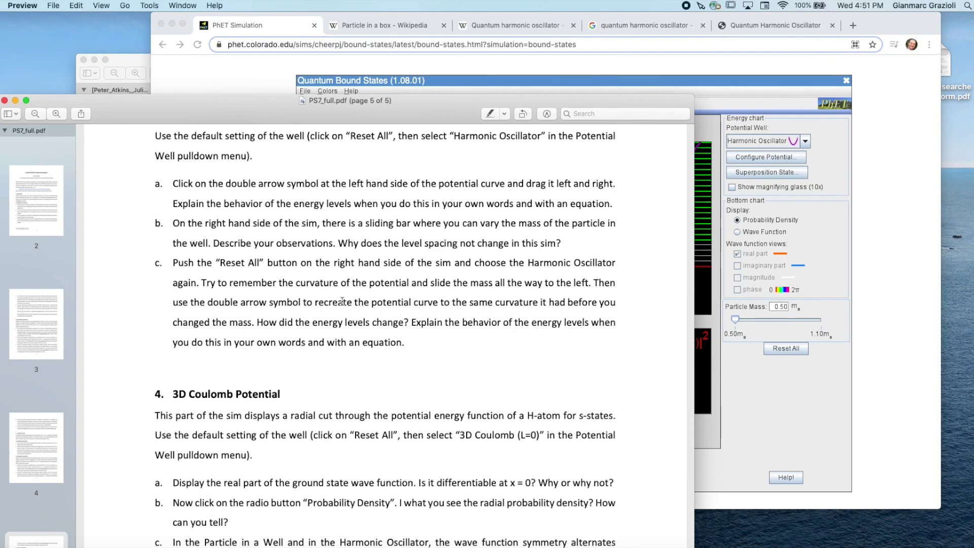
{"action": "left_click_drag", "start_coordinate": [593, 282], "coordinate": [599, 293]}
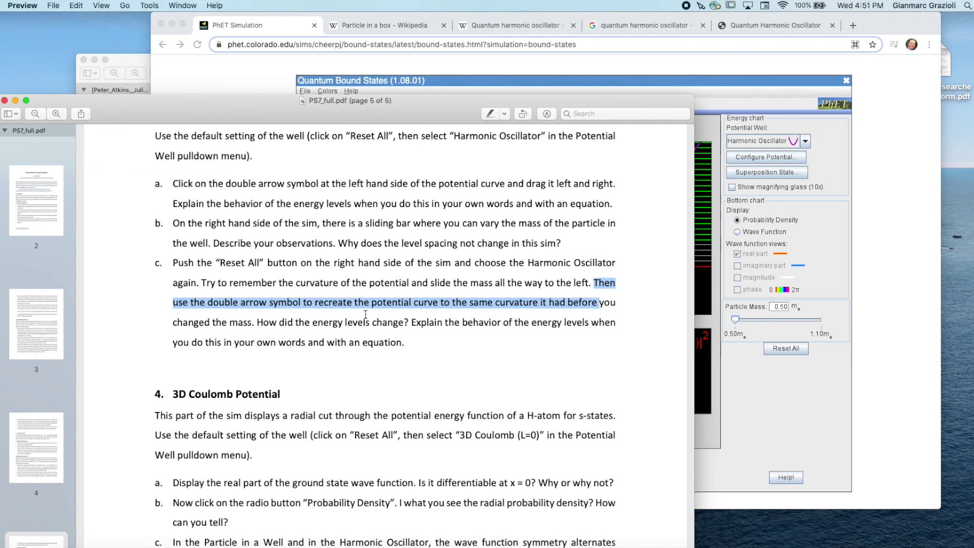
{"action": "left_click", "coordinate": [601, 345]}
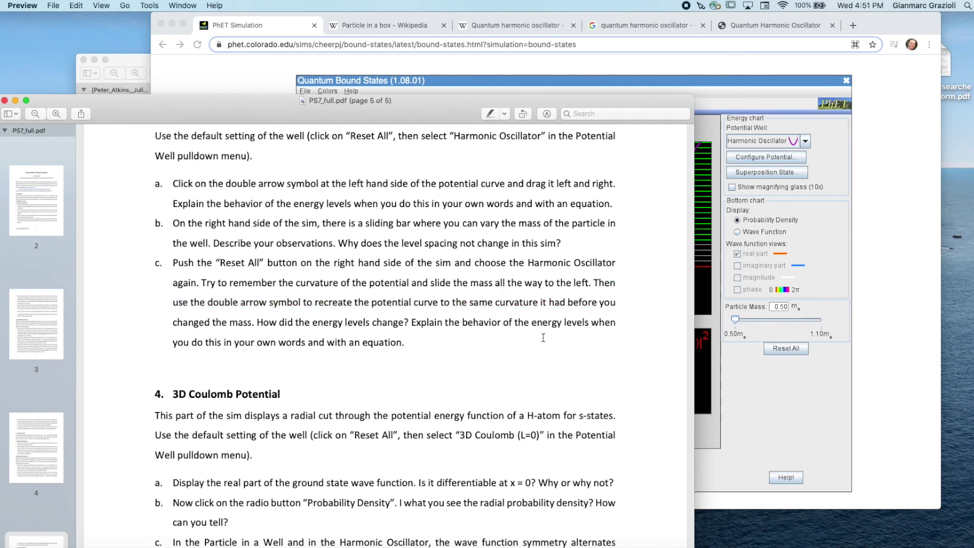
{"action": "left_click", "coordinate": [804, 408]}
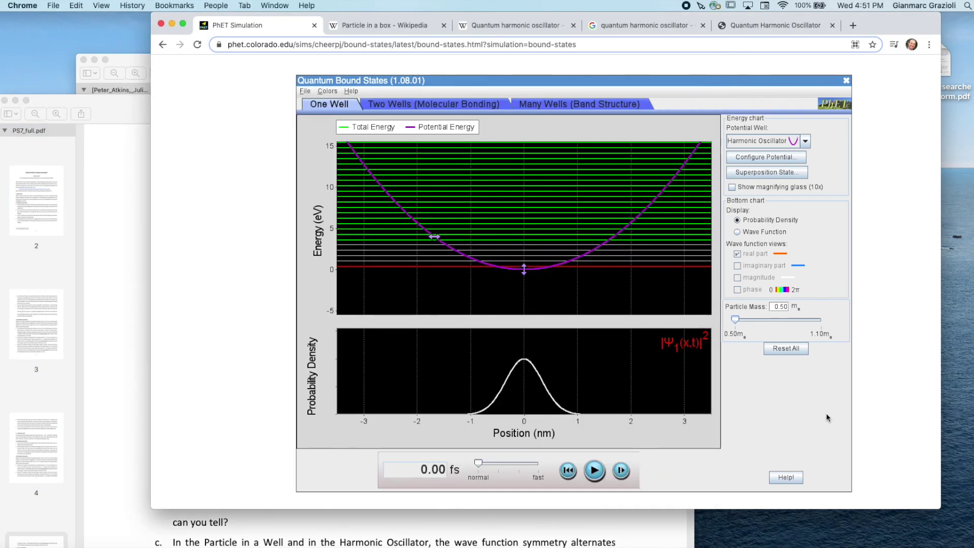
{"action": "left_click_drag", "start_coordinate": [735, 320], "coordinate": [822, 320]}
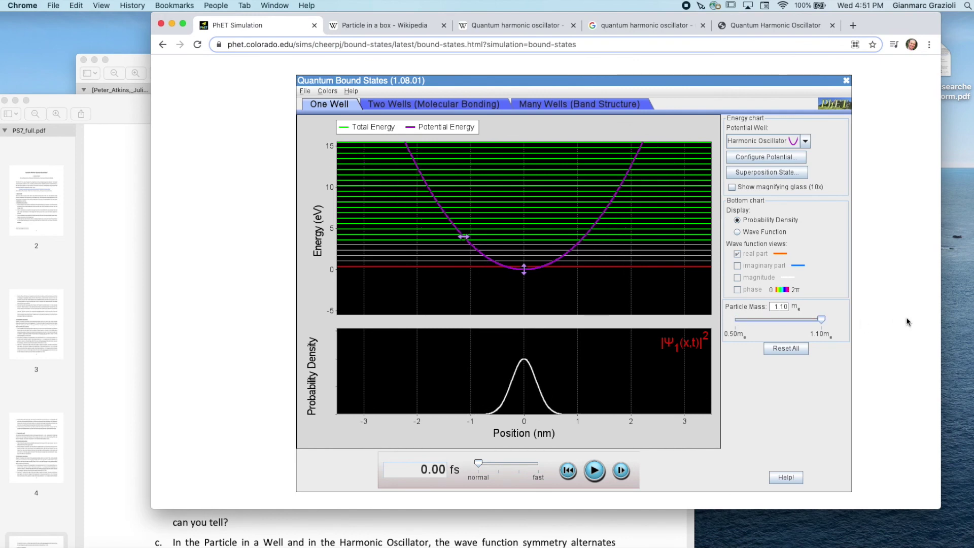
Step: Restore the default Harmonic Oscillator well by resetting all settings, and lower the particle mass to 0.50 mₑ
{"action": "left_click", "coordinate": [787, 349]}
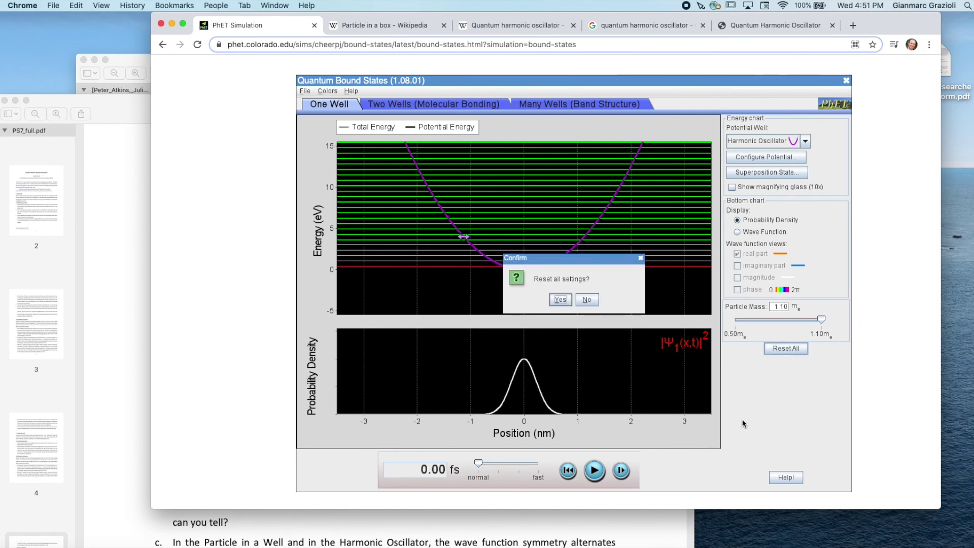
{"action": "left_click", "coordinate": [561, 301]}
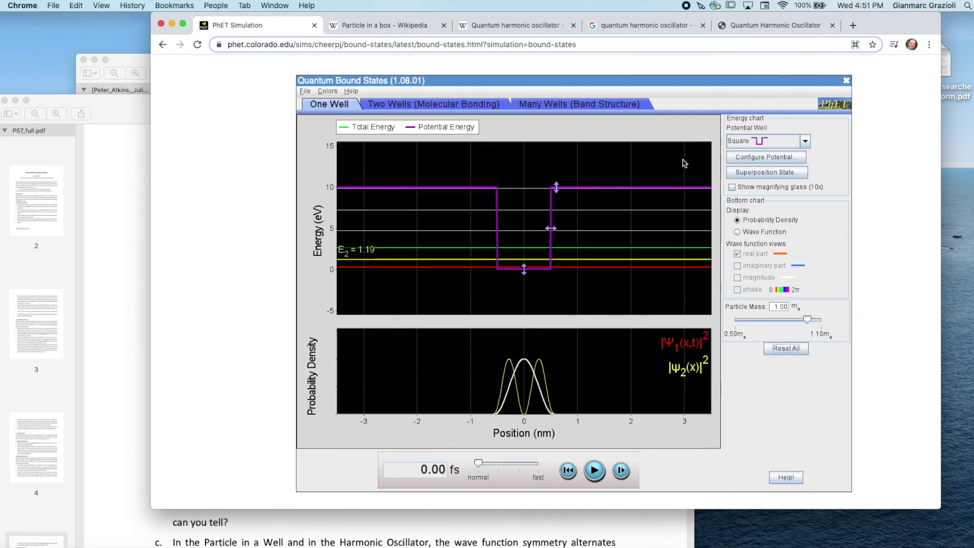
{"action": "left_click", "coordinate": [769, 146]}
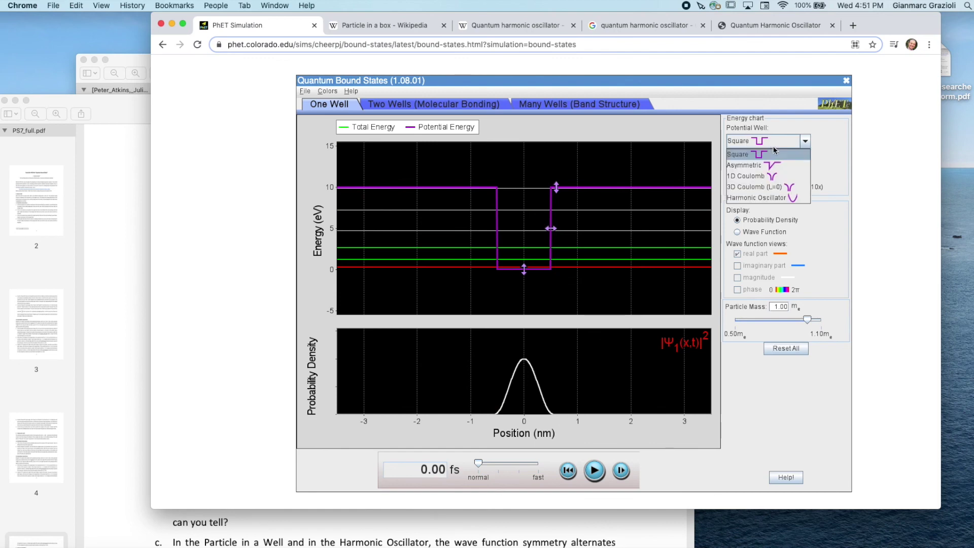
{"action": "left_click", "coordinate": [763, 198]}
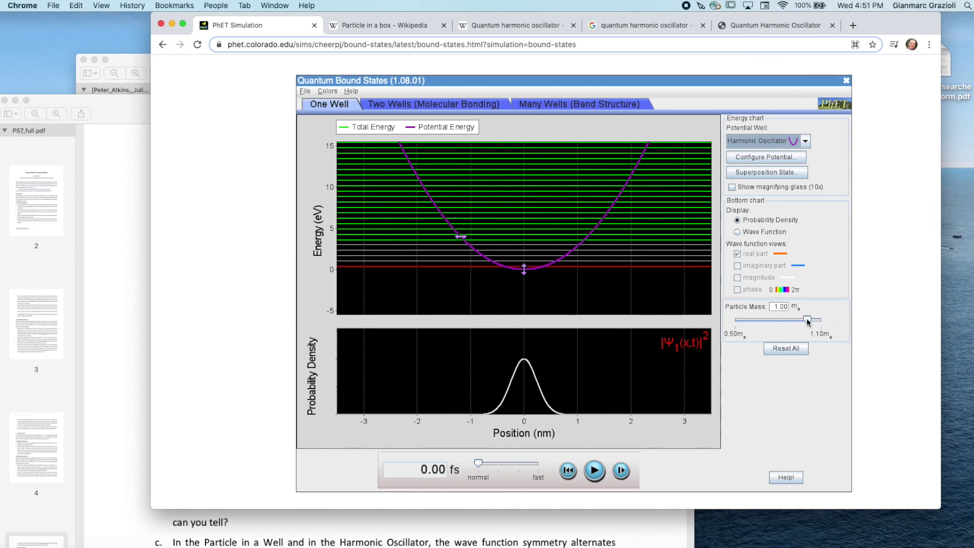
{"action": "left_click_drag", "start_coordinate": [808, 322], "coordinate": [591, 330]}
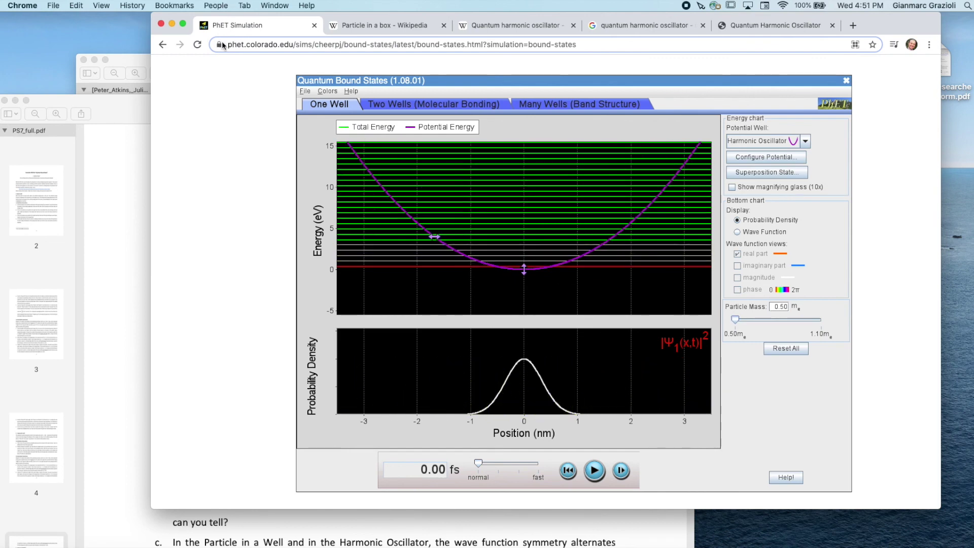
Step: Reread in the problem set PDF how to recreate the original potential curve and compare energy levels, and return to the simulation
{"action": "left_click", "coordinate": [147, 128]}
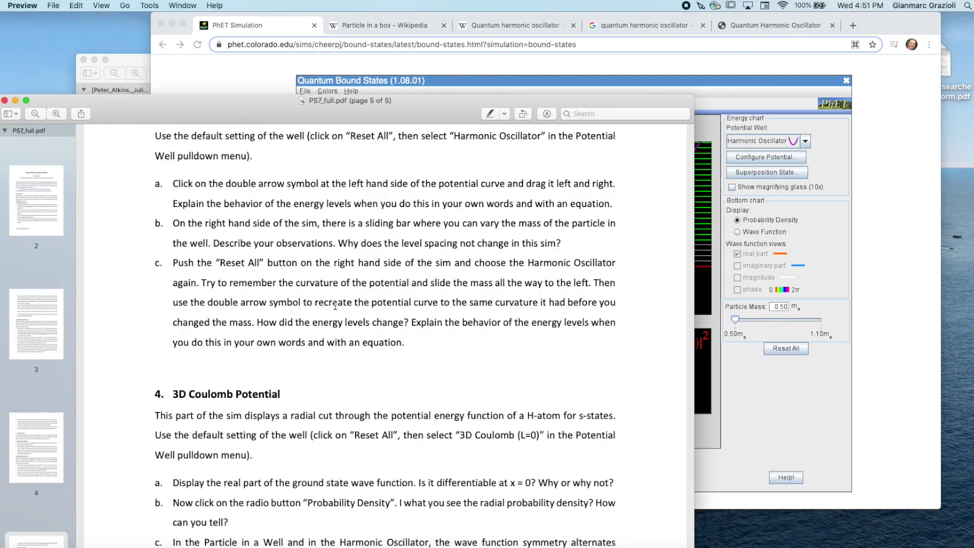
{"action": "left_click_drag", "start_coordinate": [179, 303], "coordinate": [403, 322]}
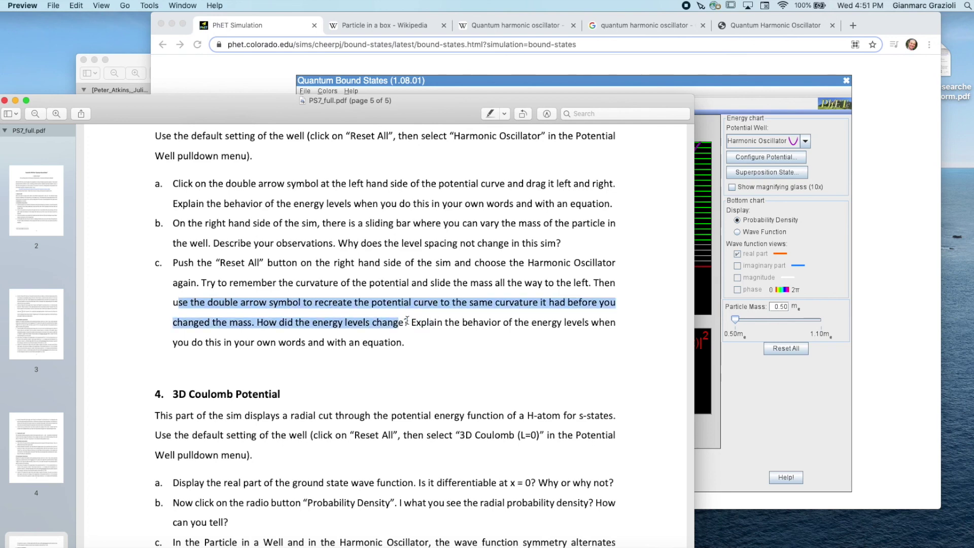
{"action": "left_click", "coordinate": [416, 320]}
{"action": "left_click", "coordinate": [801, 432]}
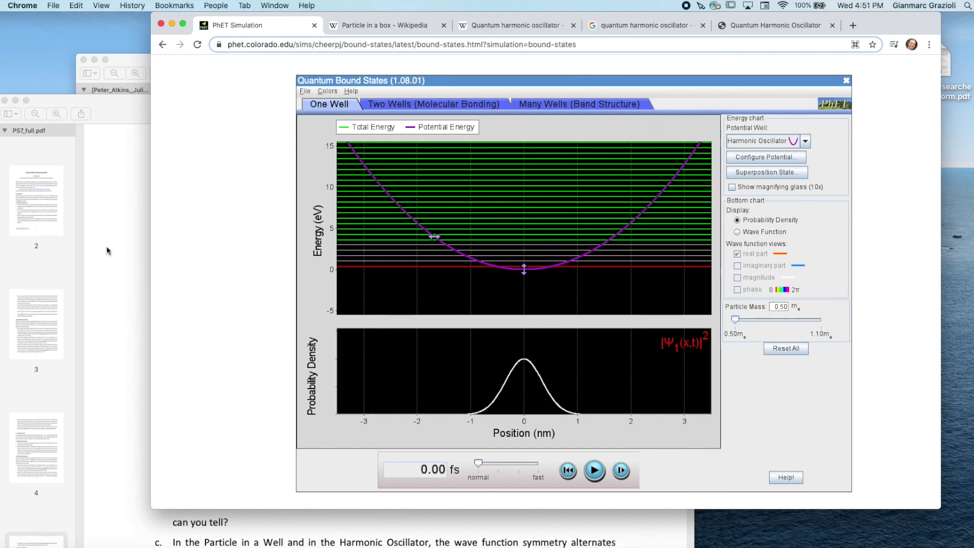
Step: Lower the bottom of the harmonic oscillator well slightly, and narrow the potential curve to try to recreate its original curvature
{"action": "mouse_move", "coordinate": [525, 273]}
{"action": "left_click_drag", "start_coordinate": [526, 269], "coordinate": [524, 277]}
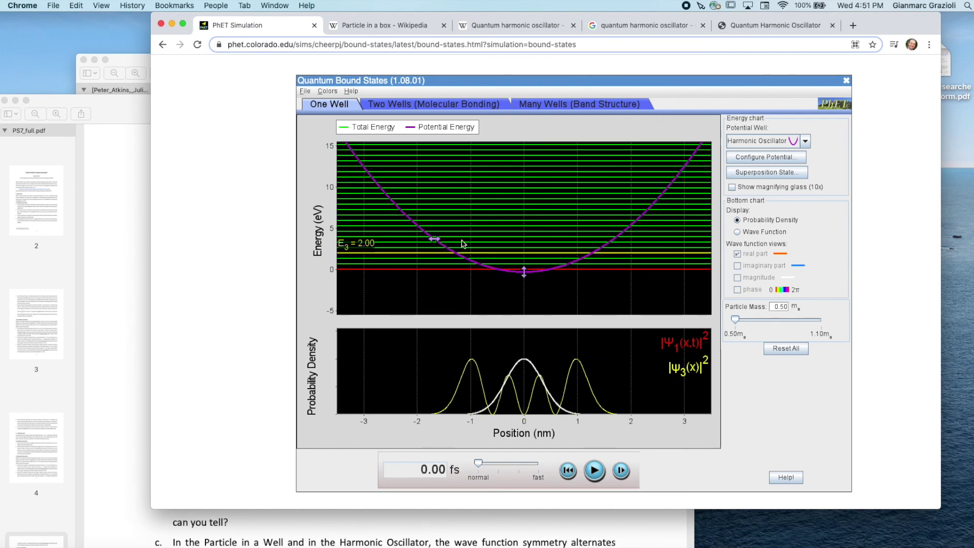
{"action": "mouse_move", "coordinate": [440, 240]}
{"action": "left_click_drag", "start_coordinate": [443, 242], "coordinate": [467, 243]}
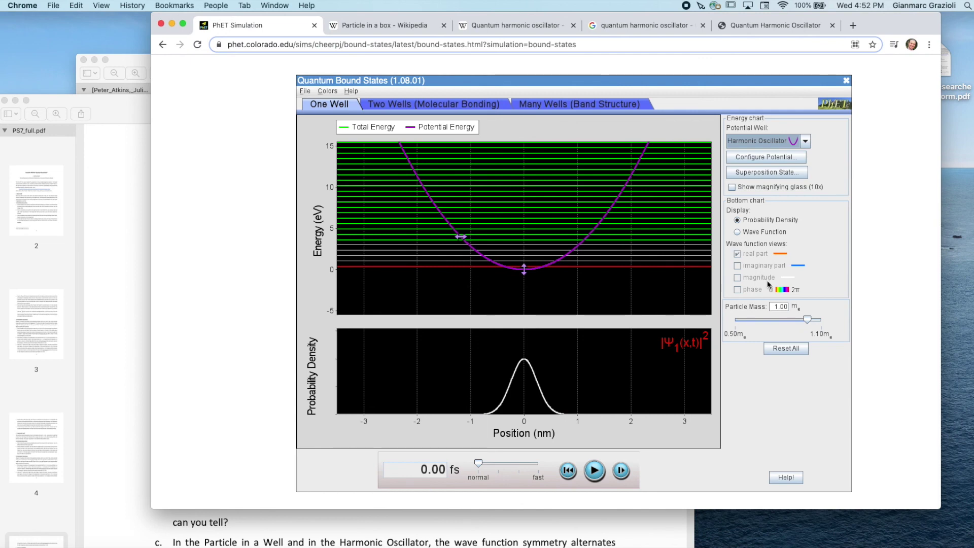
Step: Lower the particle mass to 0.50 mₑ, and narrow the potential curve to about its original curvature, at ω 1.5 fs⁻¹
{"action": "left_click", "coordinate": [808, 320]}
{"action": "left_click_drag", "start_coordinate": [808, 320], "coordinate": [699, 323]}
{"action": "mouse_move", "coordinate": [437, 241]}
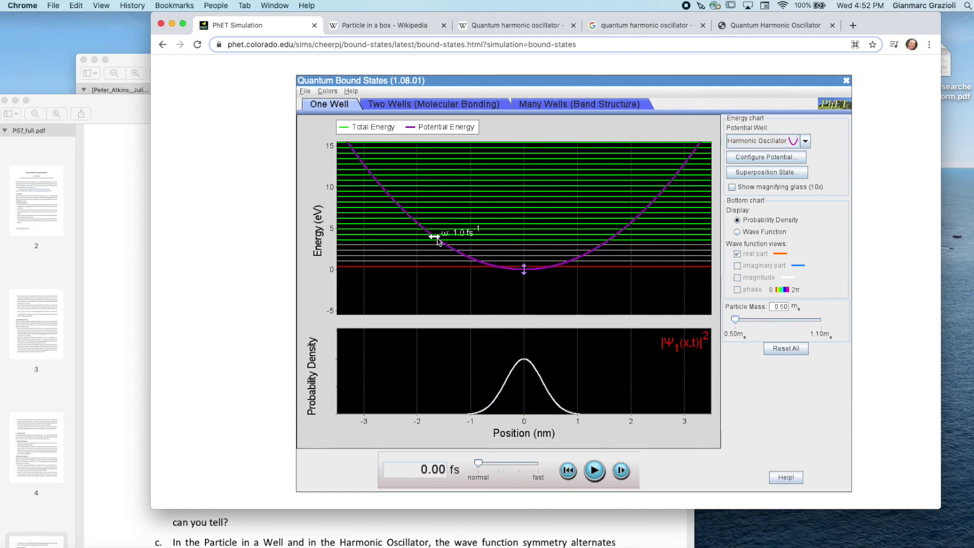
{"action": "left_click_drag", "start_coordinate": [438, 241], "coordinate": [464, 241]}
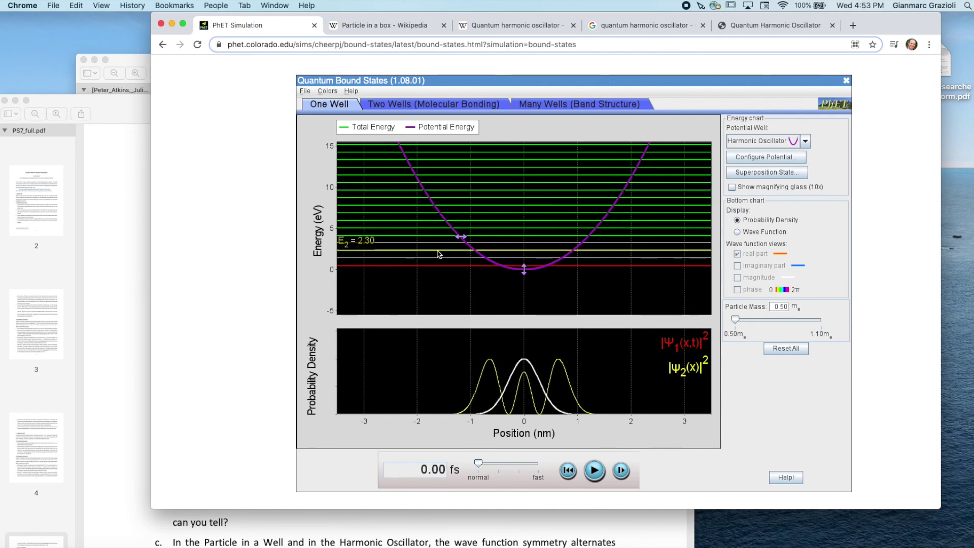
{"action": "left_click_drag", "start_coordinate": [462, 237], "coordinate": [467, 241]}
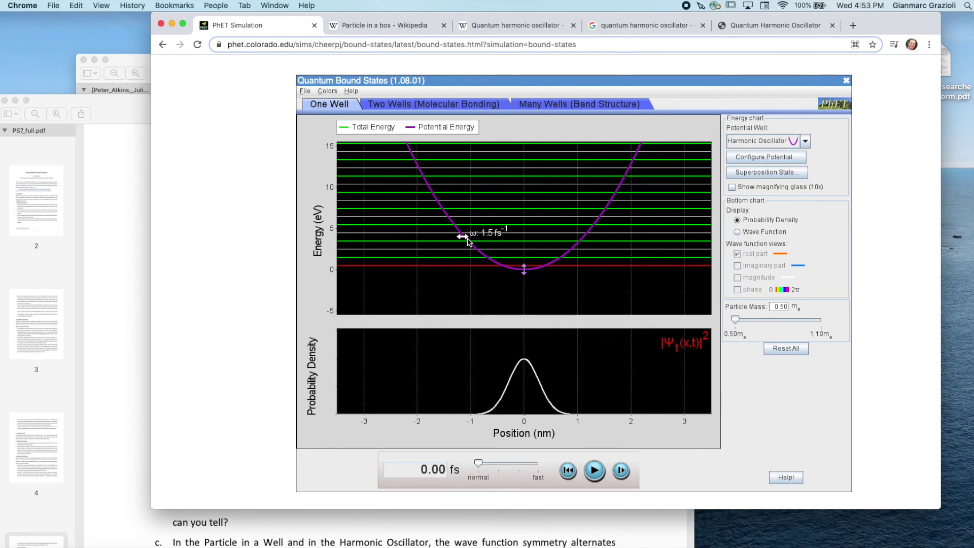
Step: Reread question 3c in the problem set PDF, check the HyperPhysics energy-level and frequency formulas, and return to the simulation
{"action": "left_click", "coordinate": [131, 178]}
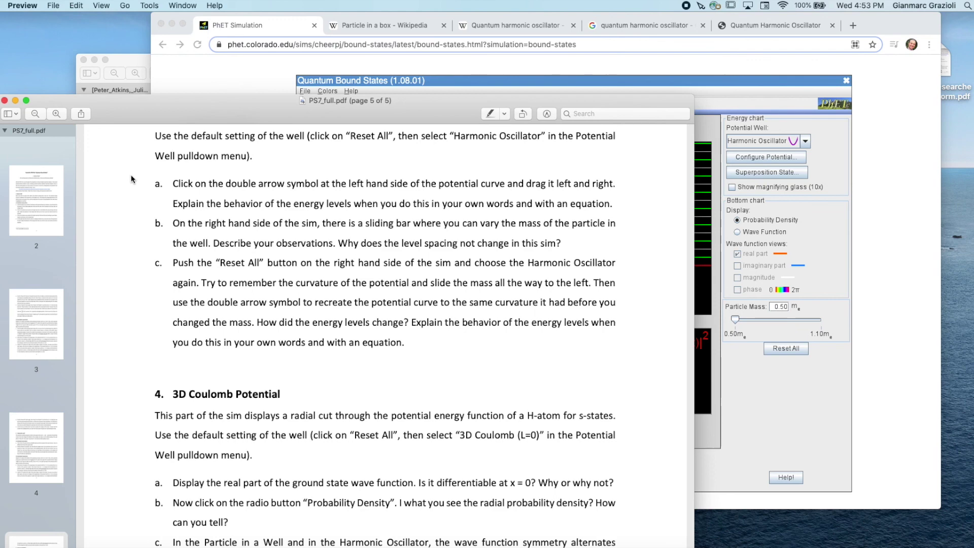
{"action": "scroll", "coordinate": [418, 208], "scroll_direction": "down", "scroll_amount": 1}
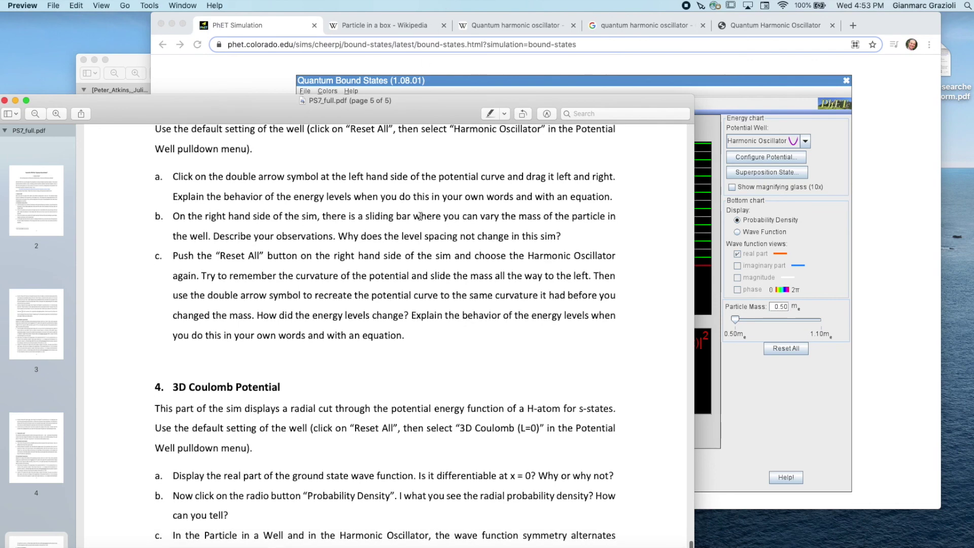
{"action": "left_click", "coordinate": [800, 25]}
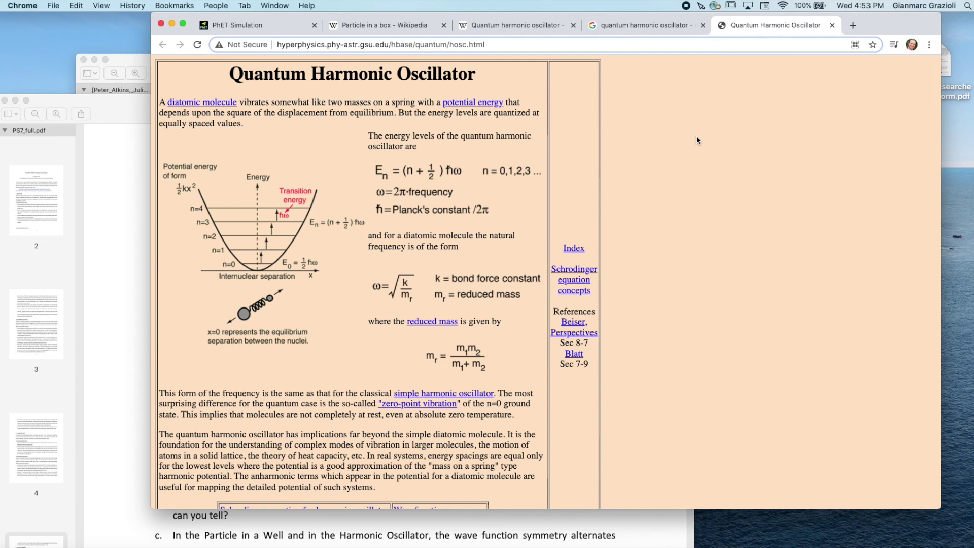
{"action": "left_click", "coordinate": [252, 25]}
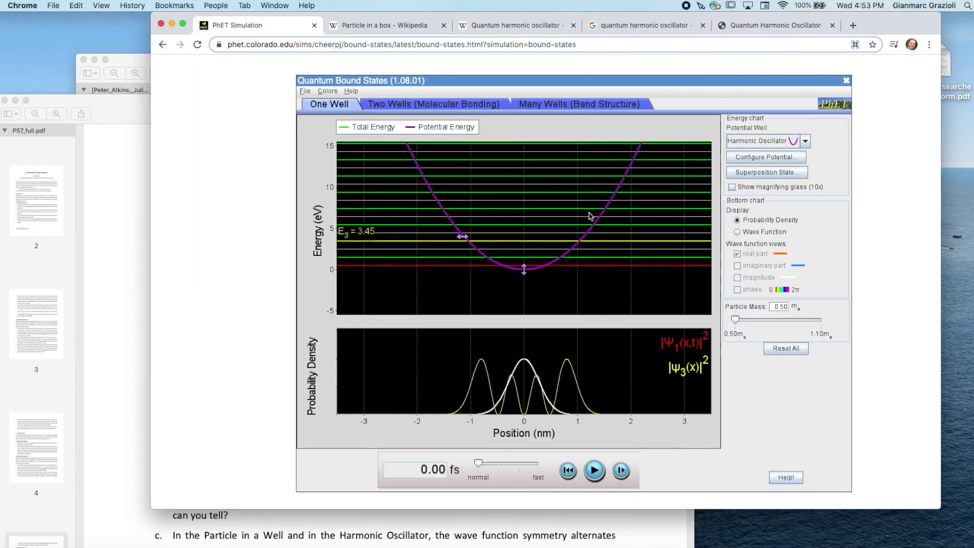
Step: Raise the particle mass to 0.83 mₑ and widen the curve, then lower the mass to 0.50 mₑ and narrow the curve
{"action": "left_click_drag", "start_coordinate": [735, 319], "coordinate": [785, 321]}
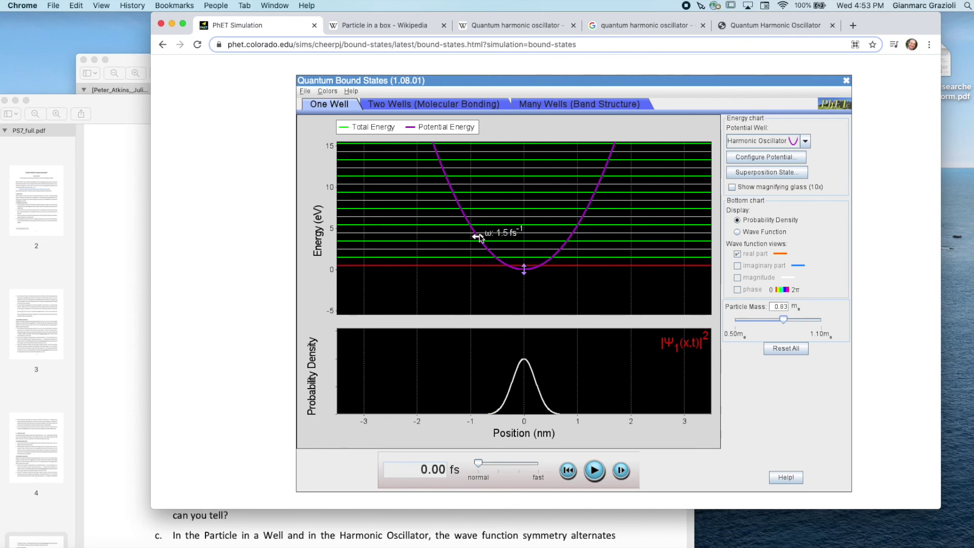
{"action": "left_click_drag", "start_coordinate": [477, 236], "coordinate": [461, 237]}
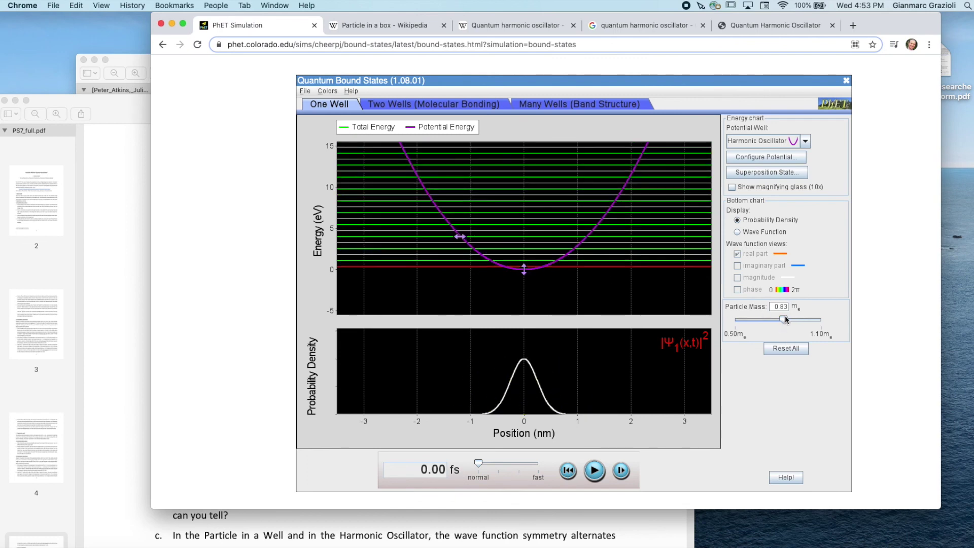
{"action": "left_click_drag", "start_coordinate": [784, 319], "coordinate": [735, 319]}
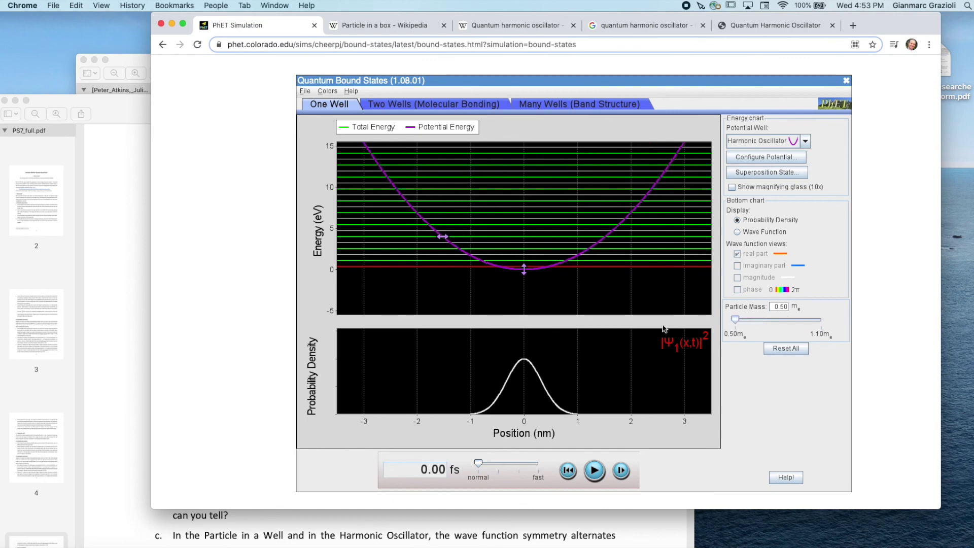
{"action": "left_click_drag", "start_coordinate": [443, 237], "coordinate": [468, 237]}
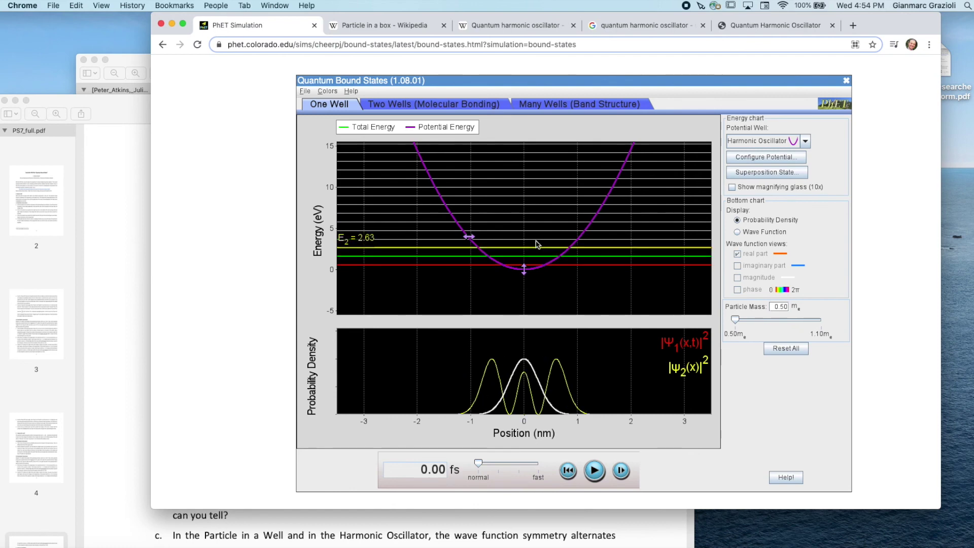
Step: Compensate two mass increases by widening the curve: ω 1.3 fs⁻¹ at 0.82 mₑ, and ω 1.0 fs⁻¹ at 1.10 mₑ
{"action": "left_click_drag", "start_coordinate": [735, 319], "coordinate": [782, 320]}
{"action": "left_click_drag", "start_coordinate": [478, 236], "coordinate": [471, 239]}
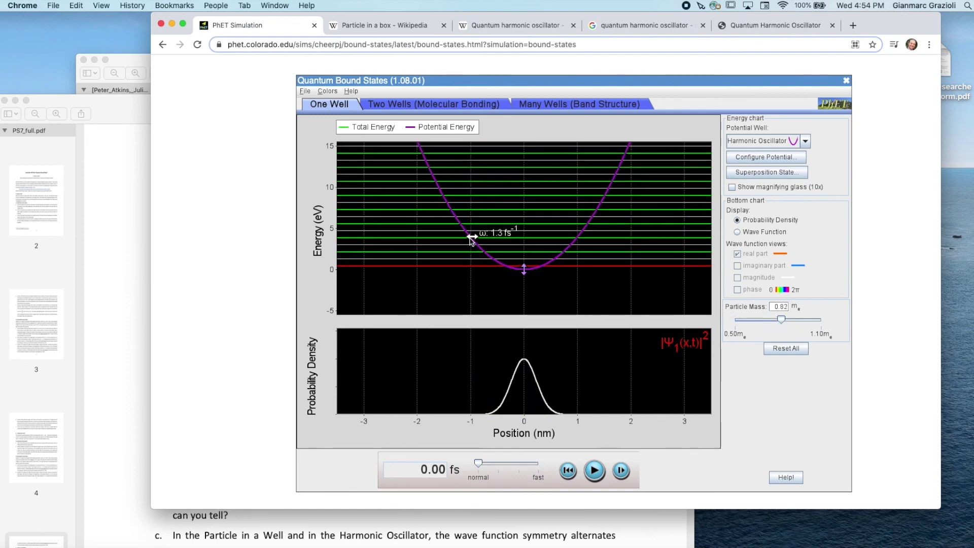
{"action": "left_click_drag", "start_coordinate": [781, 320], "coordinate": [821, 320]}
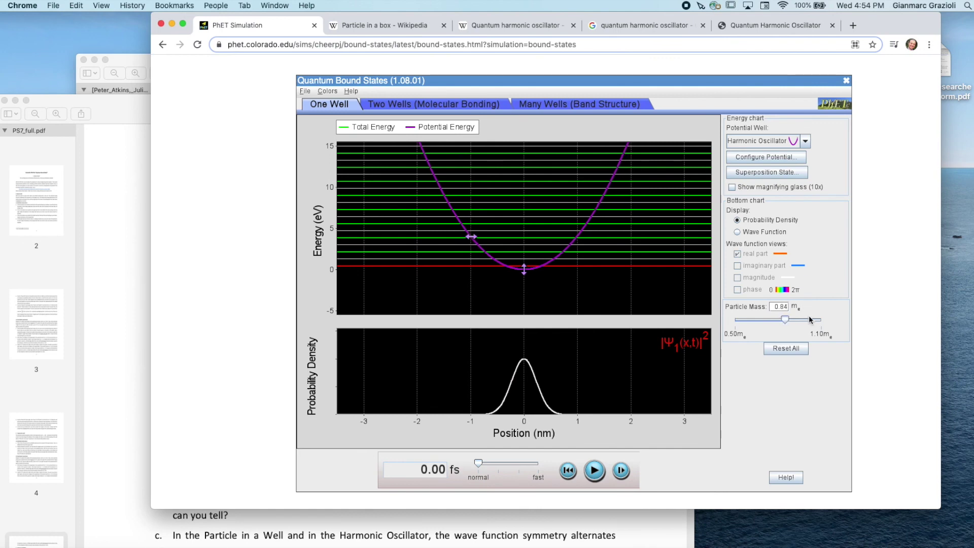
{"action": "left_click_drag", "start_coordinate": [478, 237], "coordinate": [464, 232]}
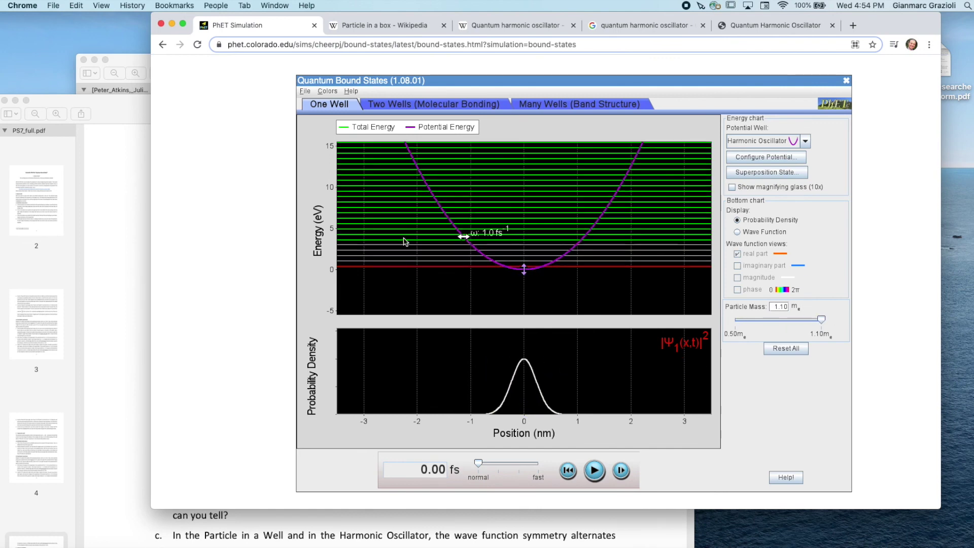
Step: Reread the harmonic oscillator questions in the problem set PDF, and return to the simulation
{"action": "left_click", "coordinate": [127, 216]}
{"action": "left_click", "coordinate": [398, 89]}
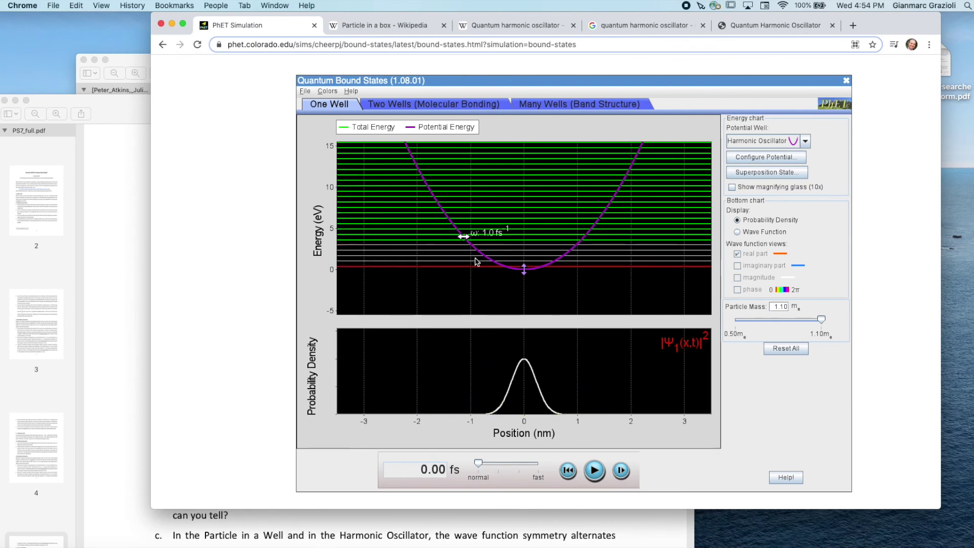
{"action": "left_click", "coordinate": [124, 254]}
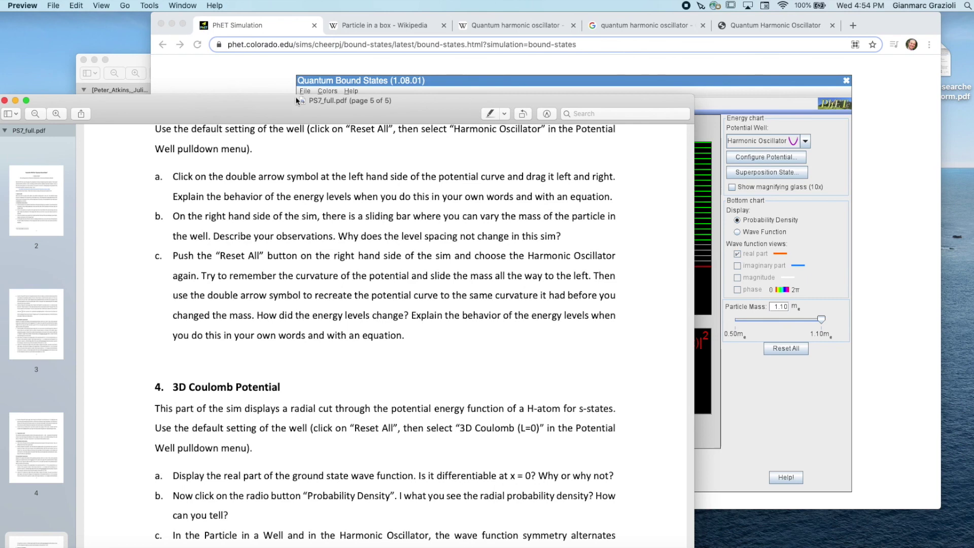
{"action": "left_click", "coordinate": [219, 91]}
Step: Narrow the potential curve to ω 1.8 fs⁻¹, widen it past 1.5 fs⁻¹, and set the particle mass to 0.87 mₑ
{"action": "left_click_drag", "start_coordinate": [464, 237], "coordinate": [487, 241]}
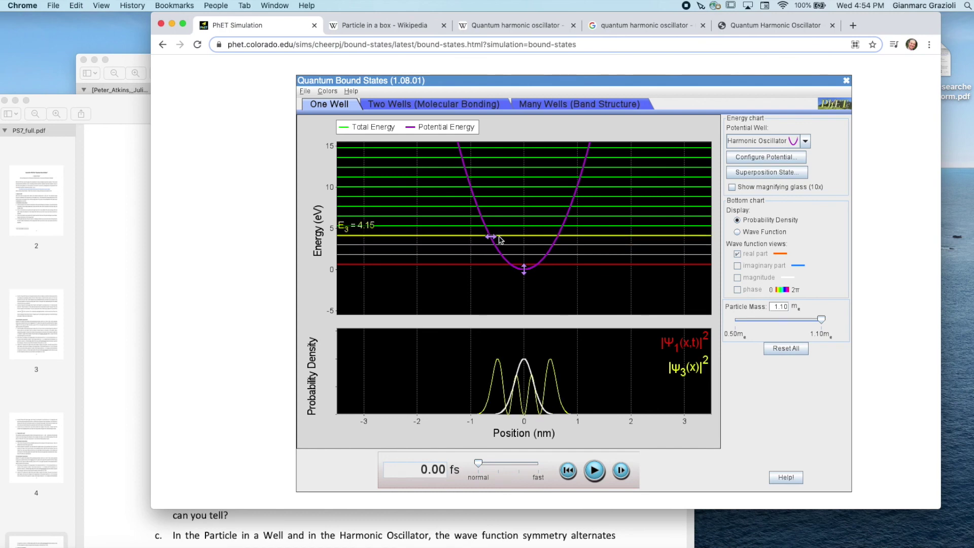
{"action": "mouse_move", "coordinate": [497, 239]}
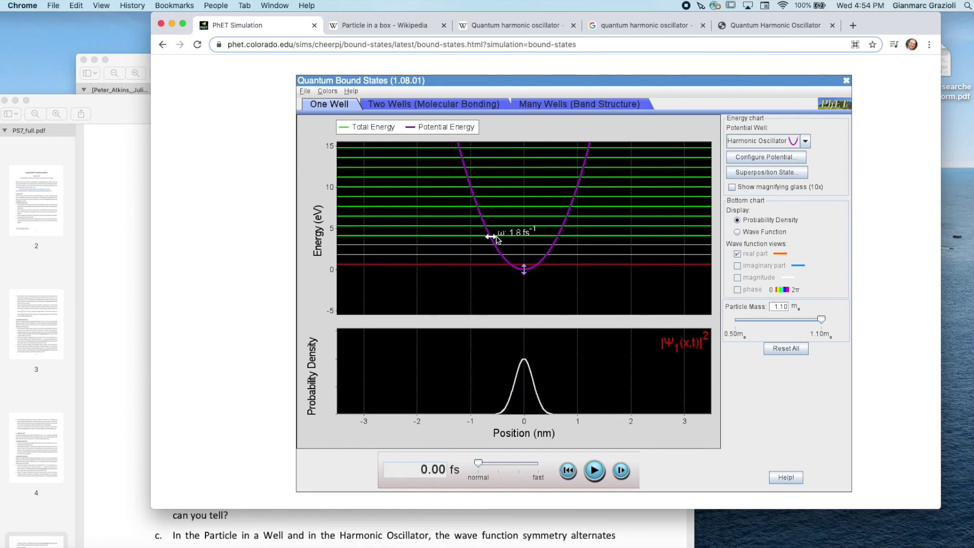
{"action": "left_click_drag", "start_coordinate": [497, 239], "coordinate": [490, 242]}
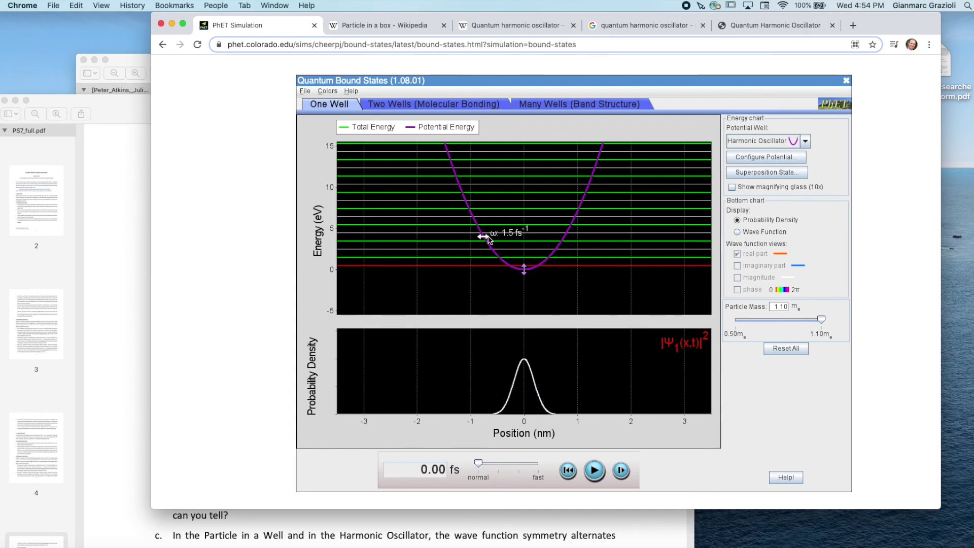
{"action": "left_click_drag", "start_coordinate": [488, 240], "coordinate": [474, 237]}
{"action": "left_click", "coordinate": [782, 321]}
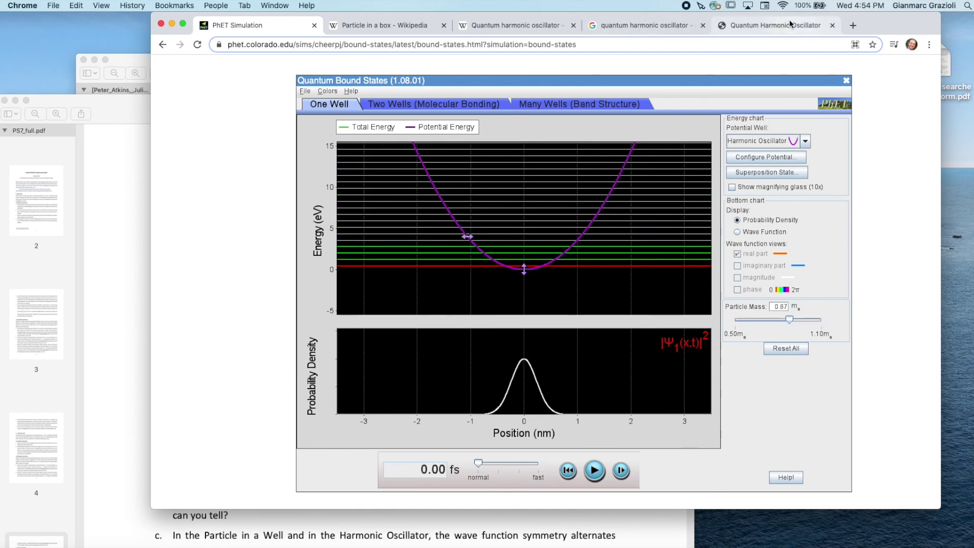
Step: Check how frequency depends on force constant and mass on the HyperPhysics page, and review section 3 in the problem set PDF
{"action": "left_click", "coordinate": [755, 23]}
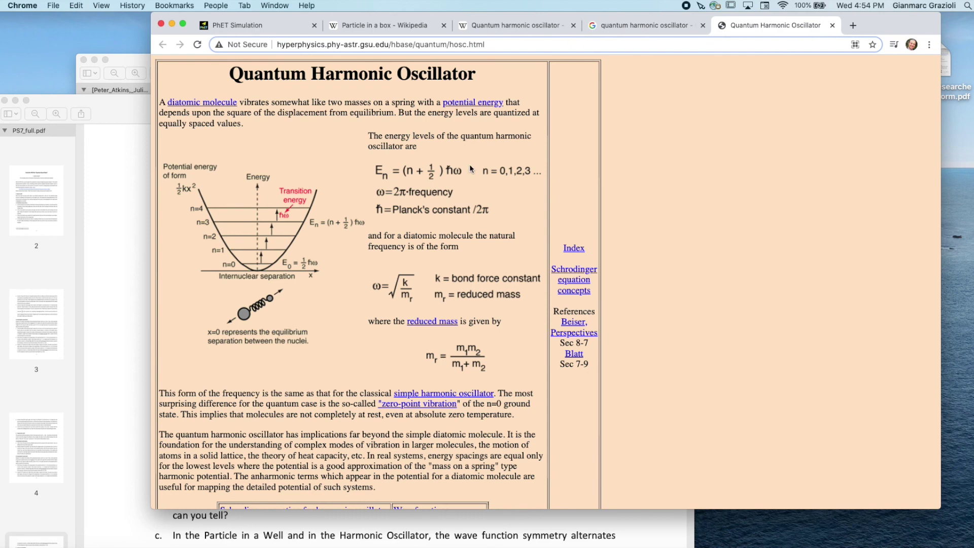
{"action": "left_click", "coordinate": [254, 25]}
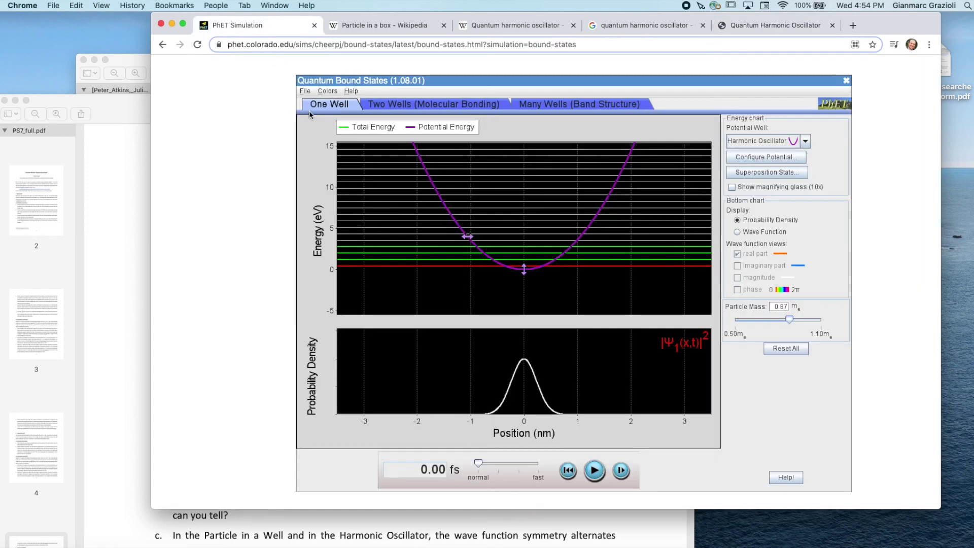
{"action": "left_click", "coordinate": [147, 236]}
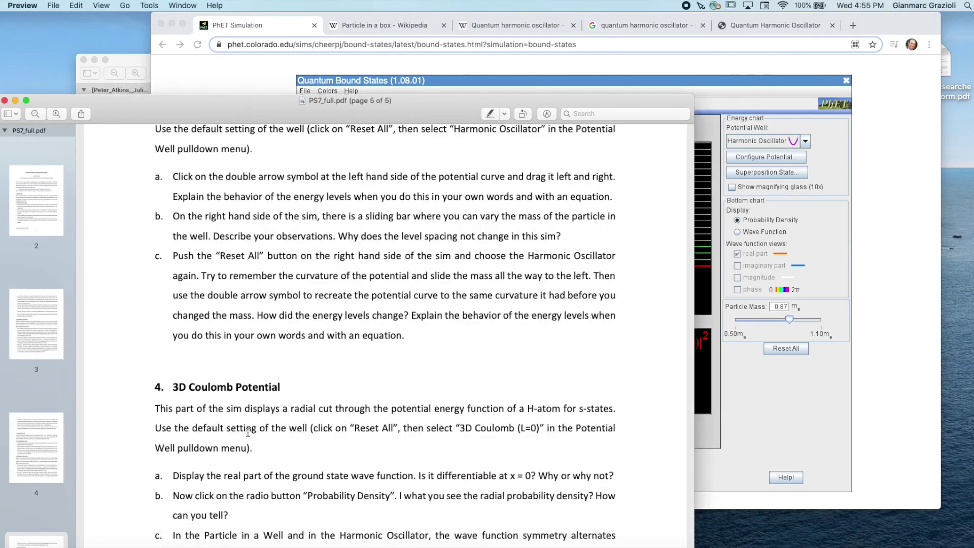
{"action": "scroll", "coordinate": [248, 432], "scroll_direction": "down", "scroll_amount": 1}
{"action": "scroll", "coordinate": [254, 427], "scroll_direction": "up", "scroll_amount": 4}
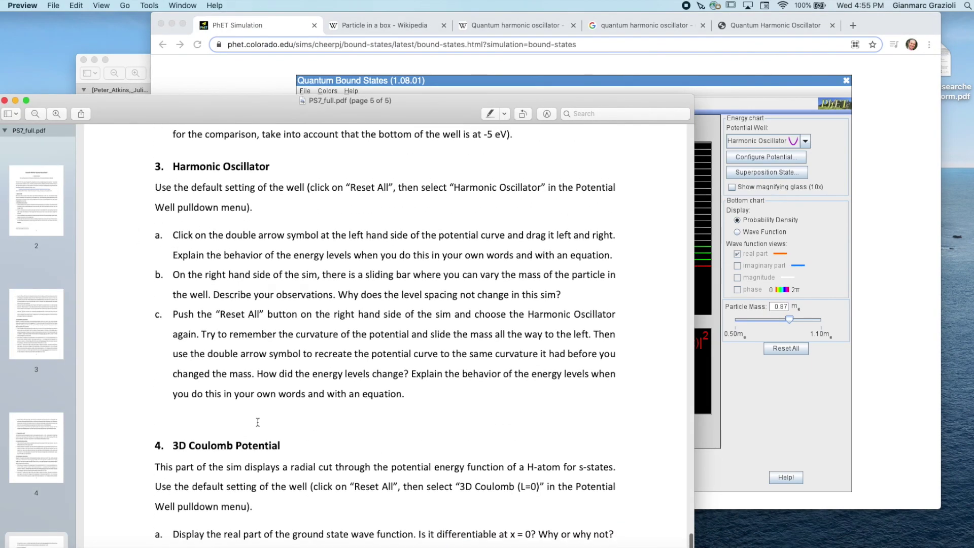
Step: Find the assigned sections in question 5 on the PDF's first page, highlight the section 3 mention, and browse back through the tutorial pages
{"action": "scroll", "coordinate": [258, 422], "scroll_direction": "up", "scroll_amount": 15}
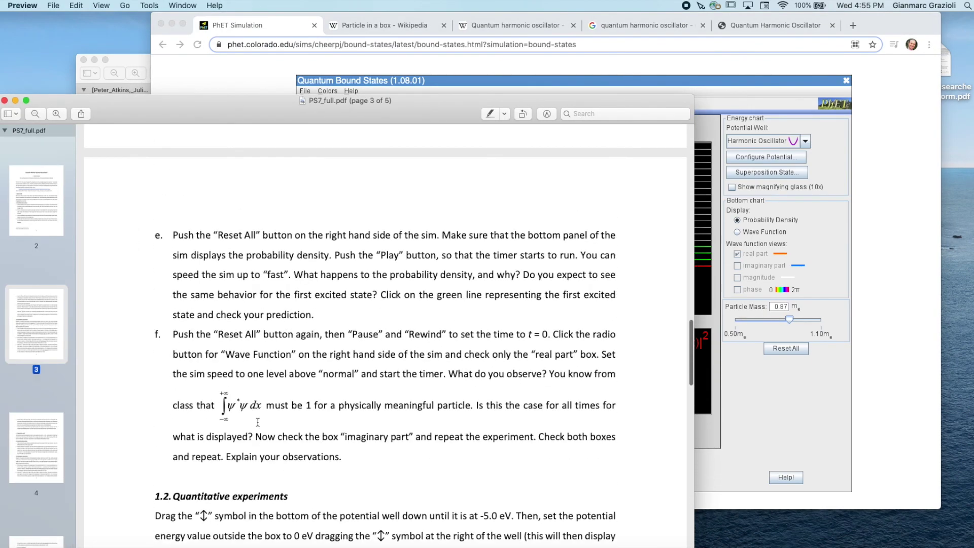
{"action": "scroll", "coordinate": [257, 423], "scroll_direction": "up", "scroll_amount": 10}
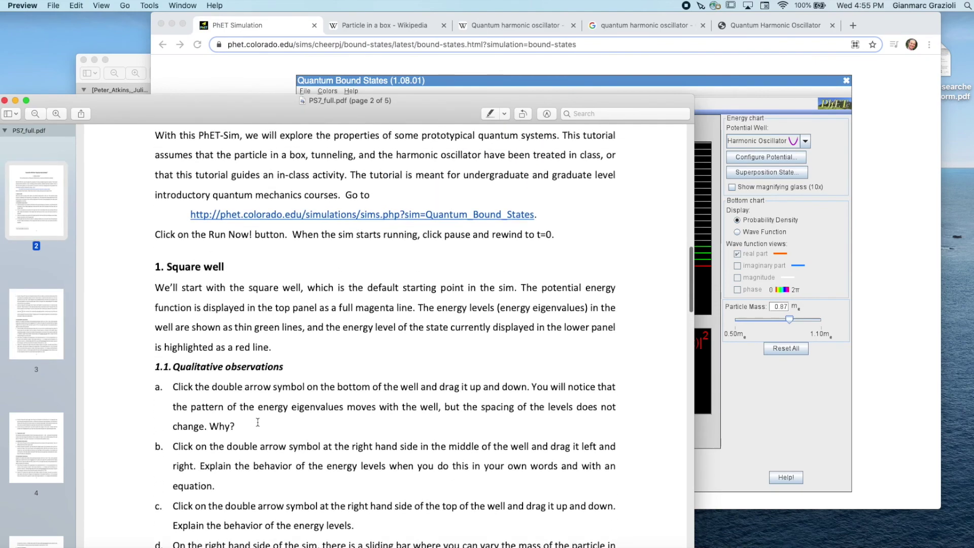
{"action": "scroll", "coordinate": [258, 422], "scroll_direction": "up", "scroll_amount": 6}
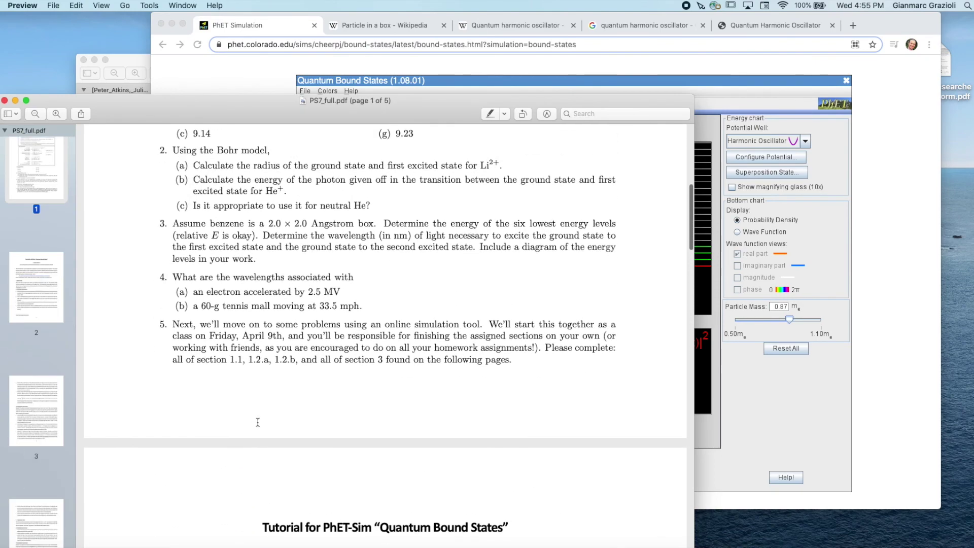
{"action": "left_click_drag", "start_coordinate": [303, 360], "coordinate": [350, 361]}
{"action": "scroll", "coordinate": [349, 367], "scroll_direction": "down", "scroll_amount": 15}
{"action": "scroll", "coordinate": [349, 367], "scroll_direction": "down", "scroll_amount": 15}
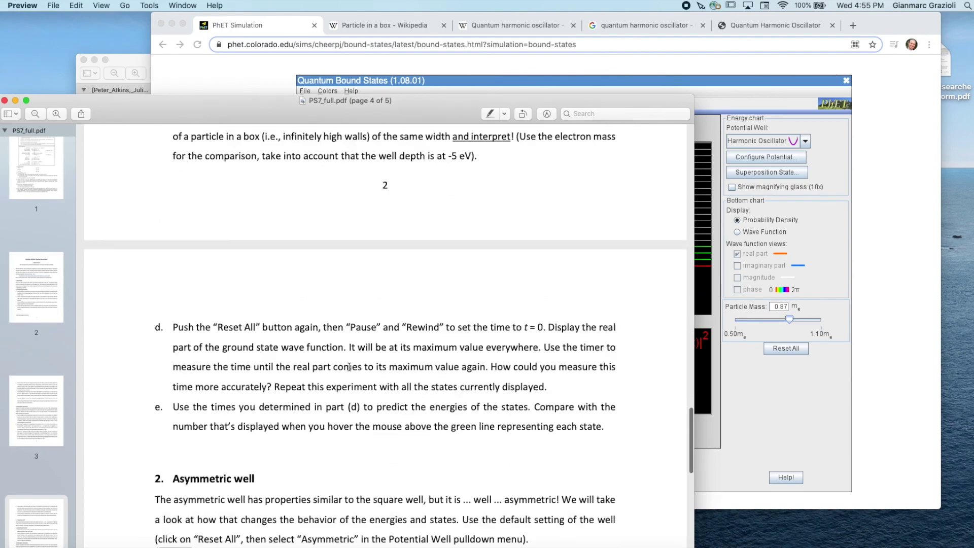